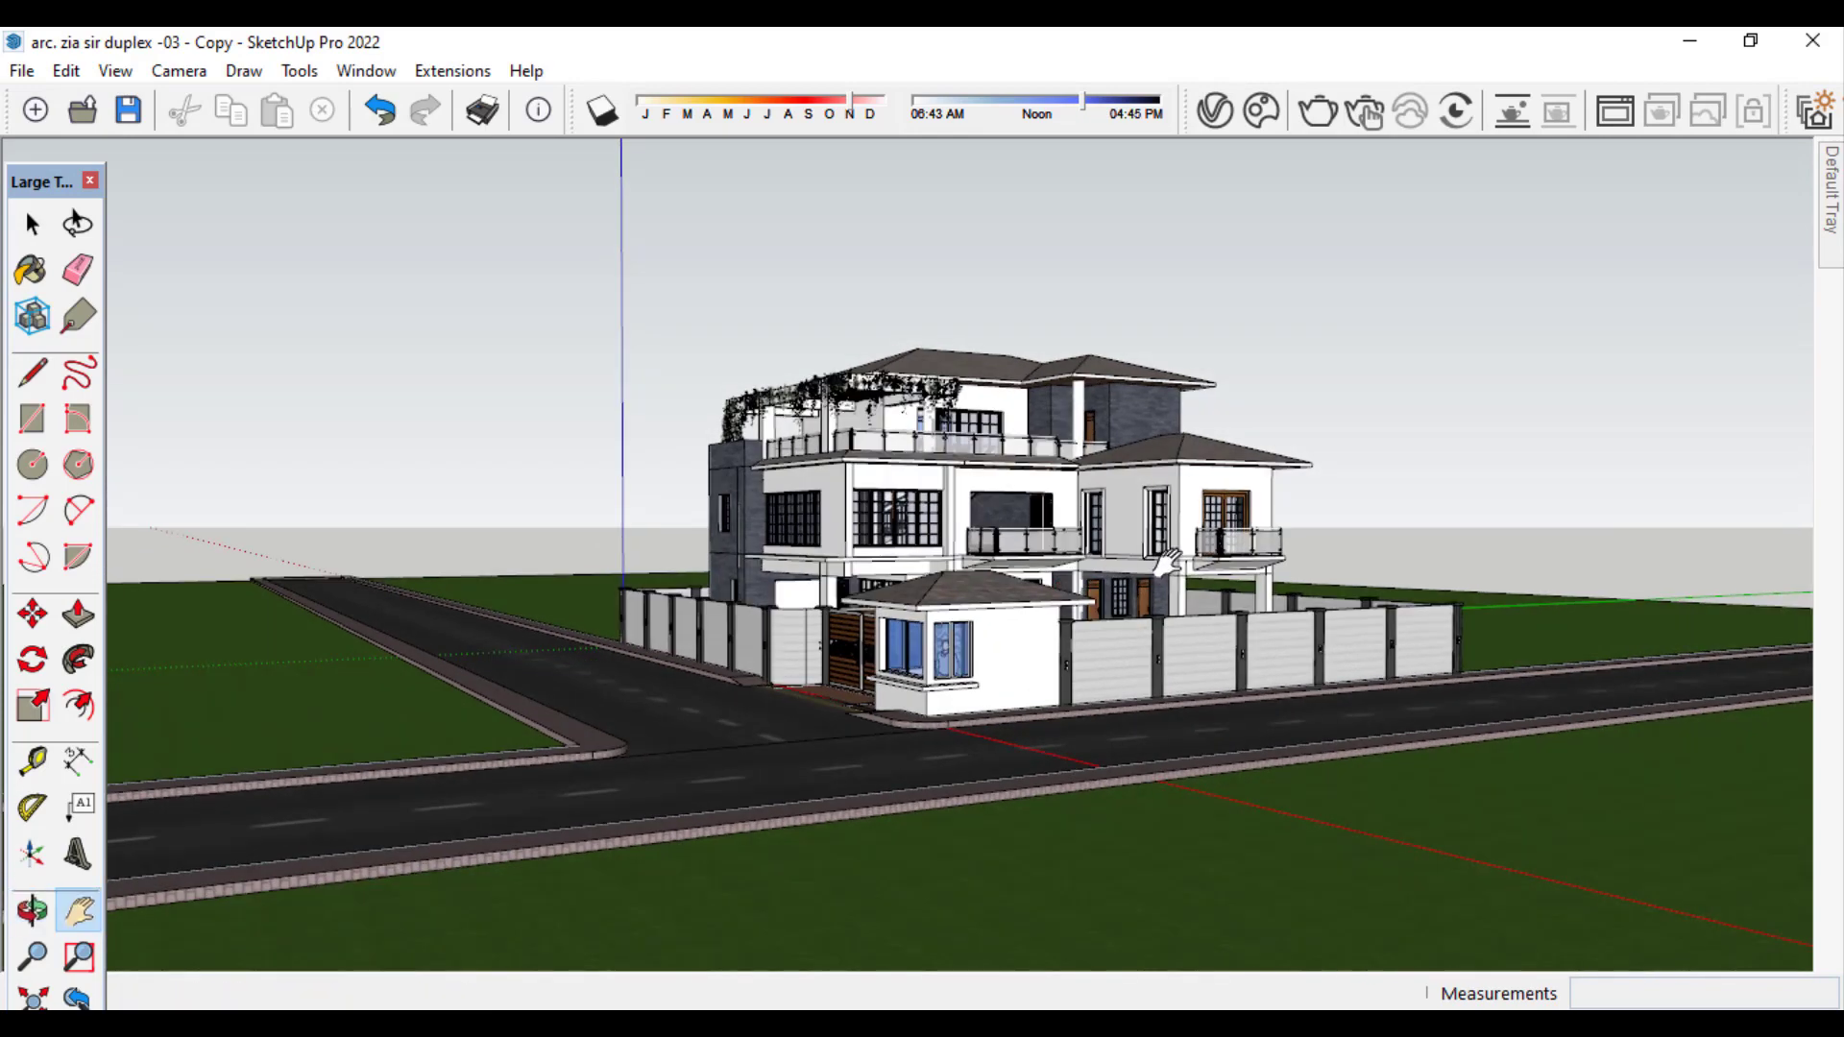
- Examine the three-storey house and its walled compound from the street corner, both at street level and from above
scroll(1095, 569, "up", 2)
scroll(1175, 595, "up", 1)
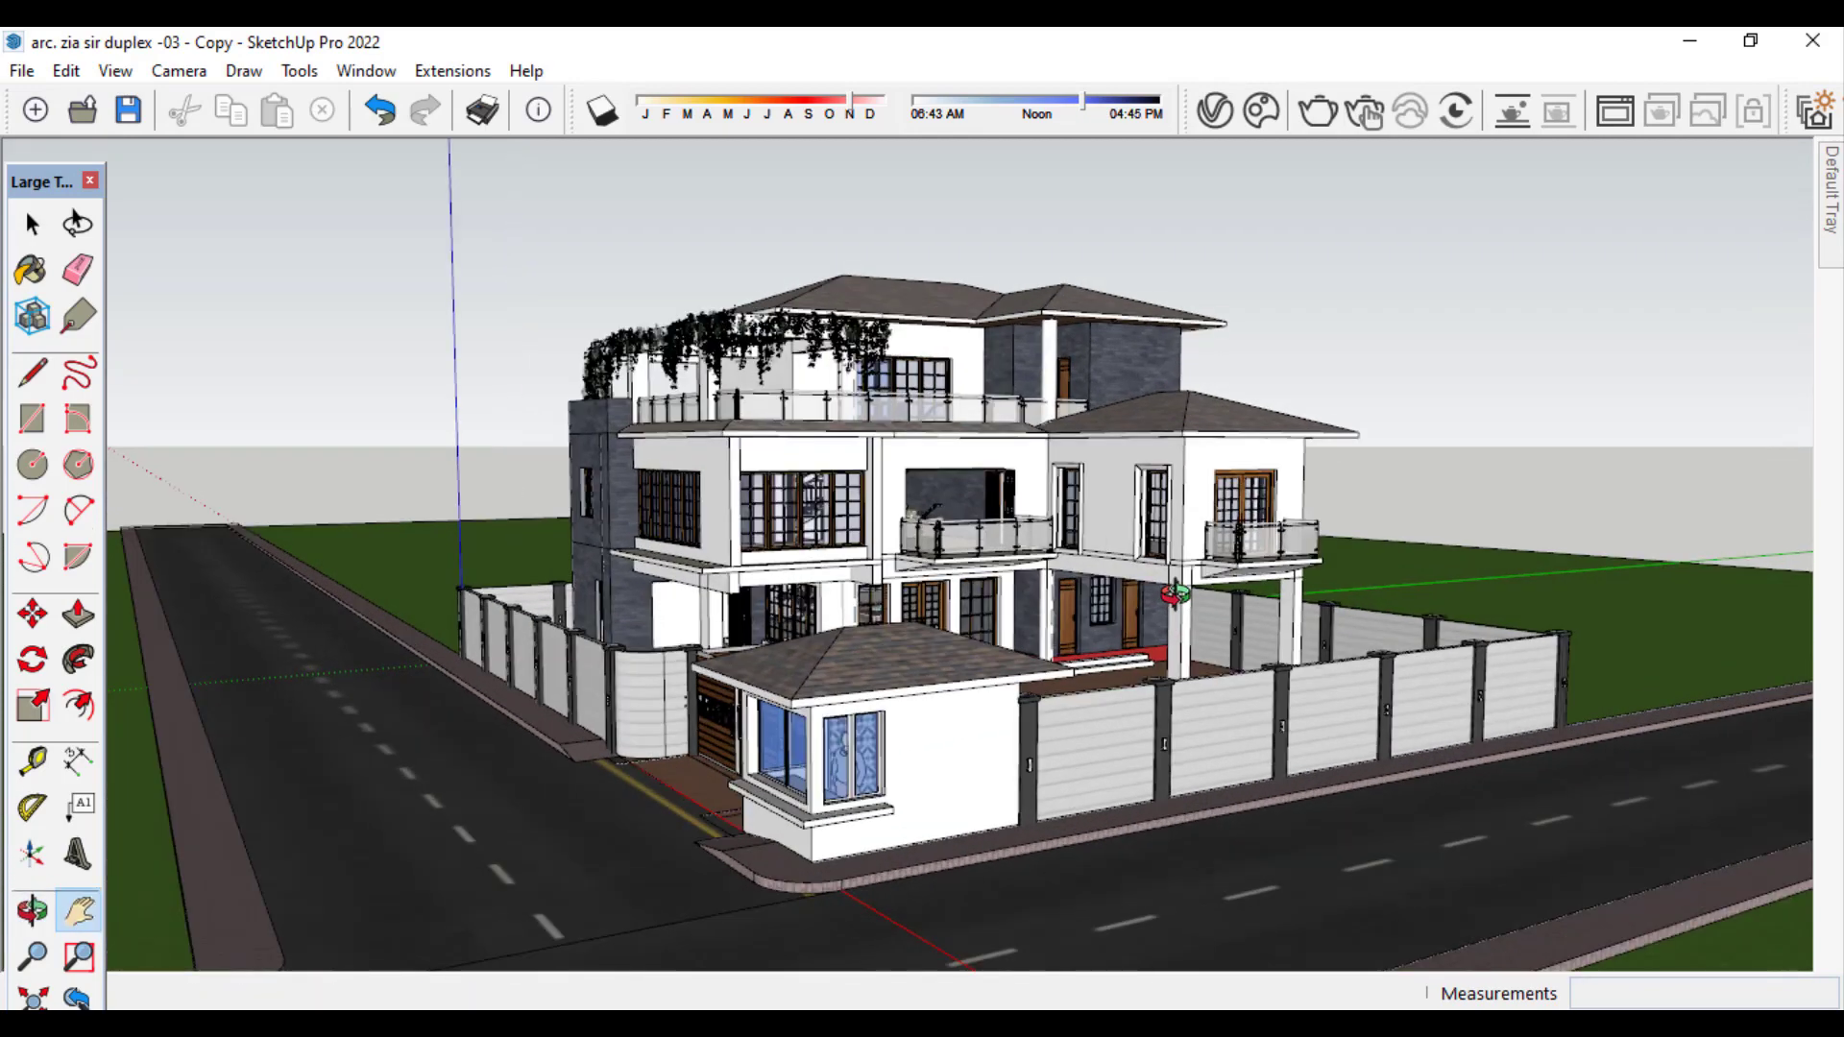
scroll(1106, 612, "down", 2)
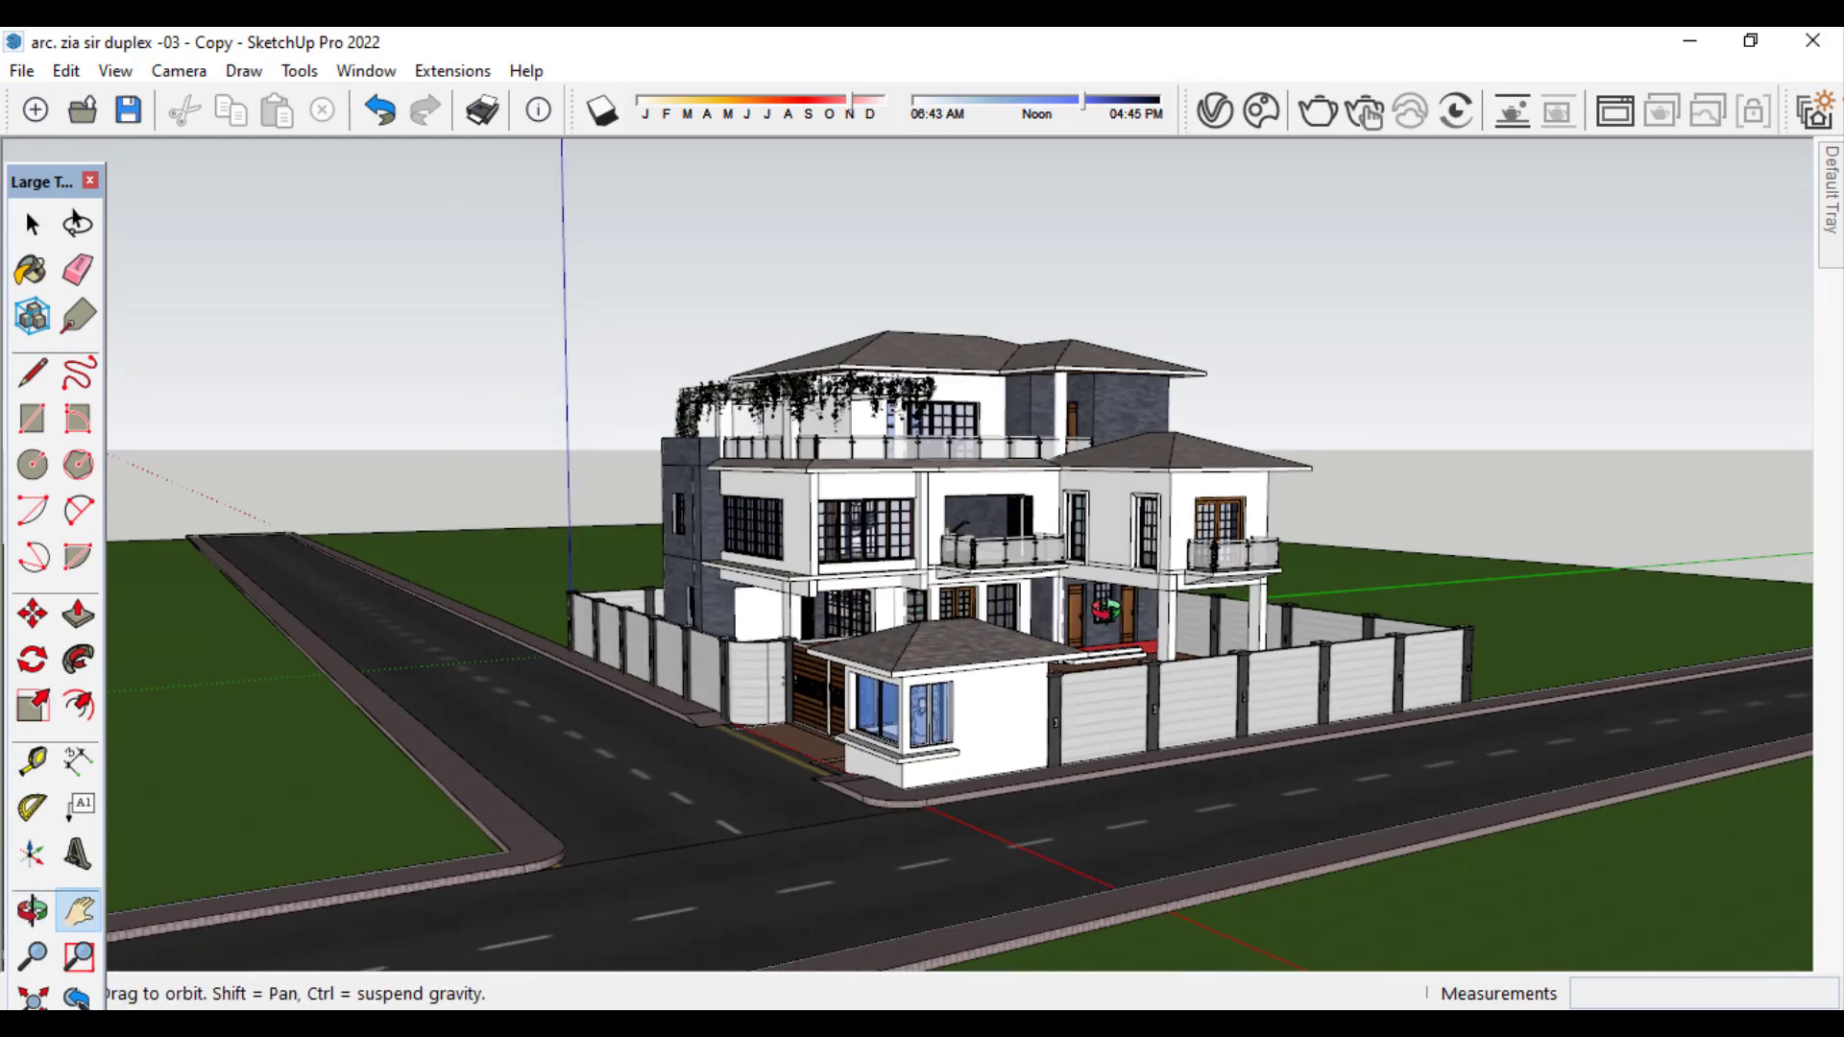
mouse_move(1107, 613)
middle_mouse_down()
mouse_move(1096, 626)
mouse_move(1132, 636)
middle_mouse_up()
scroll(1096, 626, "up", 2)
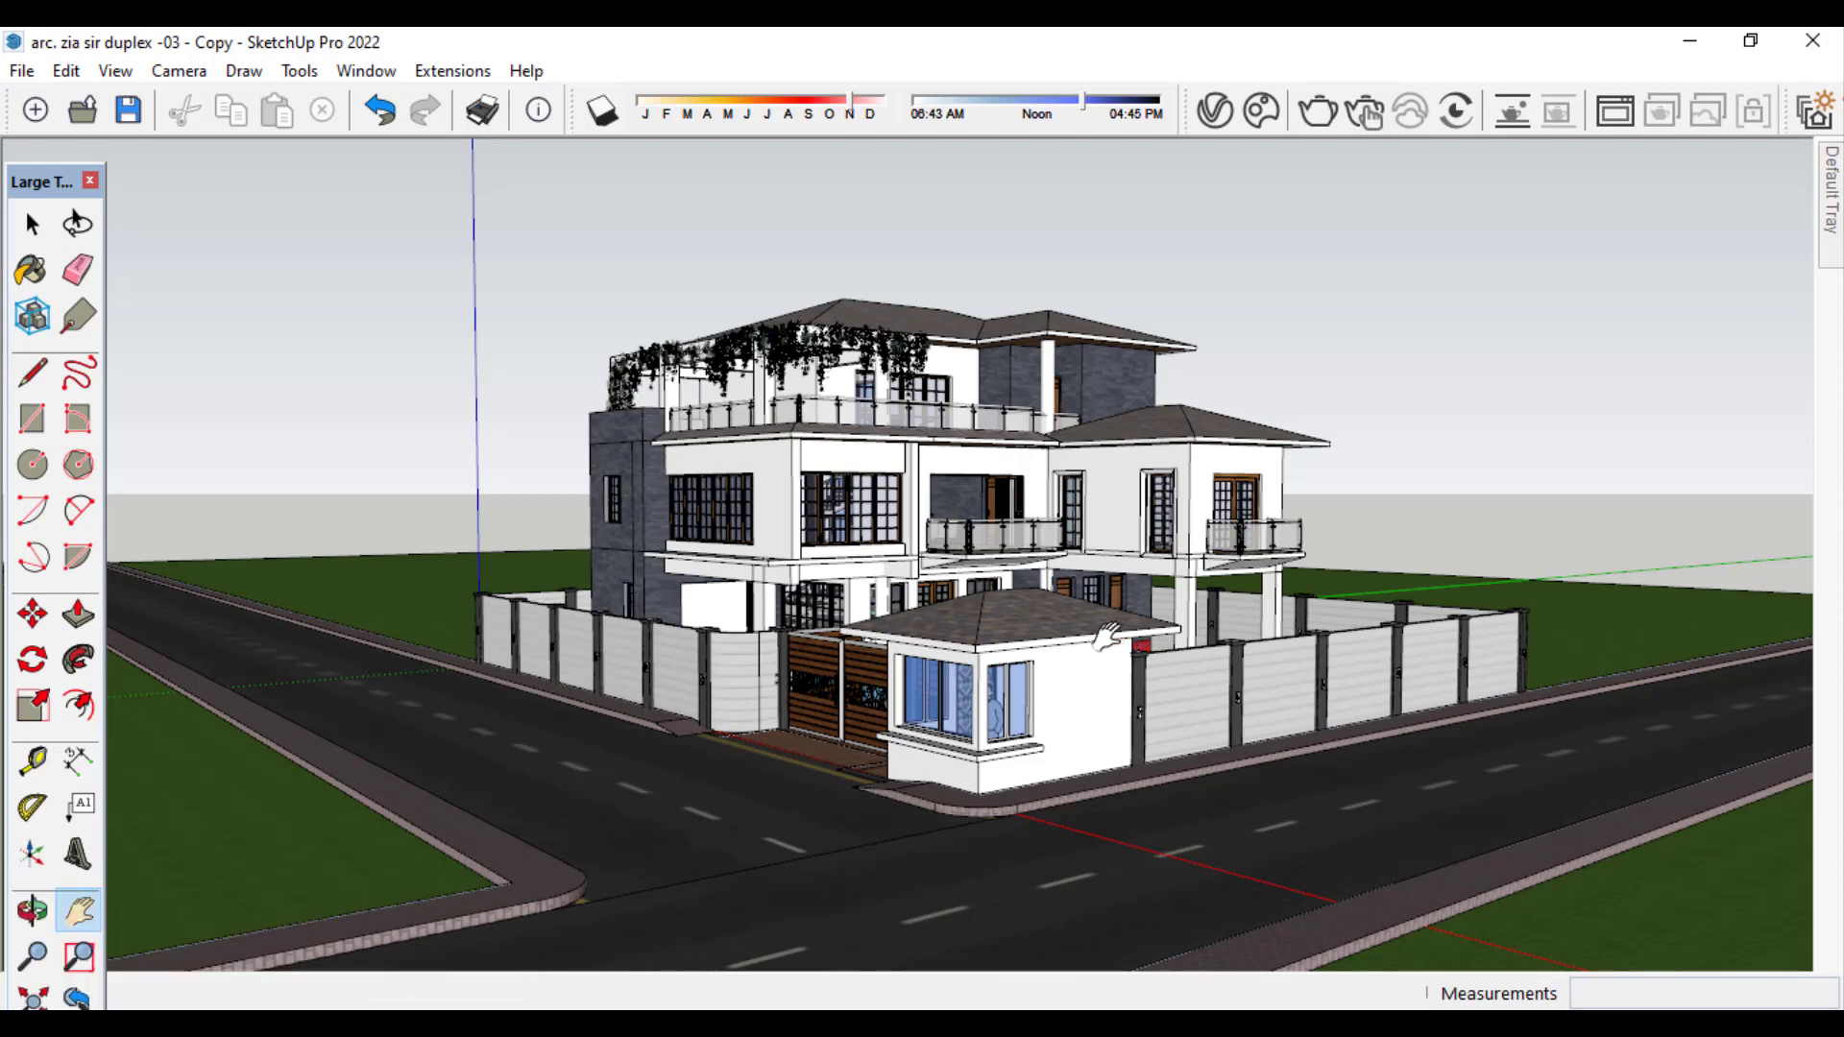
scroll(1063, 607, "down", 5)
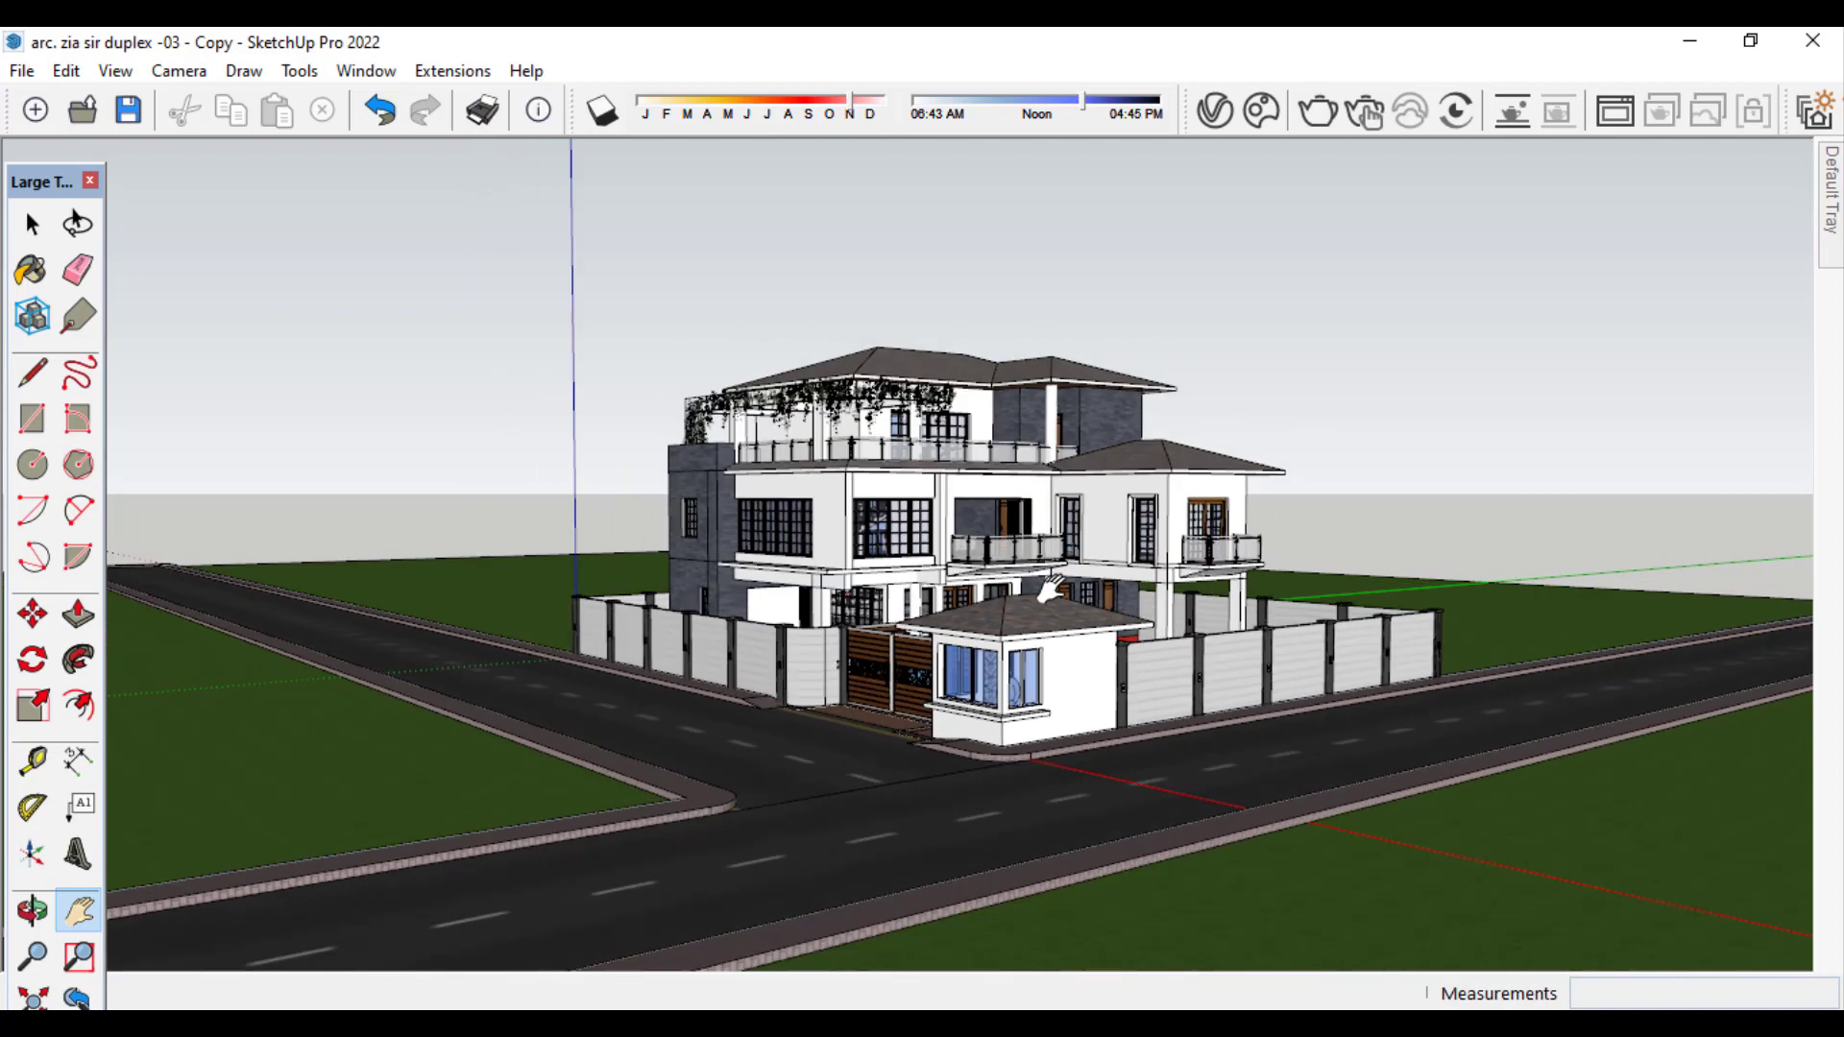
middle_click_drag(1093, 574, 918, 699)
scroll(1068, 728, "up", 3)
scroll(918, 700, "up", 2)
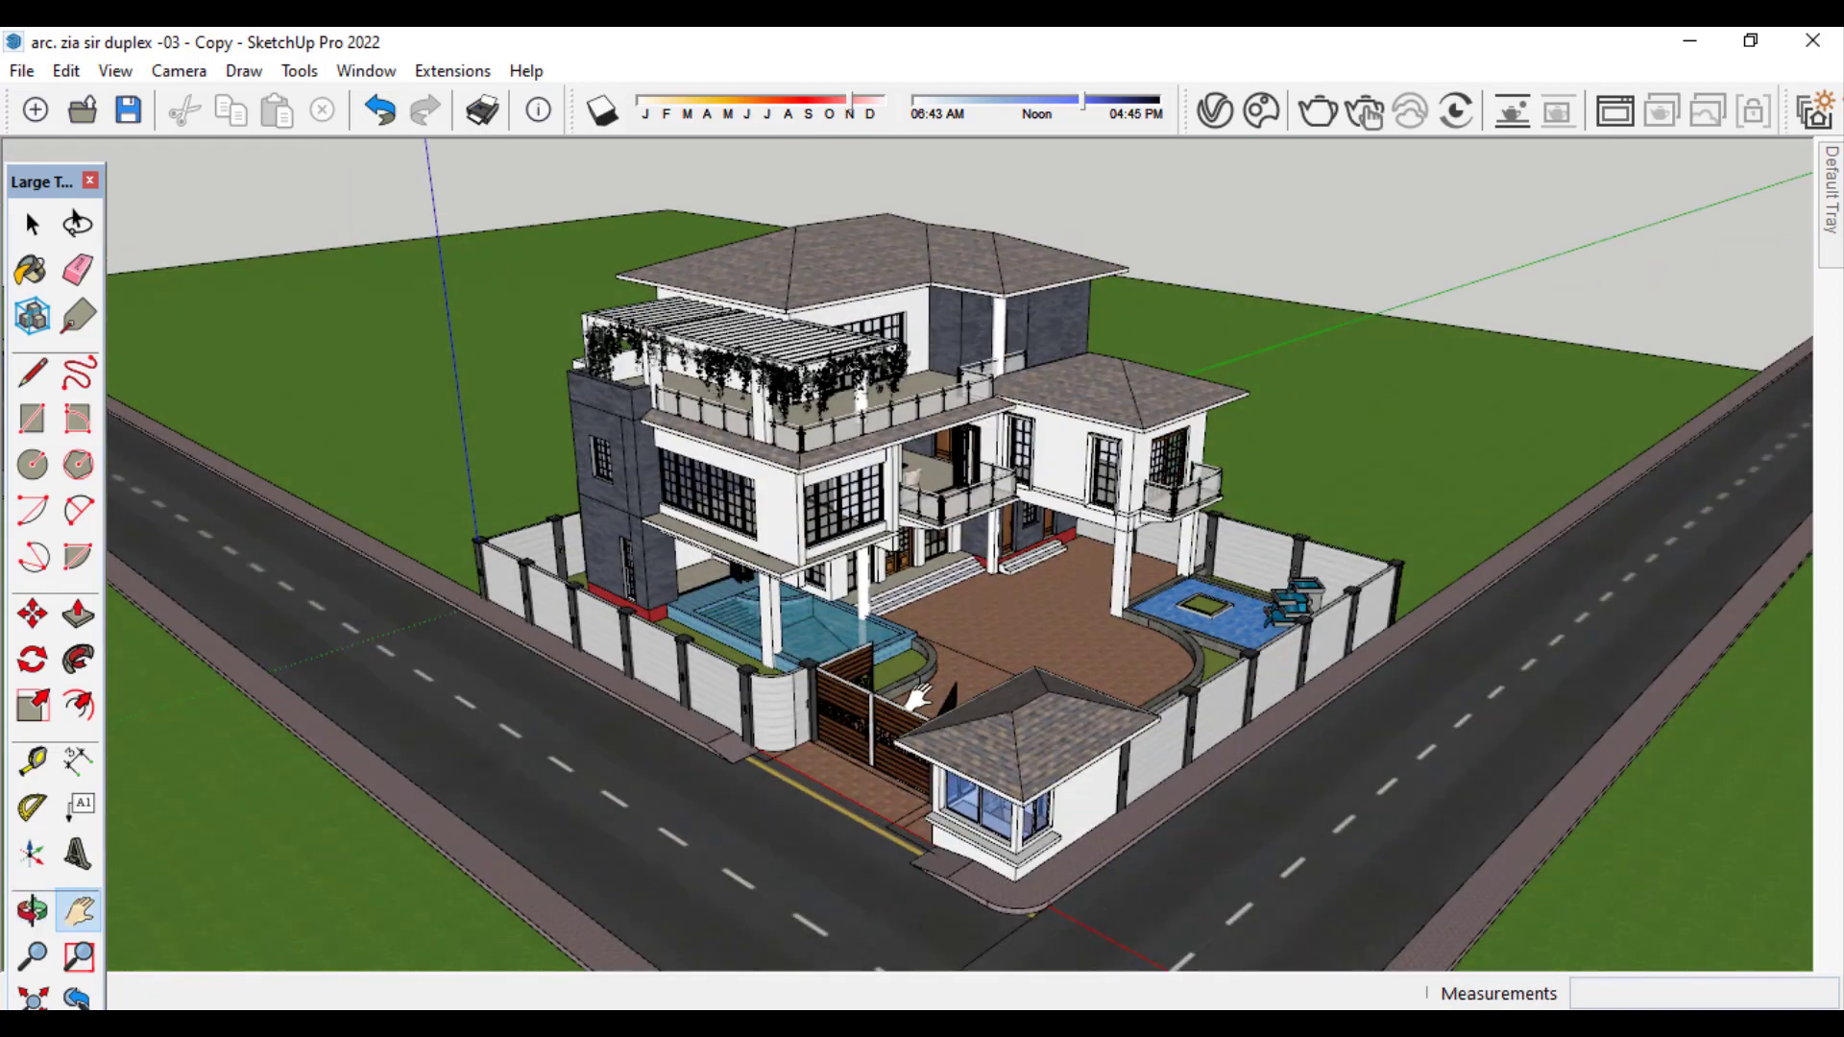
middle_click_drag(966, 744, 1047, 739)
scroll(778, 561, "up", 4)
scroll(779, 562, "up", 1)
scroll(581, 605, "down", 5)
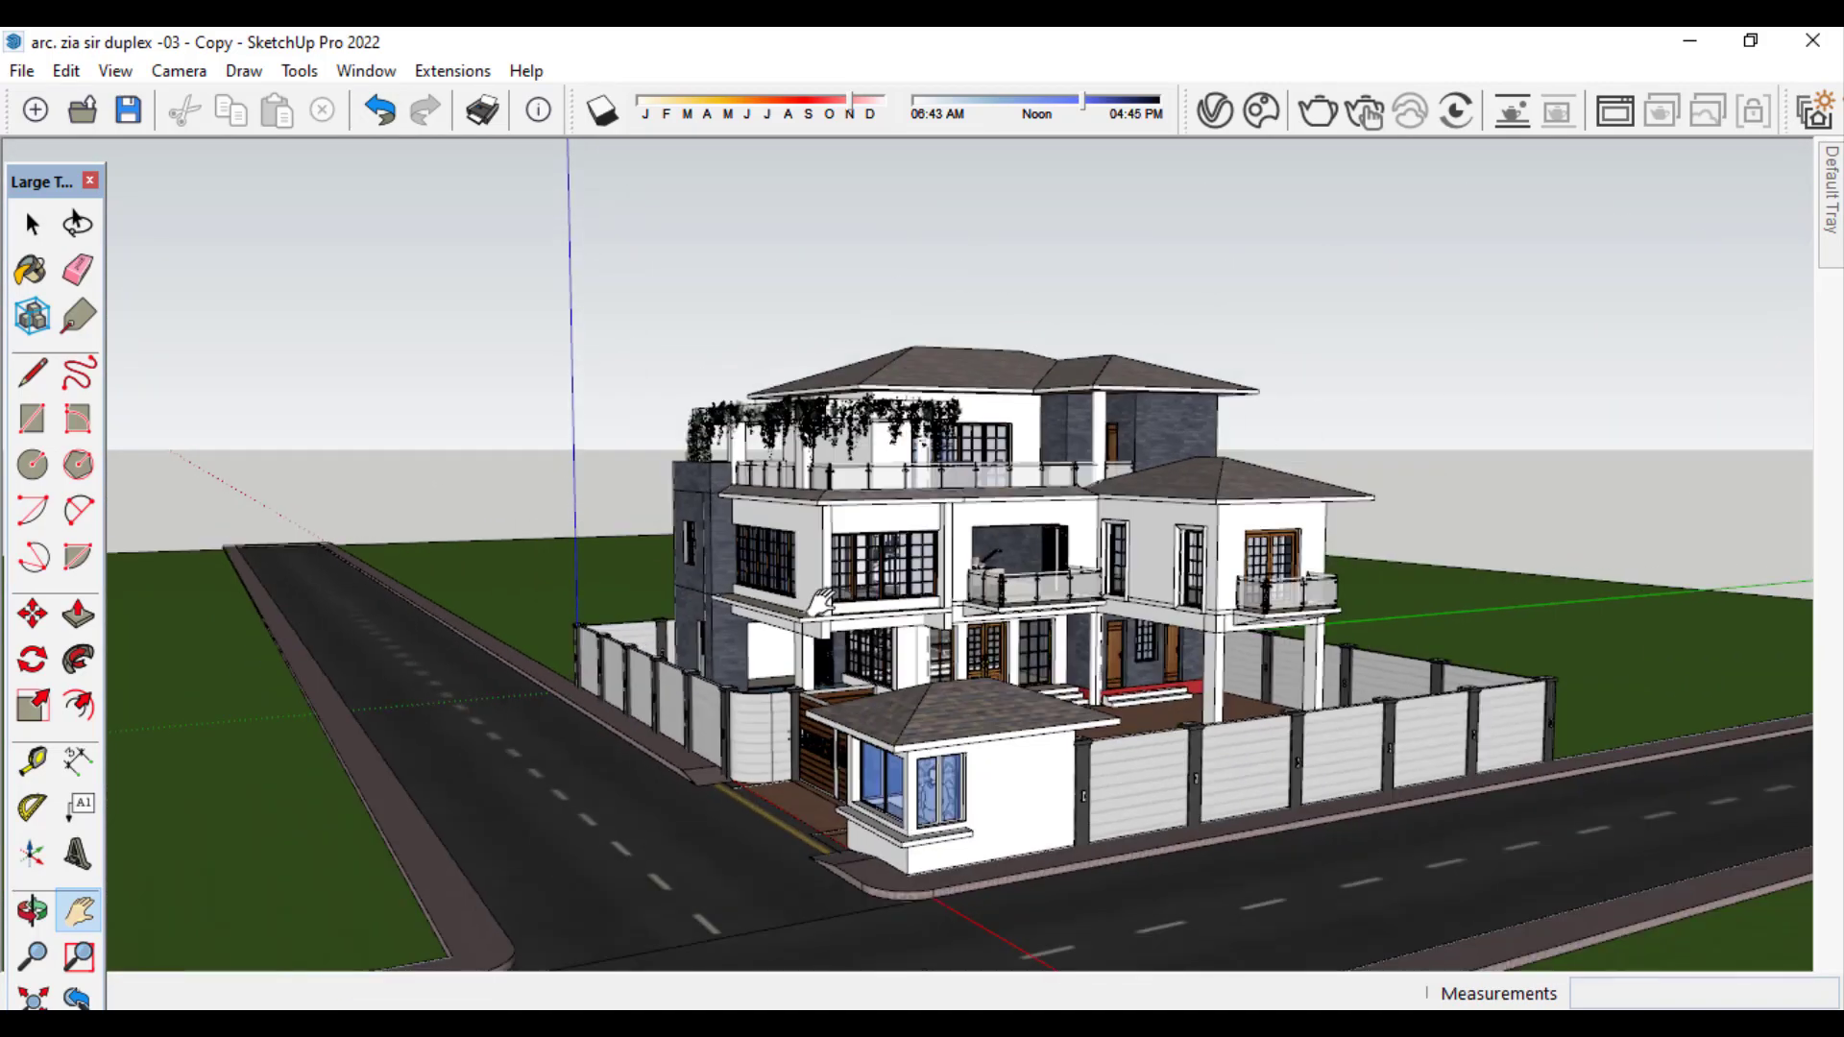
middle_click_drag(1061, 639, 1053, 591)
scroll(1056, 654, "up", 1)
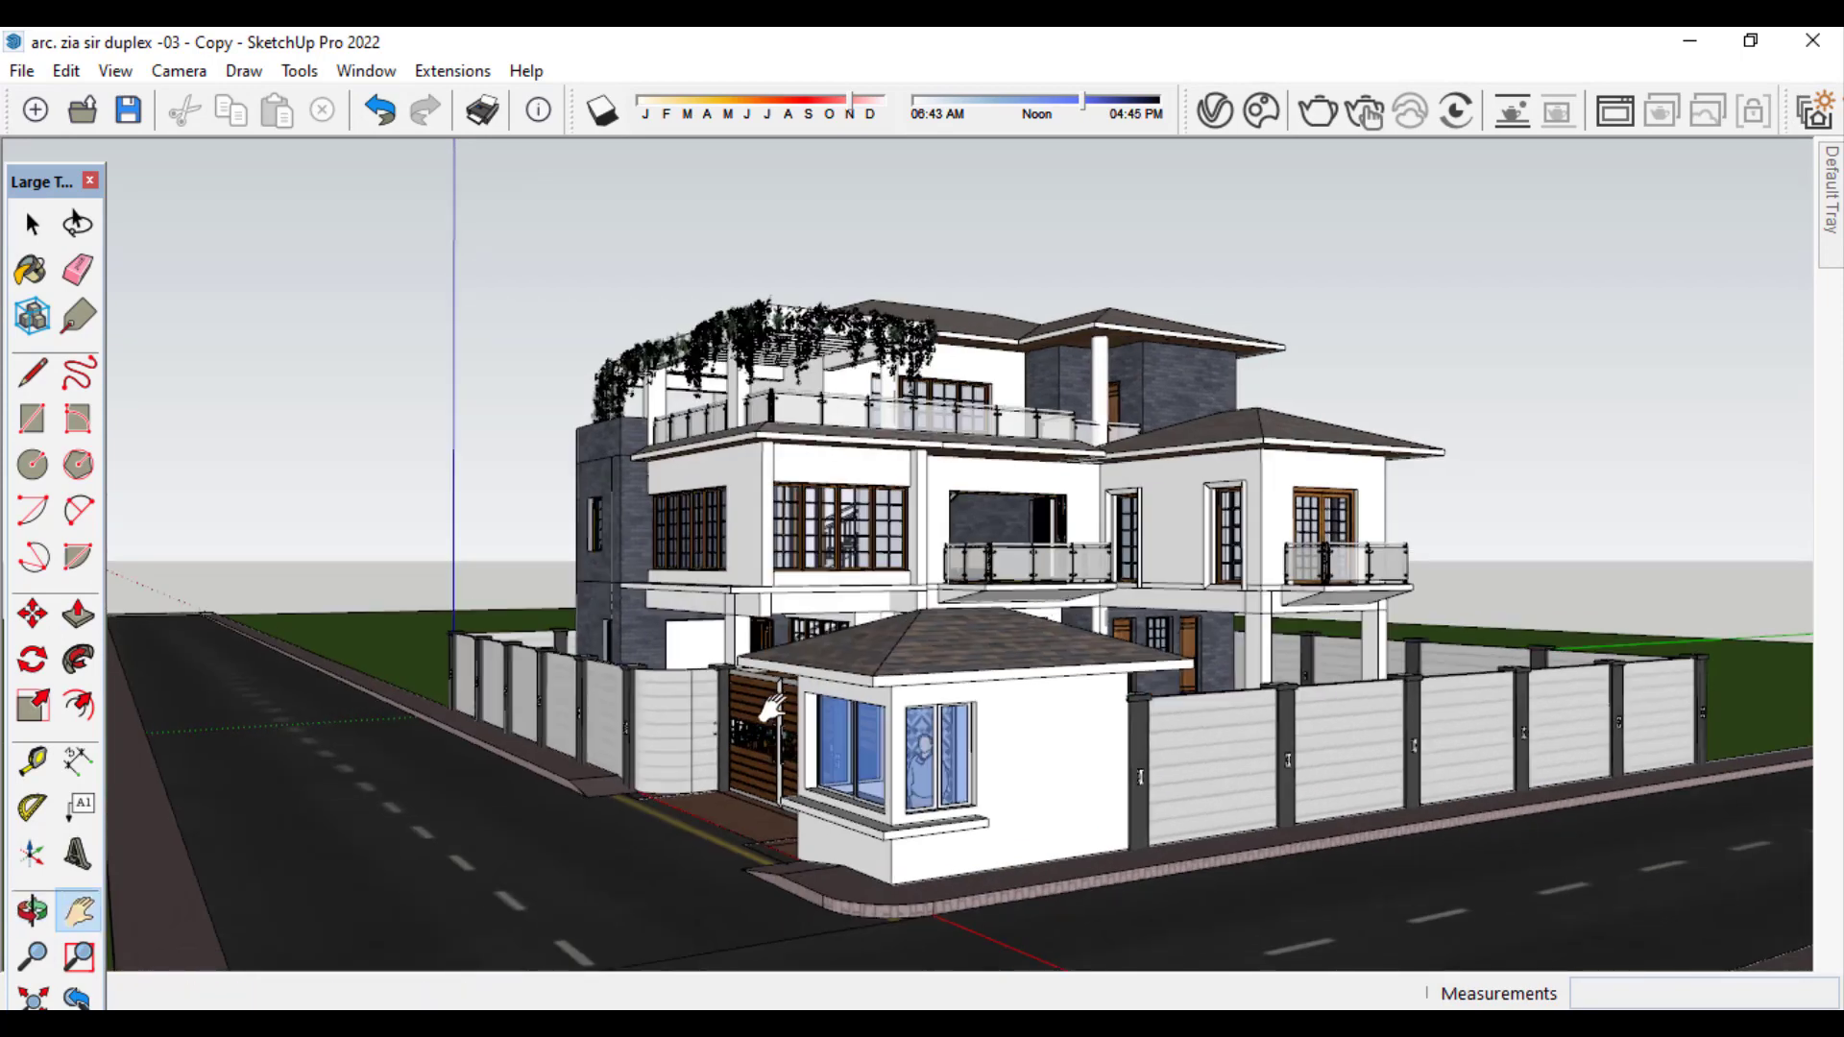
scroll(843, 709, "down", 1)
middle_click_drag(850, 709, 957, 712)
scroll(920, 711, "down", 2)
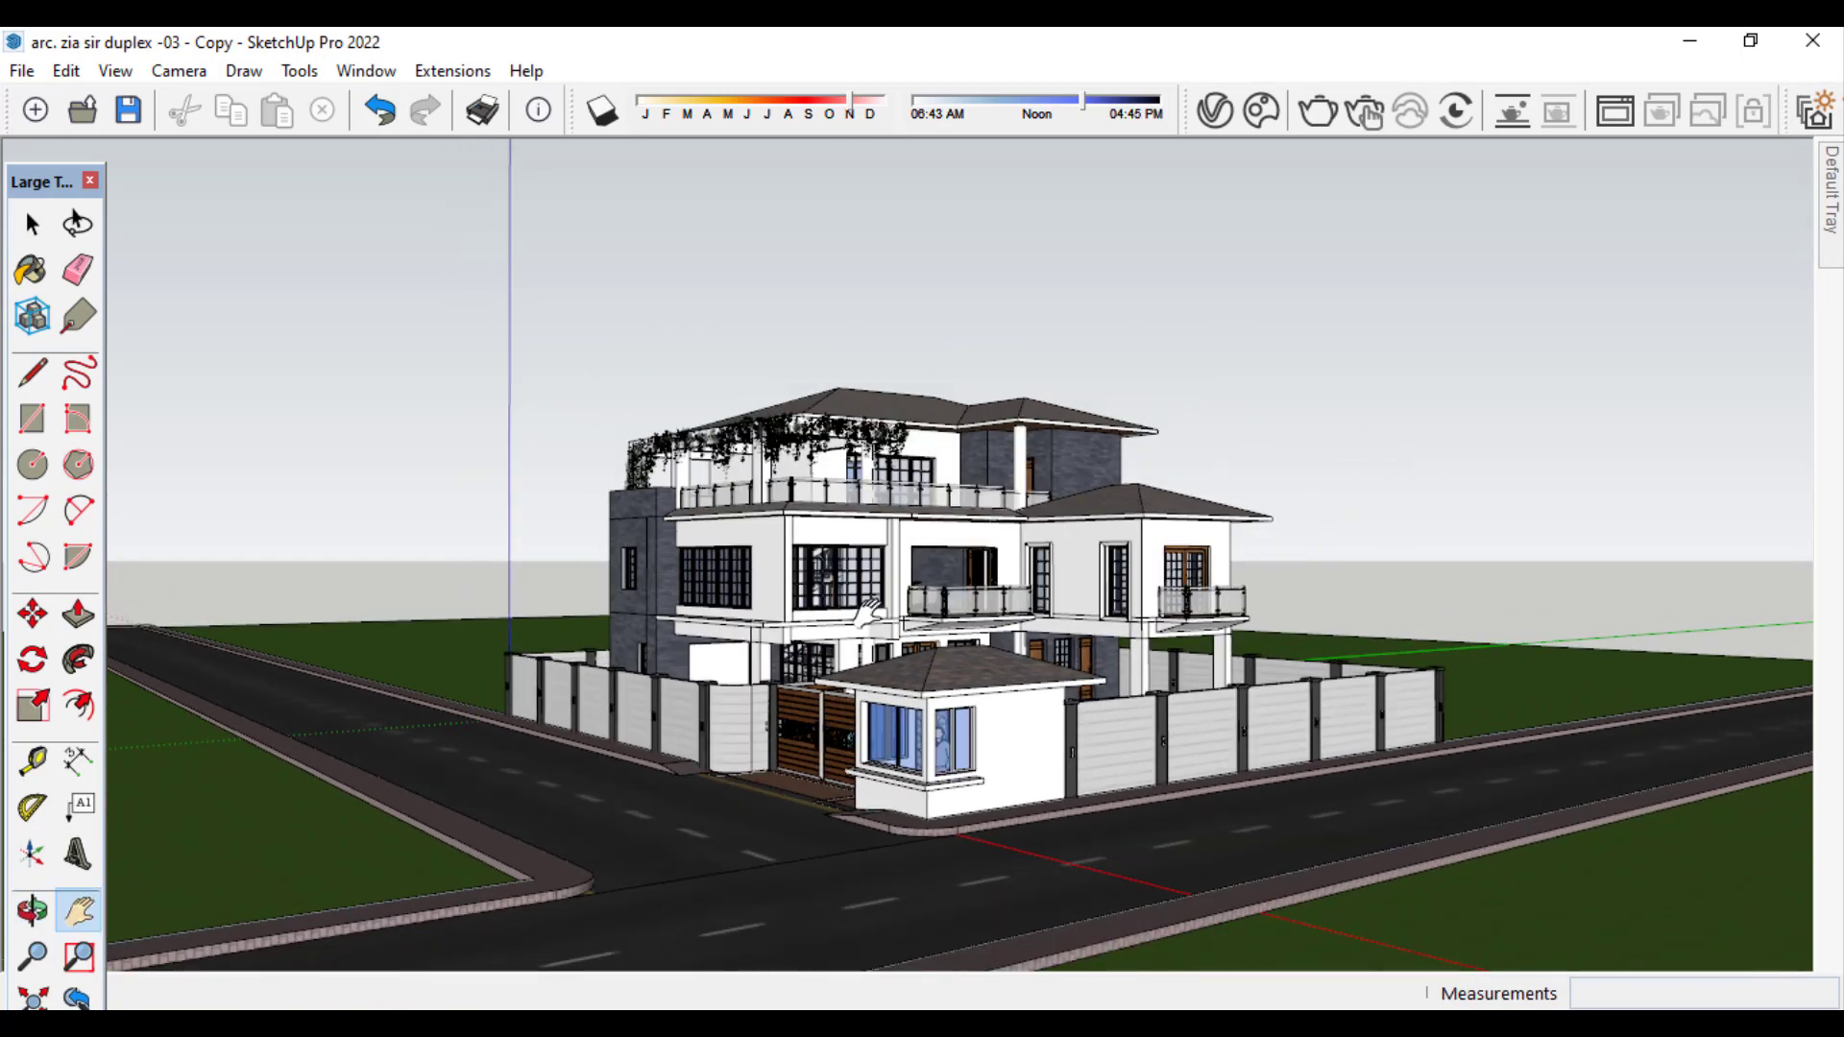
middle_click_drag(866, 615, 881, 682)
scroll(889, 697, "up", 2)
scroll(889, 699, "up", 1)
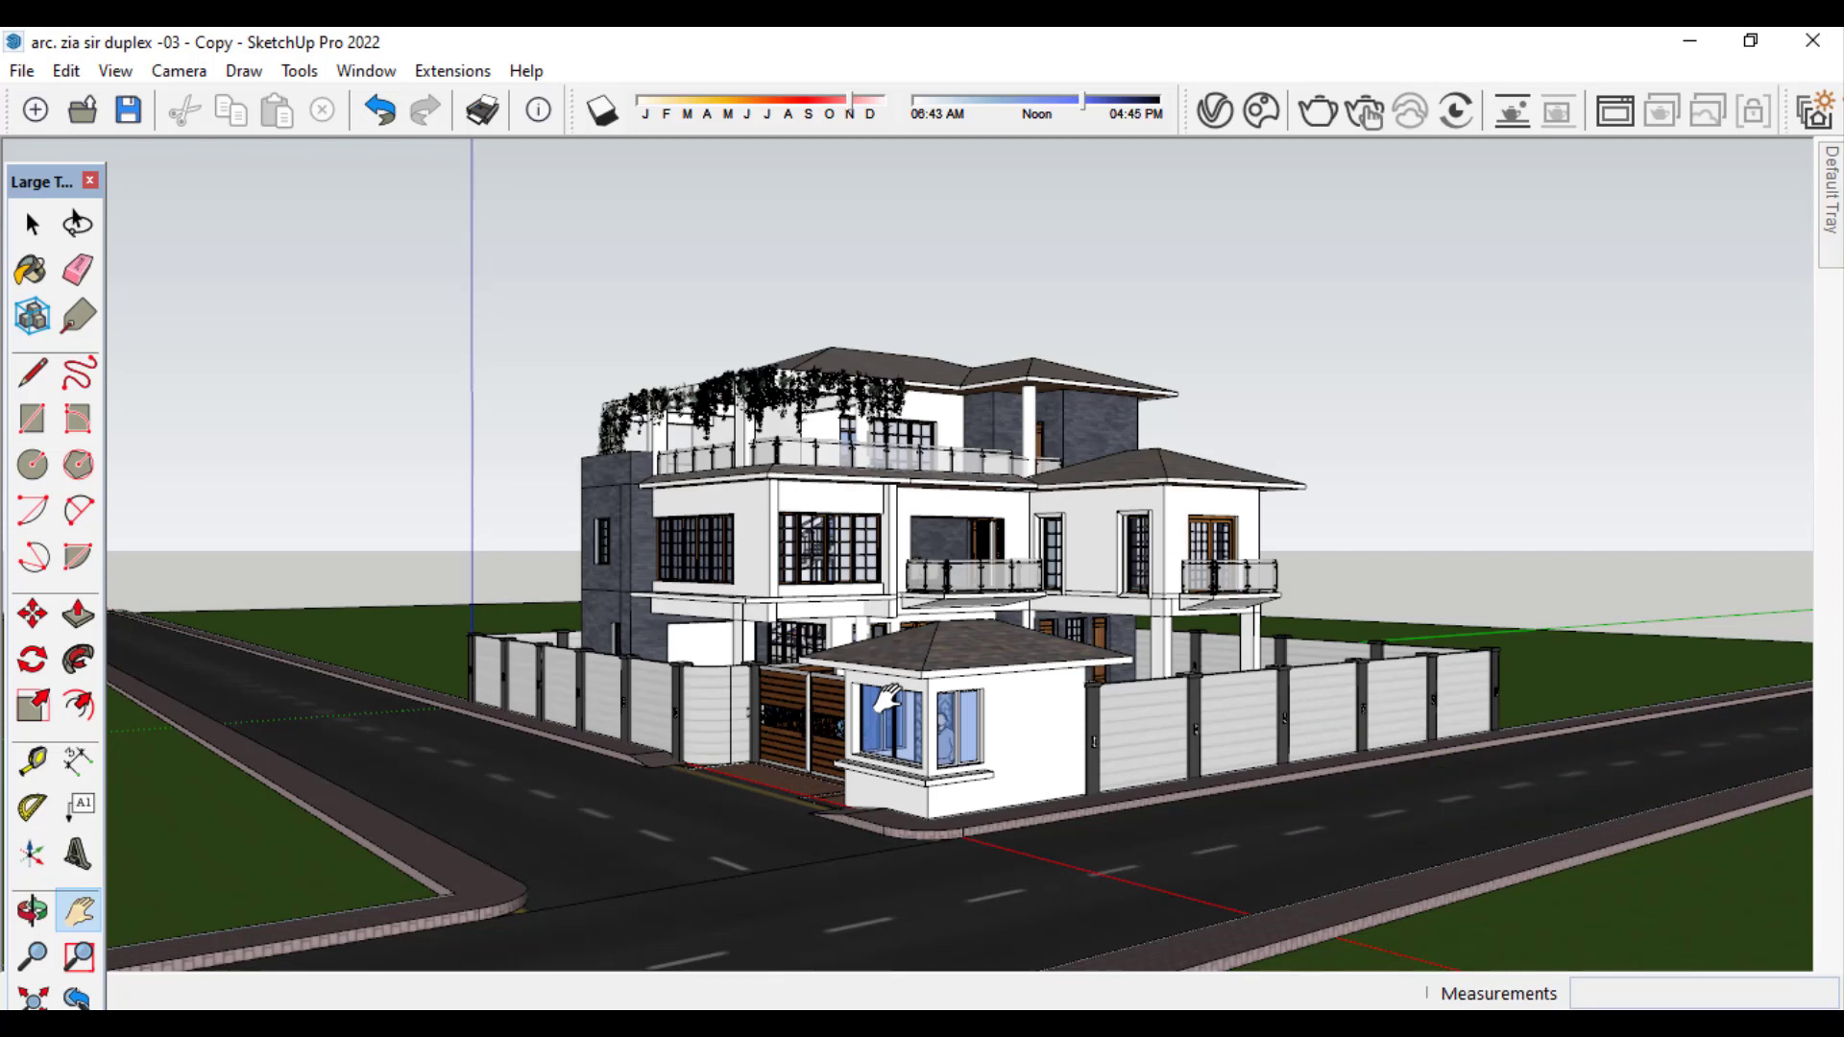
- Add a scene showing the whole house in perspective from the street corner, with the gate and guard room in front
scroll(870, 646, "down", 1)
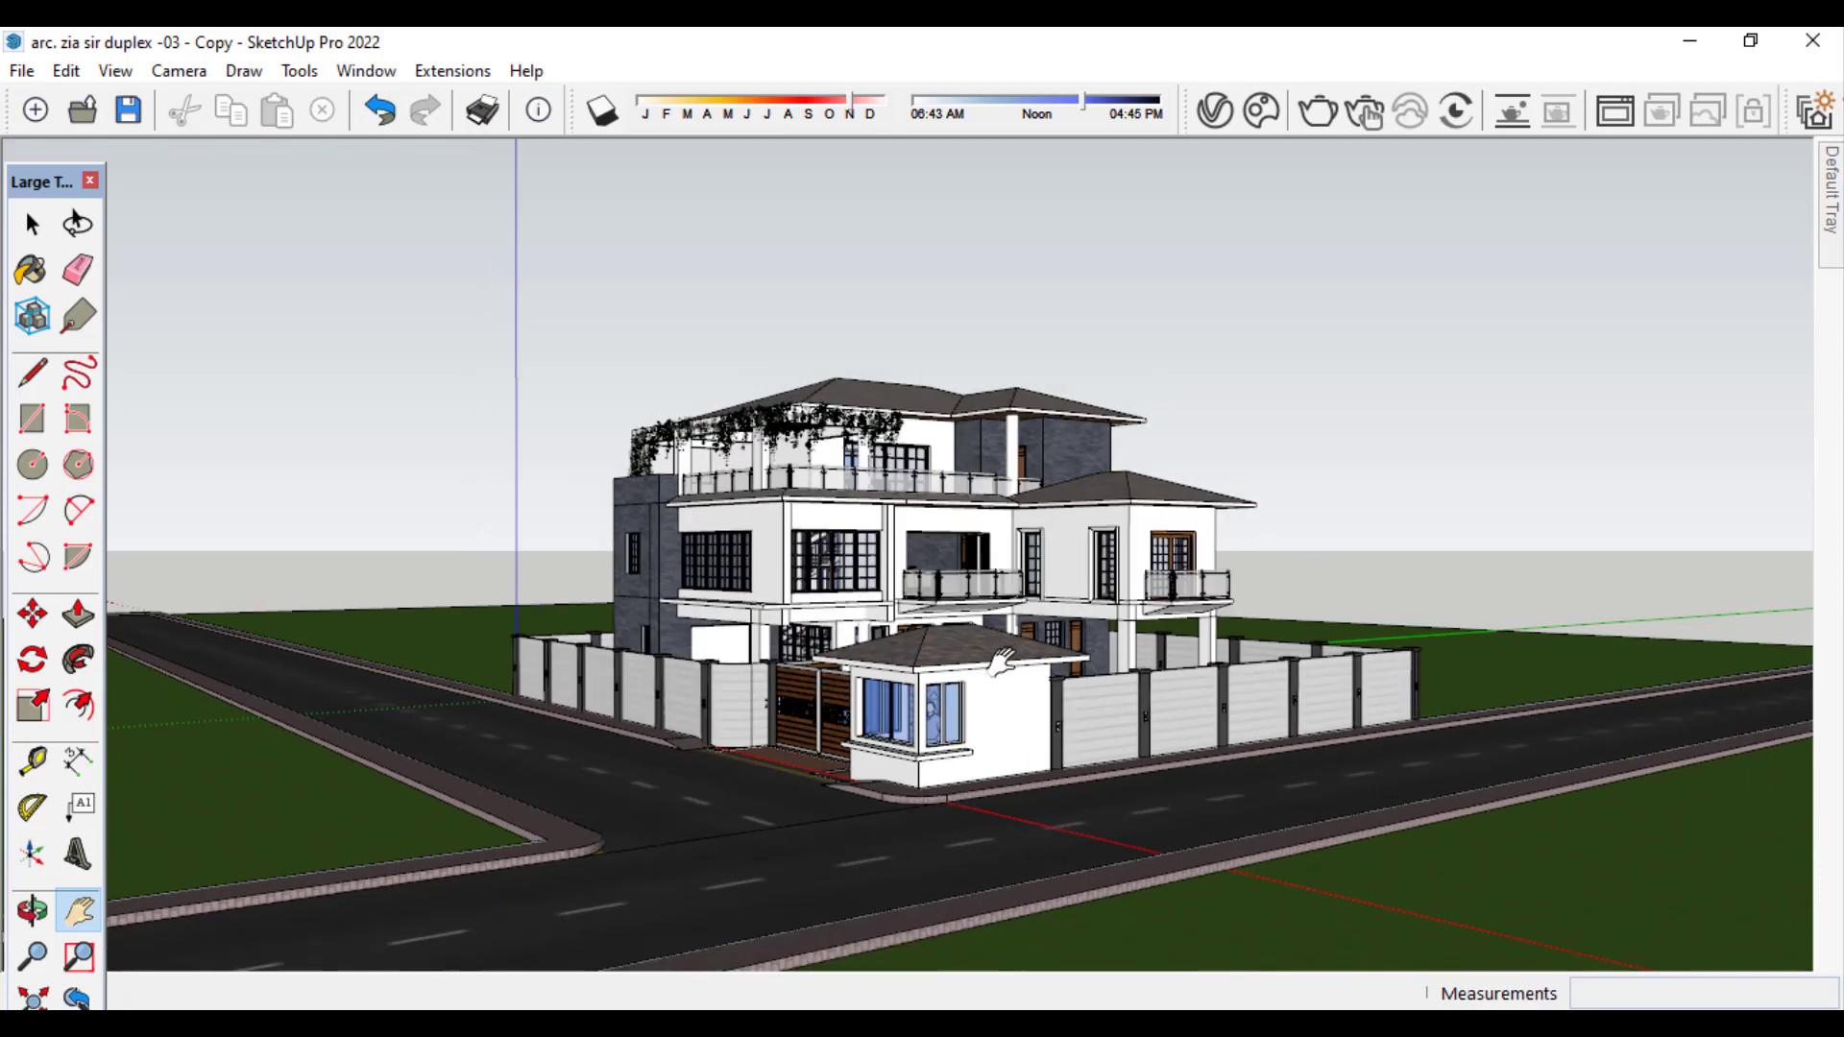
scroll(749, 708, "down", 1)
scroll(748, 707, "up", 1)
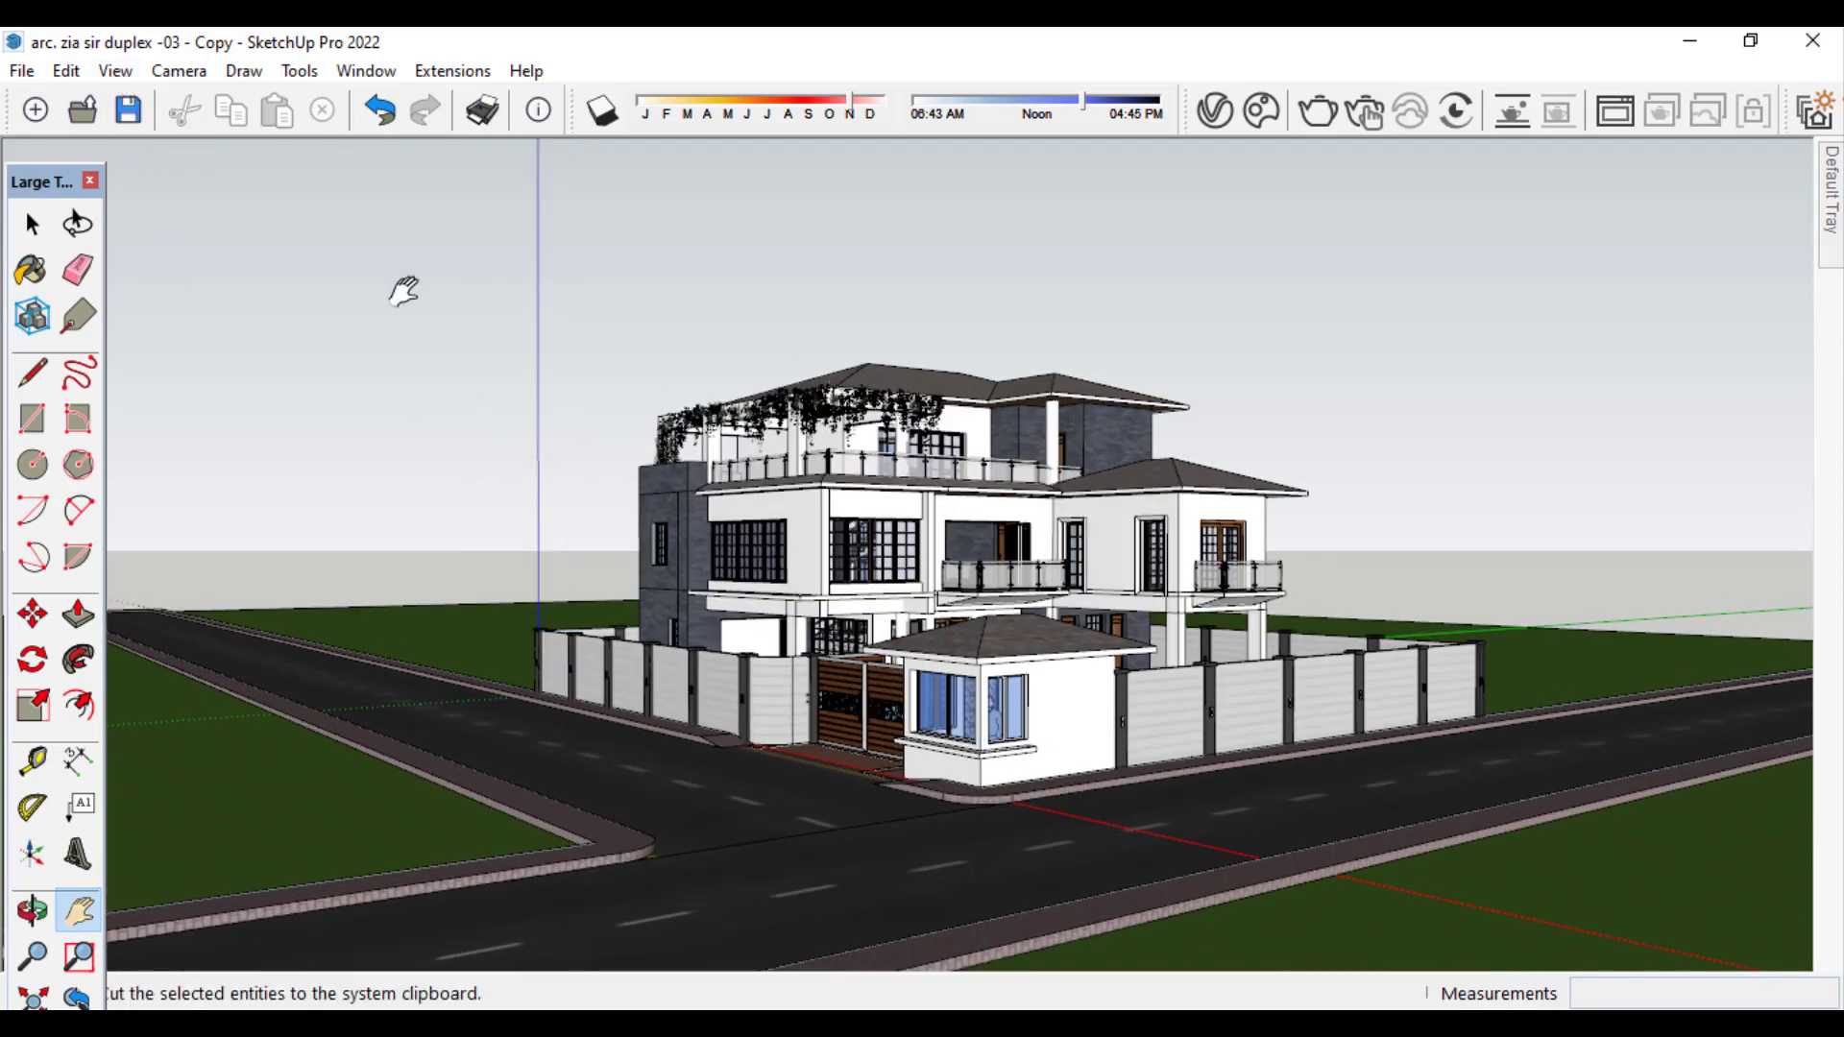
middle_click_drag(869, 675, 937, 698)
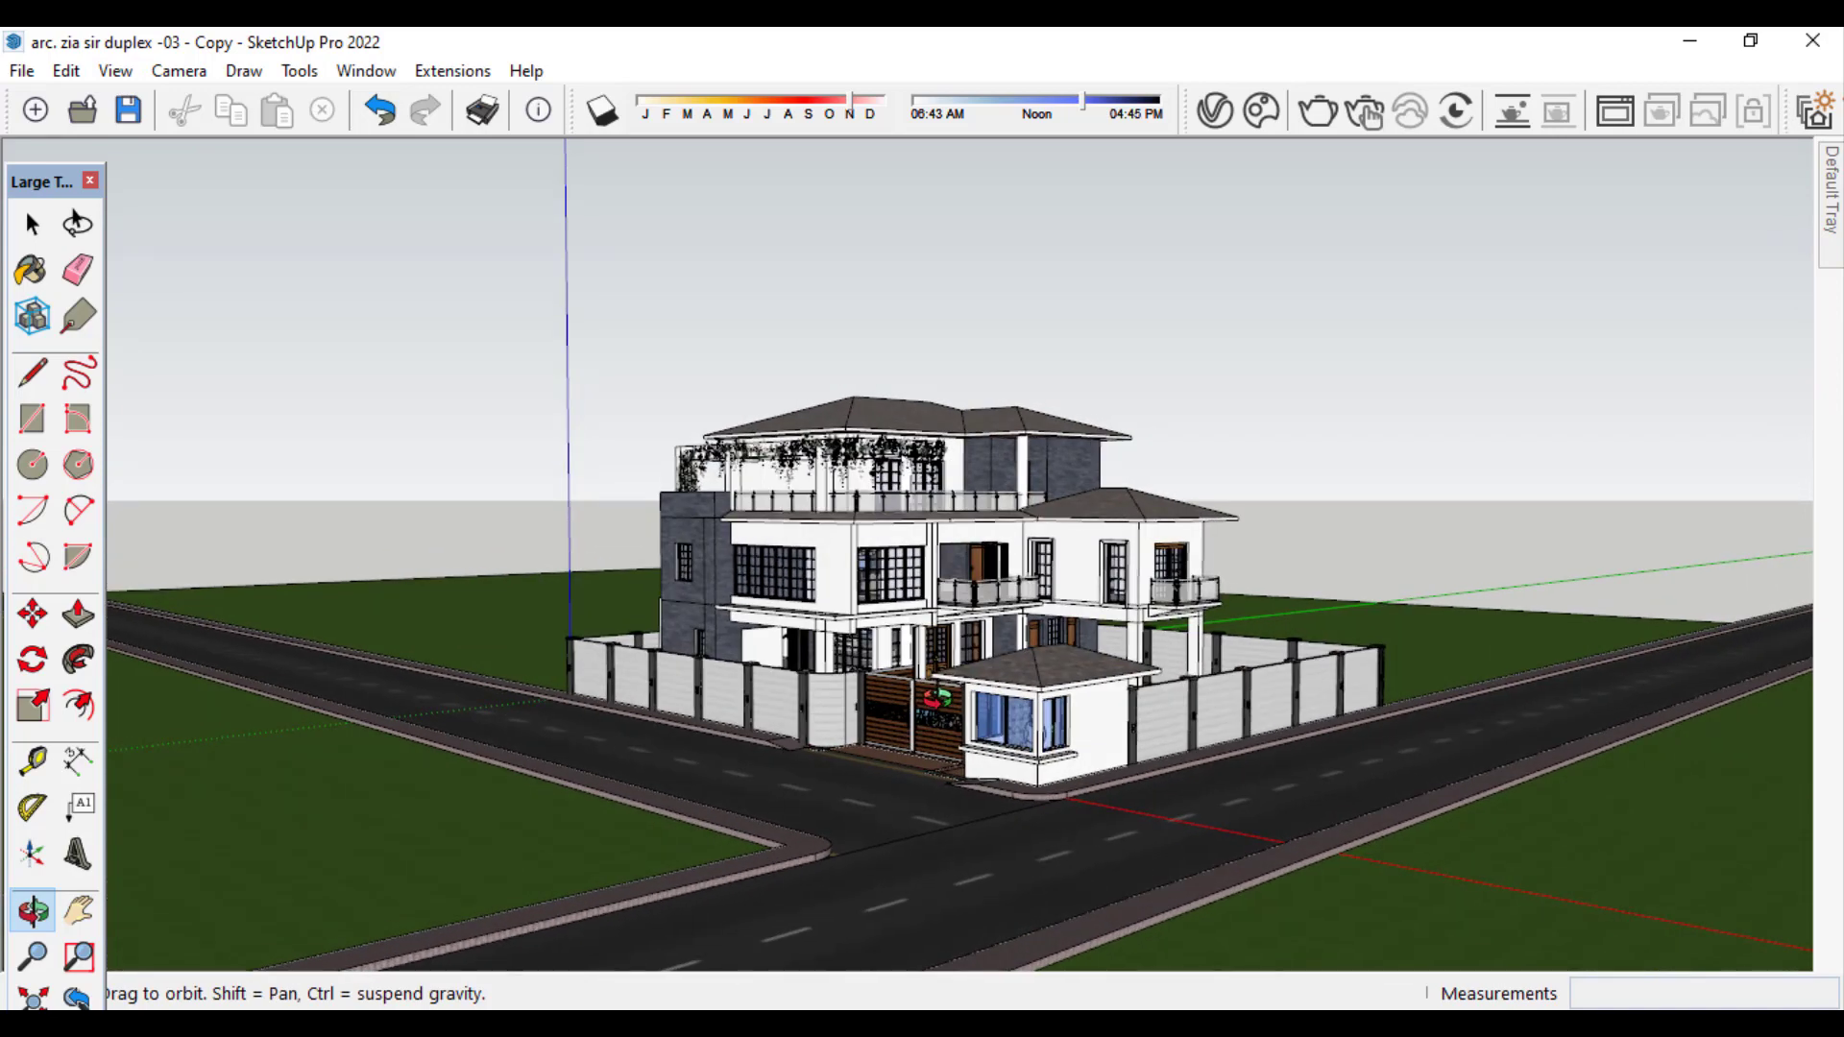
scroll(936, 698, "up", 3)
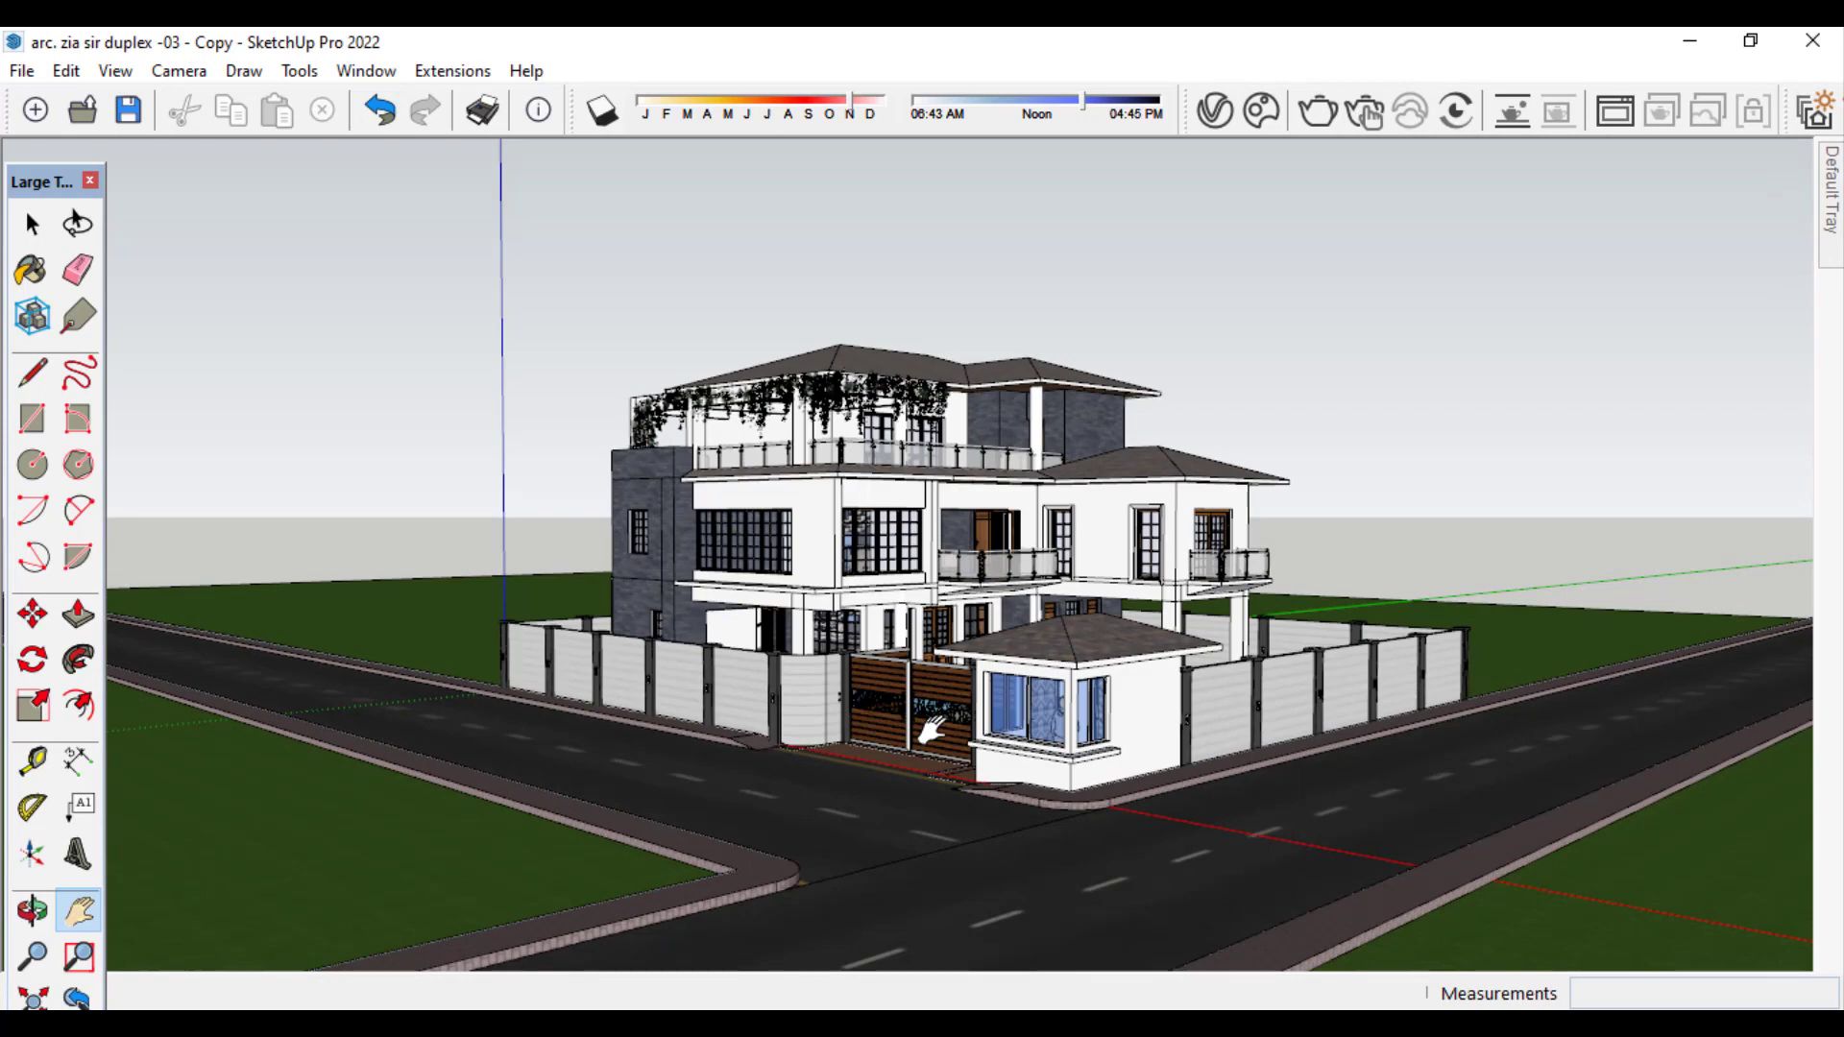
middle_click_drag(969, 619, 1057, 711)
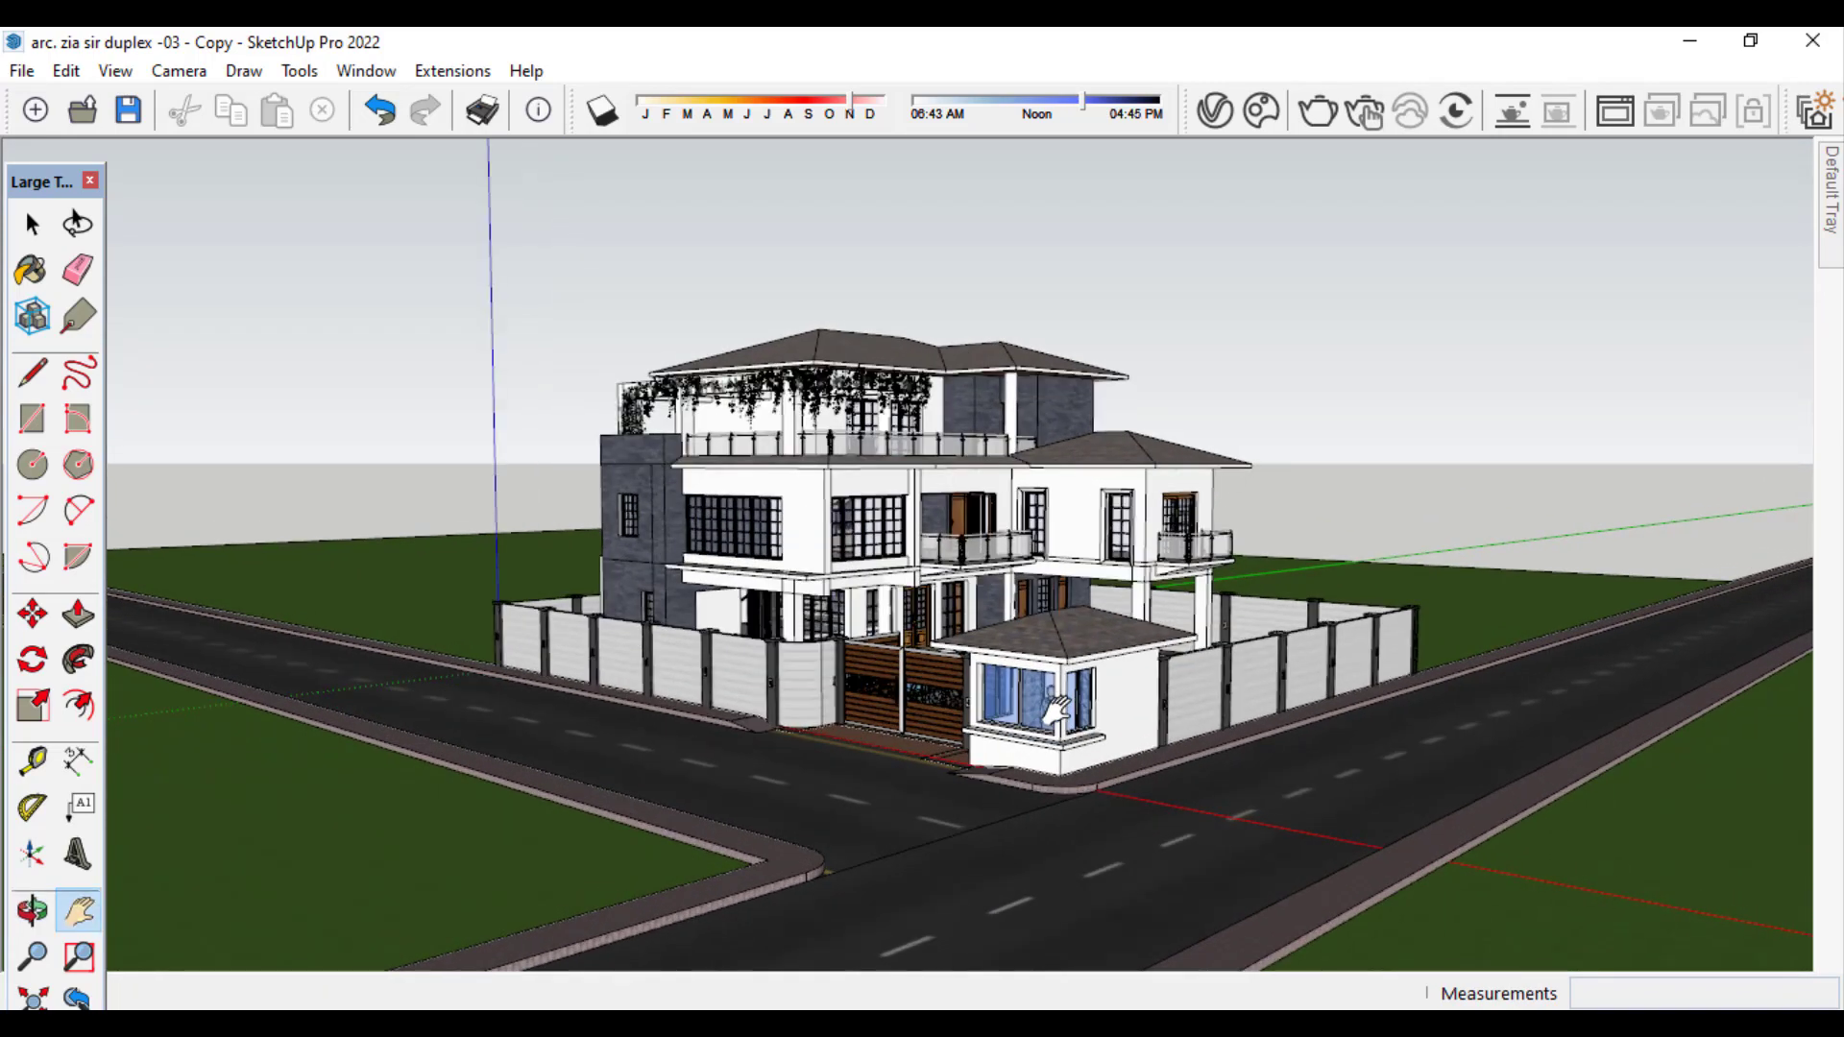
scroll(1056, 711, "up", 1)
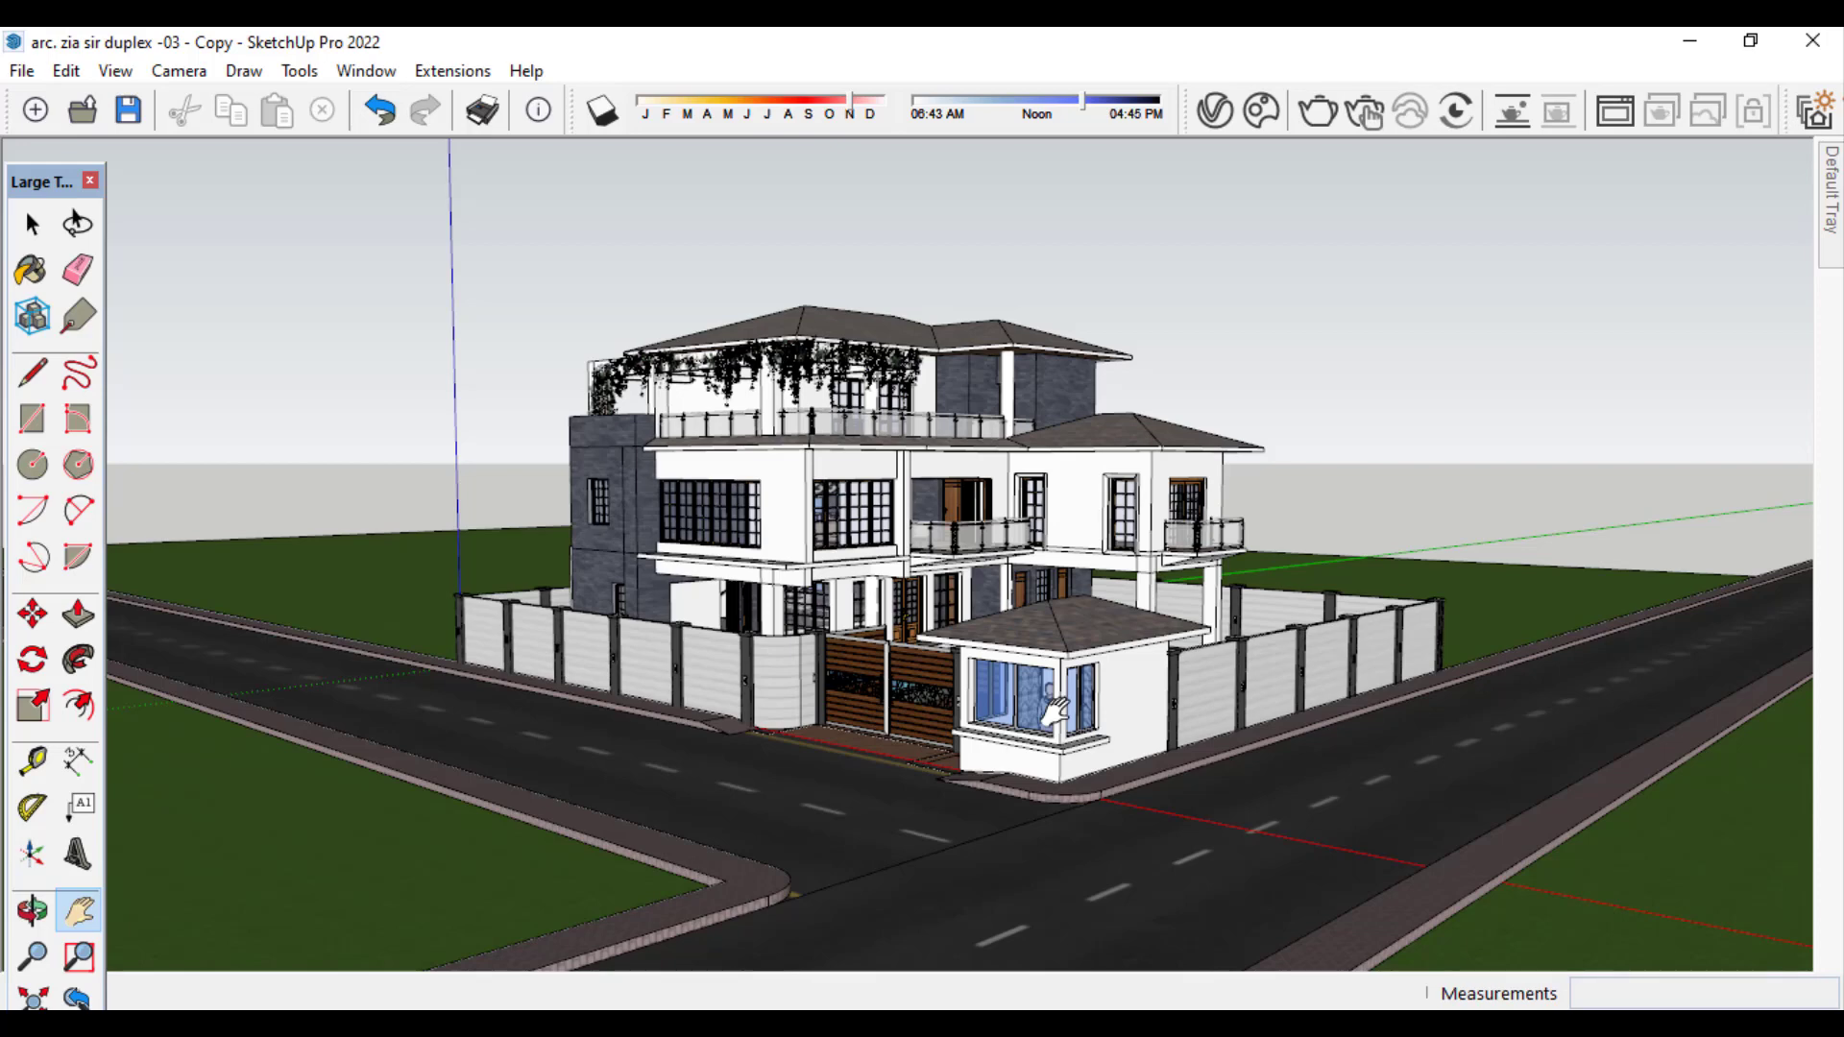
left_click(117, 71)
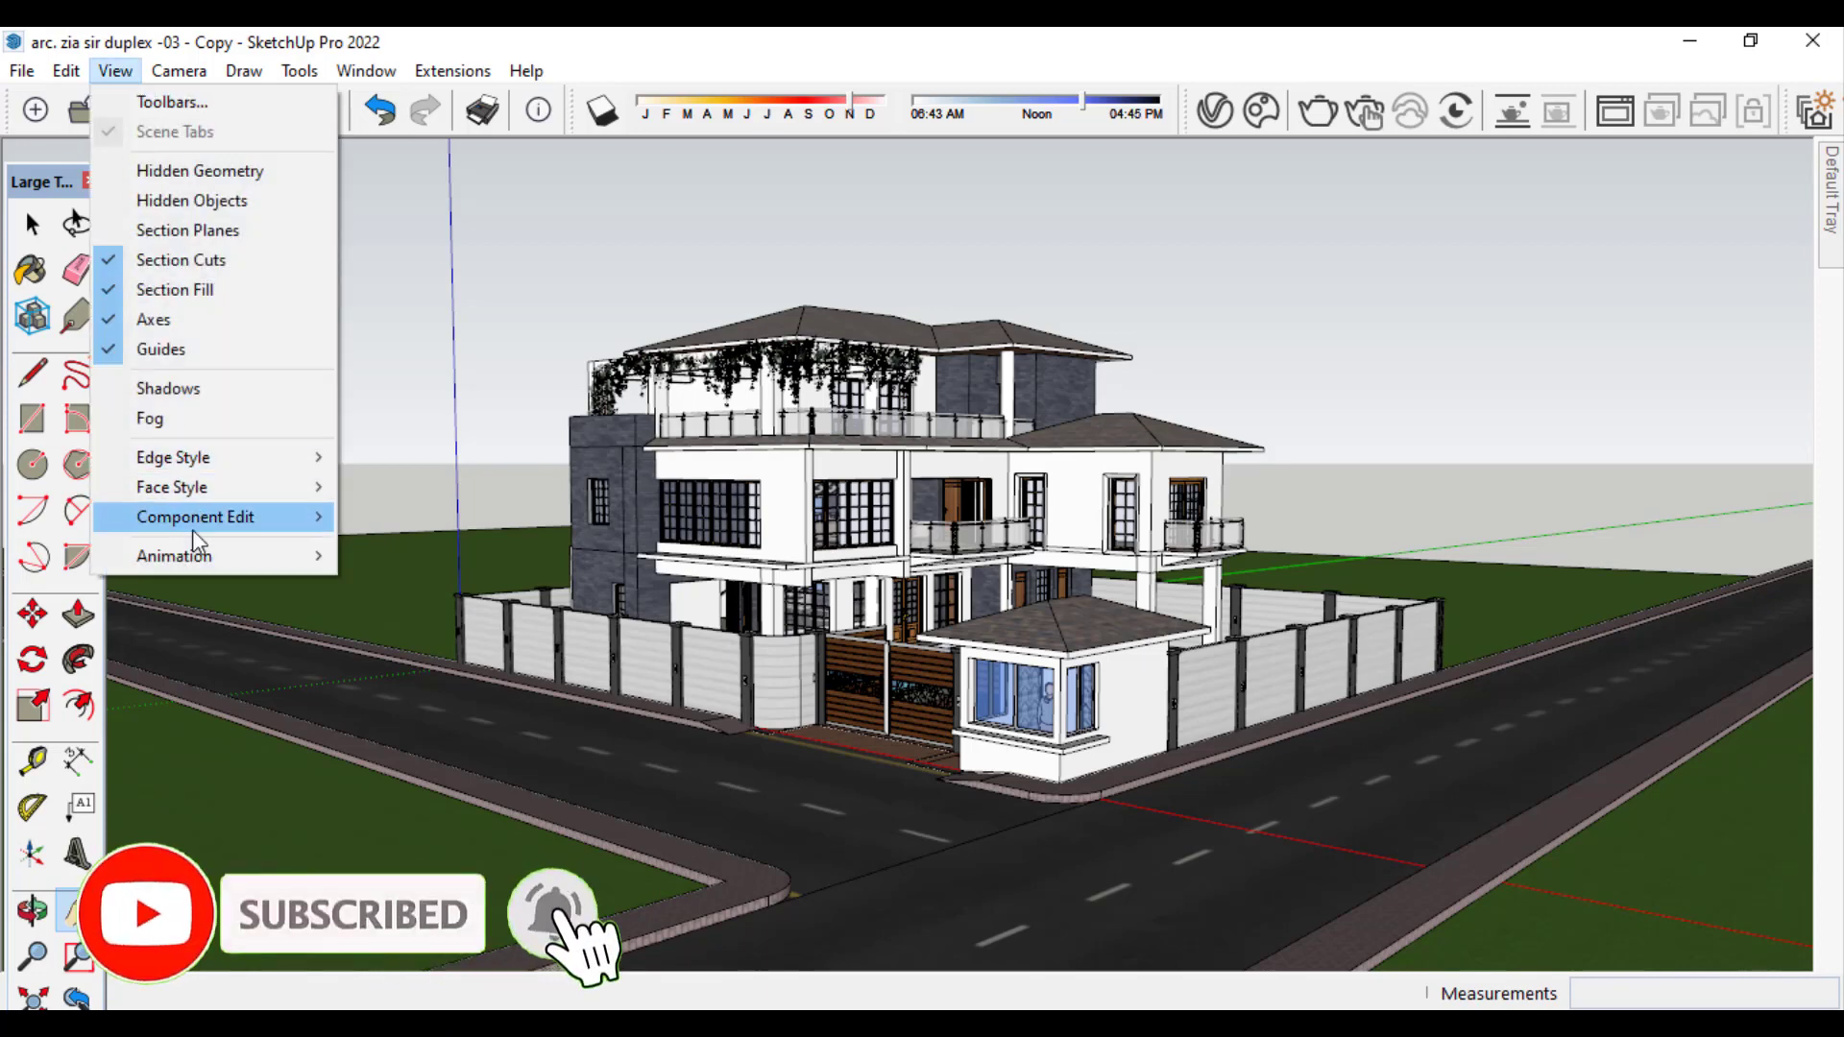
mouse_move(209, 566)
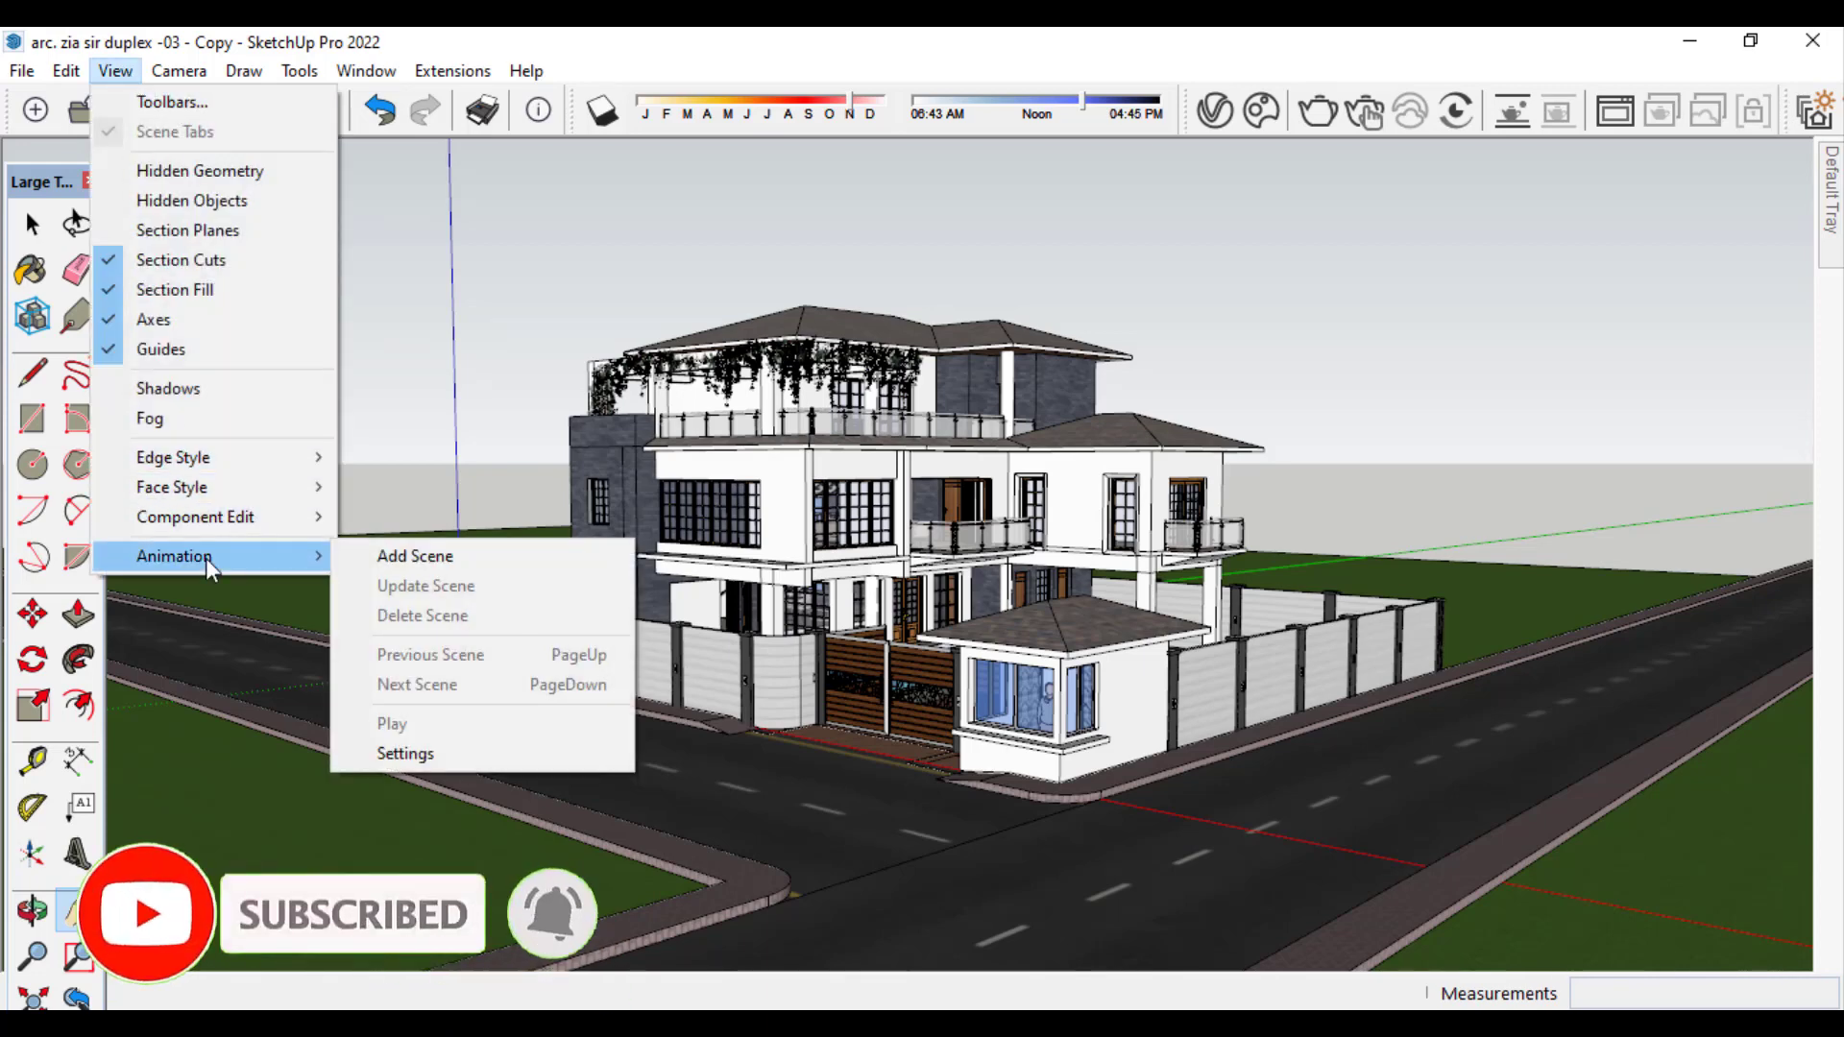
left_click(413, 557)
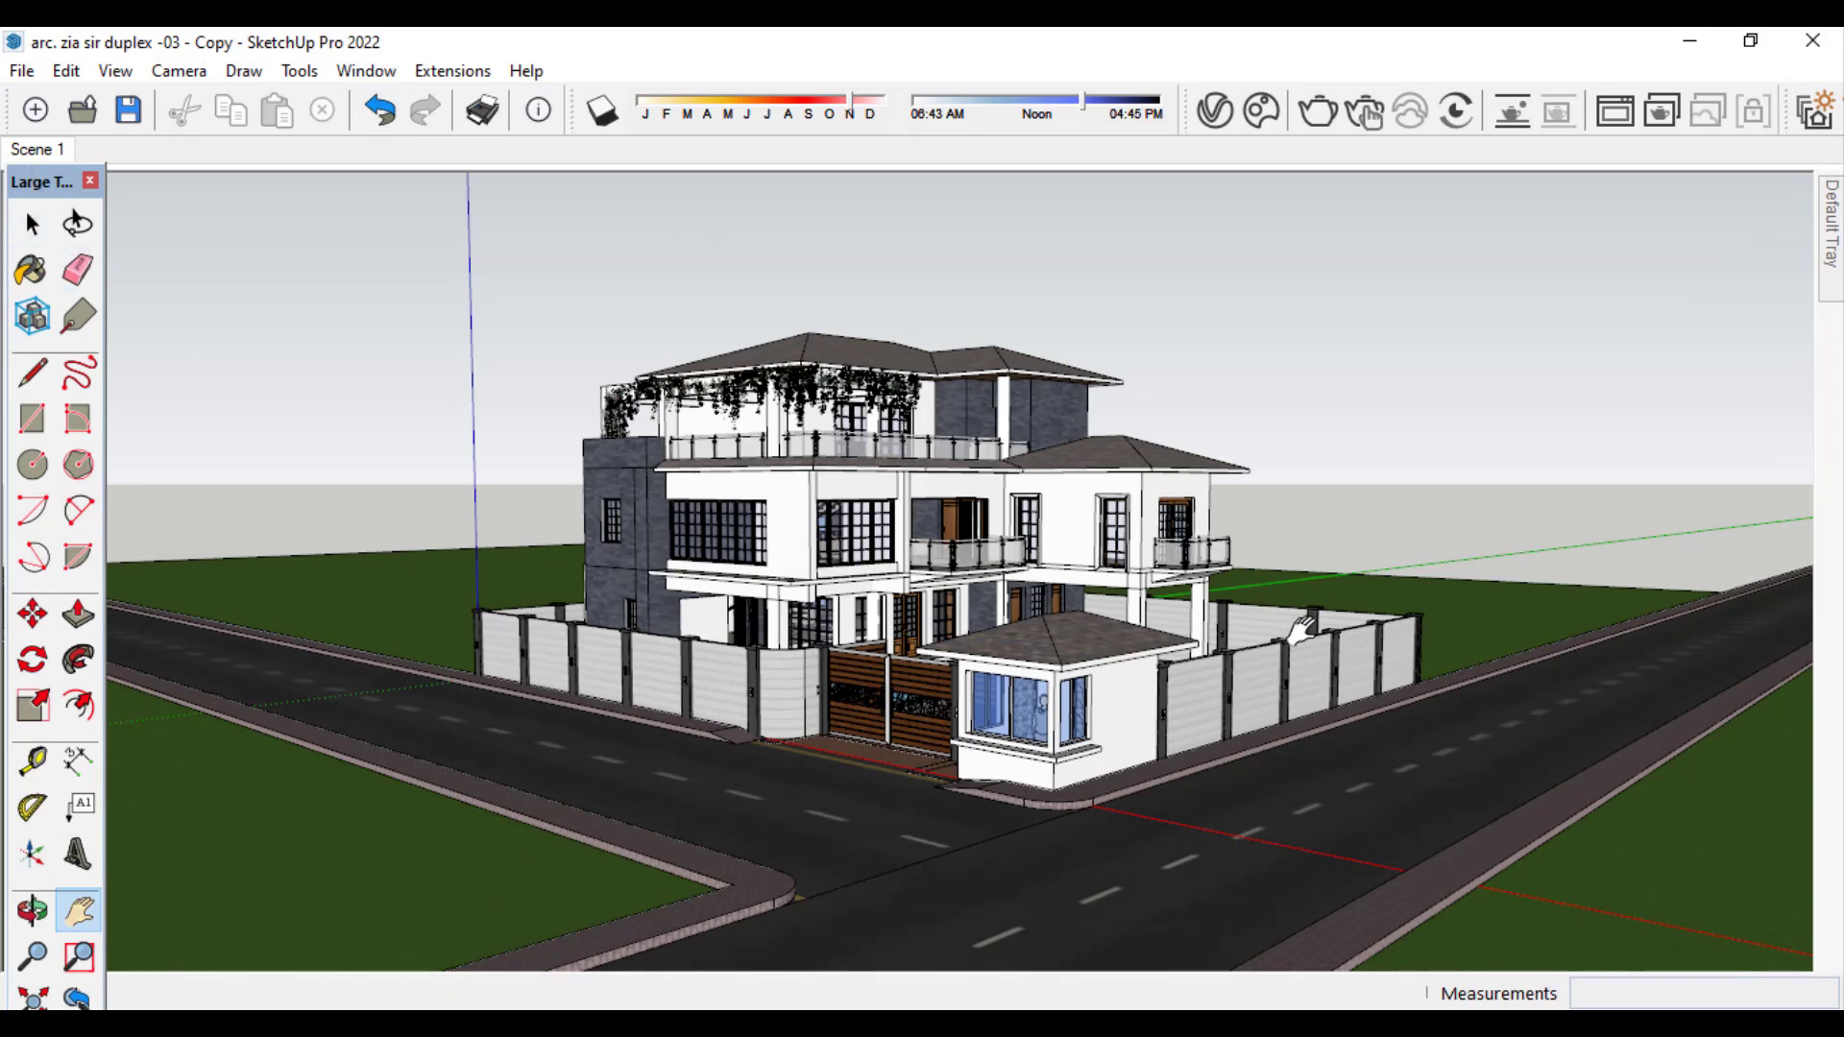
- Add a second scene showing the house nearly head-on across the road, with the long boundary wall in front
middle_click_drag(1420, 667, 1122, 647)
scroll(1170, 650, "up", 4)
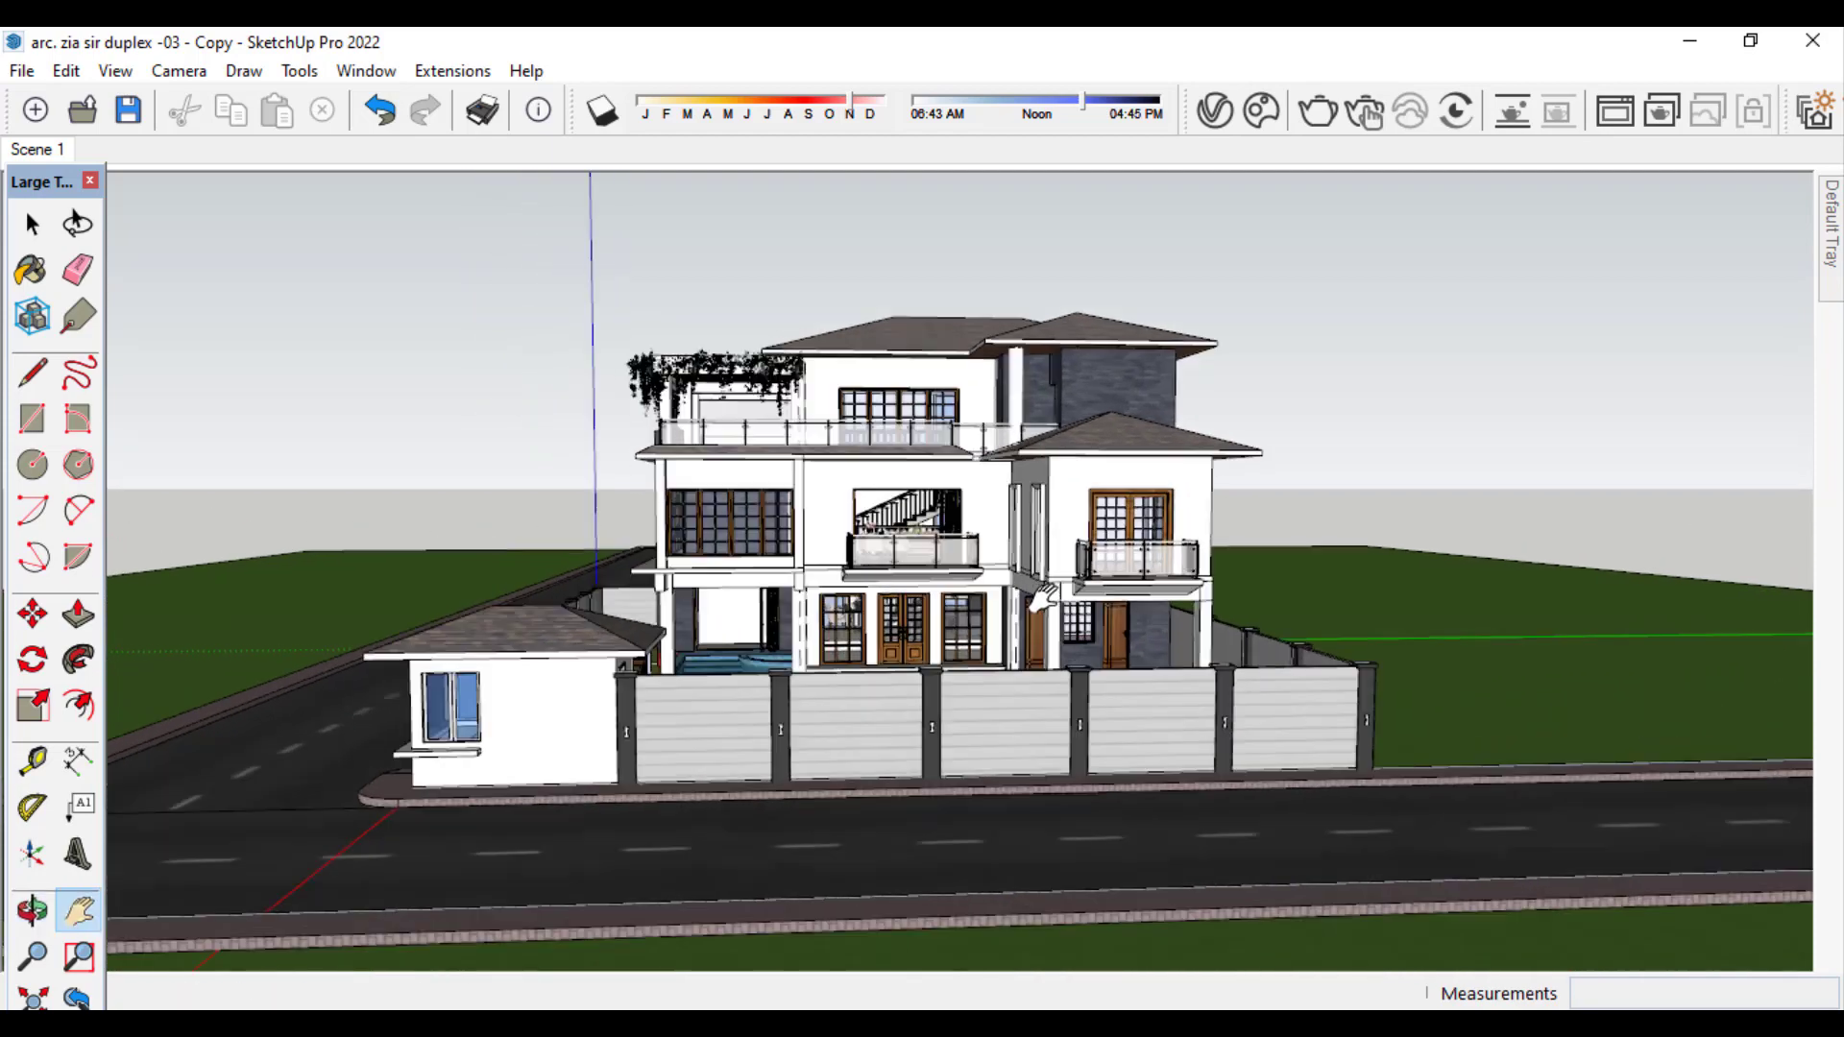
scroll(1172, 650, "down", 1)
middle_click_drag(1294, 647, 1251, 646)
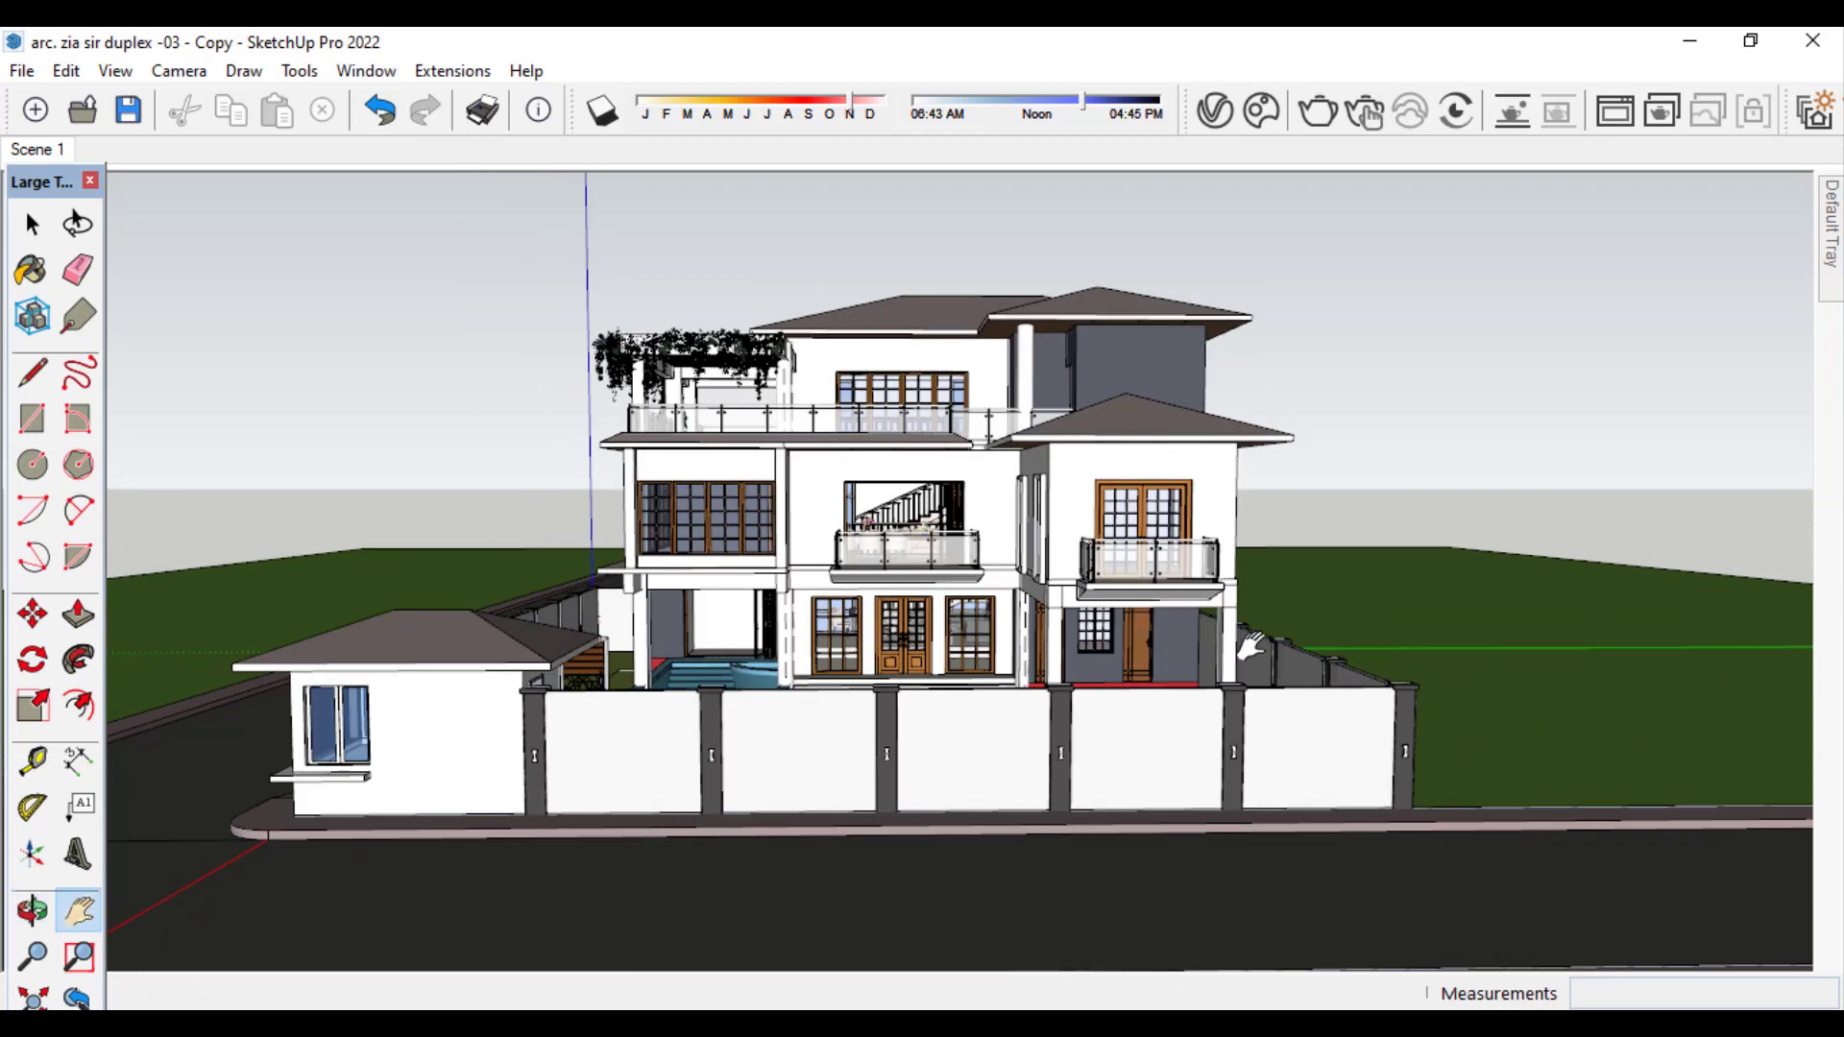
scroll(1095, 636, "down", 3)
scroll(879, 625, "up", 3)
scroll(1104, 701, "down", 3)
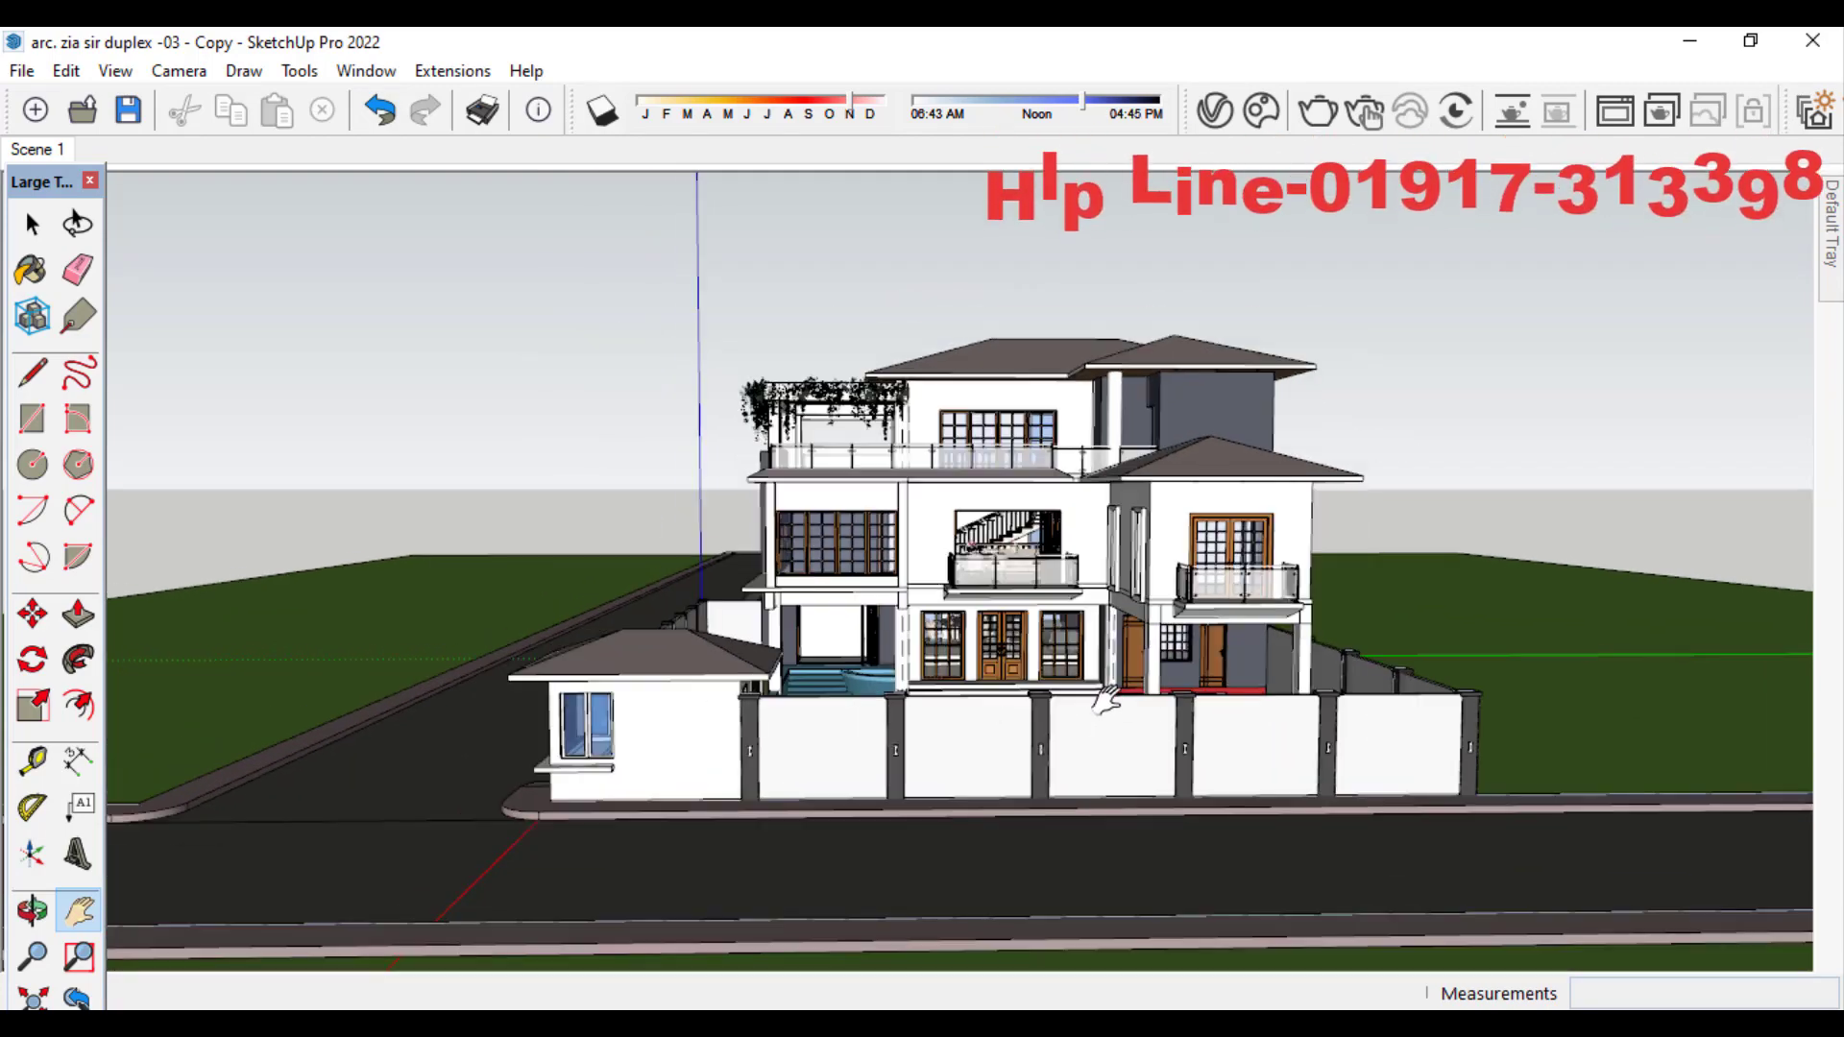
scroll(1107, 716, "up", 3)
mouse_move(1108, 737)
middle_mouse_down()
mouse_move(1013, 732)
mouse_move(1131, 716)
mouse_move(903, 686)
mouse_move(1149, 748)
mouse_move(1129, 730)
middle_mouse_up()
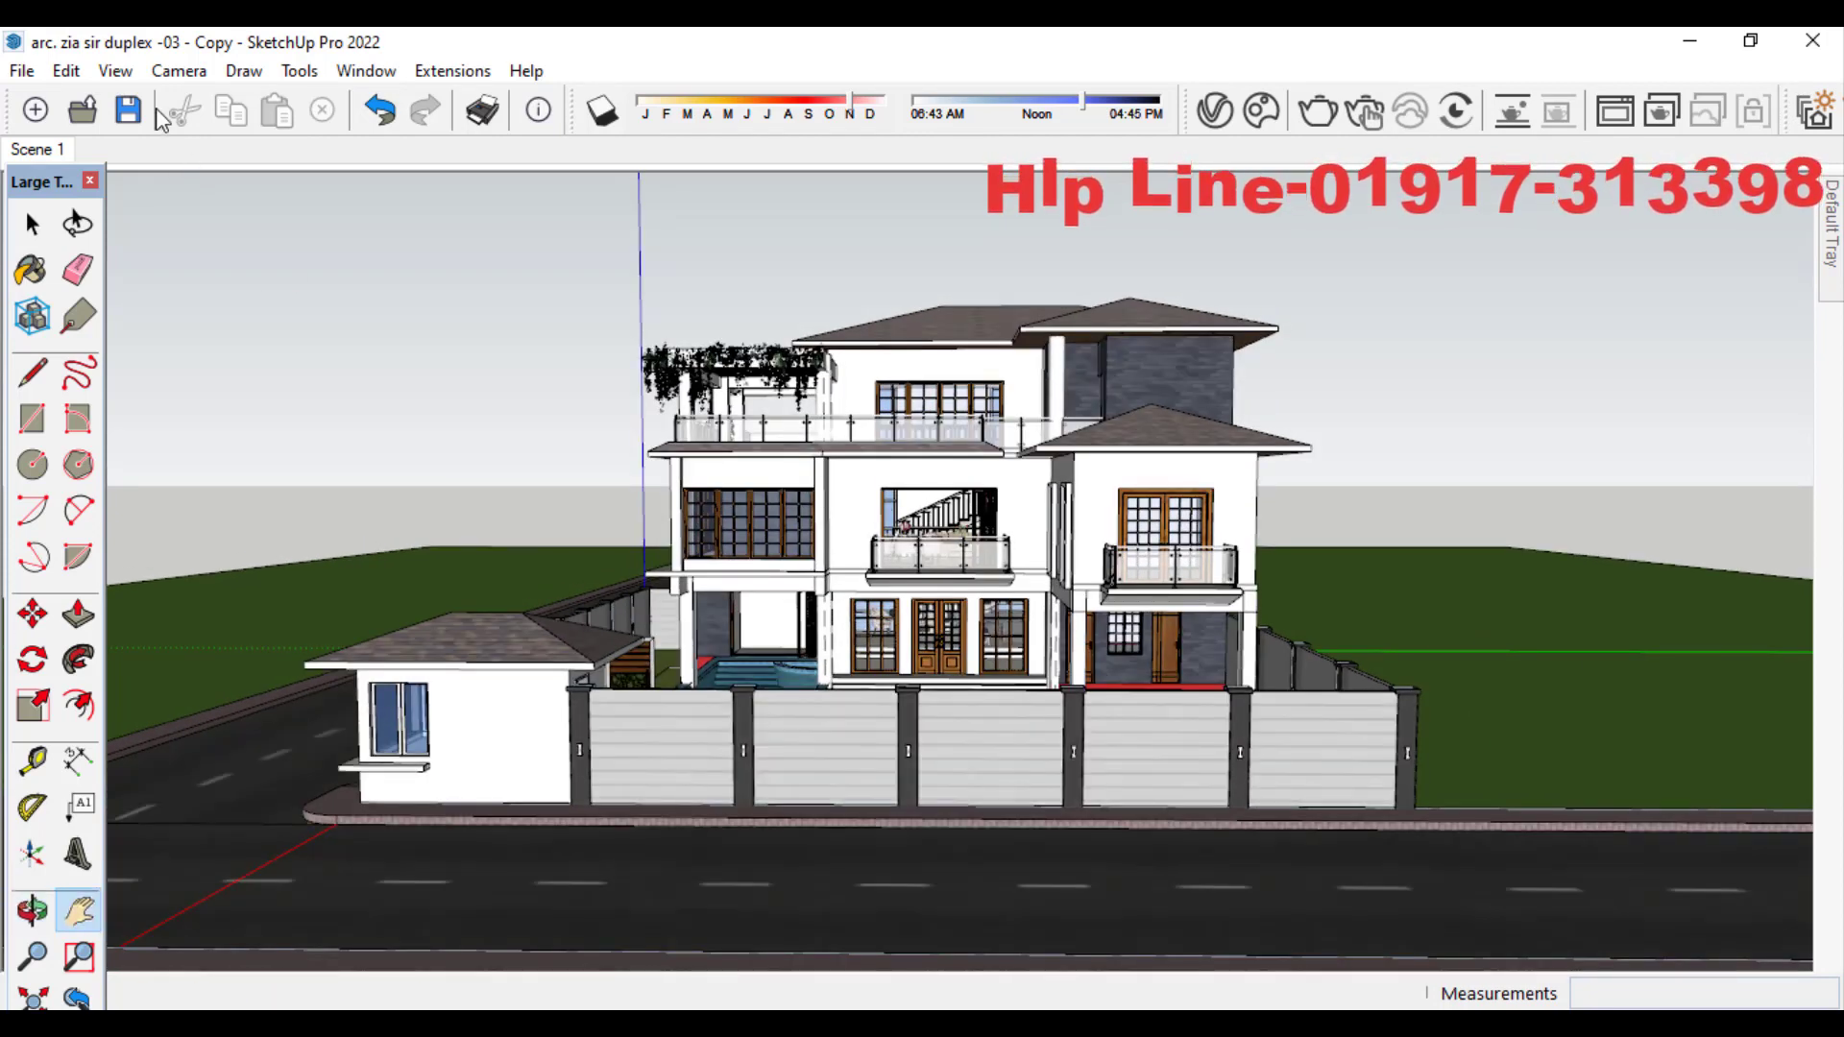
left_click(117, 71)
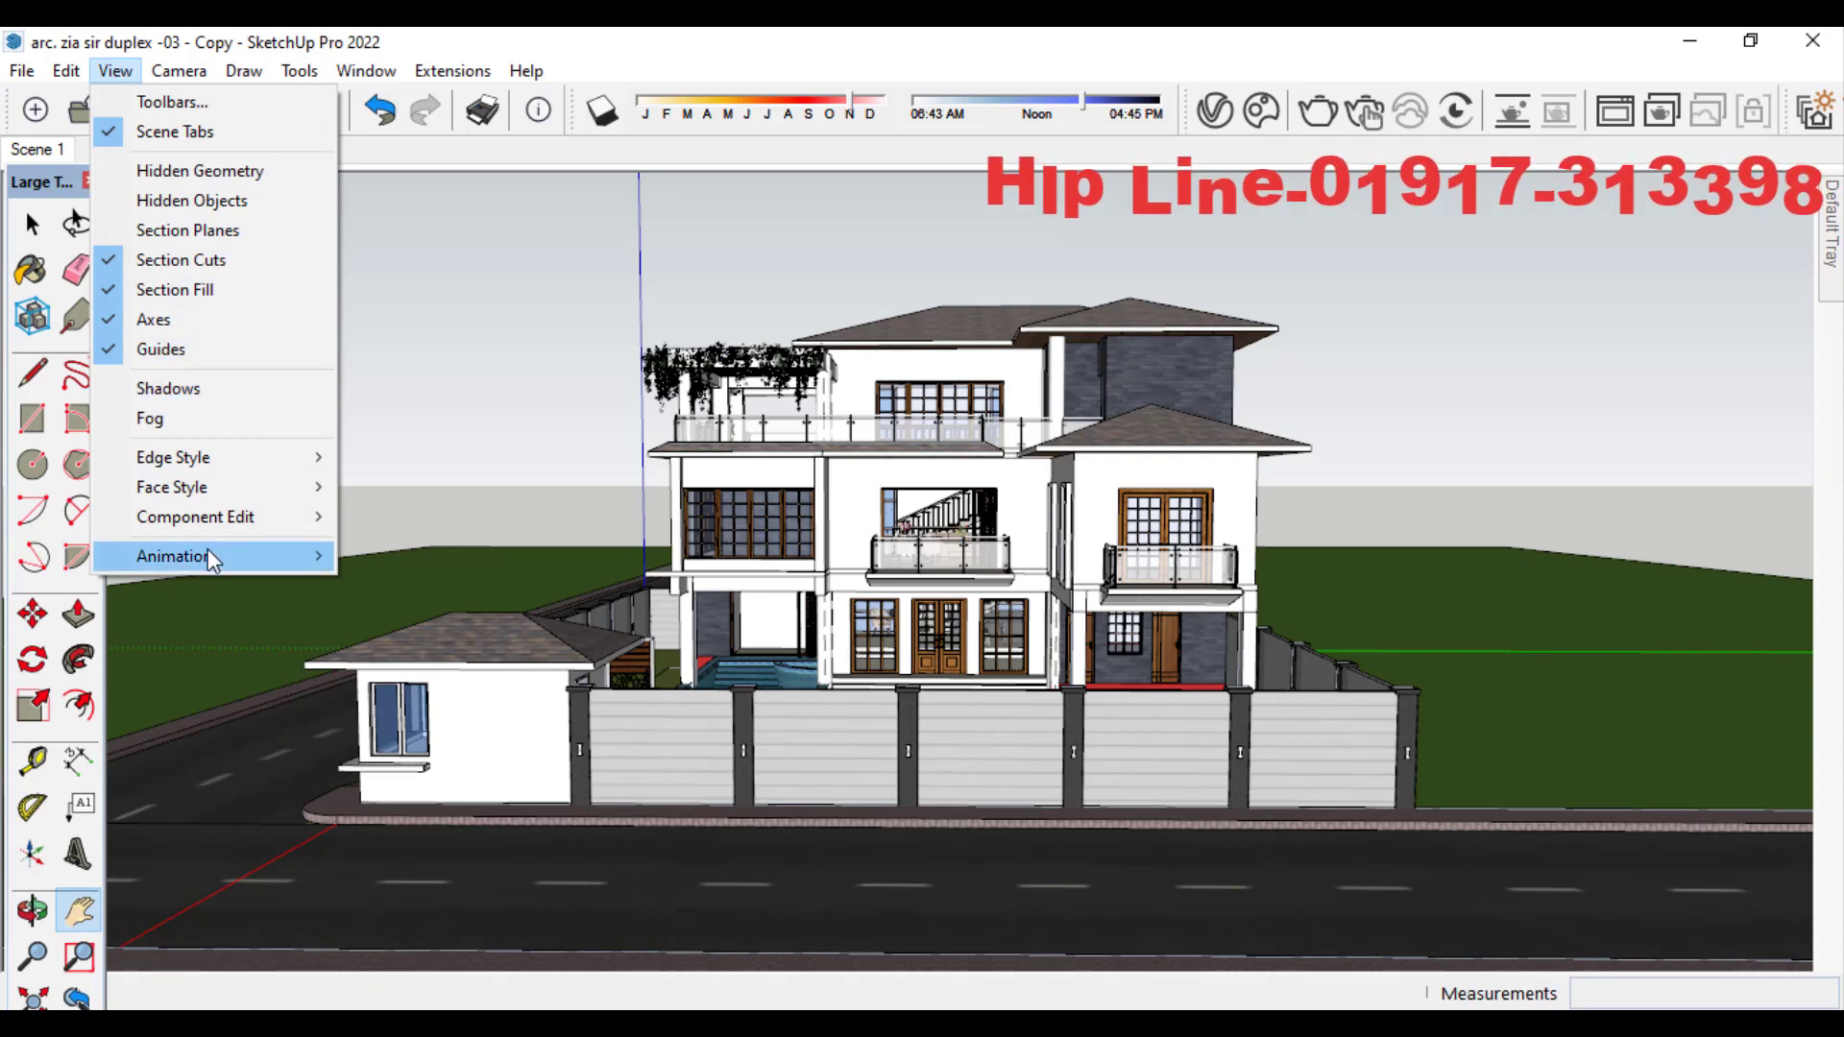
mouse_move(207, 550)
left_click(423, 553)
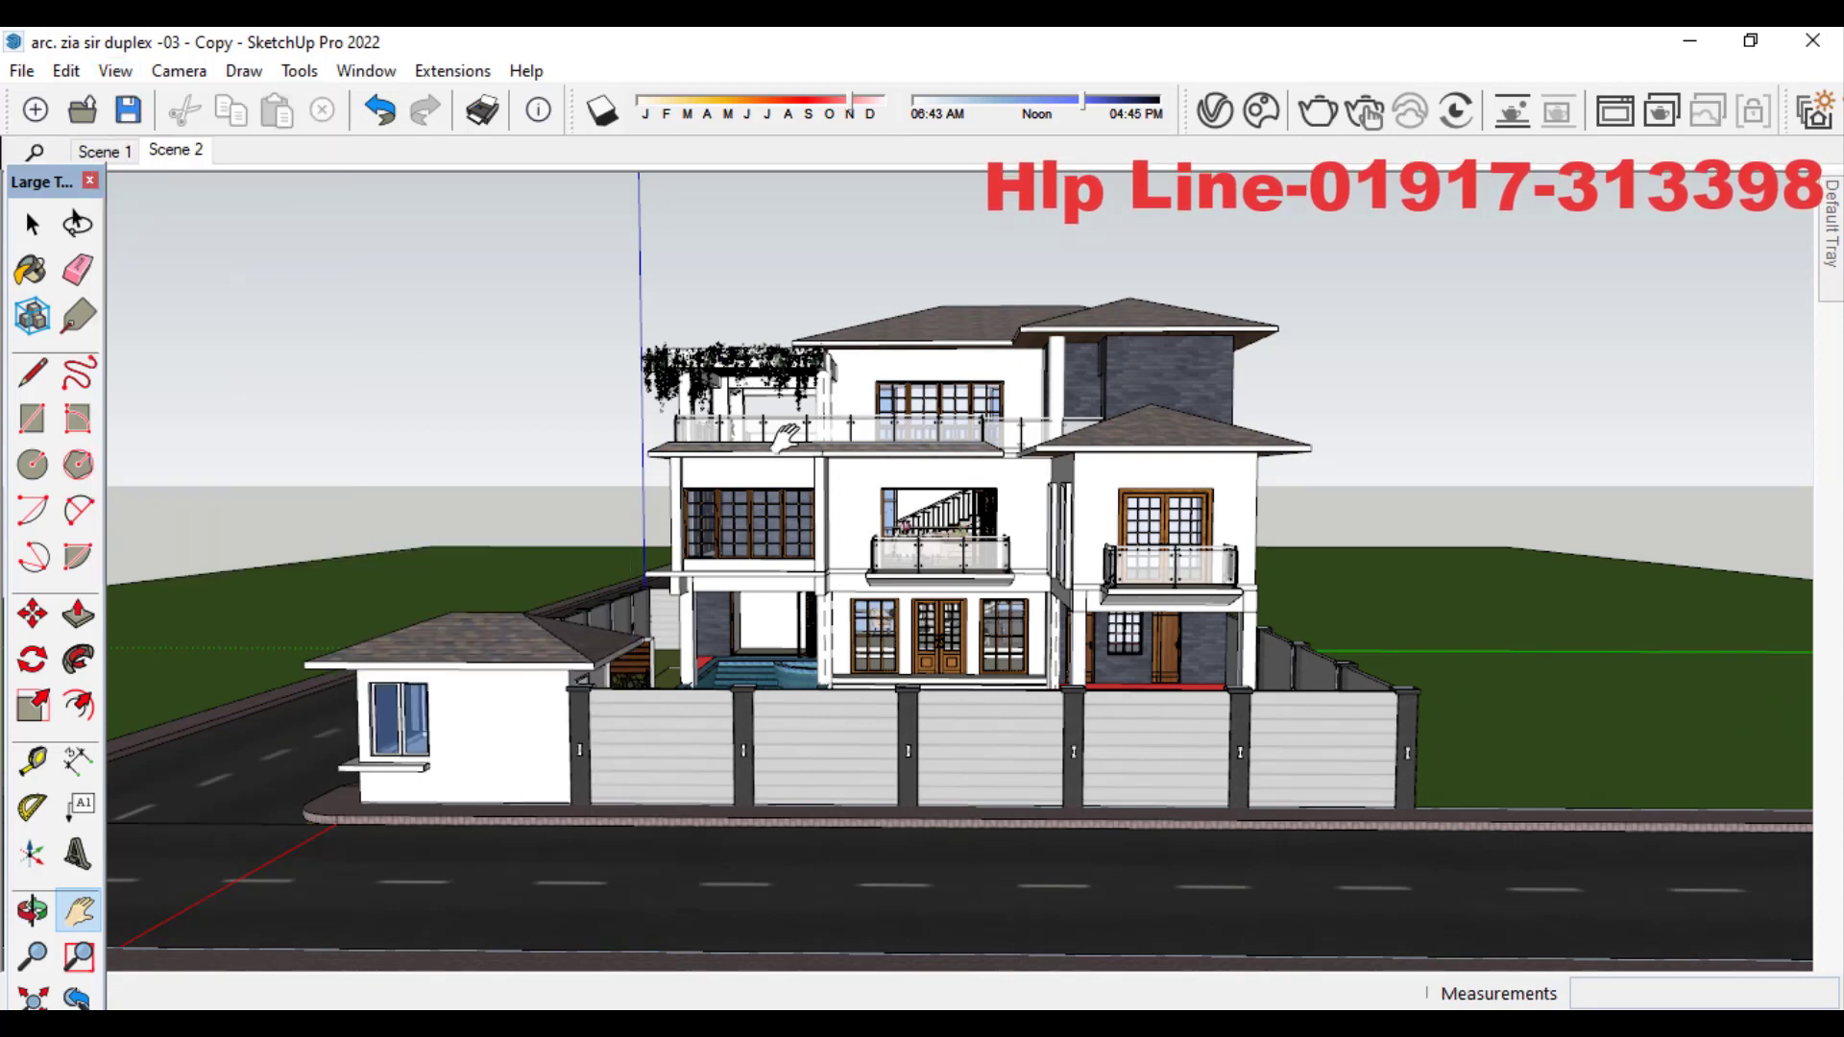
- Add a third scene showing the compound from a raised angle over the corner with the blue patio
middle_click_drag(1237, 601, 951, 586)
left_click(116, 70)
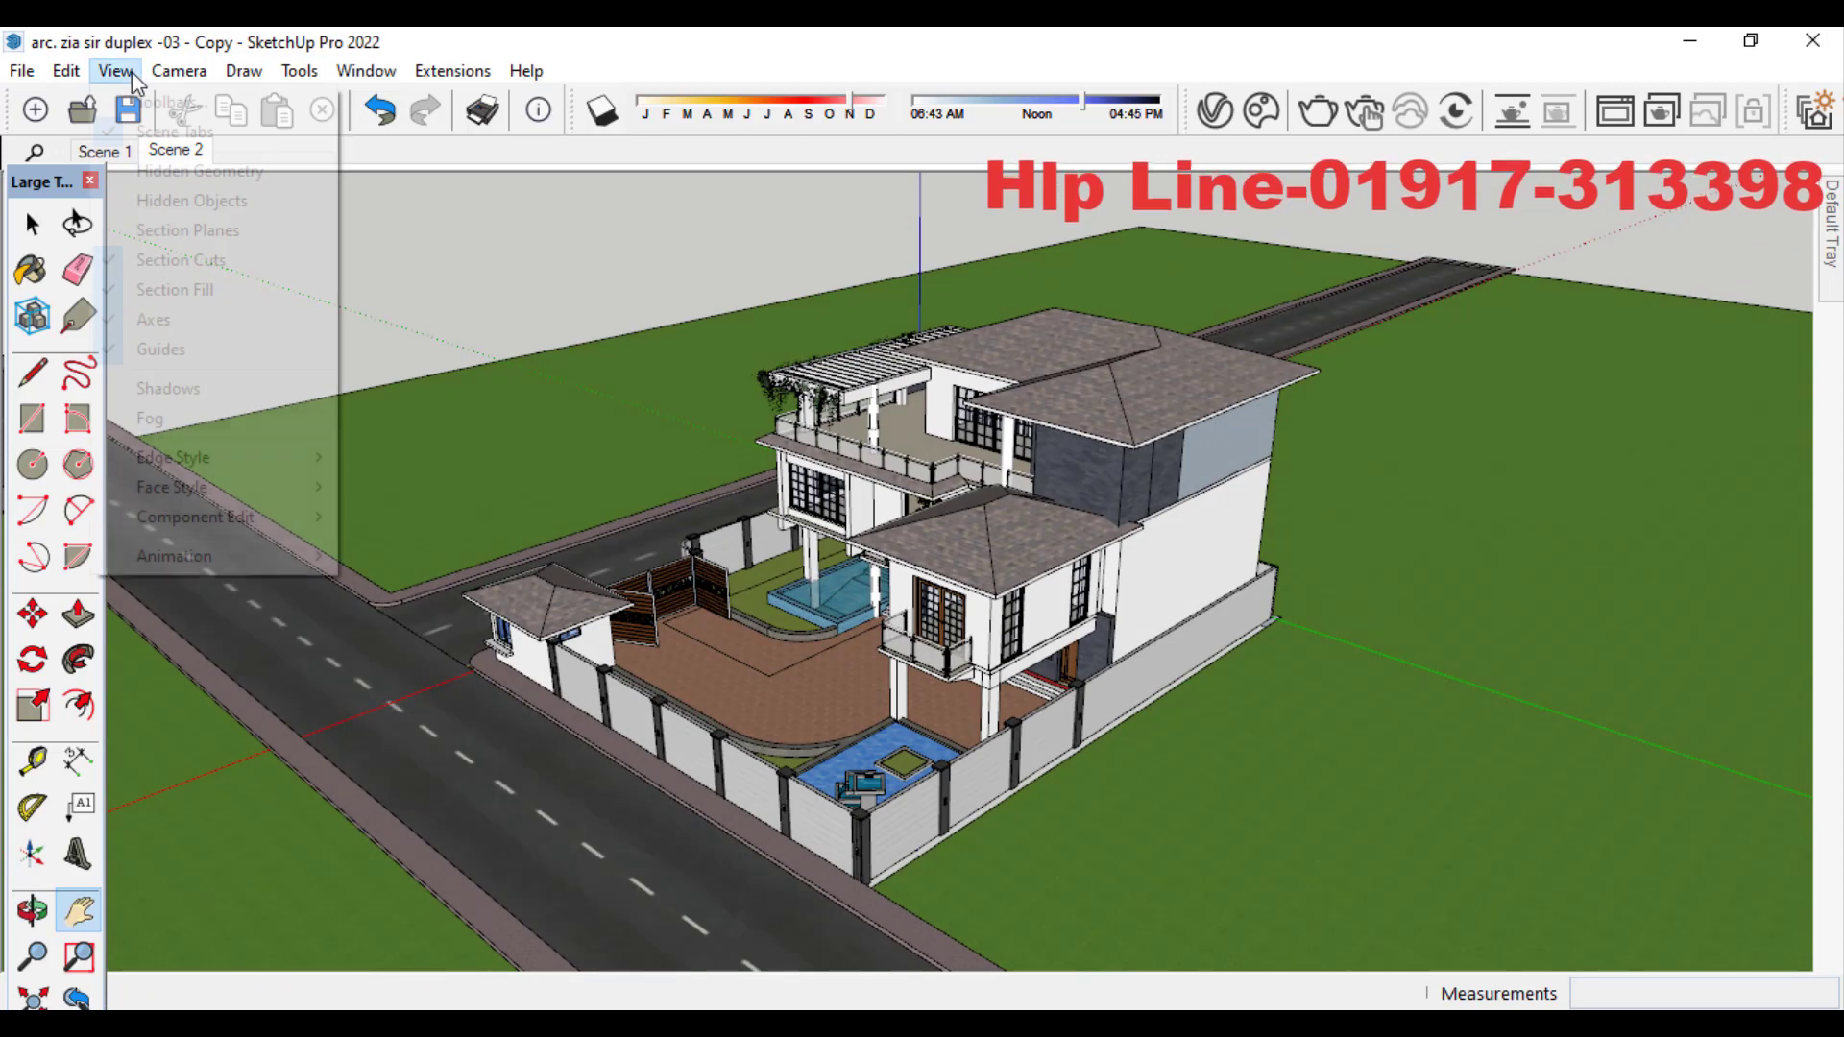
mouse_move(234, 557)
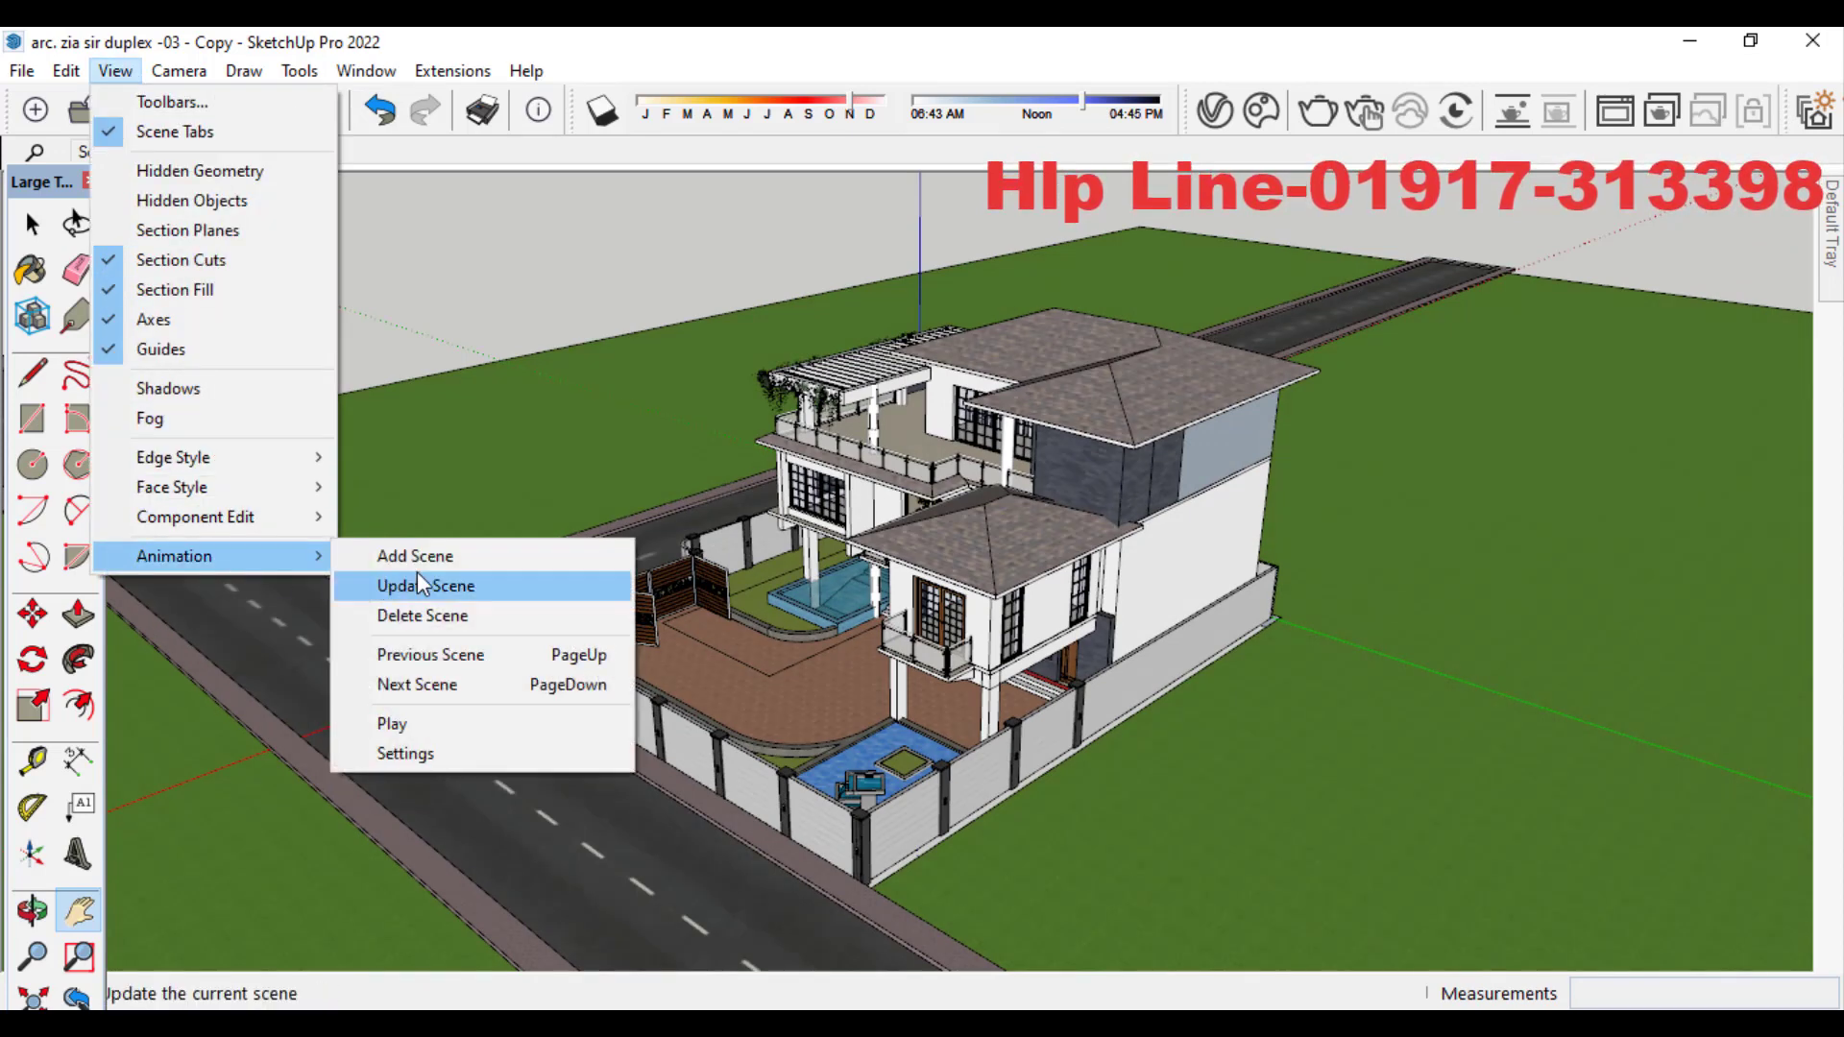
left_click(470, 559)
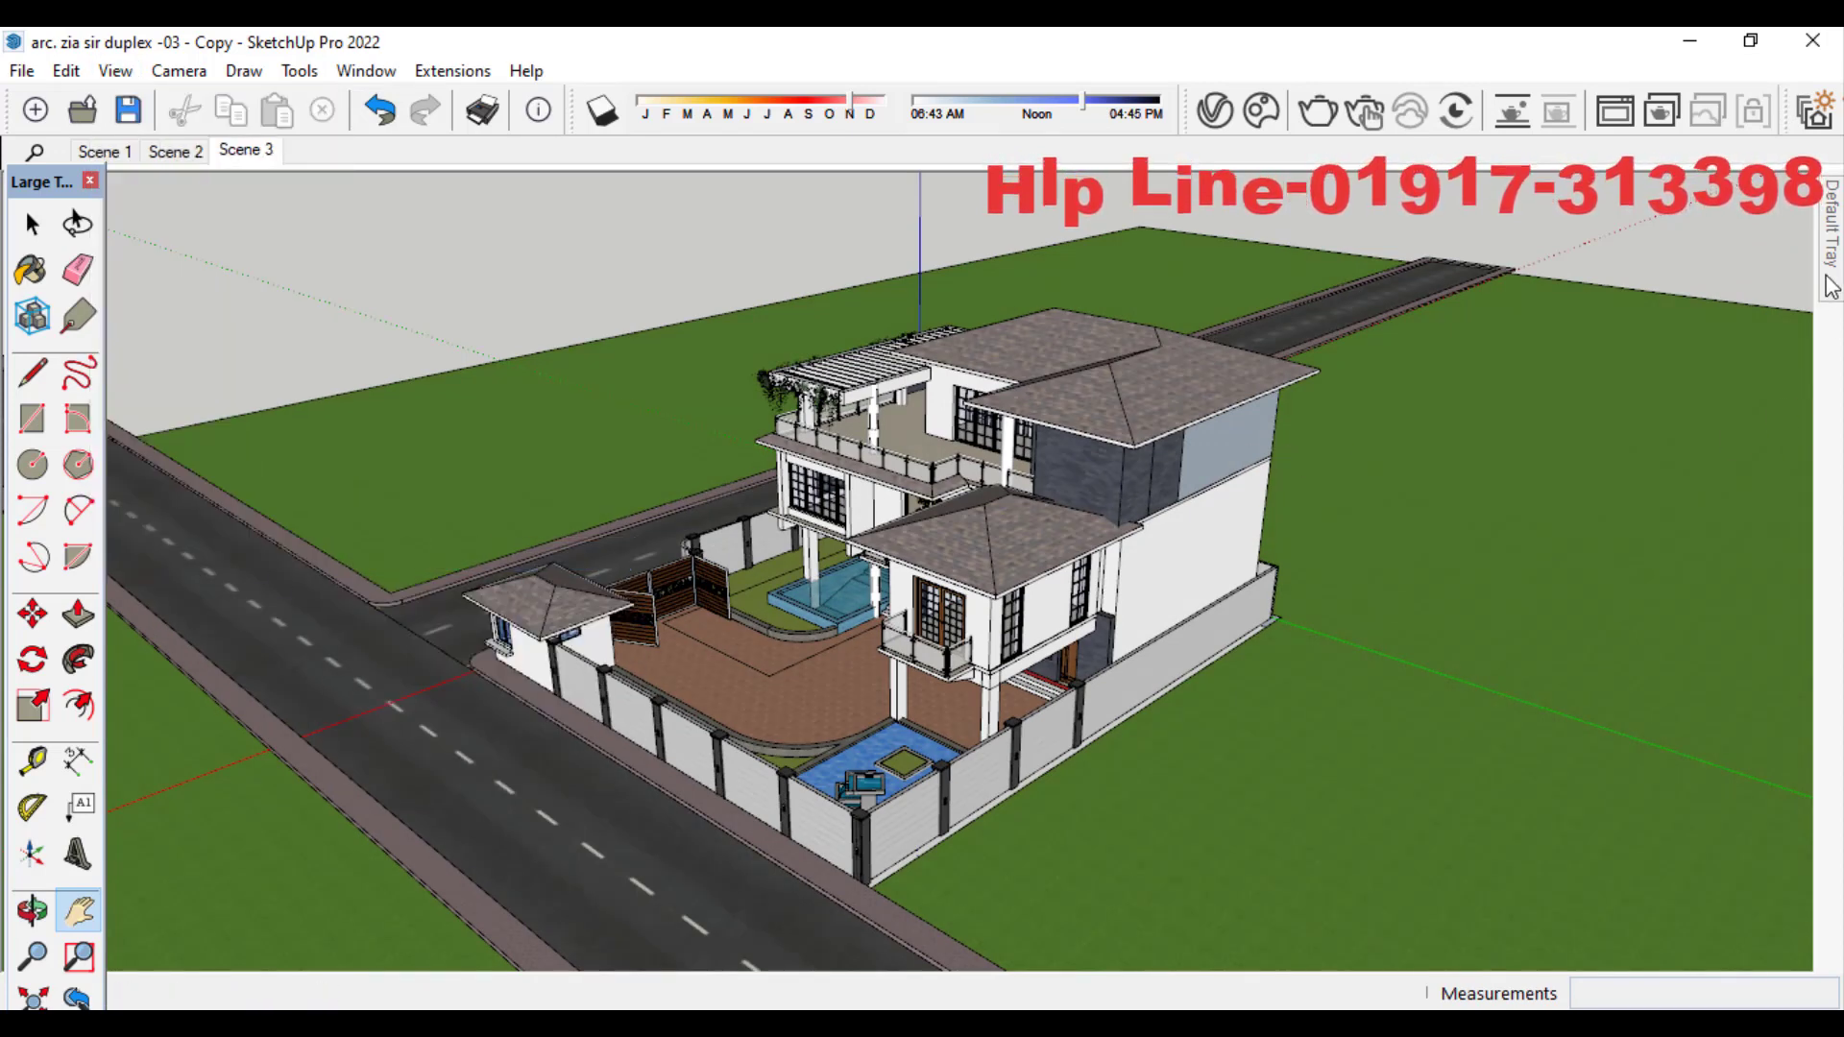
- Dismiss the scene thumbnail dialog and look through the available material colours and display styles
mouse_move(1825, 272)
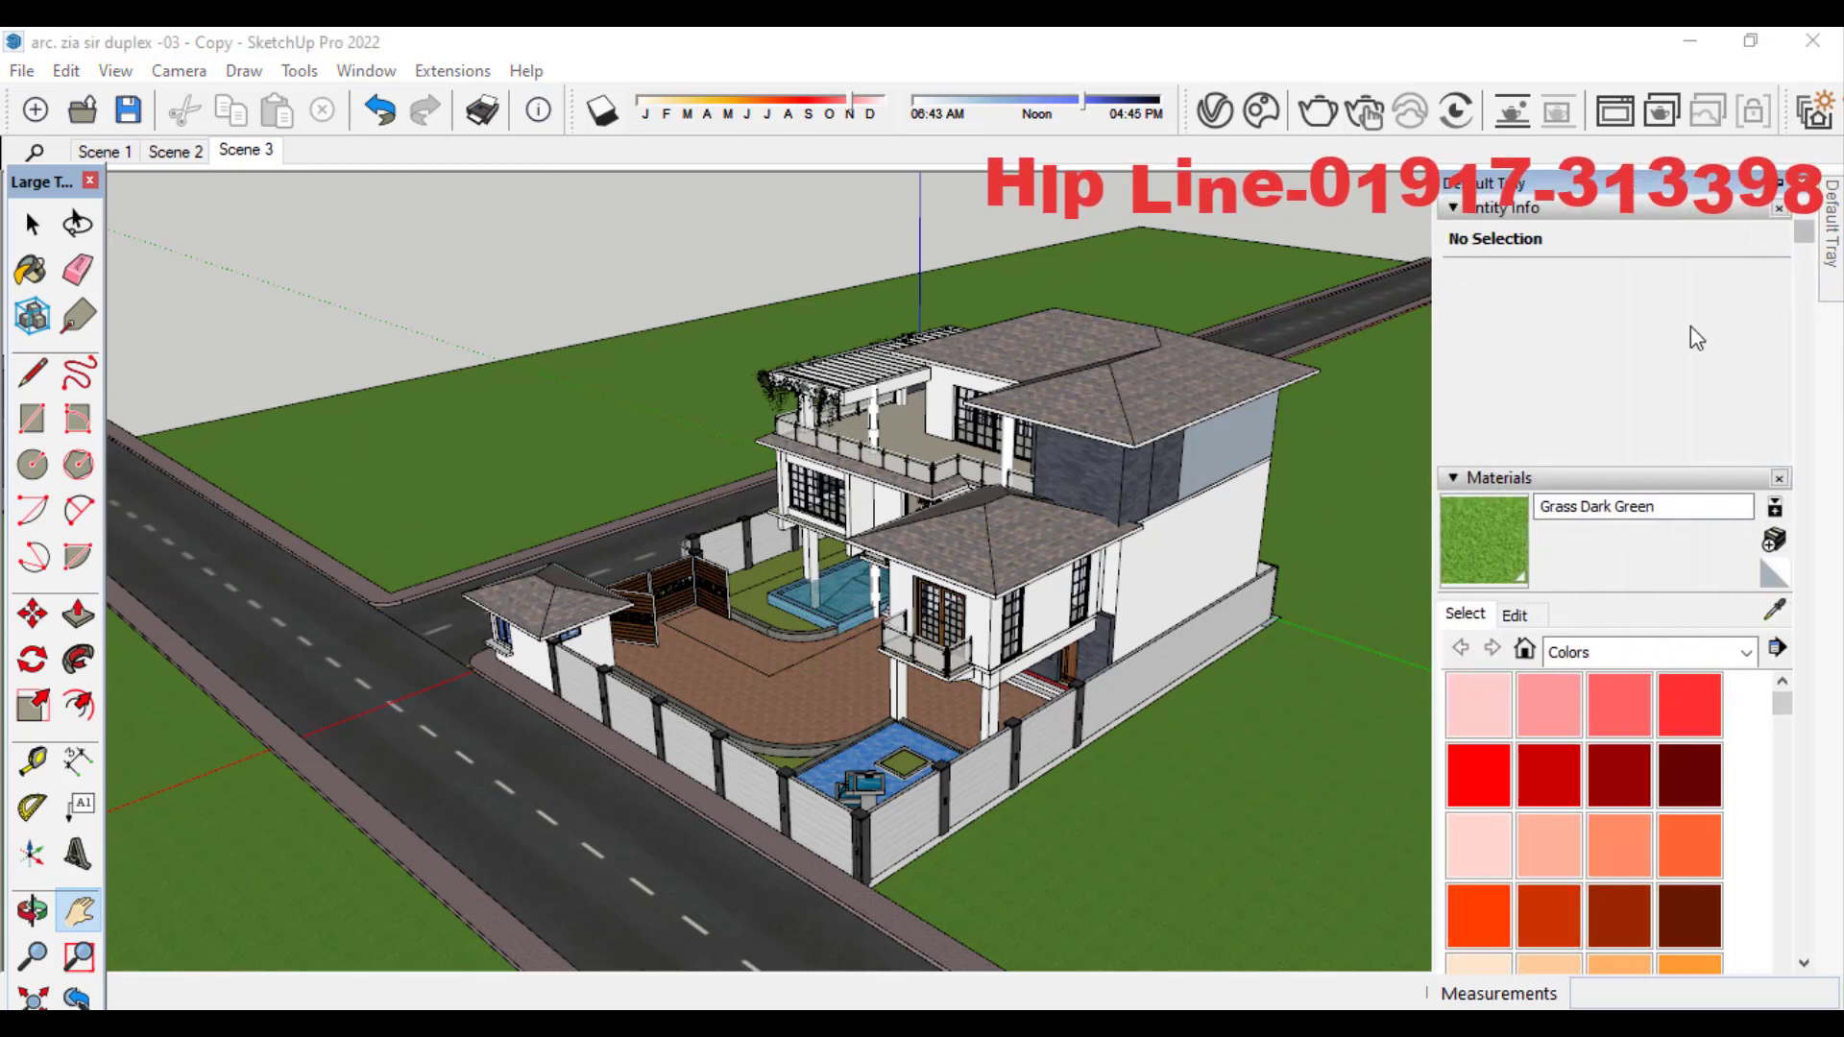
left_click(1133, 439)
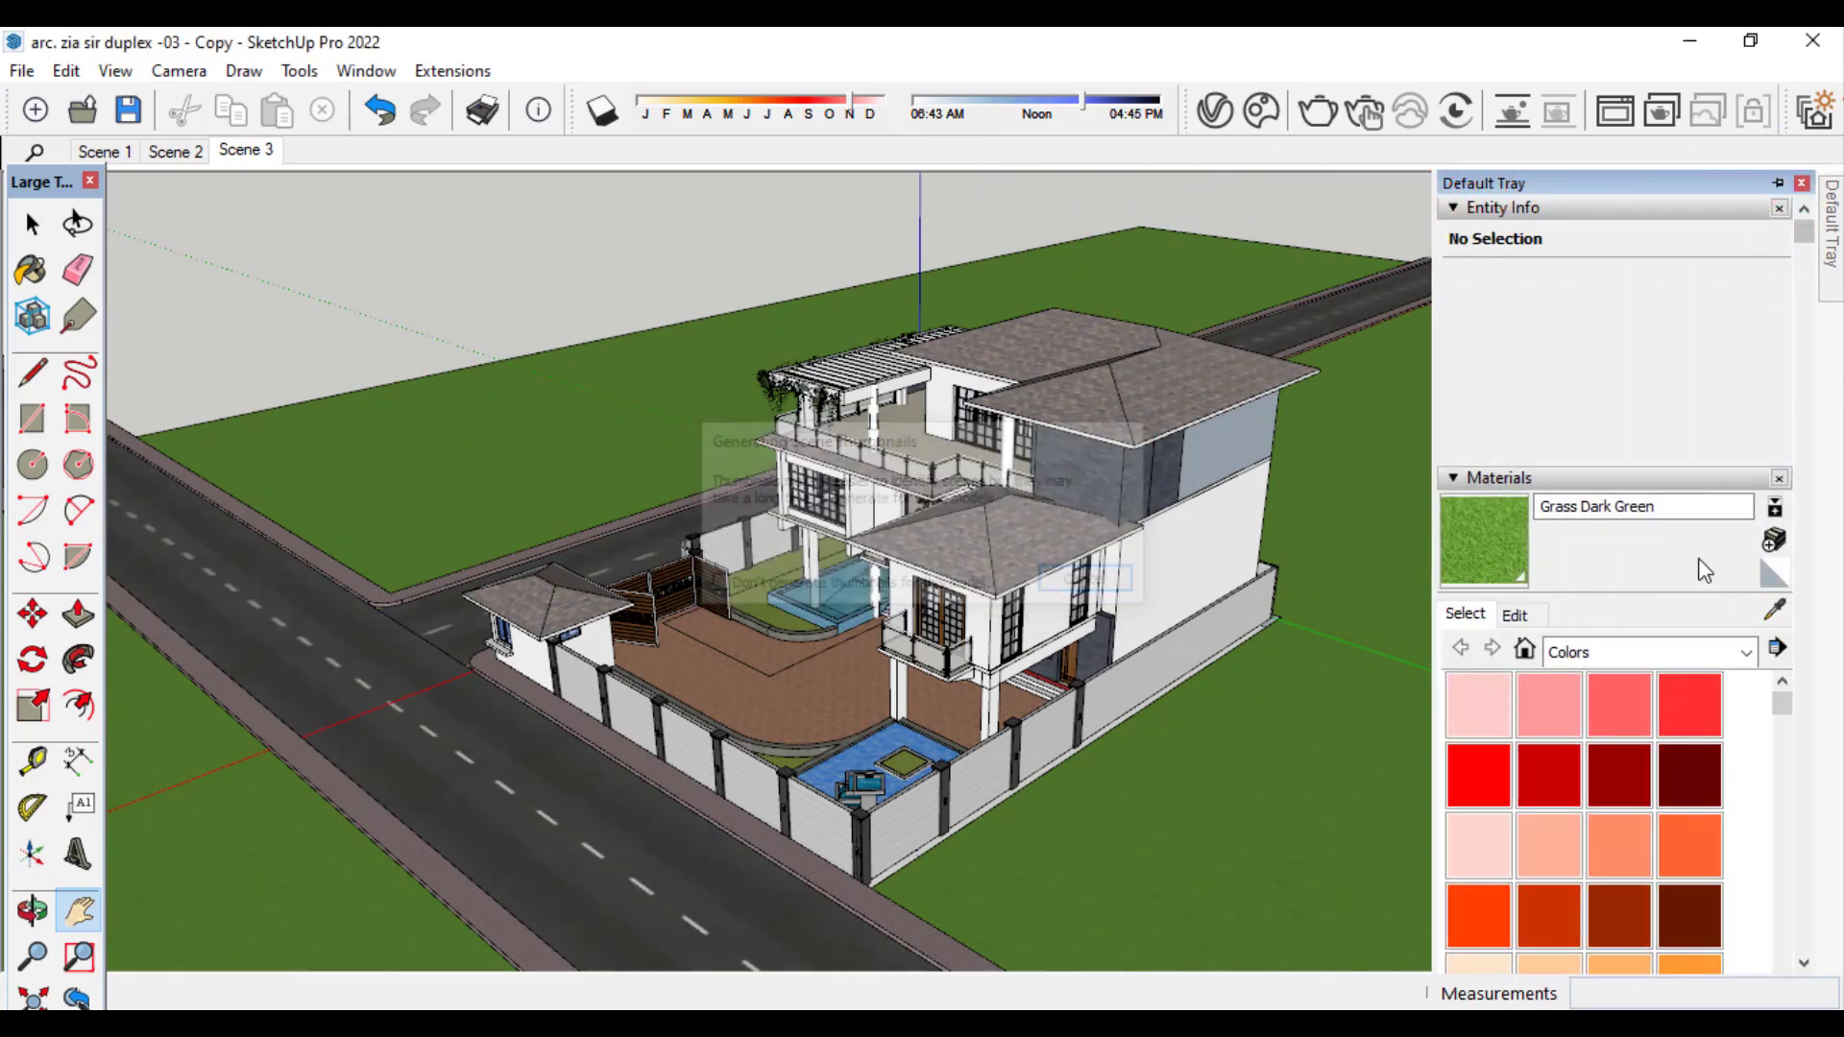
scroll(1591, 675, "down", 2)
scroll(1591, 674, "down", 15)
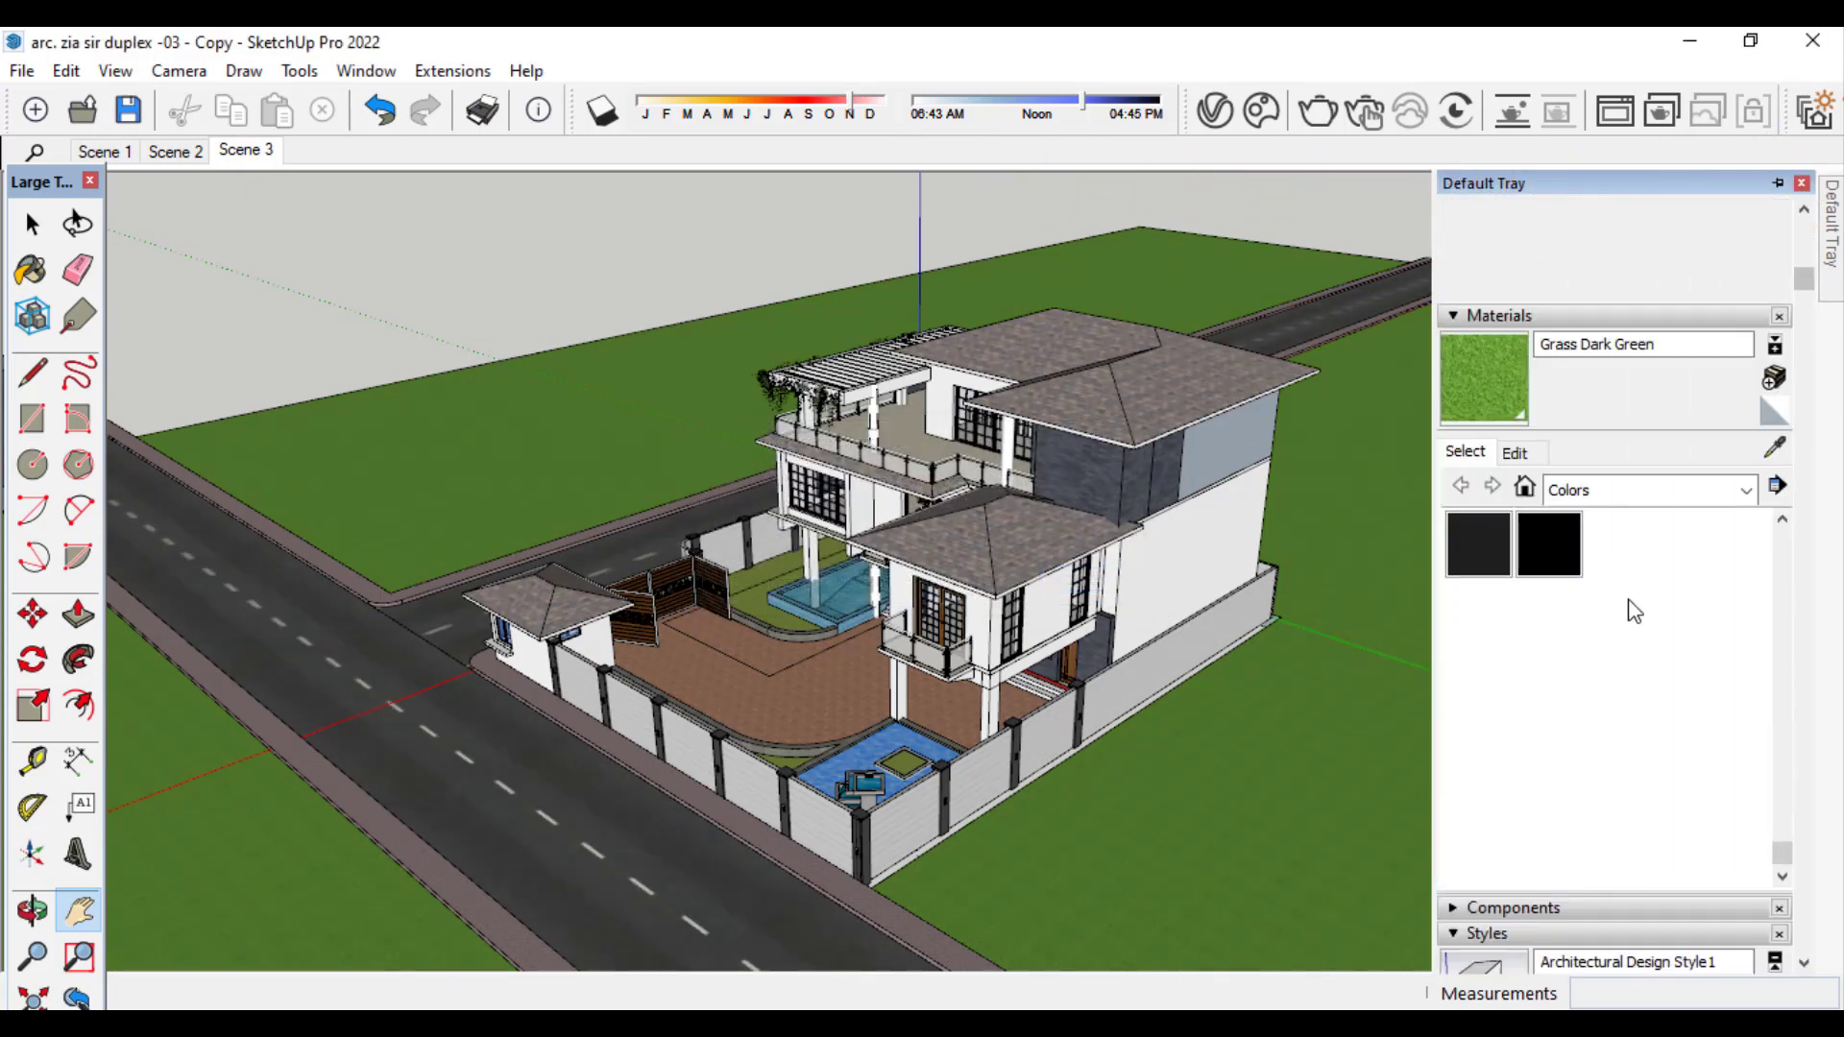
scroll(1710, 882, "down", 5)
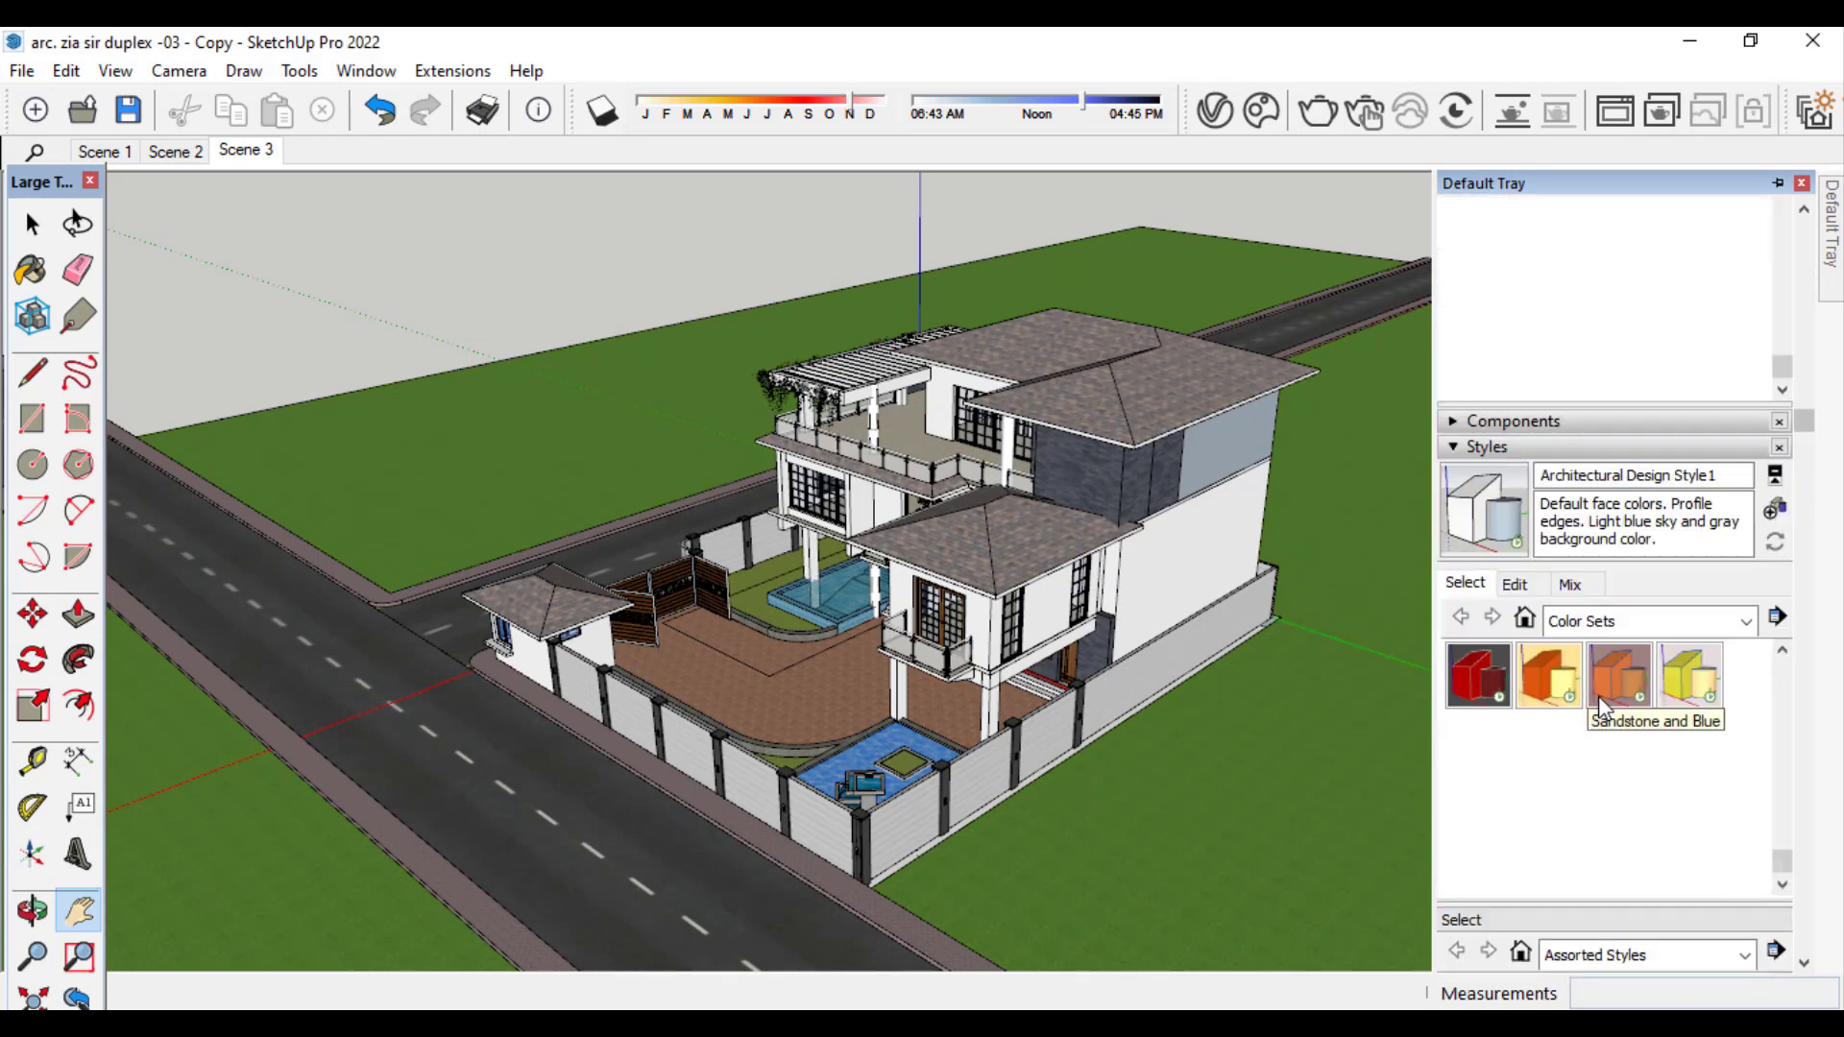
scroll(1557, 706, "up", 4)
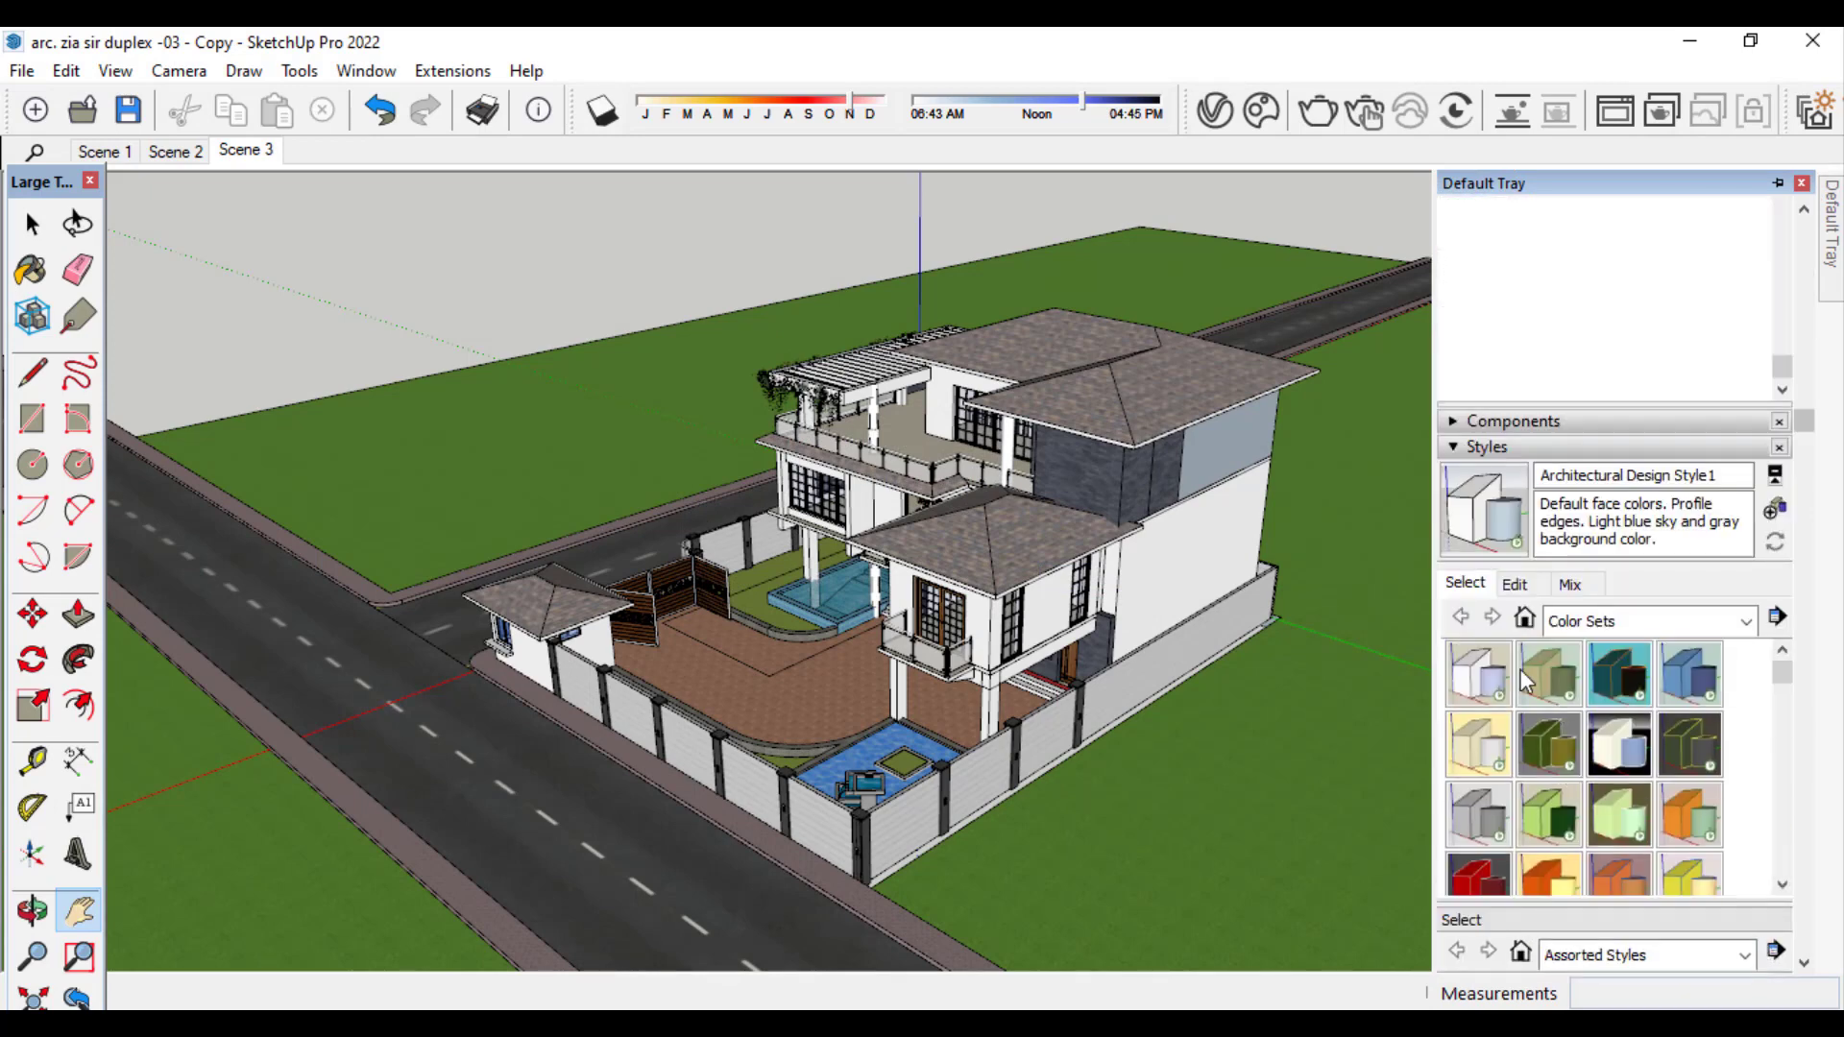
scroll(1564, 623, "up", 1)
scroll(1560, 332, "up", 1)
scroll(1611, 481, "up", 5)
scroll(1585, 423, "up", 4)
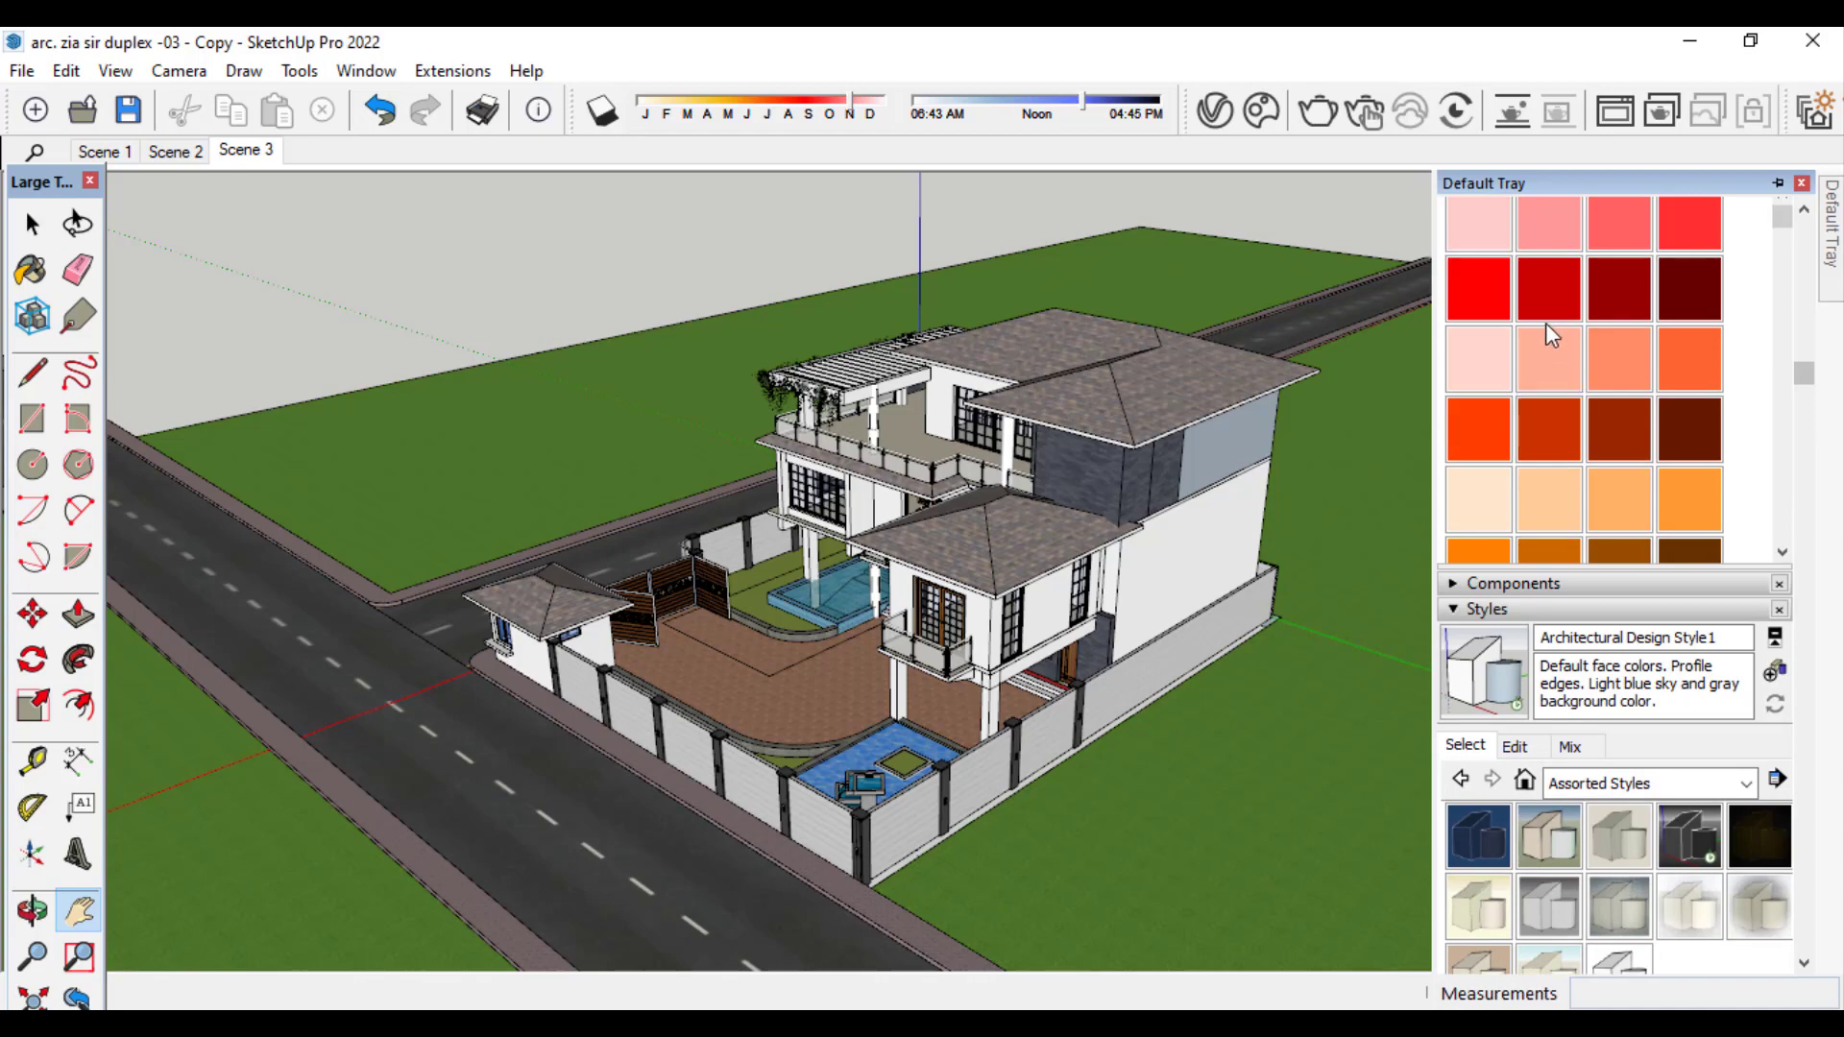
scroll(1051, 573, "up", 2)
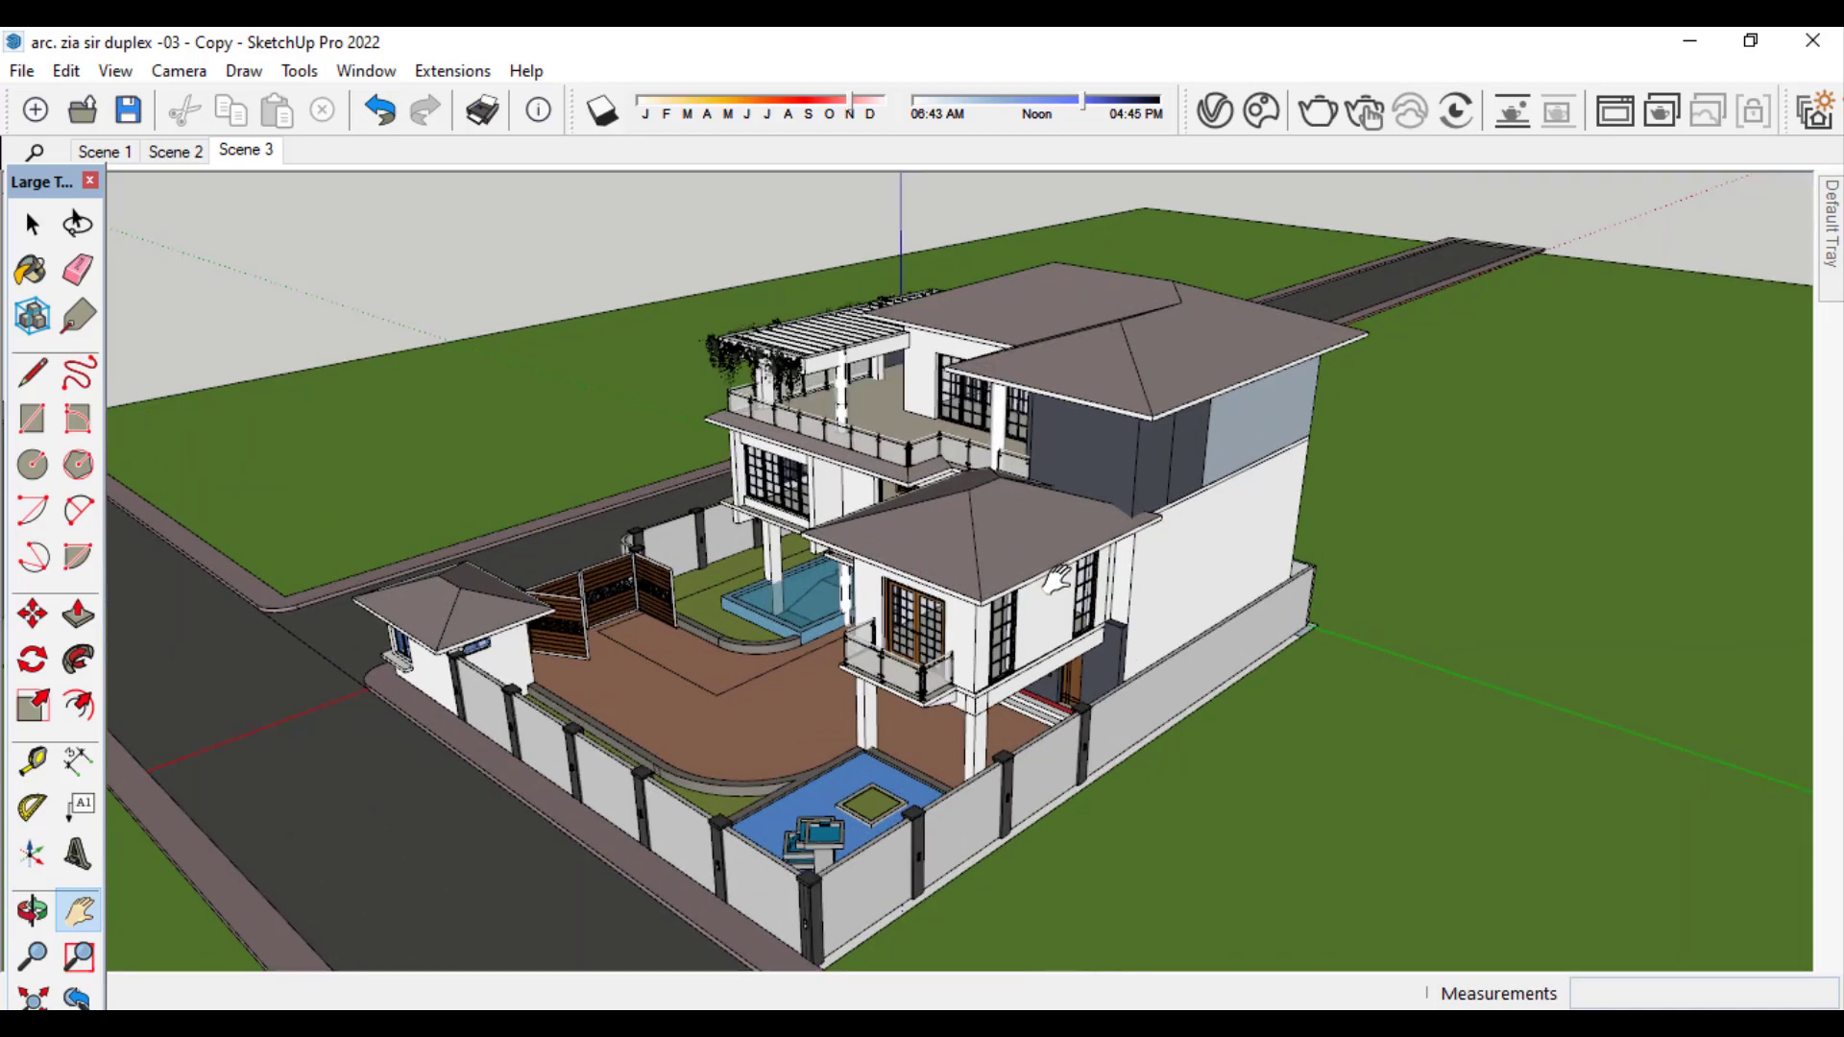
- Try to add a scene showing the compound from high above the street corner with the guard room in front
middle_click_drag(1057, 579, 1191, 501)
scroll(1074, 418, "down", 1)
middle_click_drag(1072, 421, 1064, 463)
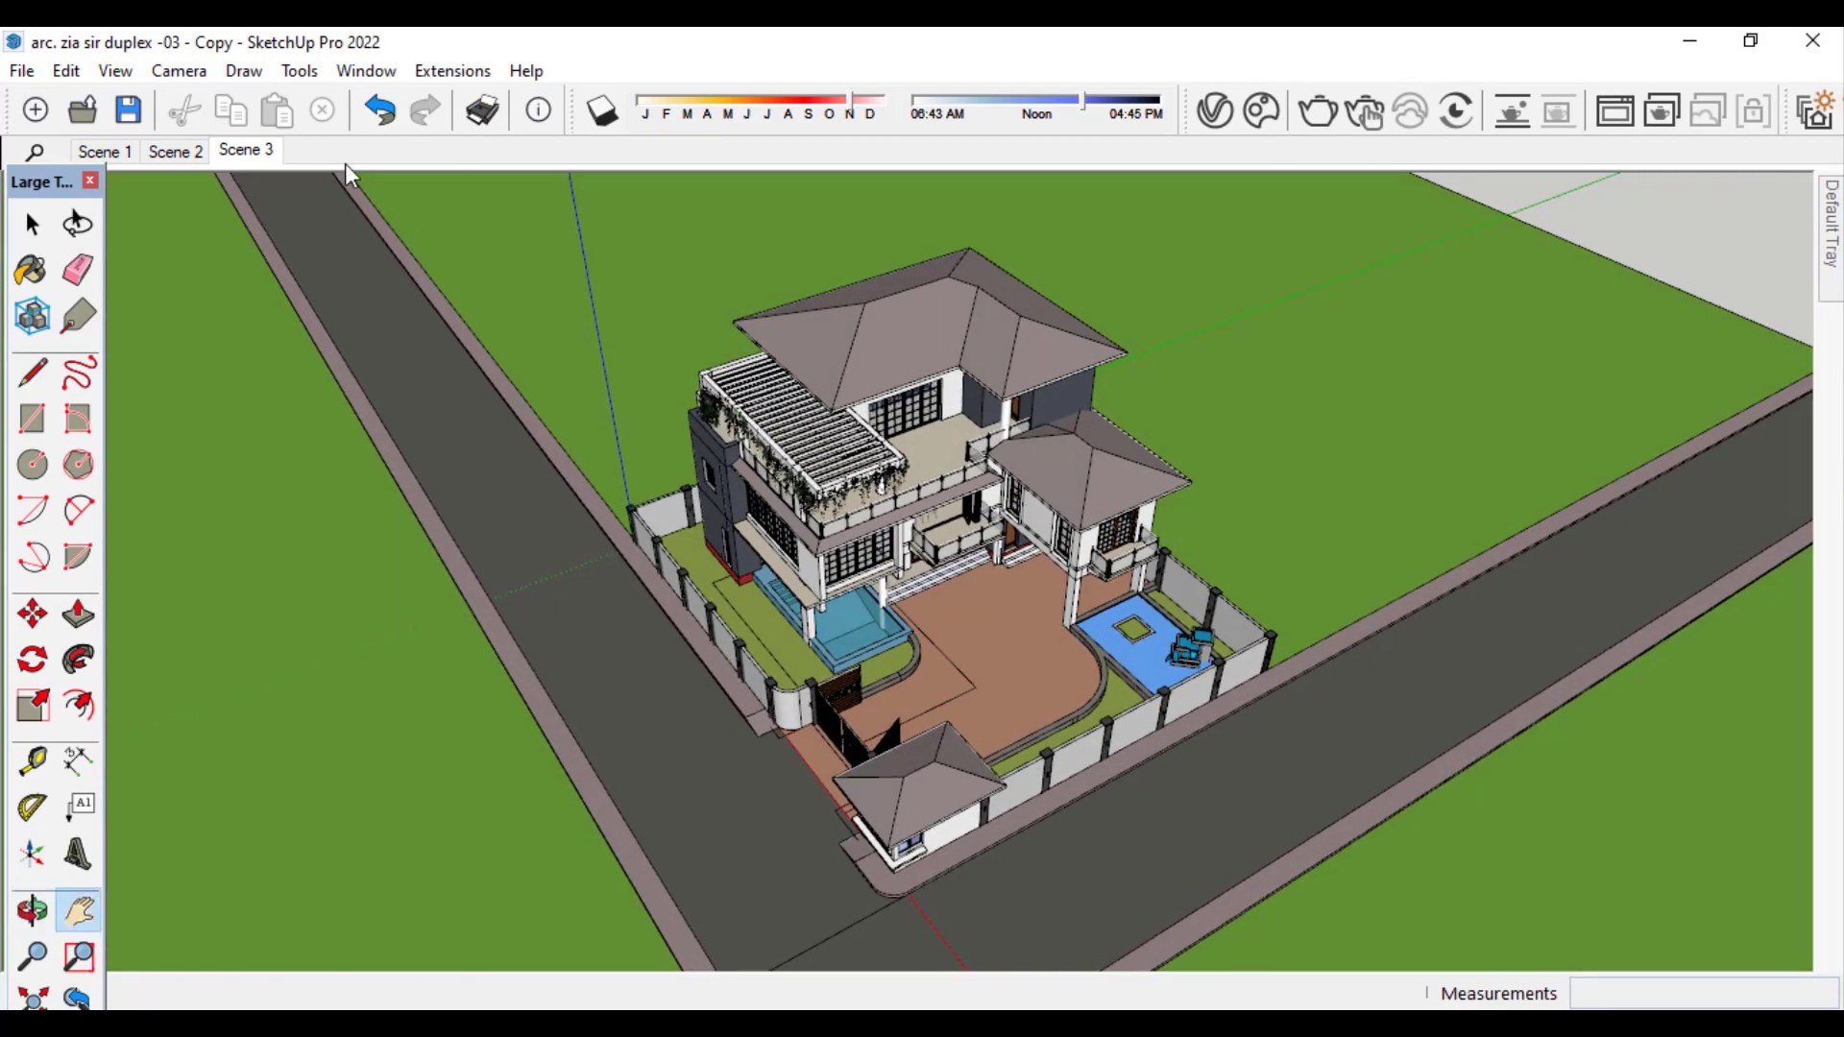
left_click(115, 70)
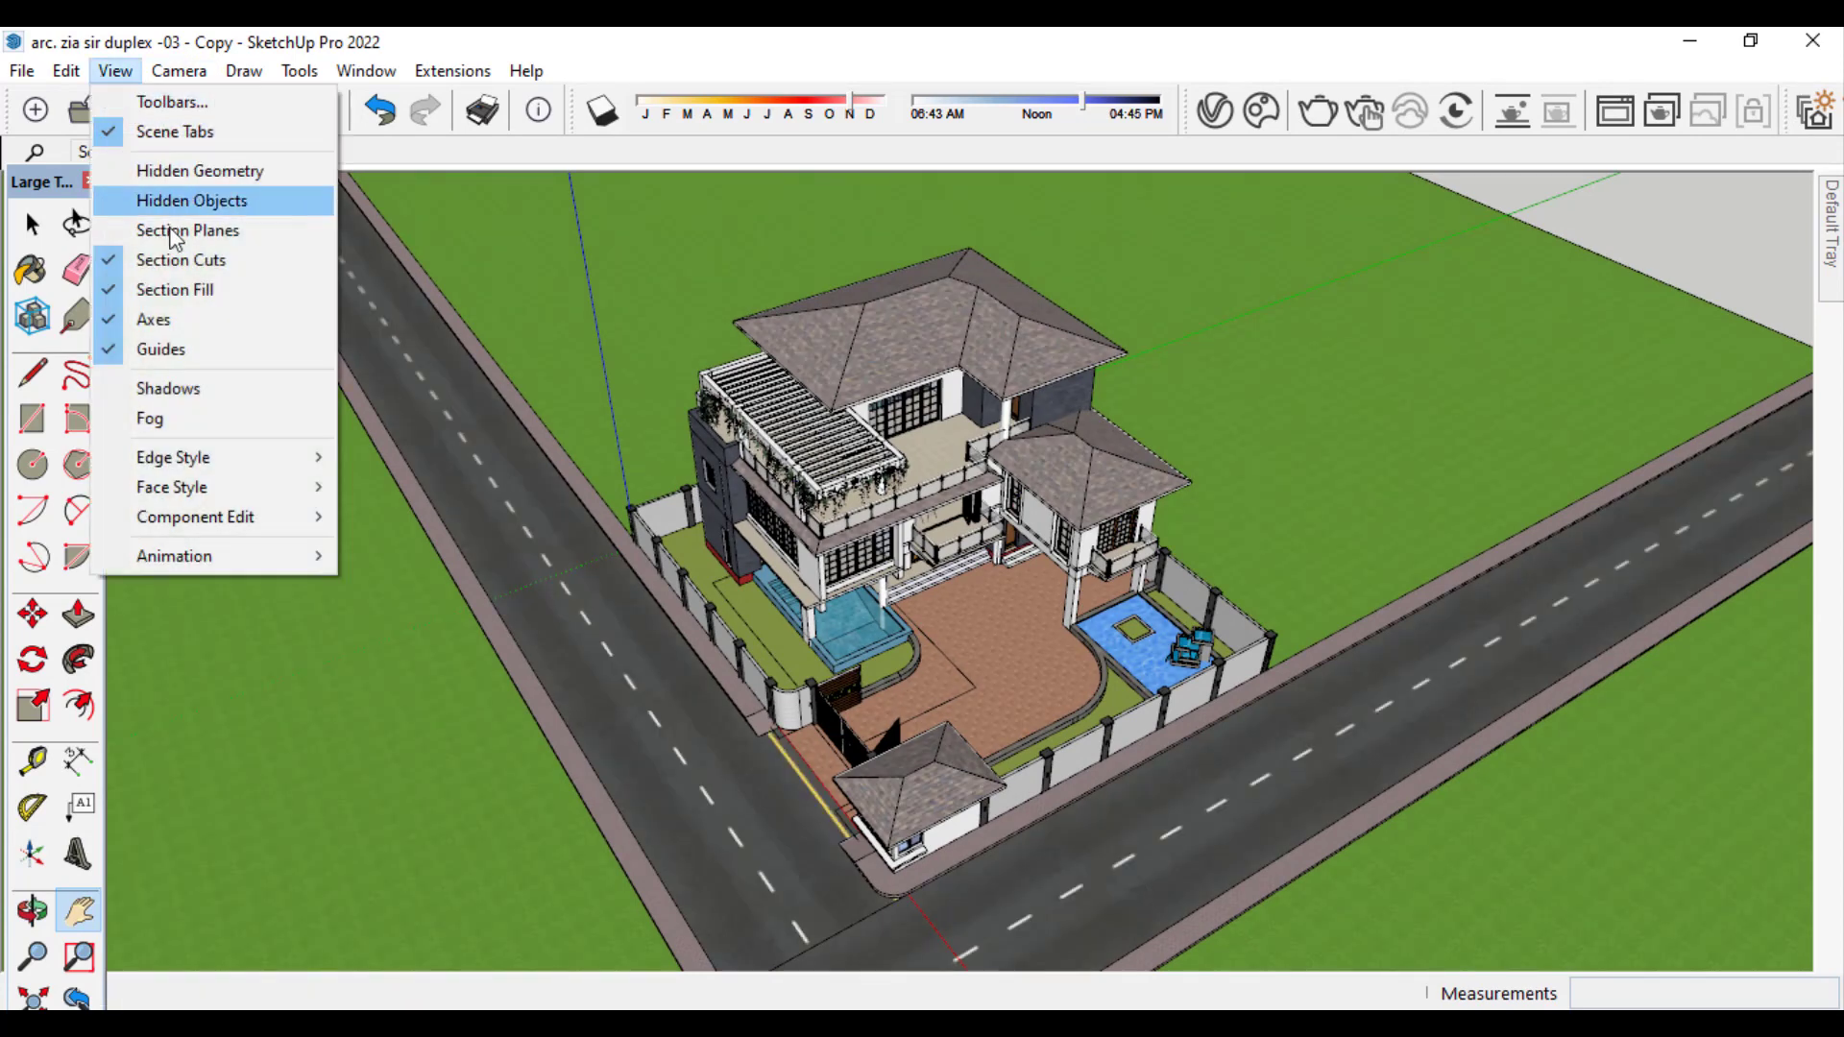
mouse_move(207, 562)
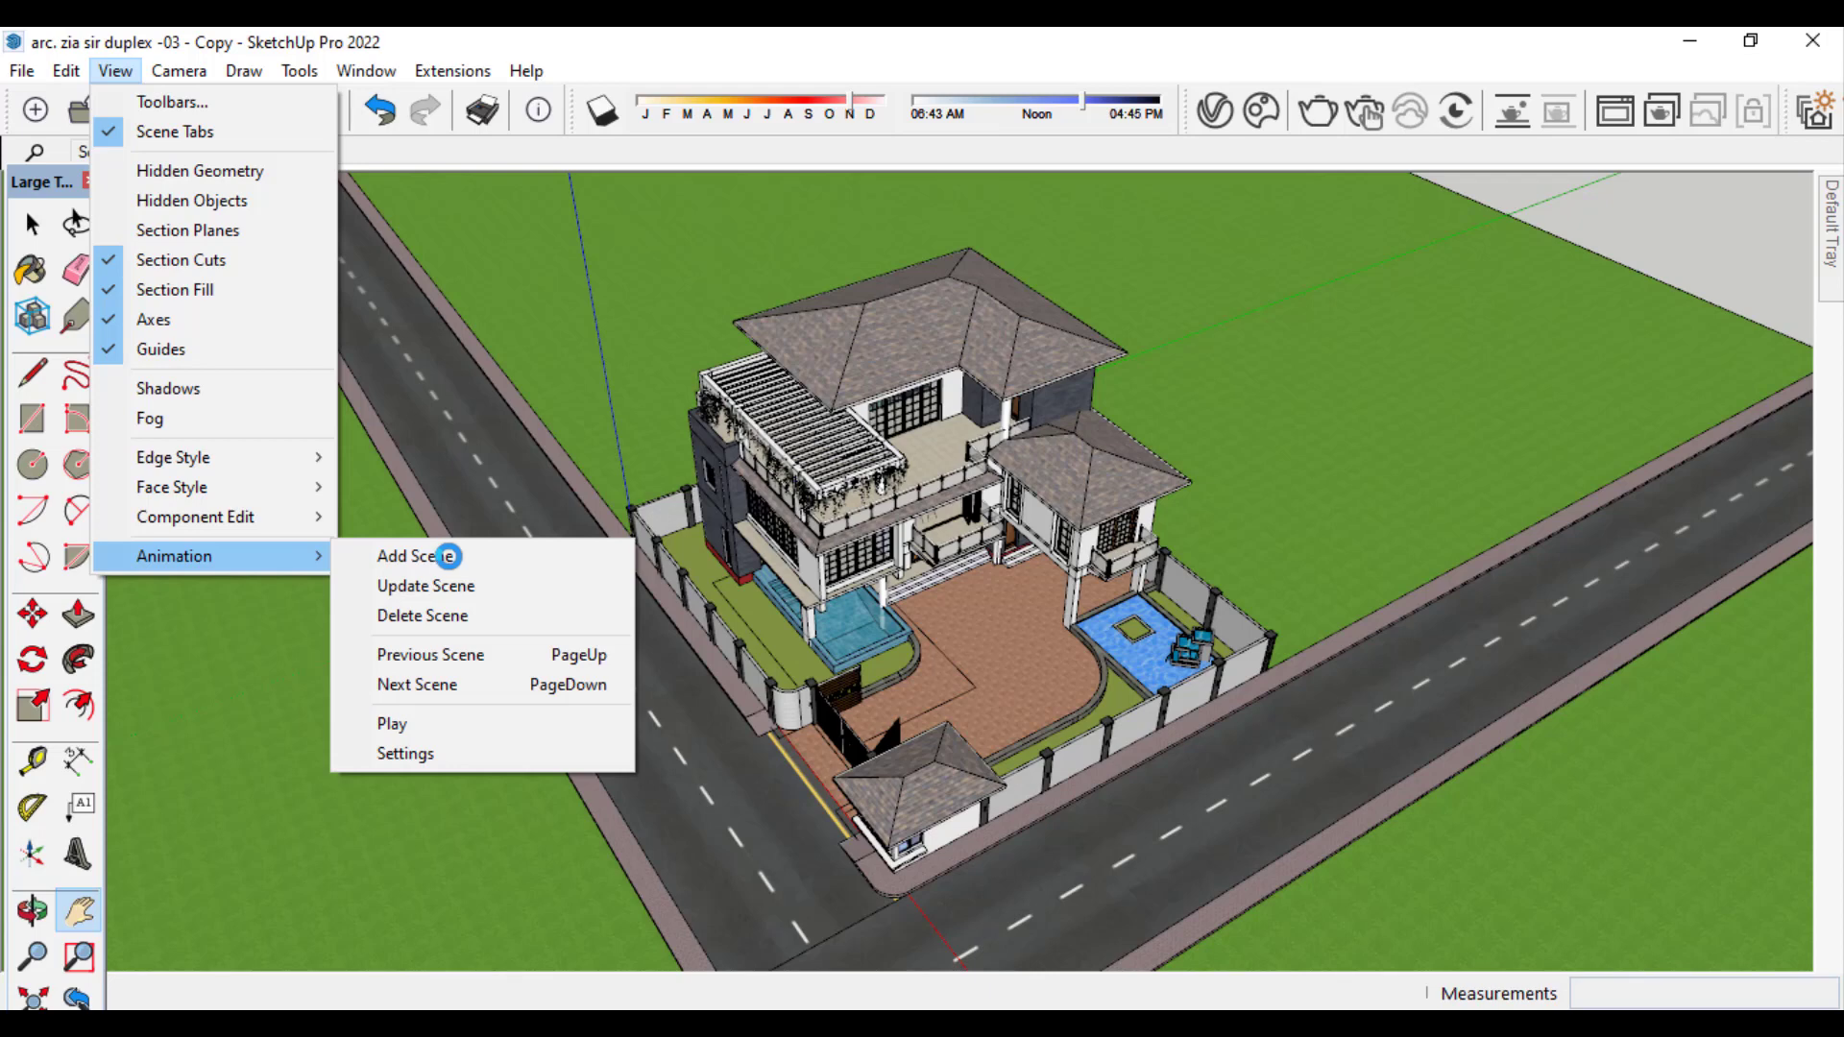
left_click(447, 556)
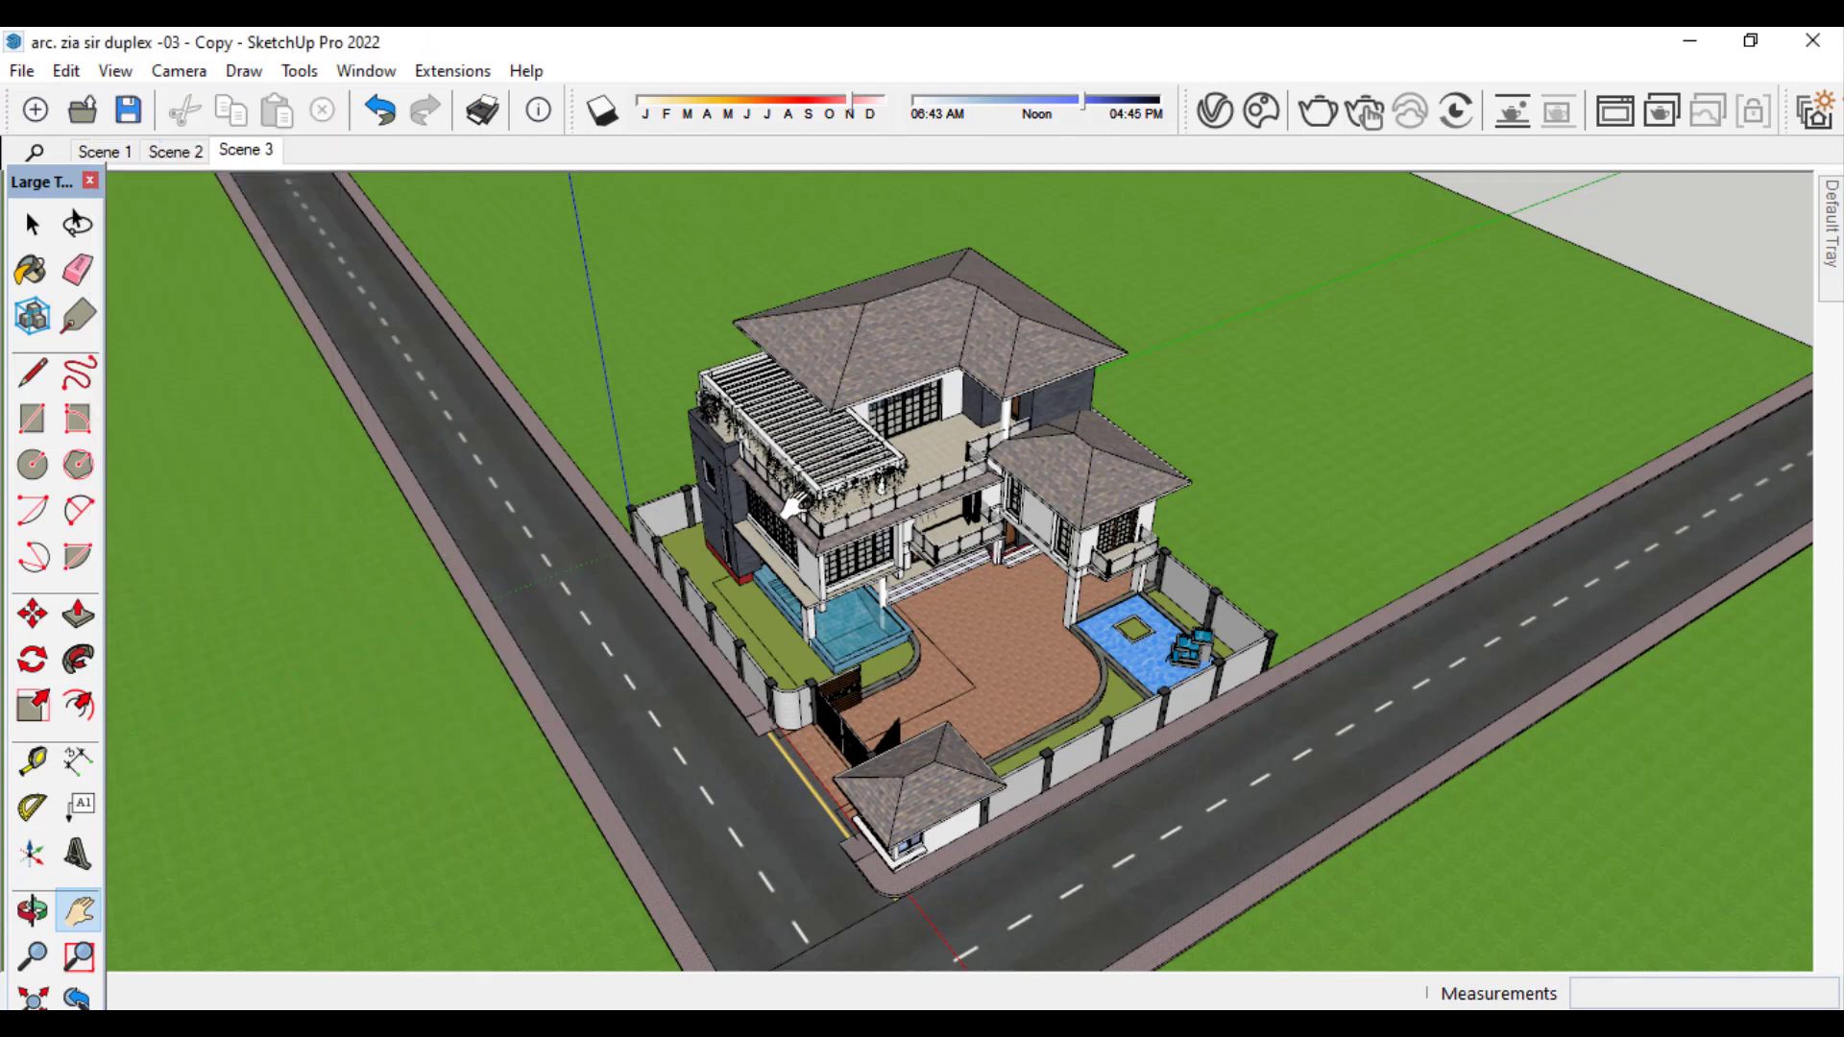
- Return to the third scene and add a fourth scene looking steeply down on the compound from above the guard room corner
left_click(244, 153)
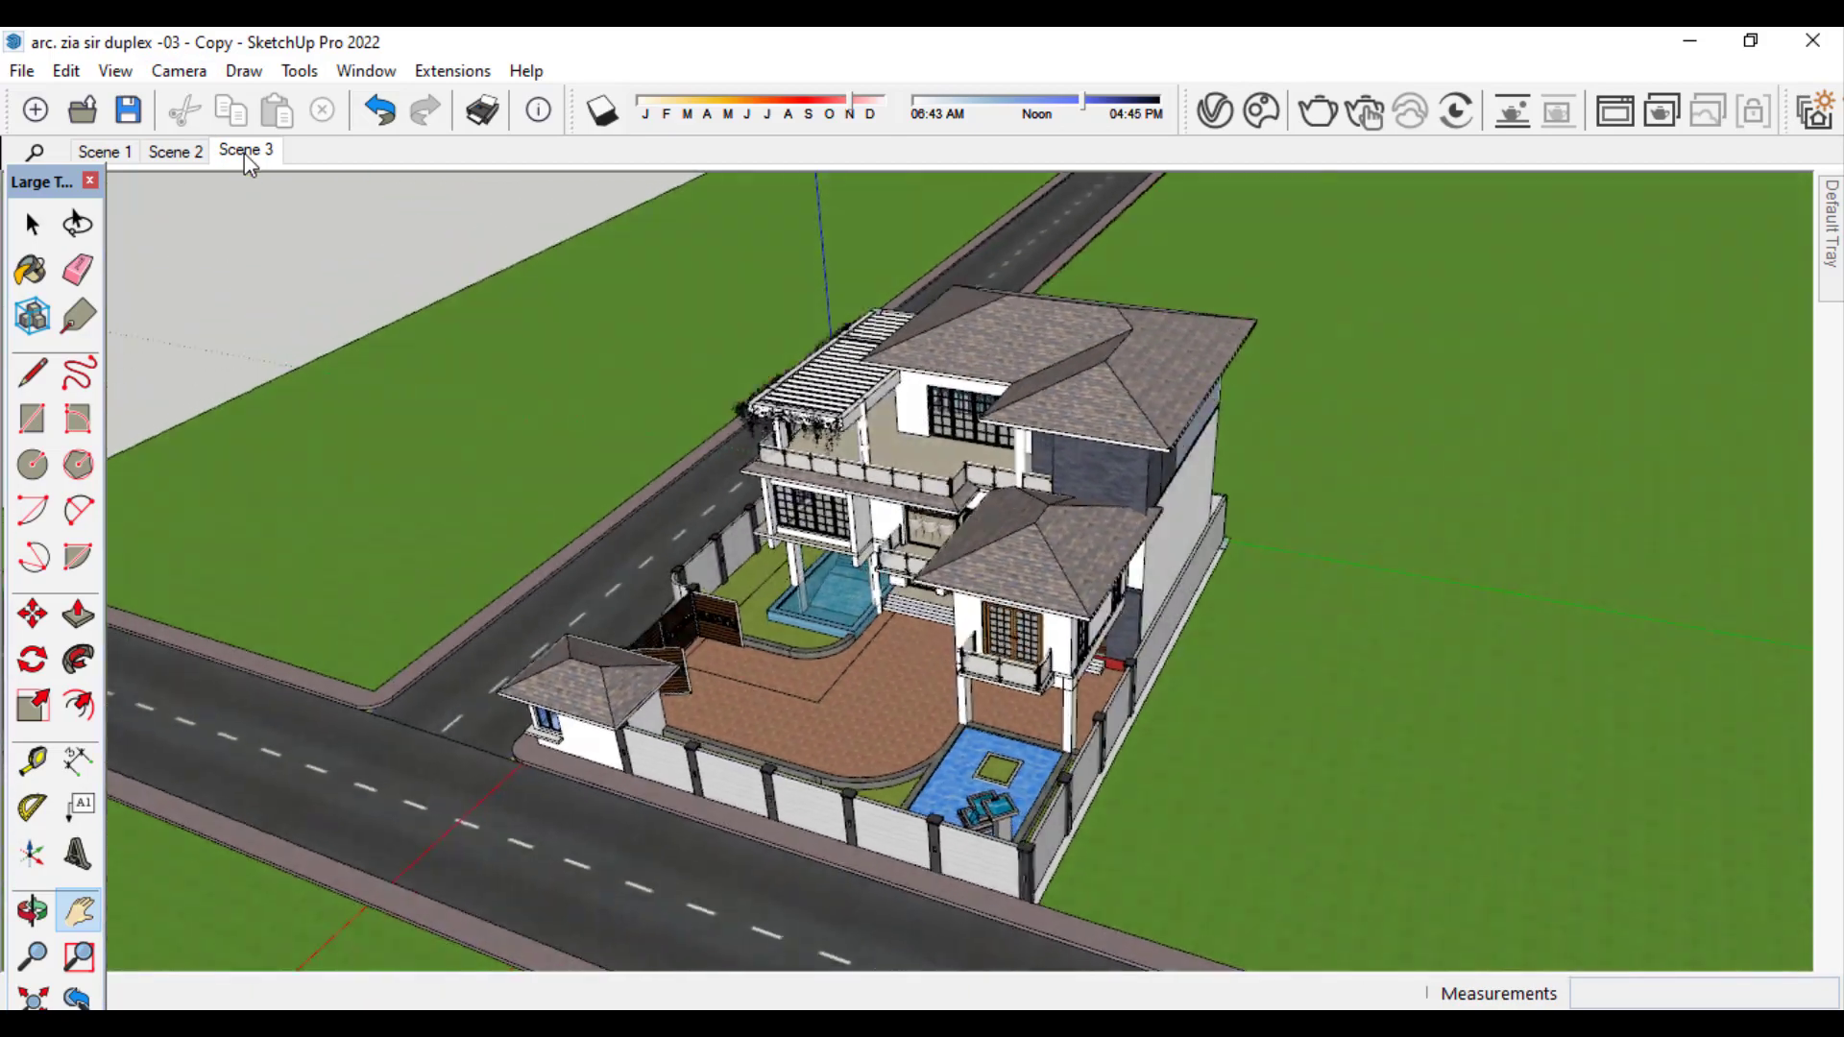
middle_click_drag(740, 401, 629, 579)
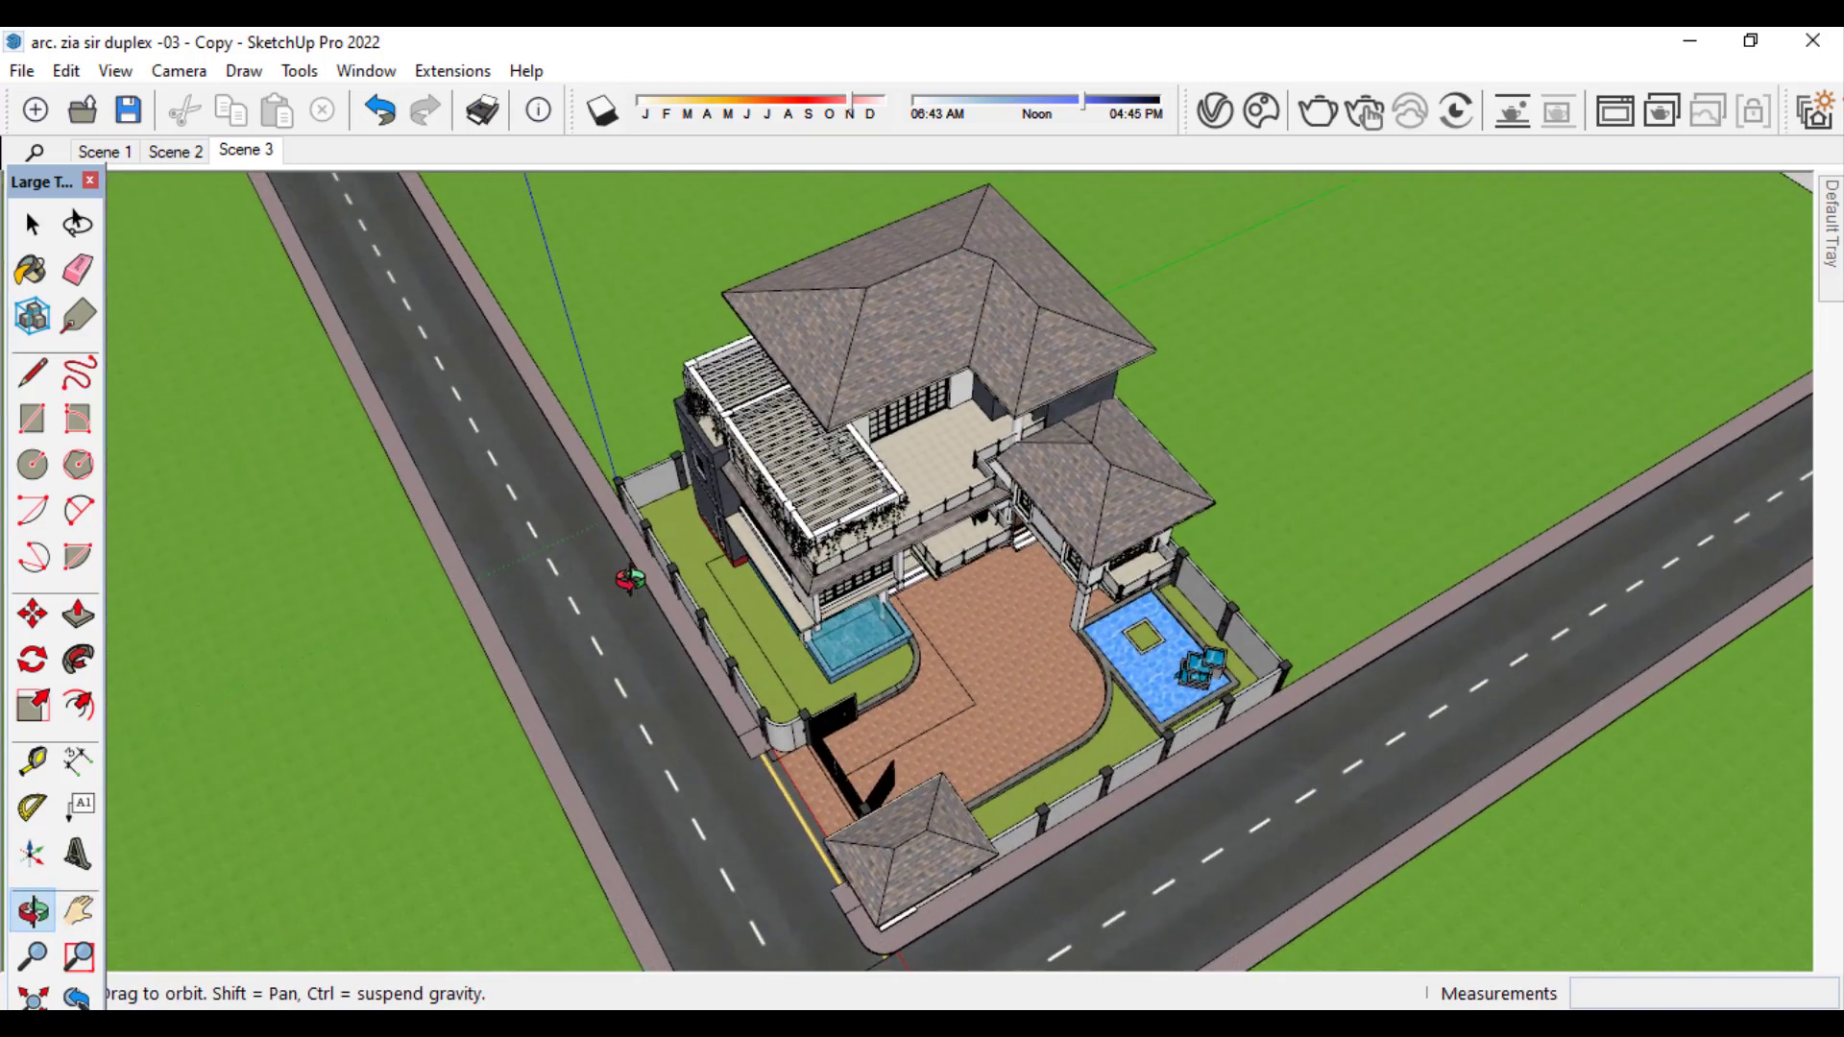
left_click(115, 70)
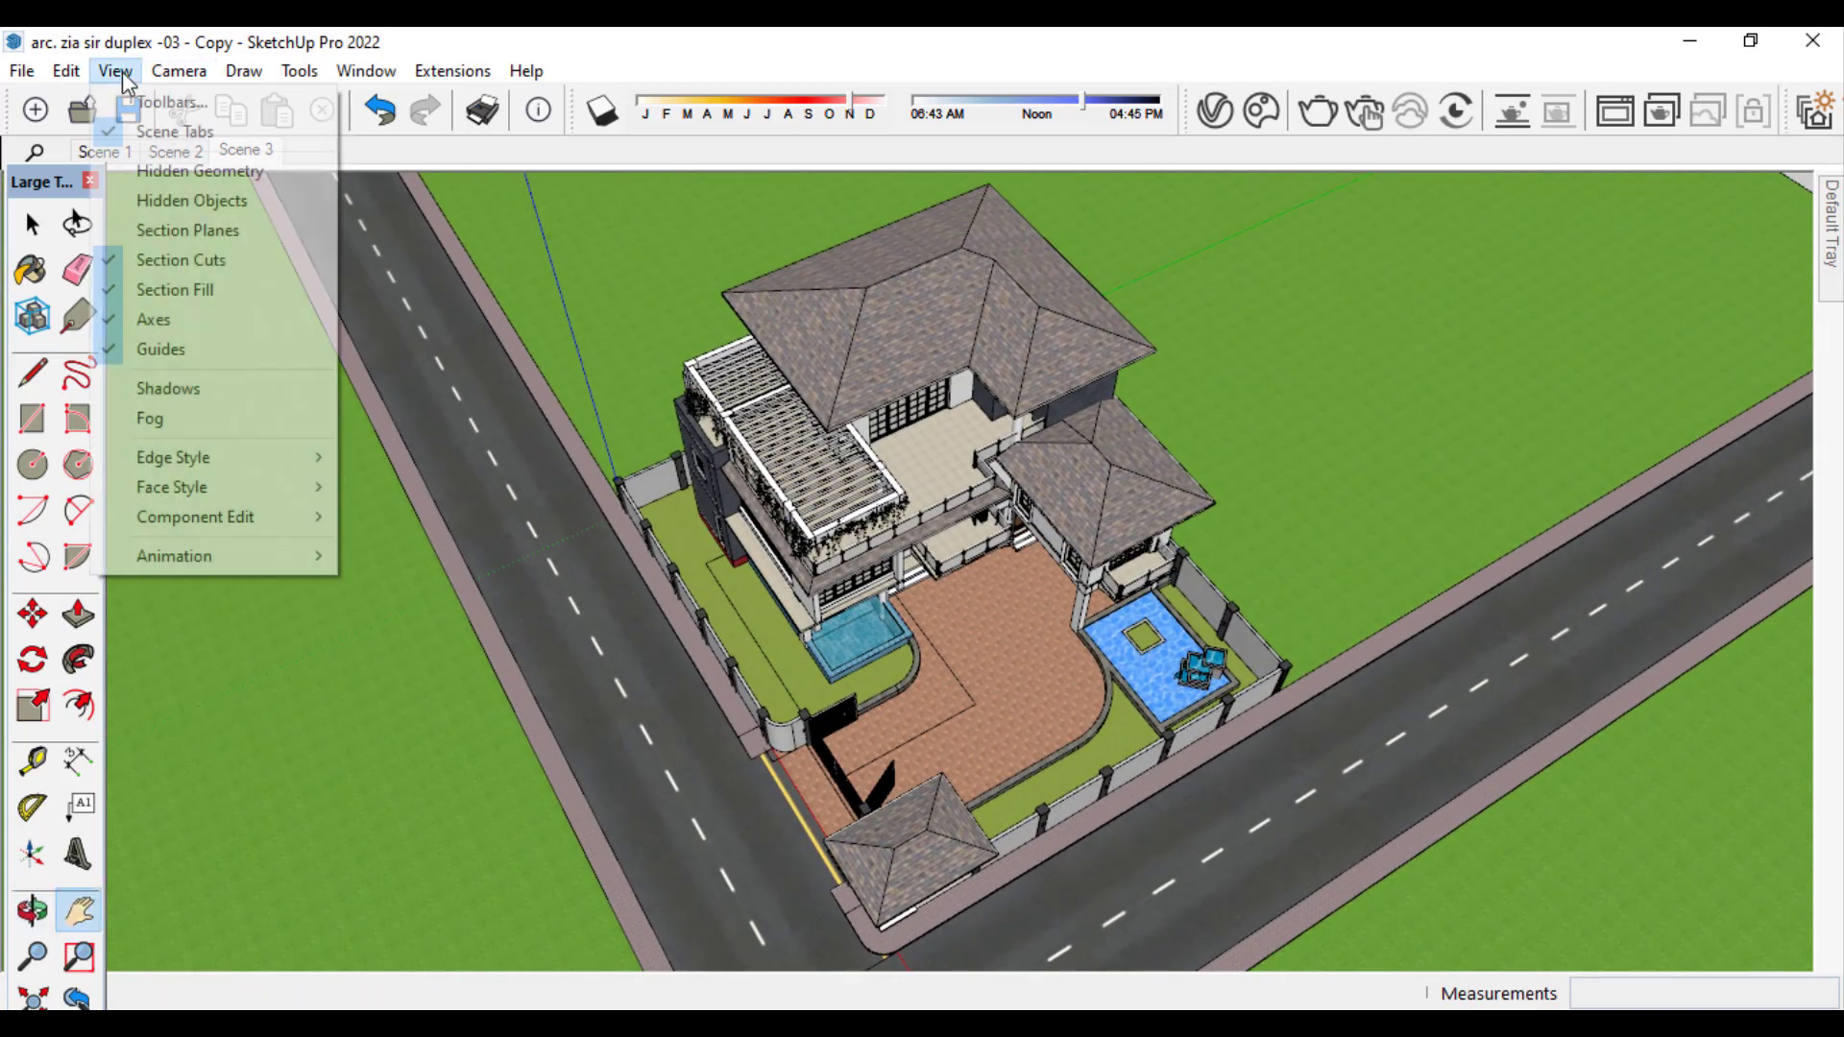
left_click(414, 553)
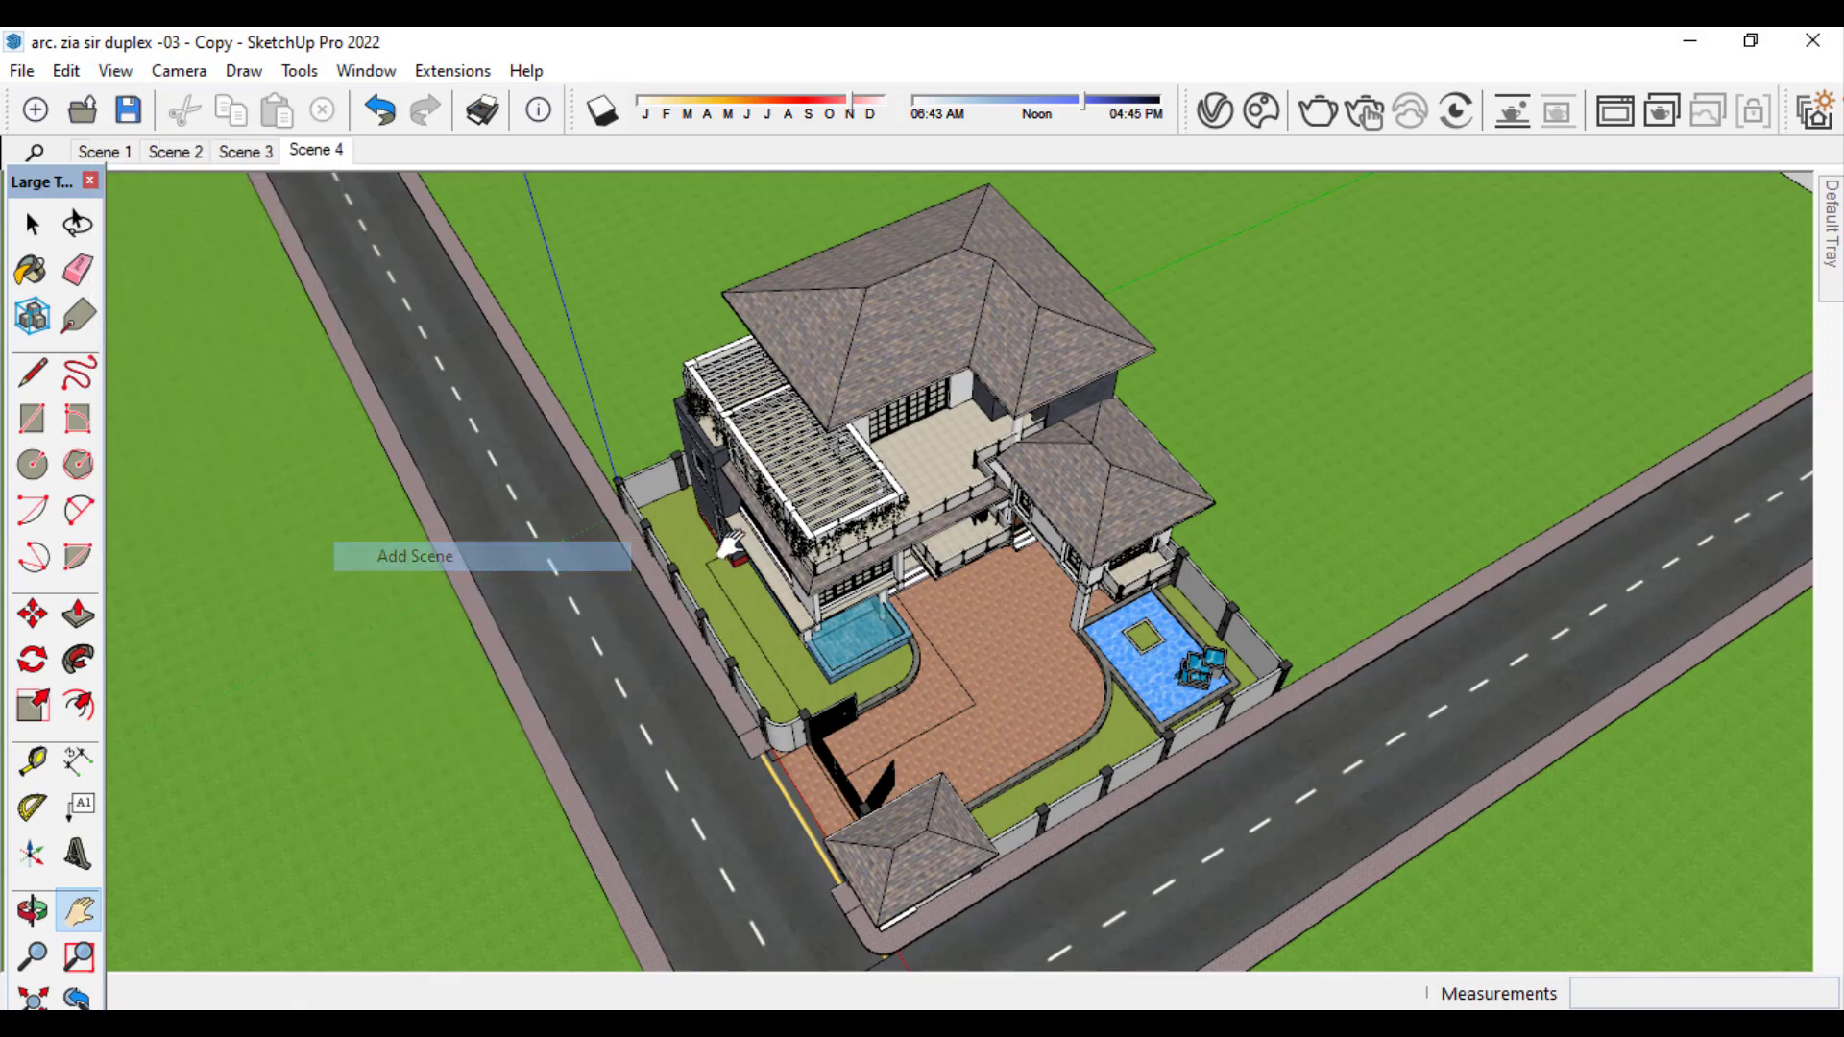
- Add a fifth scene with a closer raised view over the gate corner, showing the pergola, swimming pool and paved courtyard
scroll(723, 544, "down", 2)
scroll(907, 363, "up", 3)
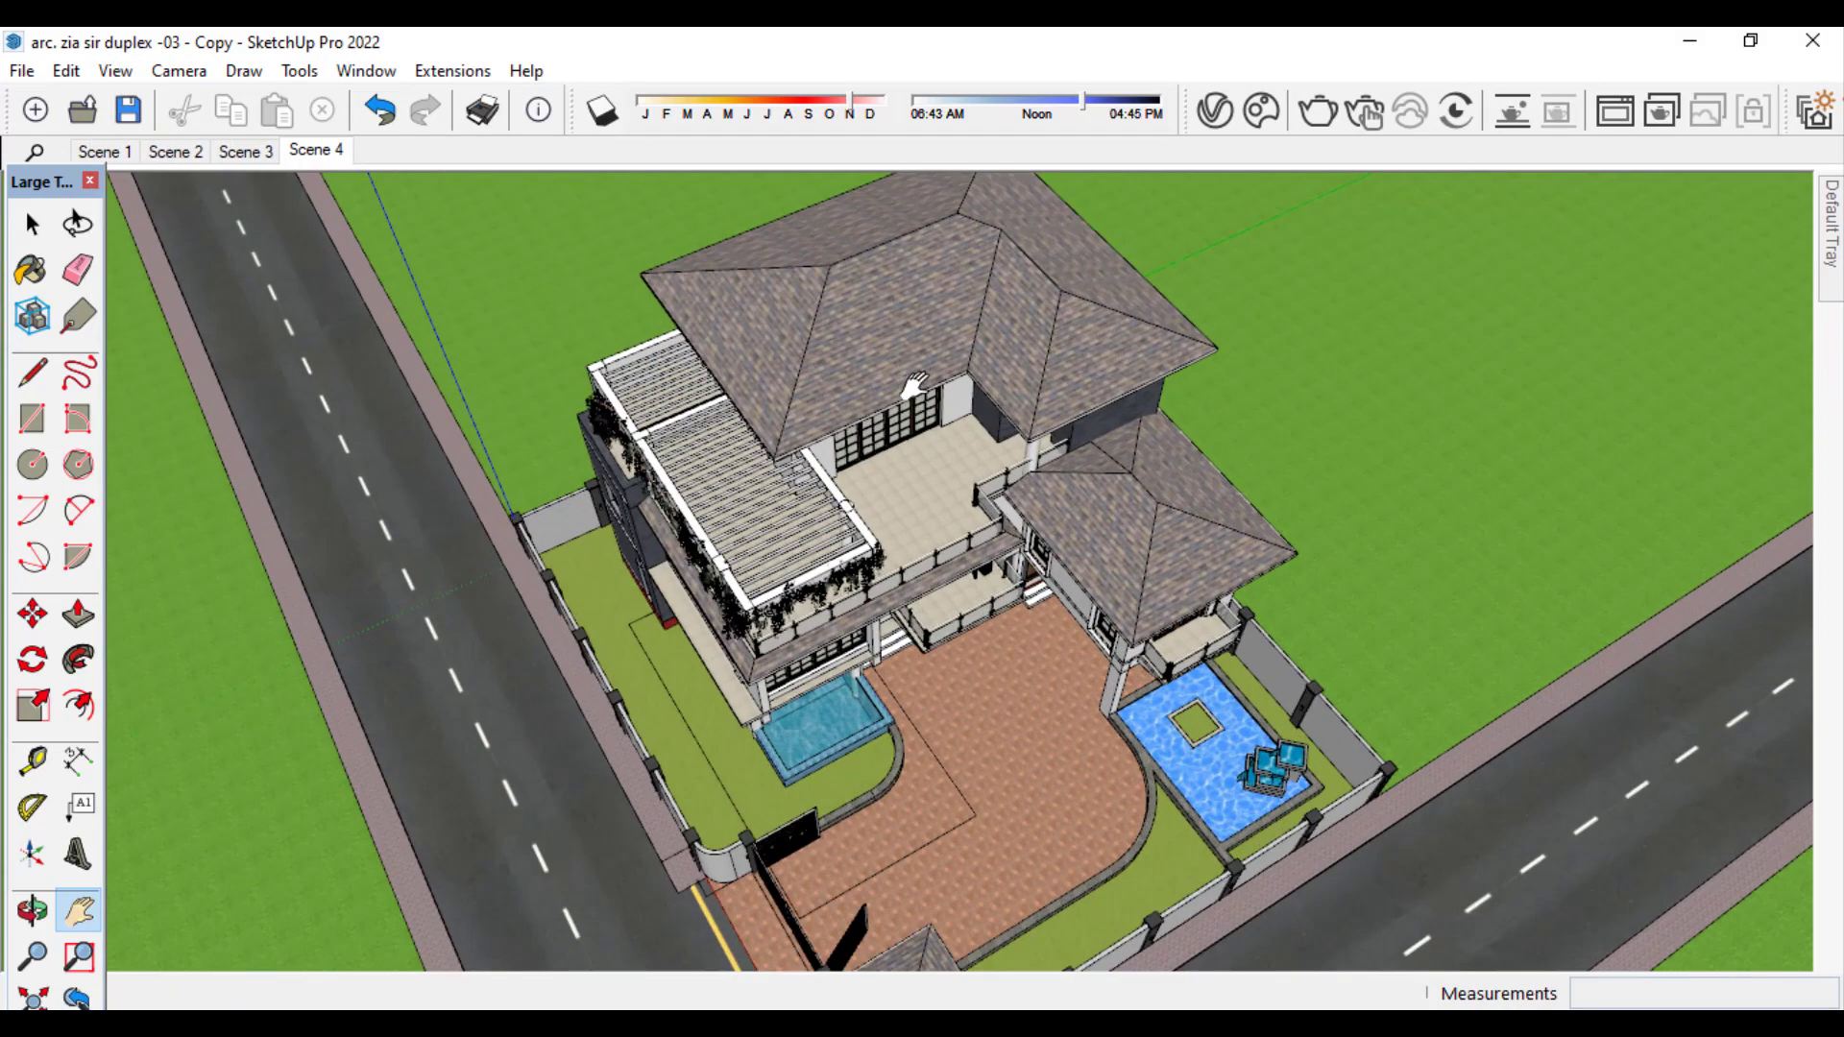
middle_click_drag(907, 363, 907, 227)
scroll(884, 452, "down", 2)
middle_click_drag(884, 451, 862, 492)
key("h")
left_click(116, 70)
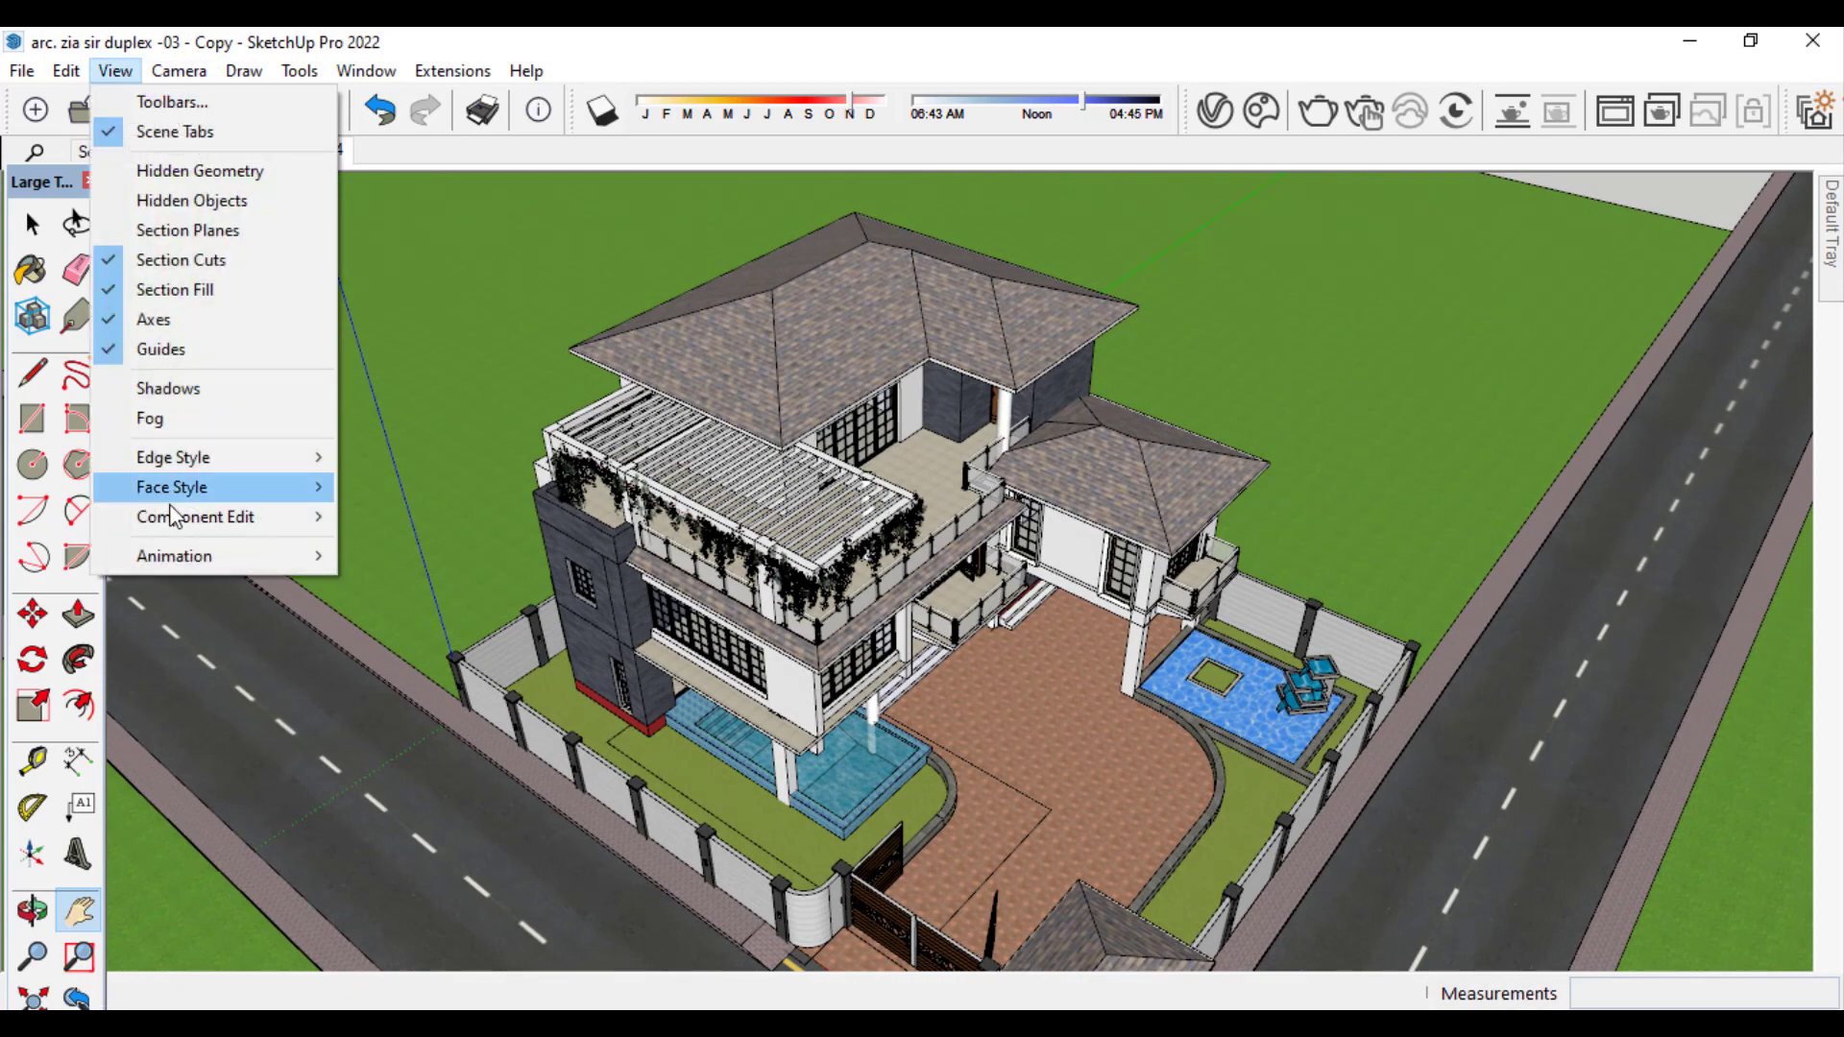
mouse_move(207, 557)
left_click(411, 551)
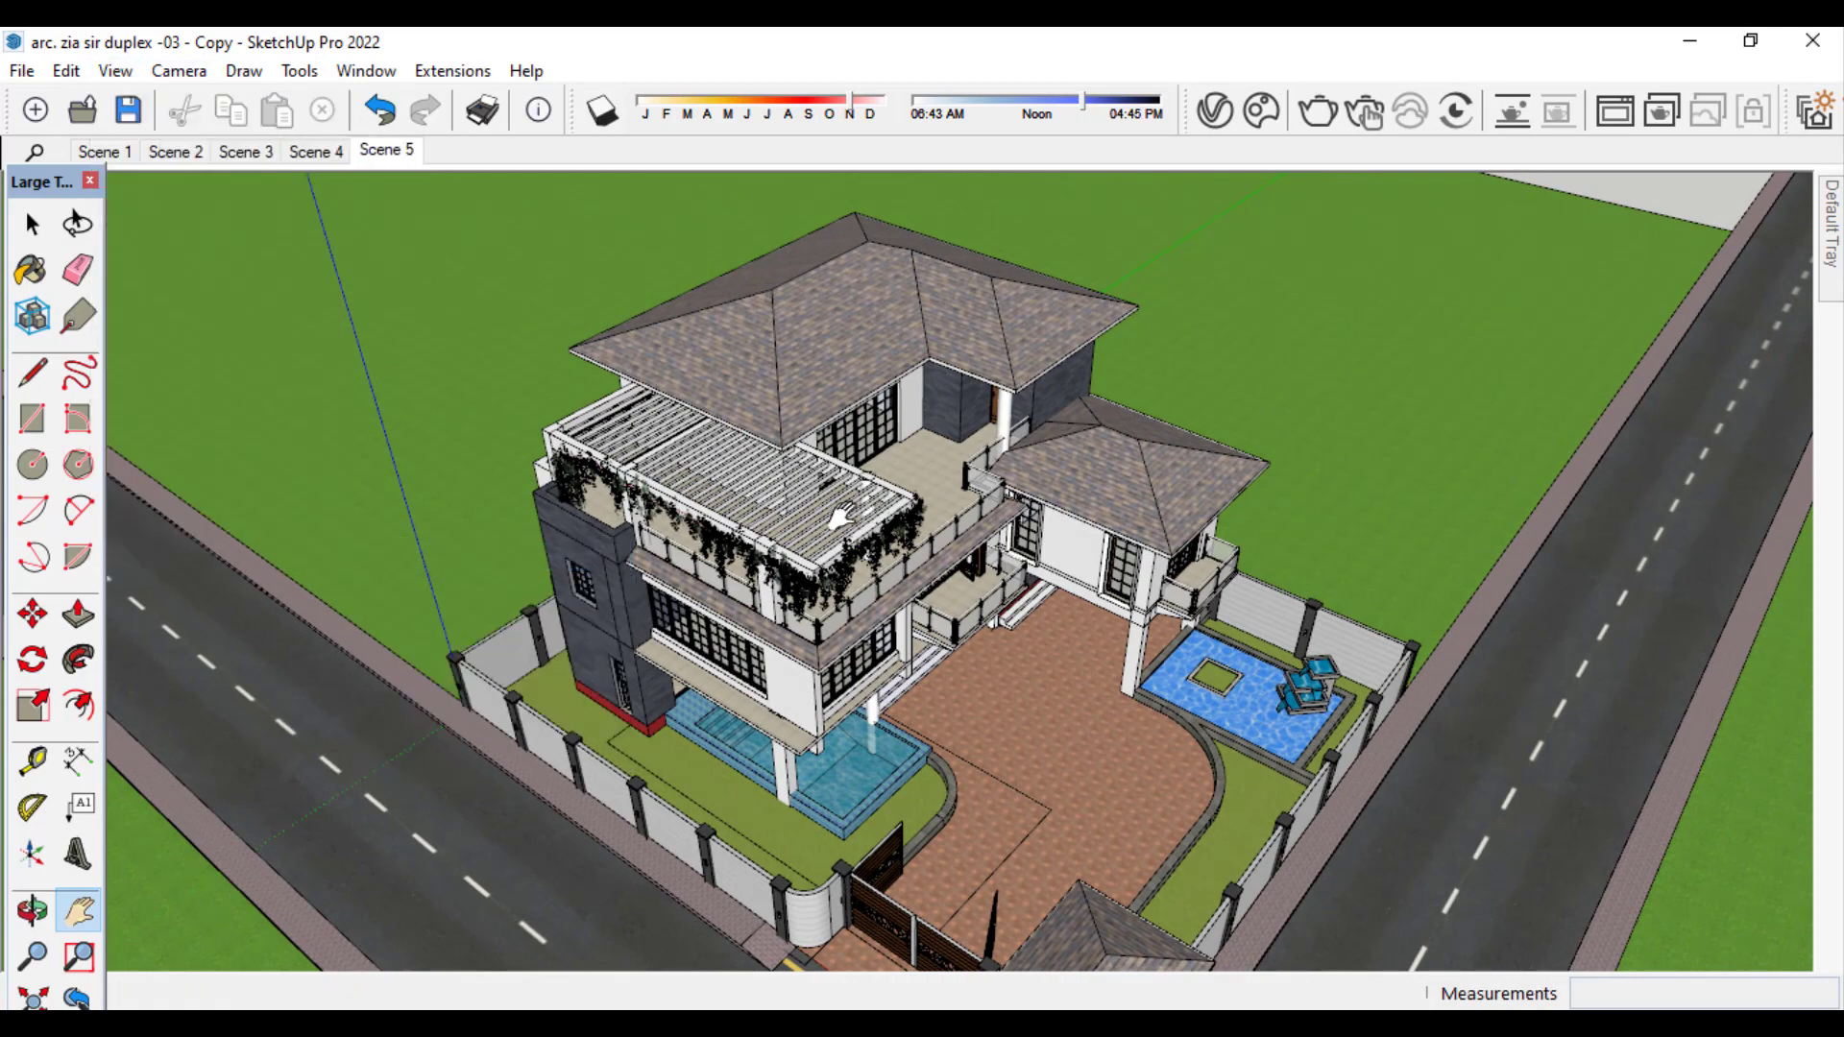
- Add a sixth scene showing the compound from above the side road, facing the pergola, pool and gate
middle_click_drag(745, 570, 1098, 554)
middle_click_drag(945, 402, 946, 534)
scroll(1116, 569, "up", 3)
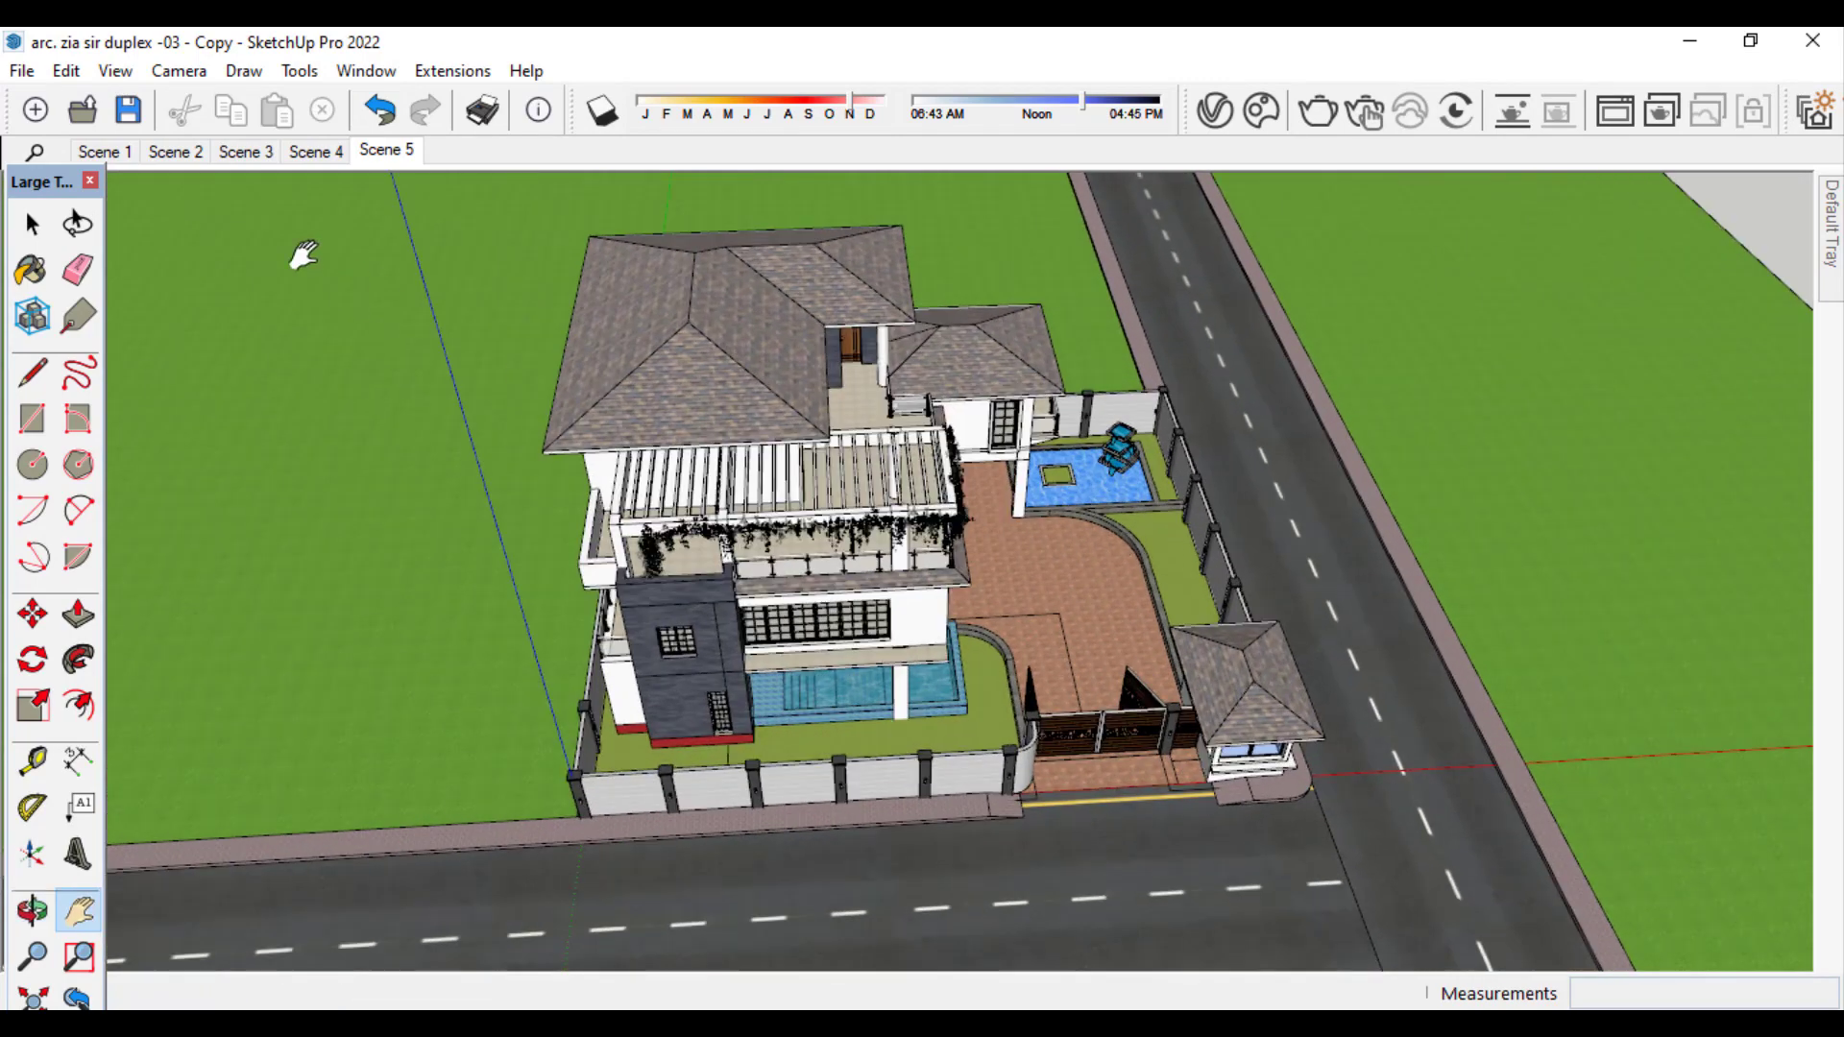
left_click(115, 70)
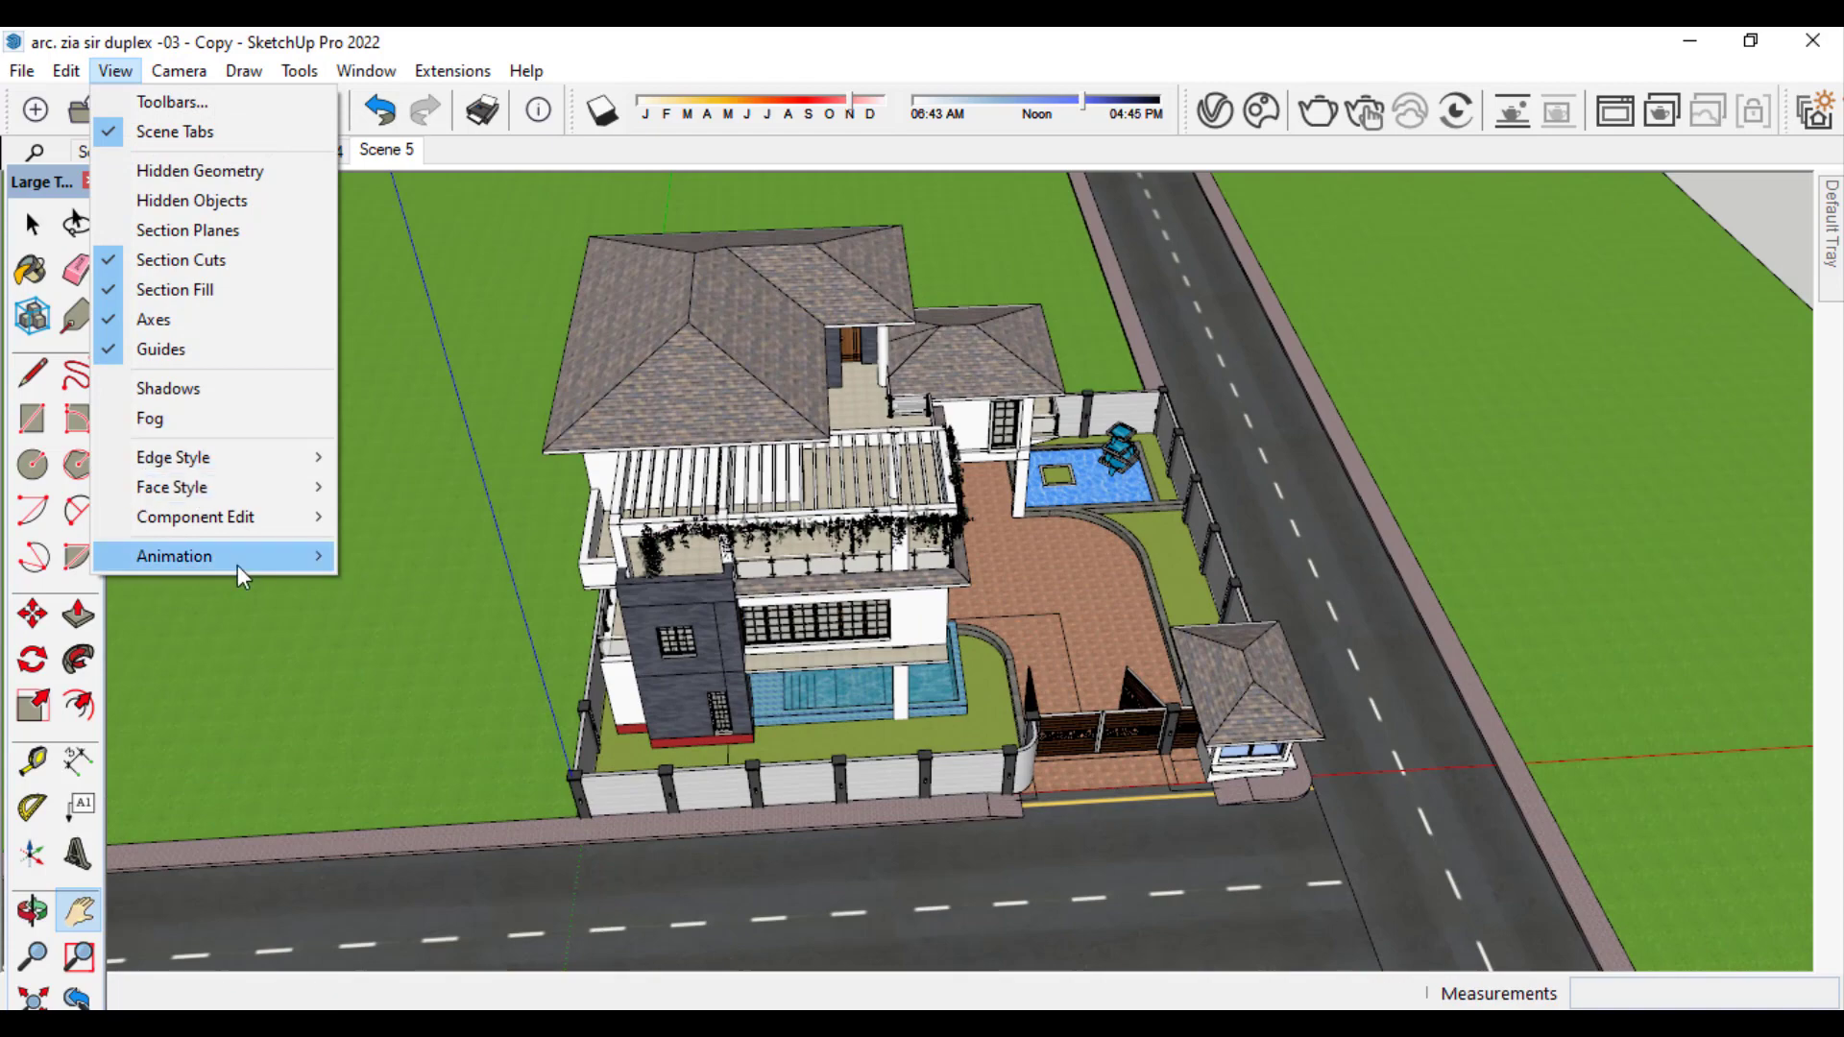
mouse_move(238, 565)
left_click(423, 551)
- Add a seventh scene with a raised view over the corner with the dark stone tower, looking along the pool towards the gate
middle_click_drag(423, 551, 577, 538)
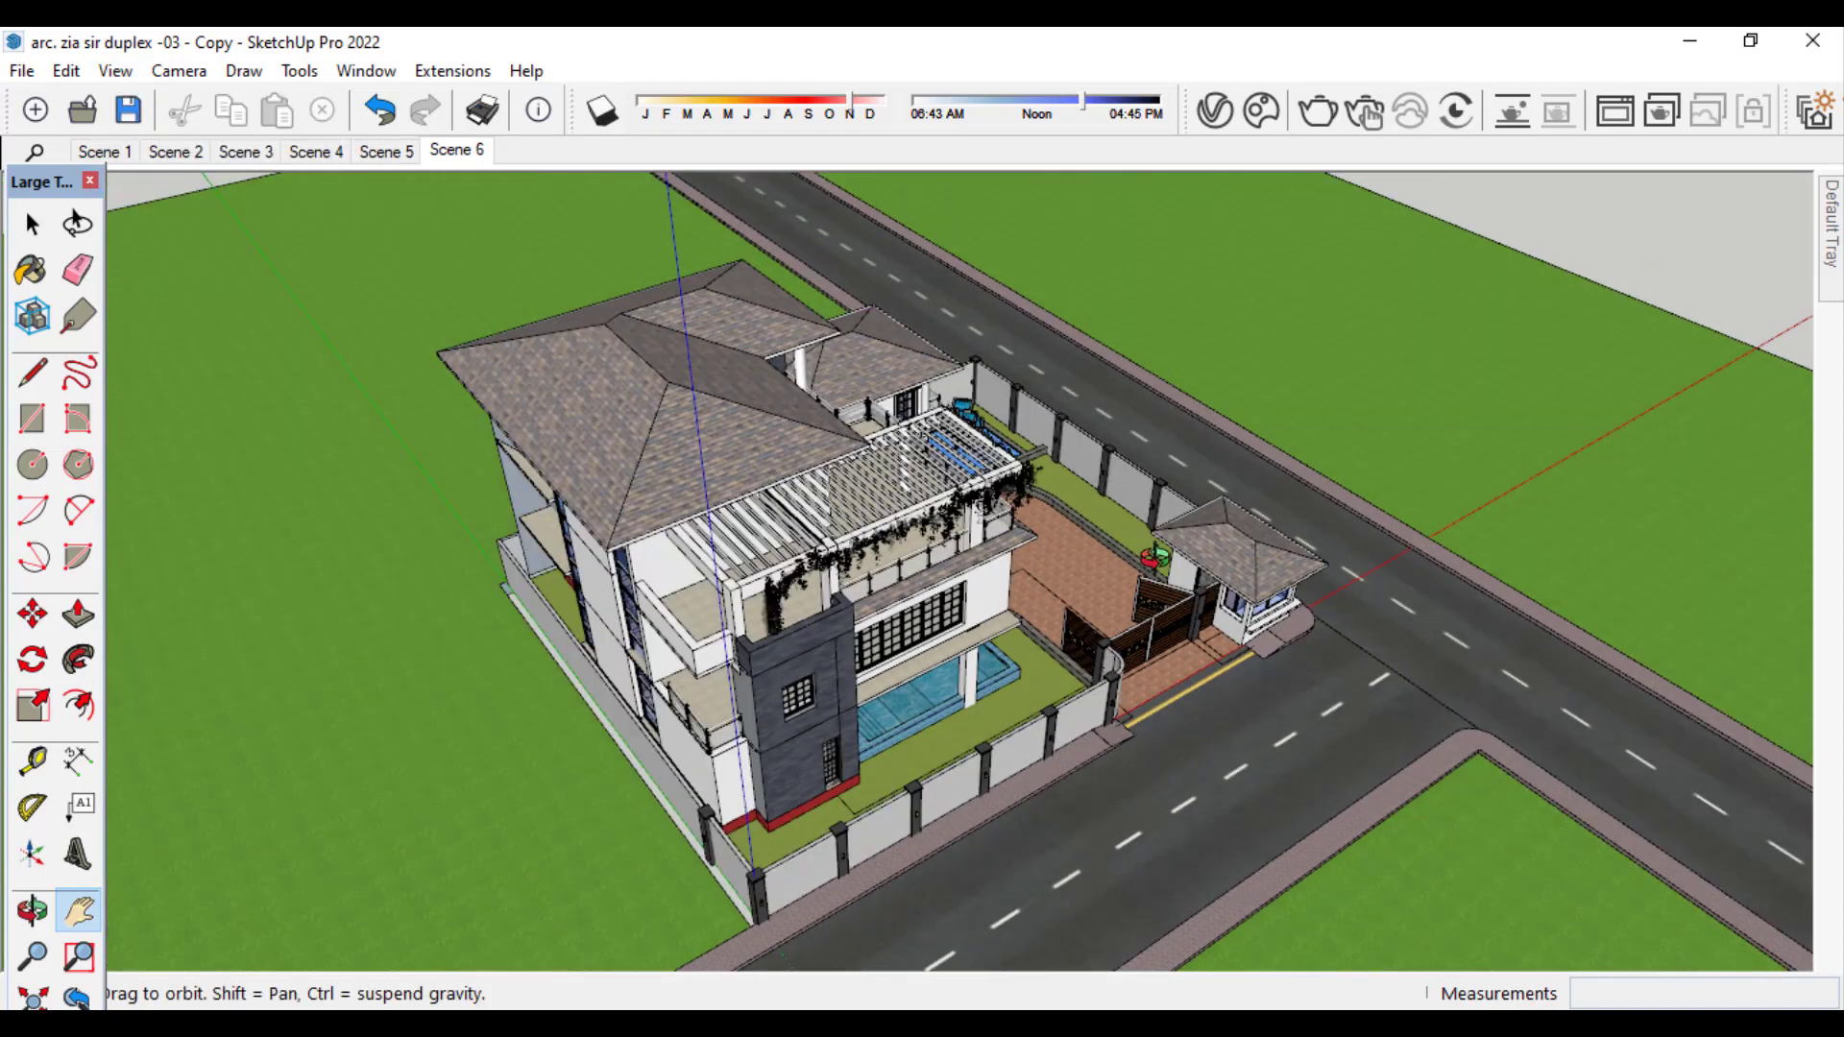
scroll(796, 663, "up", 5)
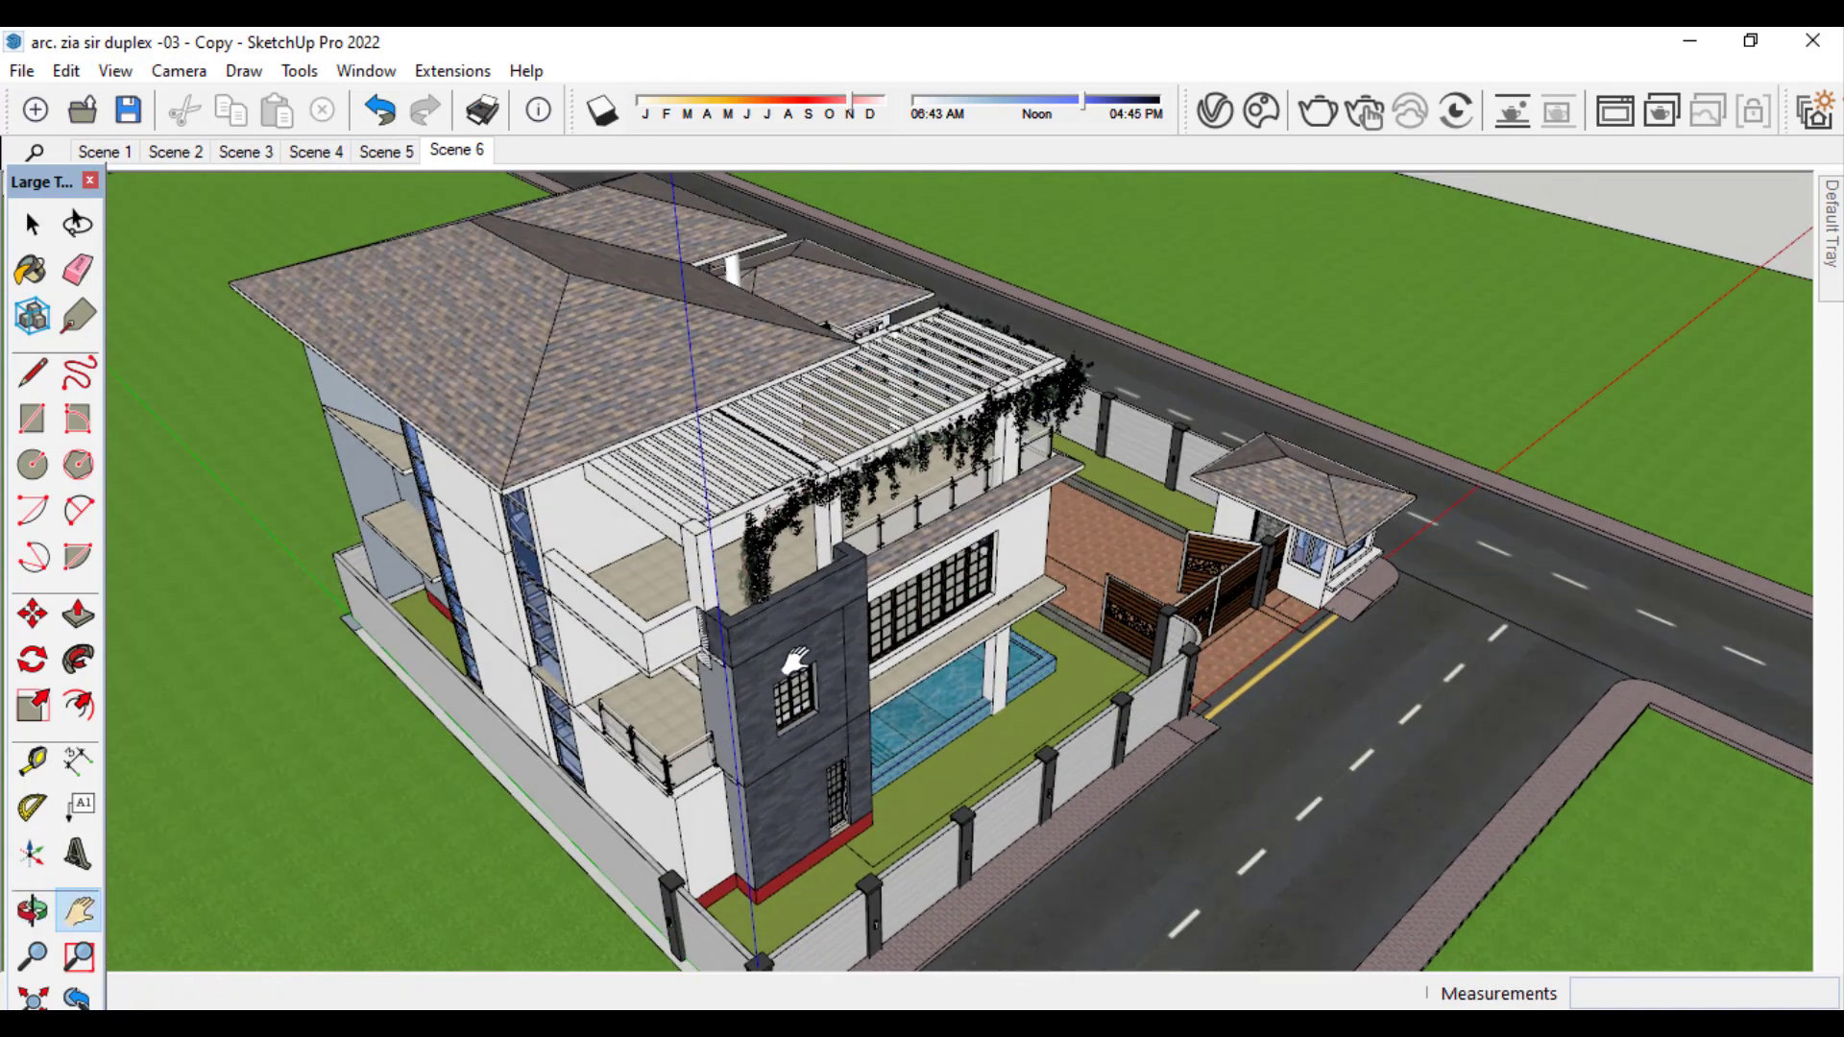
scroll(840, 667, "down", 2)
middle_click_drag(840, 667, 827, 638)
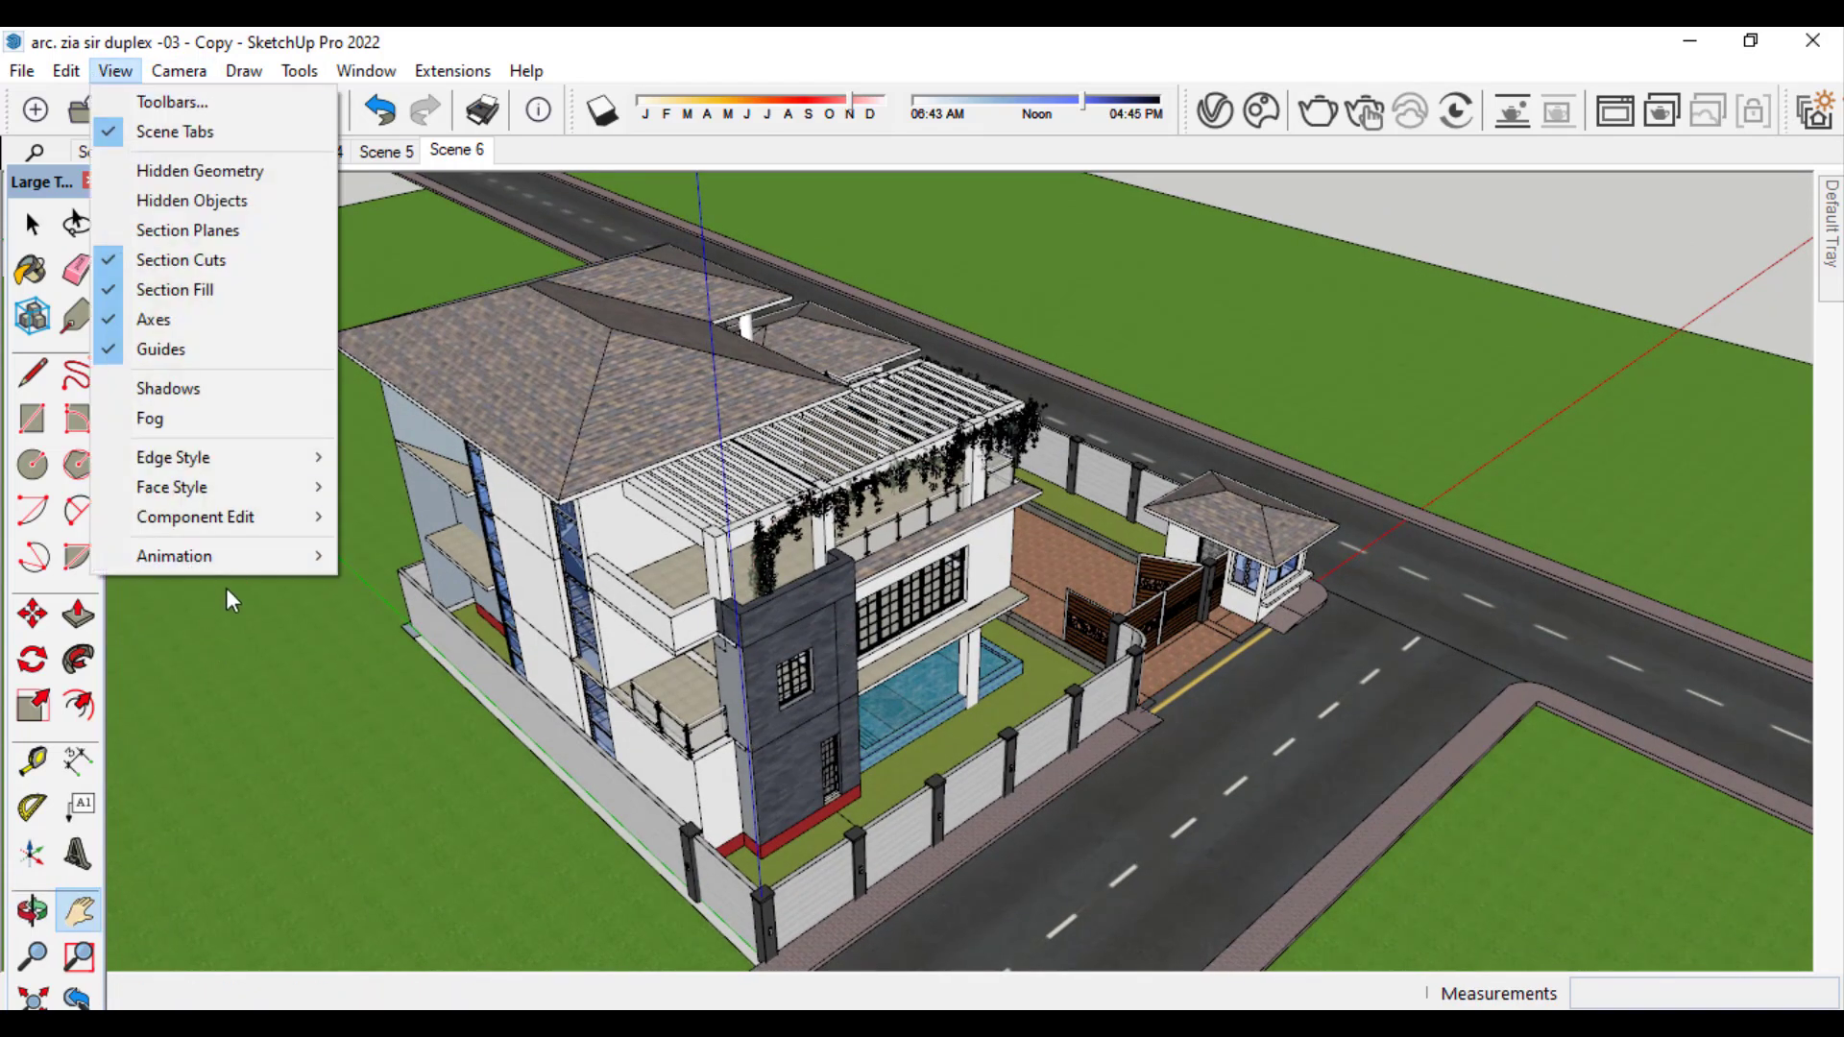
mouse_move(263, 551)
left_click(423, 552)
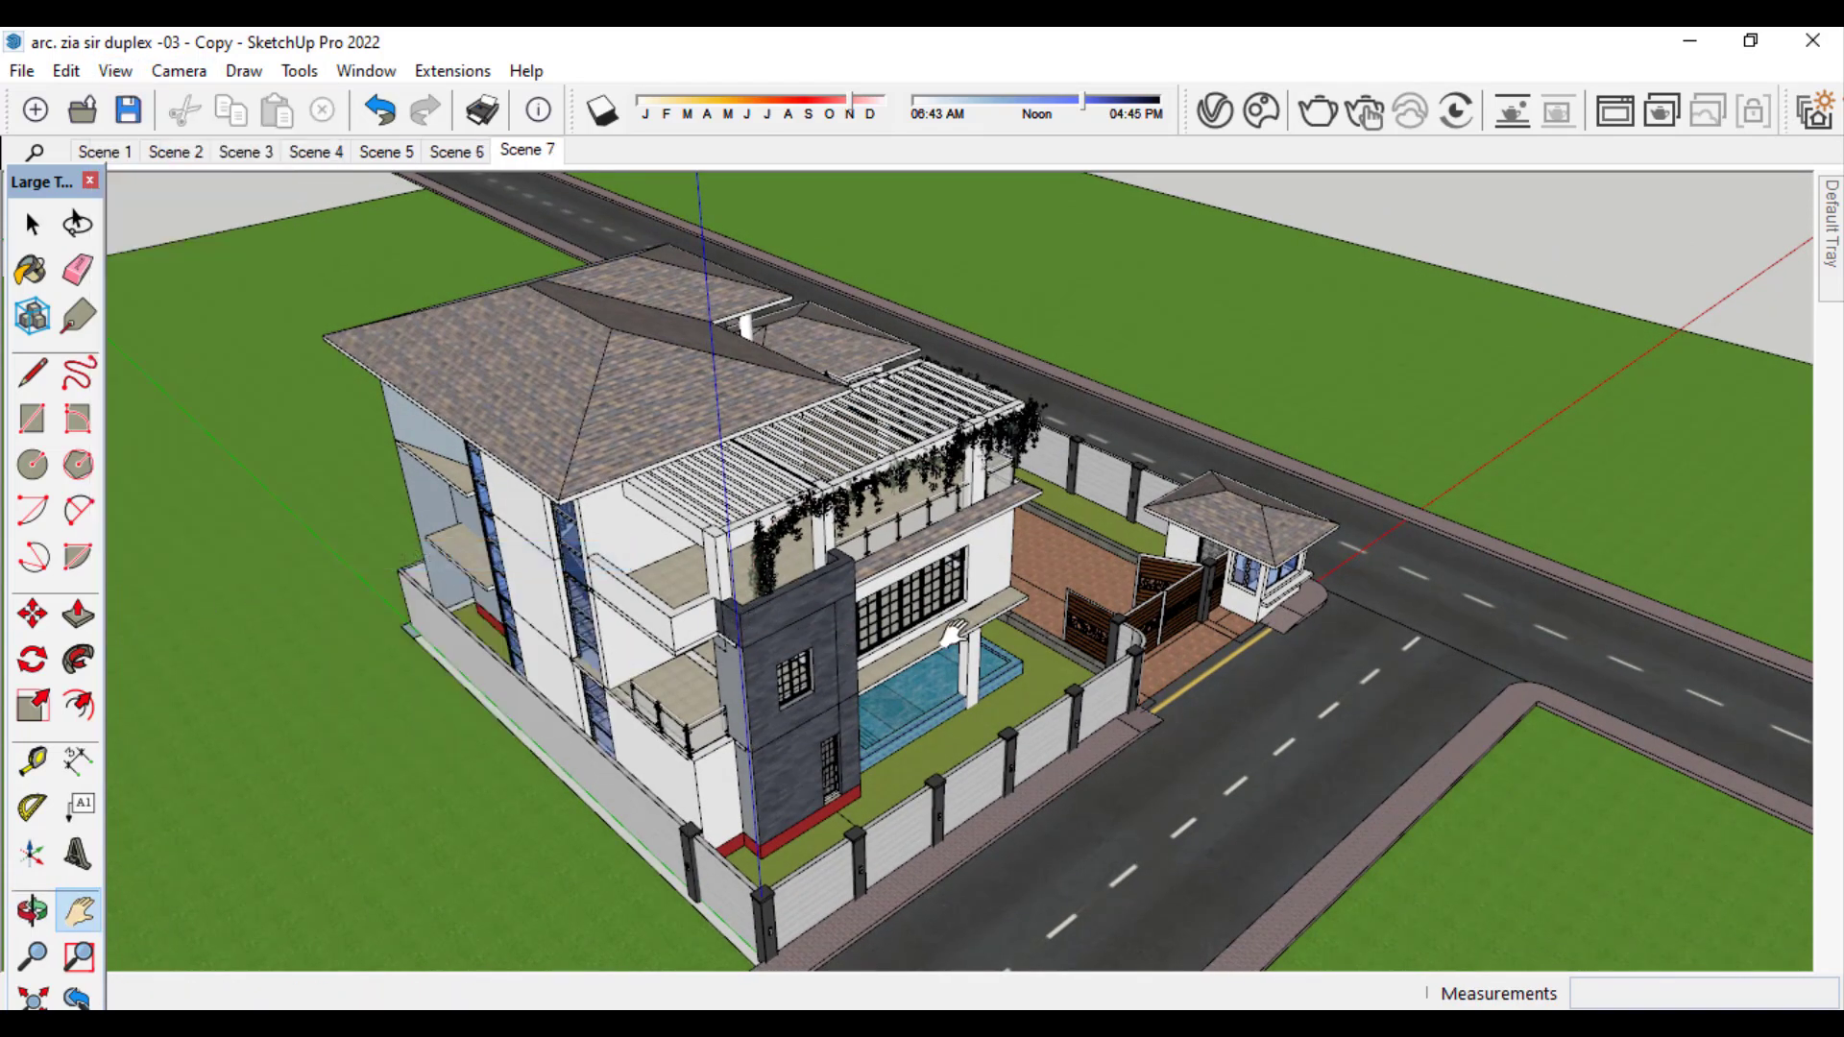
- Add an eighth scene showing the front facade from slightly above, with the guard room and boundary wall in the foreground
mouse_move(954, 632)
middle_mouse_down()
mouse_move(1261, 624)
mouse_move(984, 634)
middle_mouse_up()
middle_click_drag(1150, 632, 966, 536)
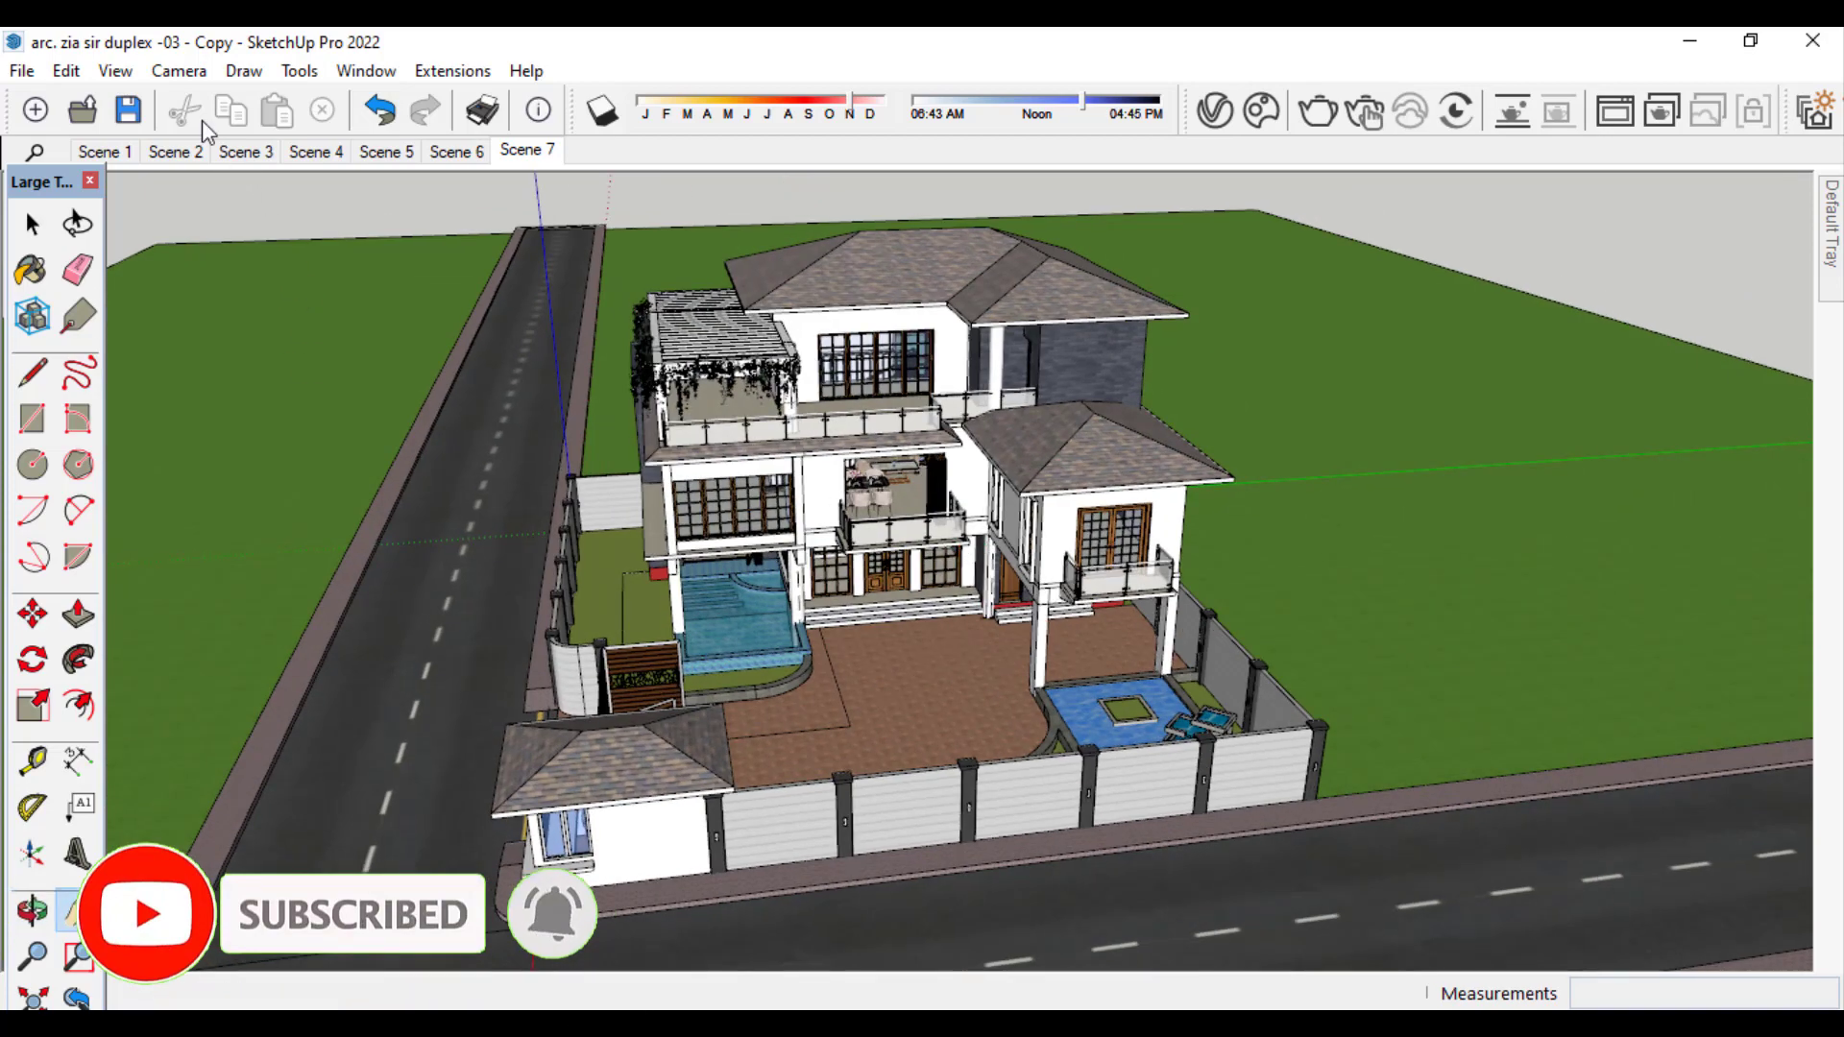
left_click(114, 71)
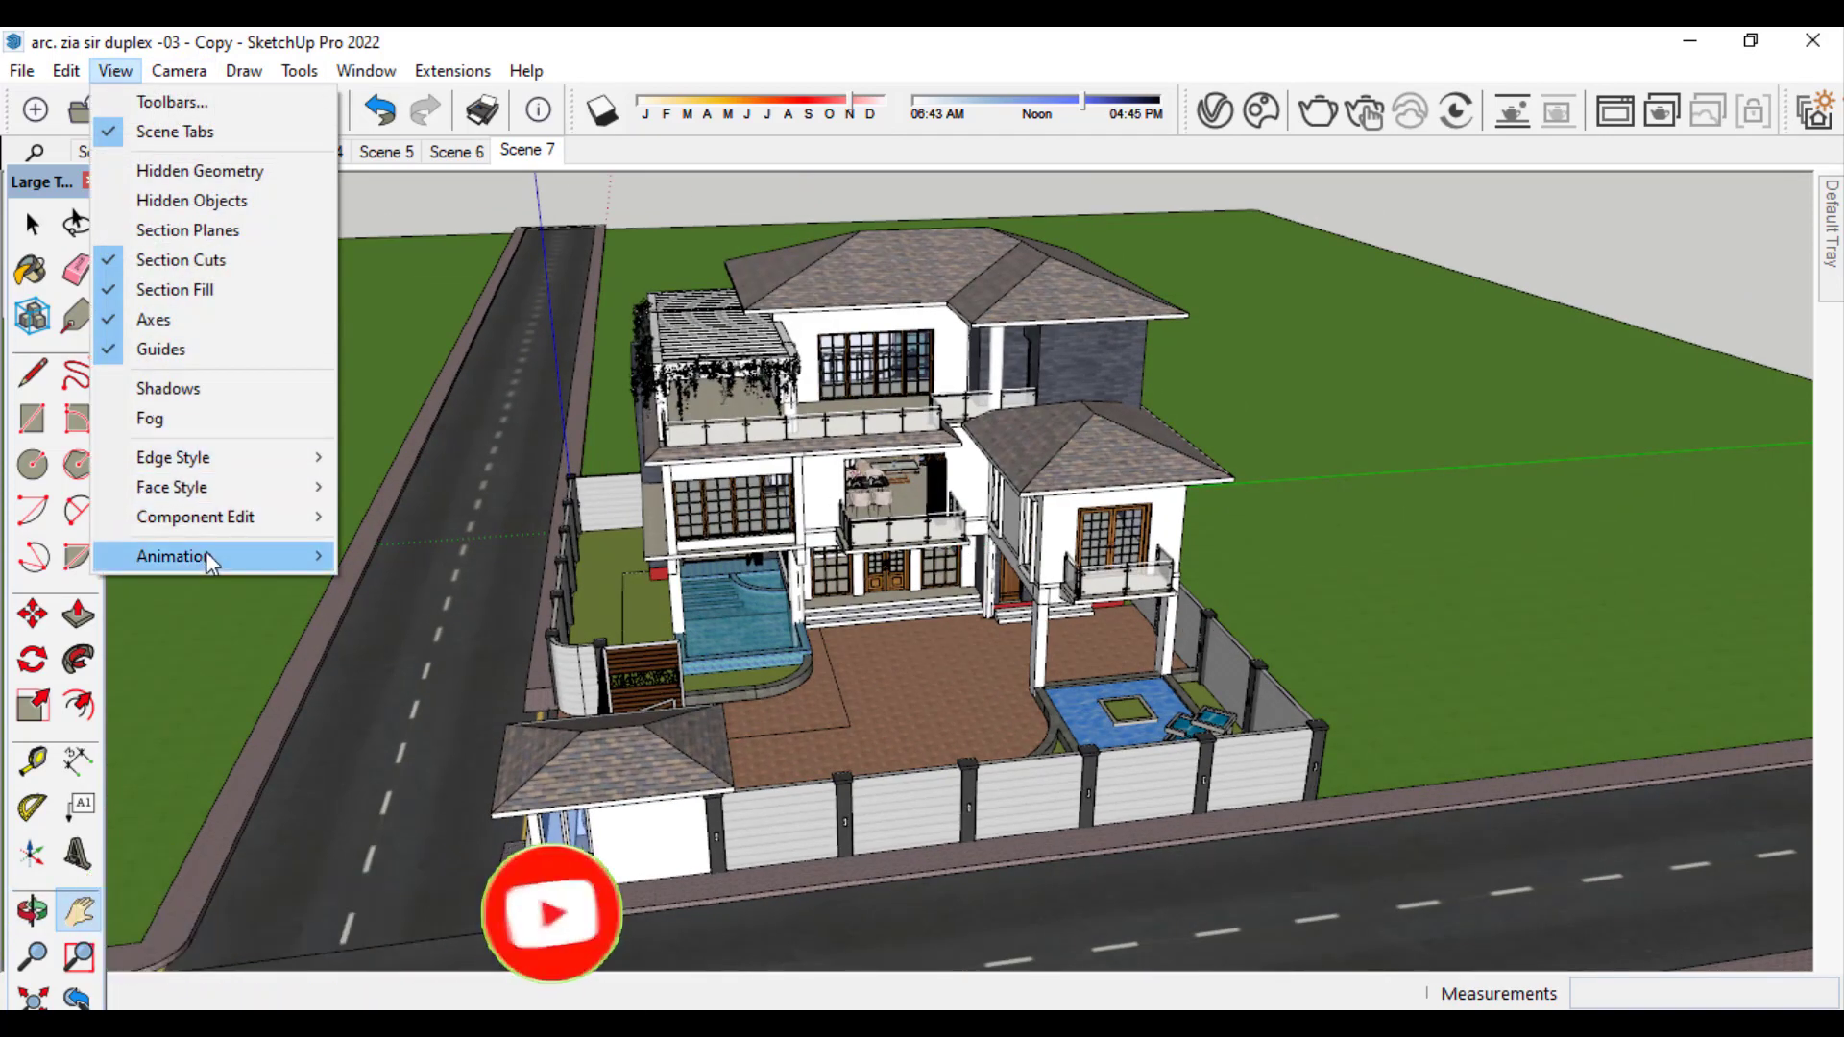
mouse_move(205, 551)
left_click(401, 552)
- Add a ninth scene with a close-up of the blue water feature and its tiered fountain beside the boundary wall
scroll(960, 480, "up", 5)
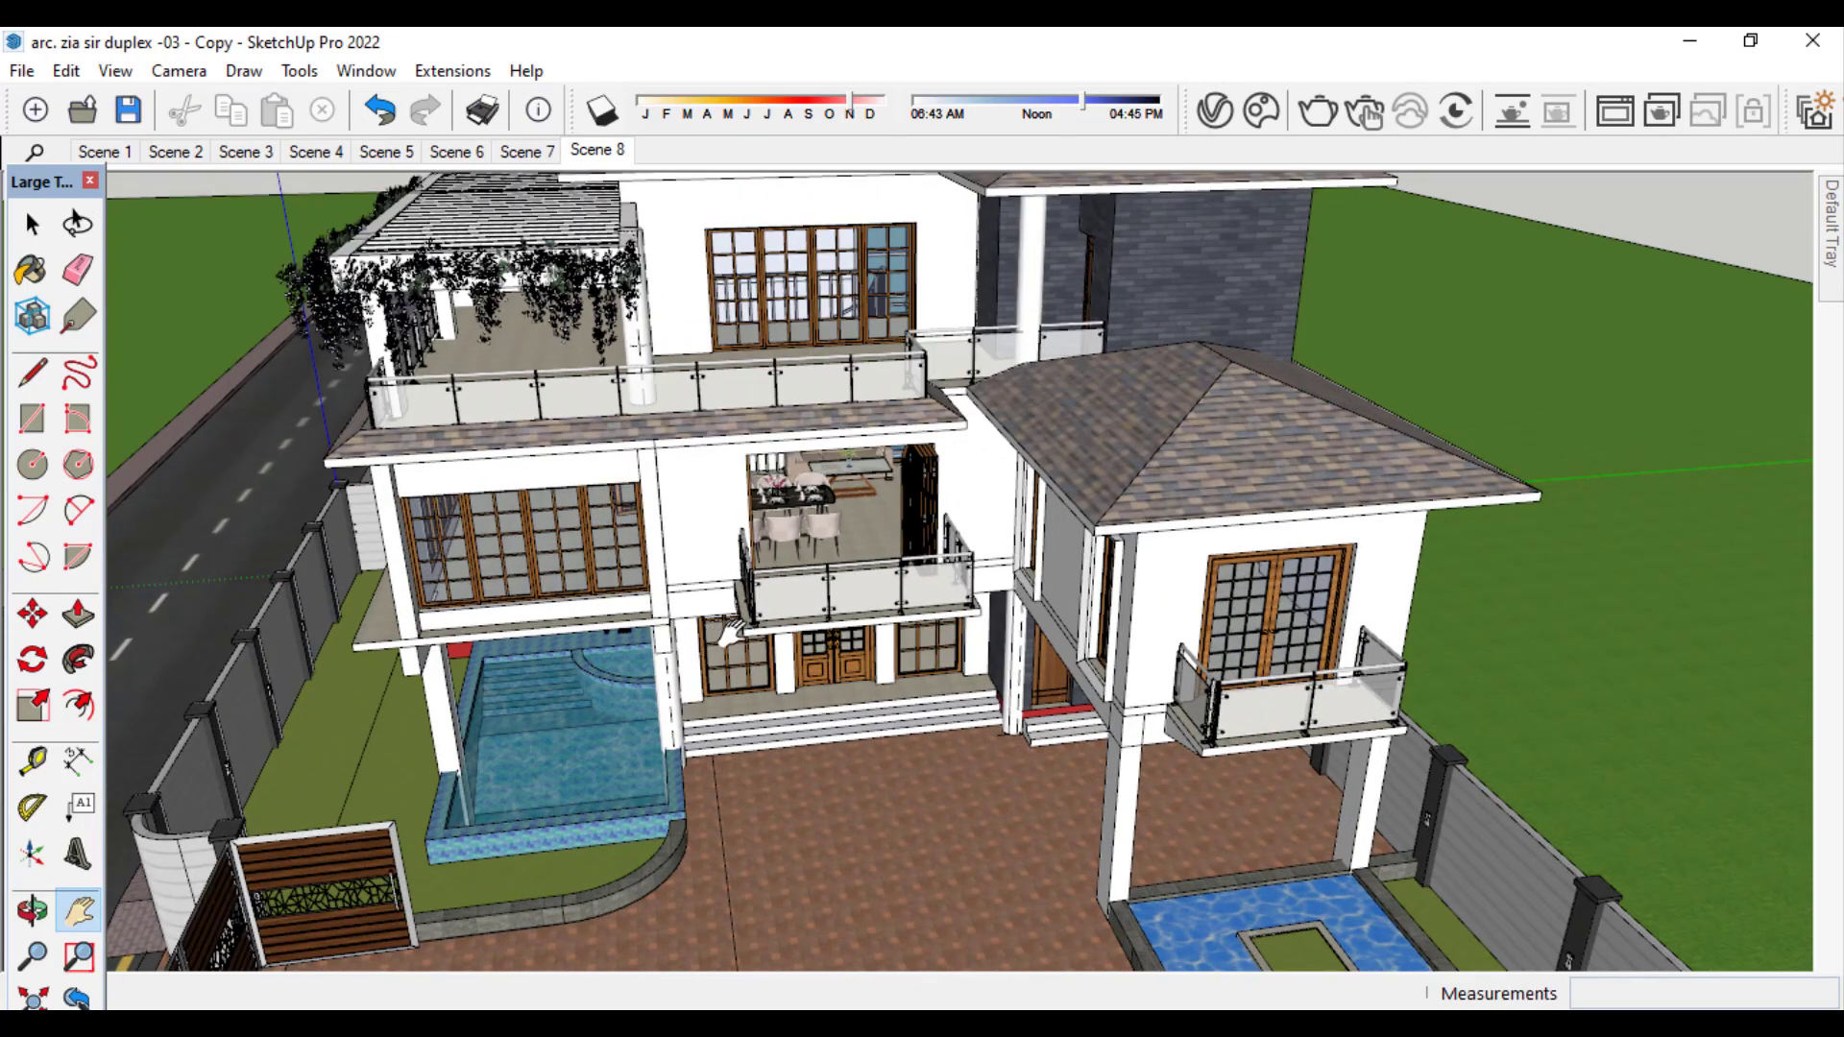
middle_click_drag(730, 632, 1062, 700)
scroll(1374, 706, "up", 3)
scroll(1143, 643, "up", 5)
scroll(1033, 527, "up", 2)
scroll(1063, 700, "down", 2)
scroll(1170, 602, "up", 2)
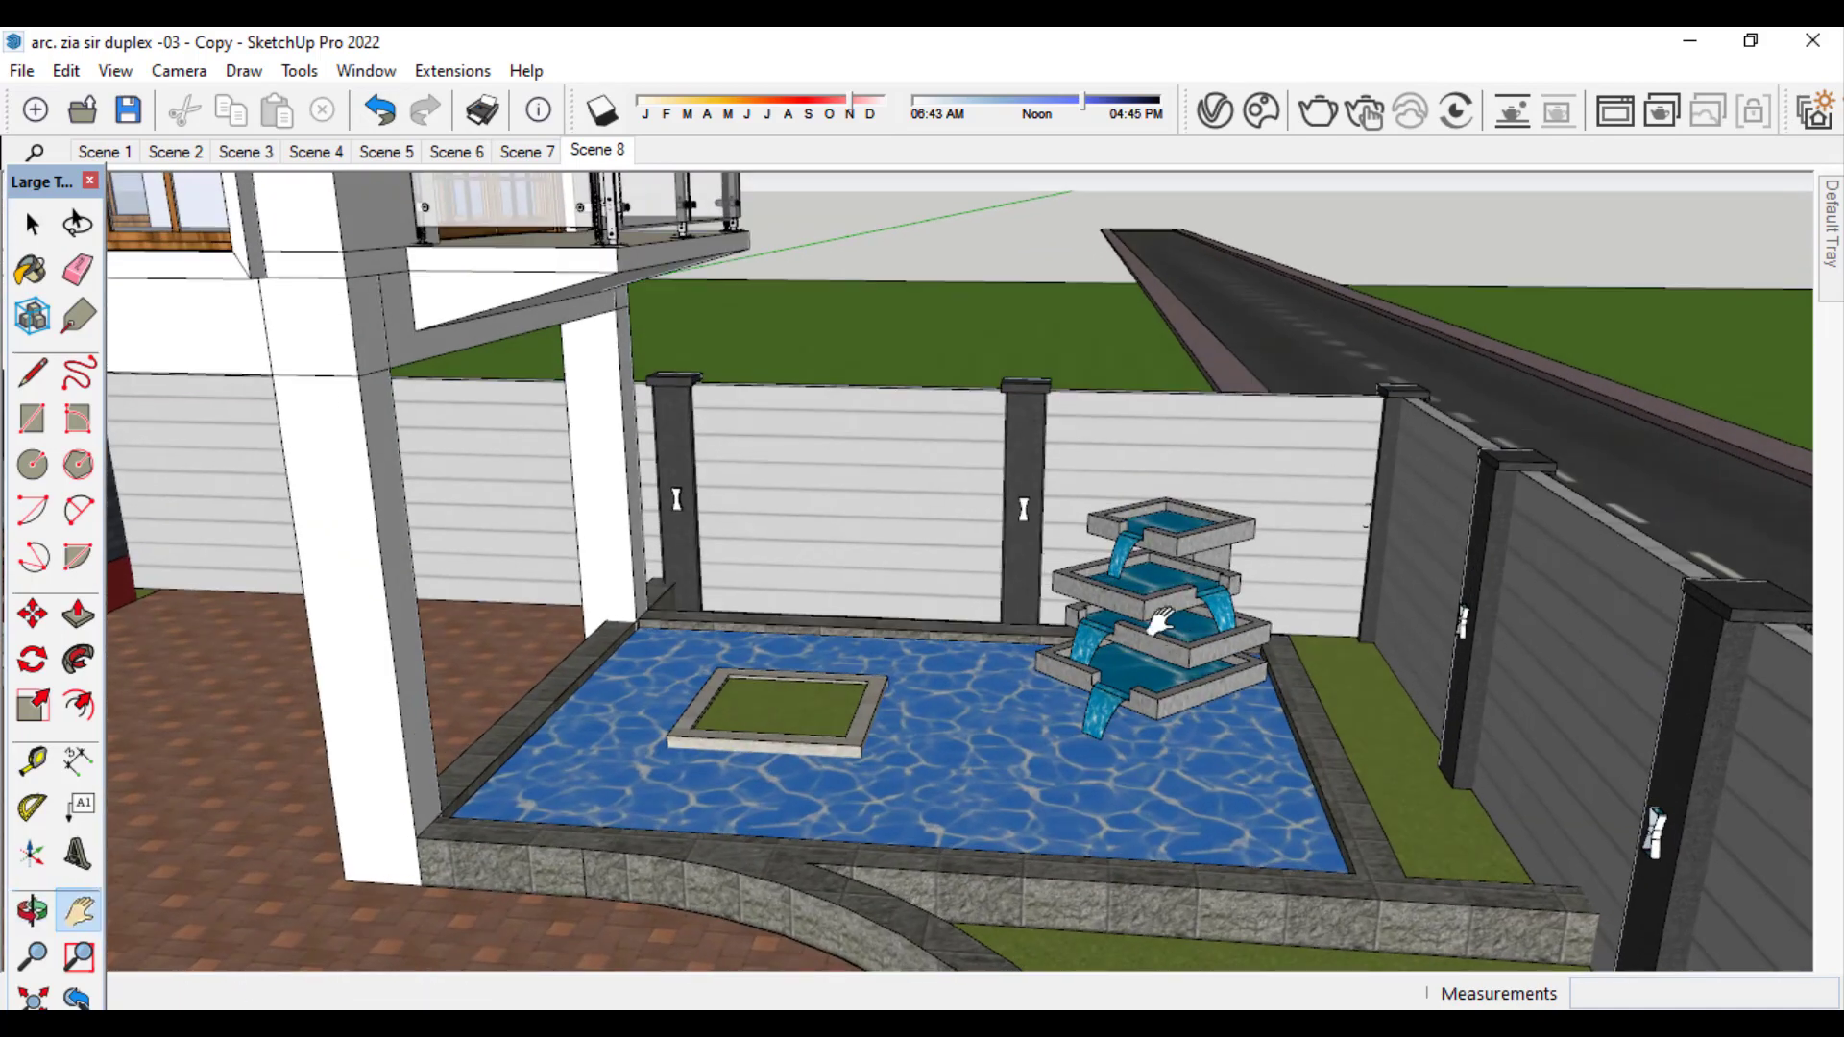
left_click(115, 70)
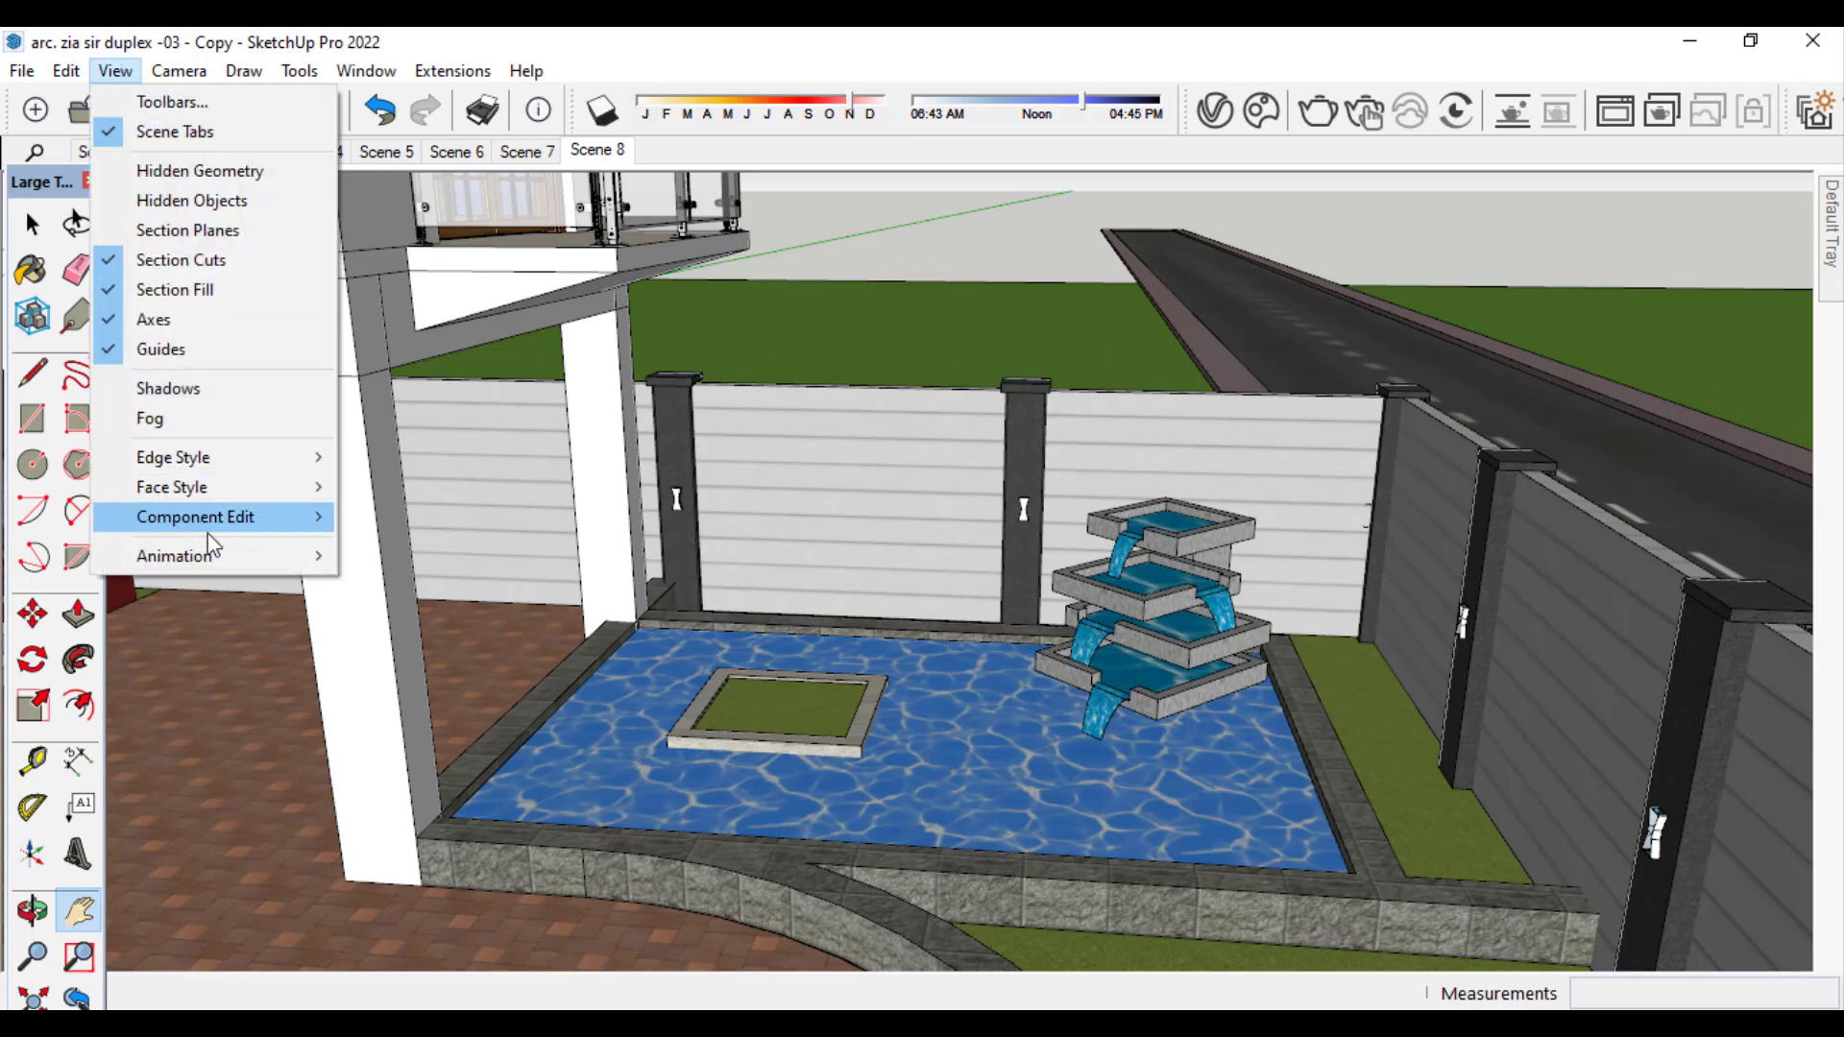
left_click(427, 561)
- Examine the courtyard, swimming pool, balconies and front entrance of the house from several closer angles
middle_click_drag(835, 584, 566, 635)
scroll(1101, 649, "down", 3)
middle_click_drag(730, 596, 642, 682)
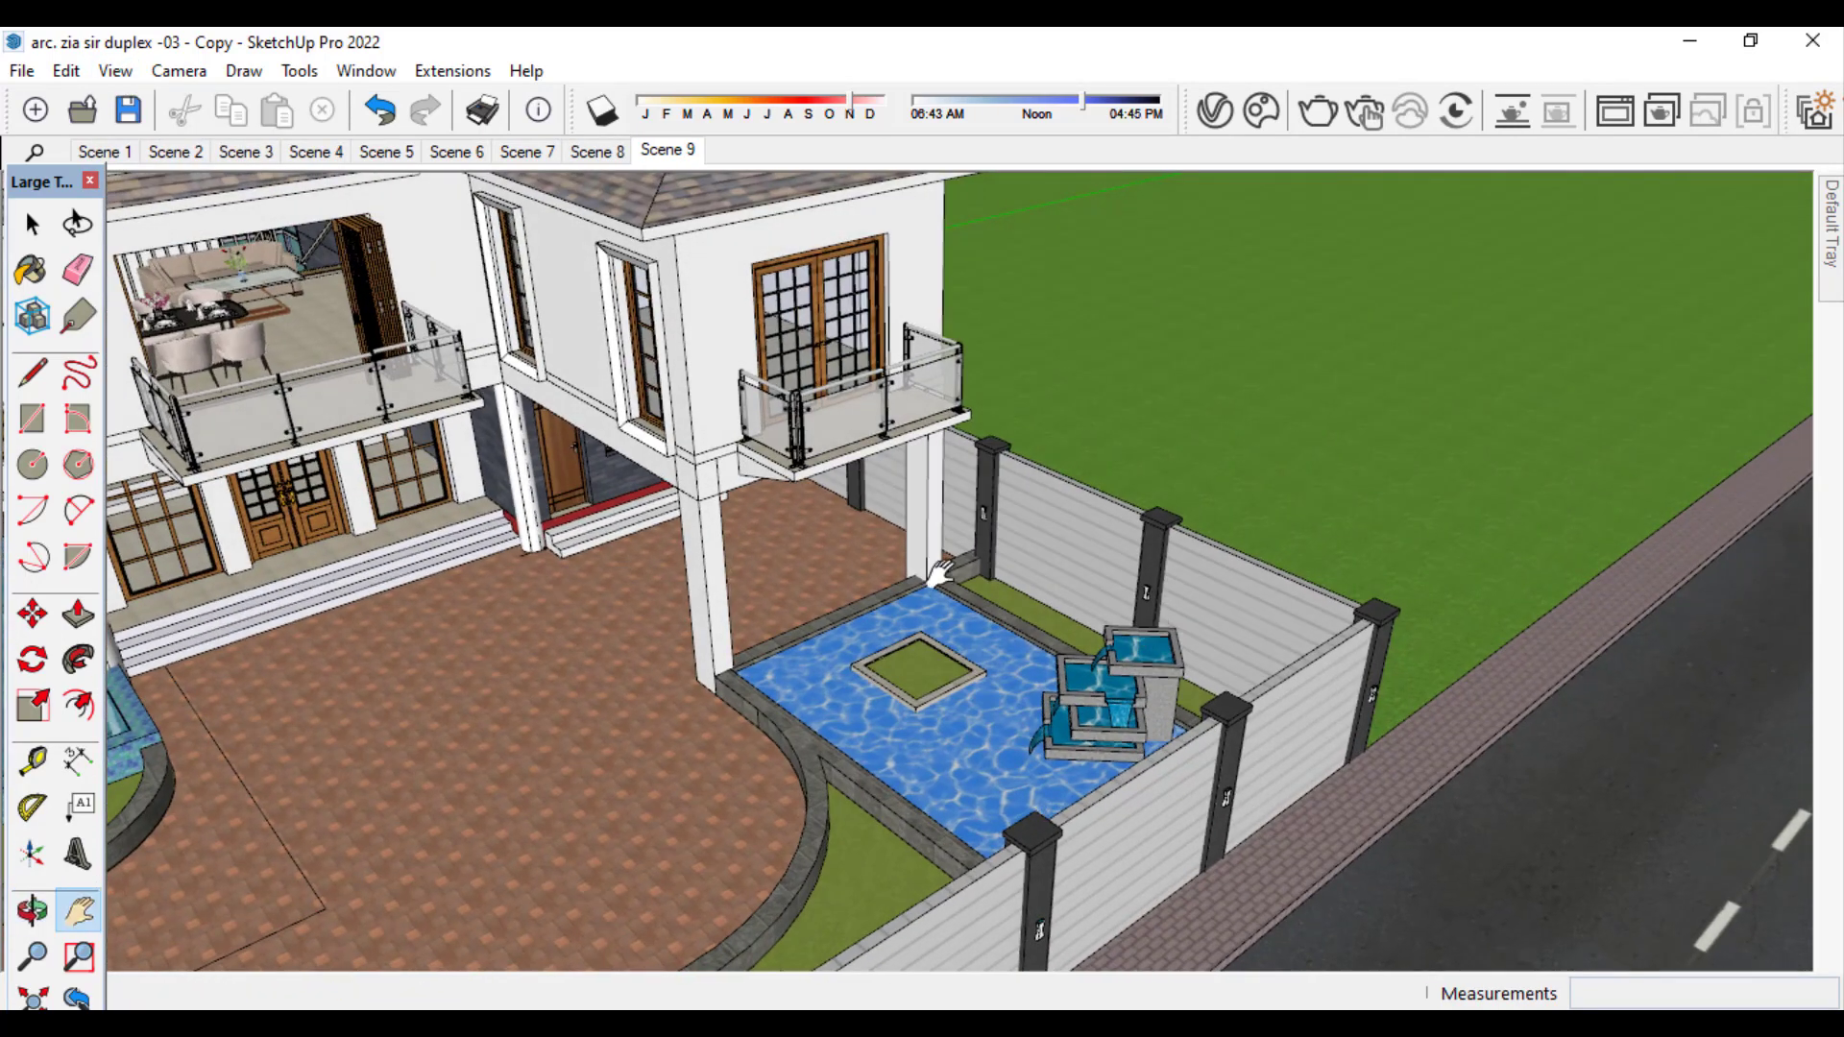
scroll(939, 568, "down", 2)
left_click_drag(951, 538, 1255, 593)
scroll(1254, 594, "down", 2)
middle_click_drag(578, 486, 403, 471)
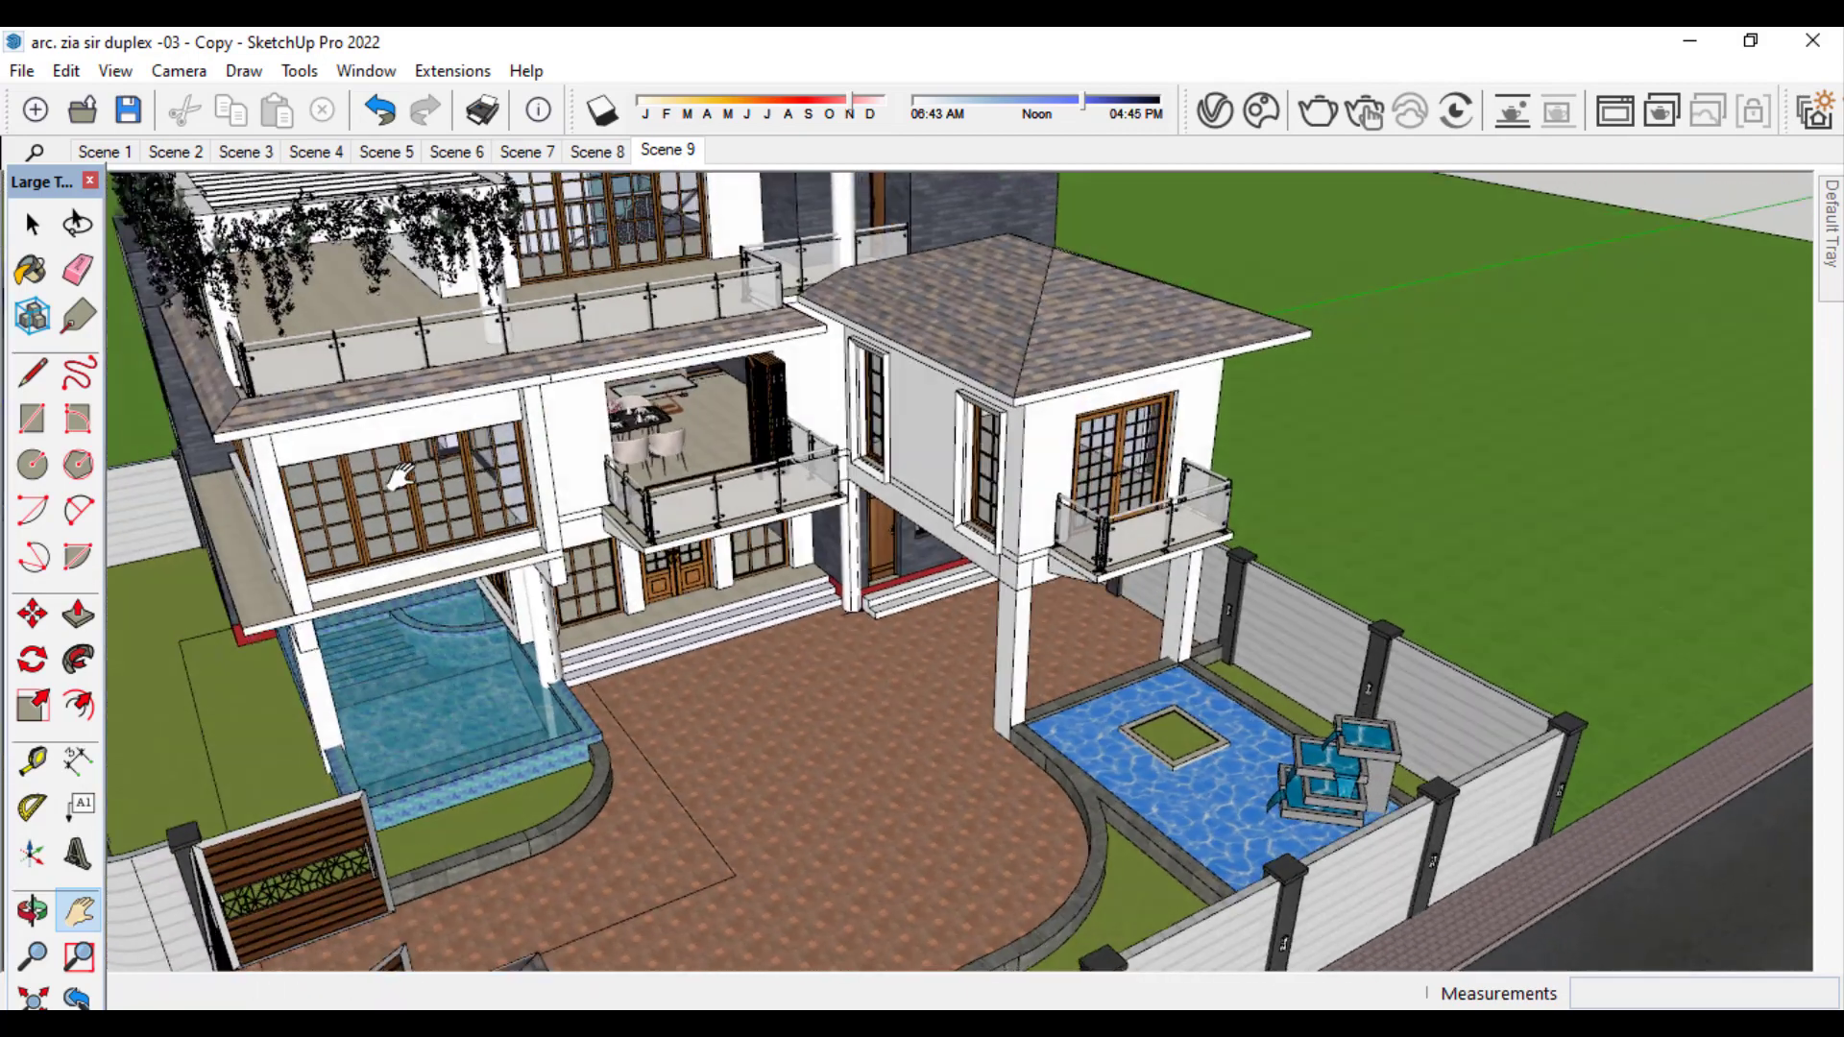
left_click_drag(413, 309, 538, 344)
scroll(586, 363, "up", 3)
middle_click_drag(584, 332, 445, 272)
middle_click_drag(753, 555, 760, 555, "shift")
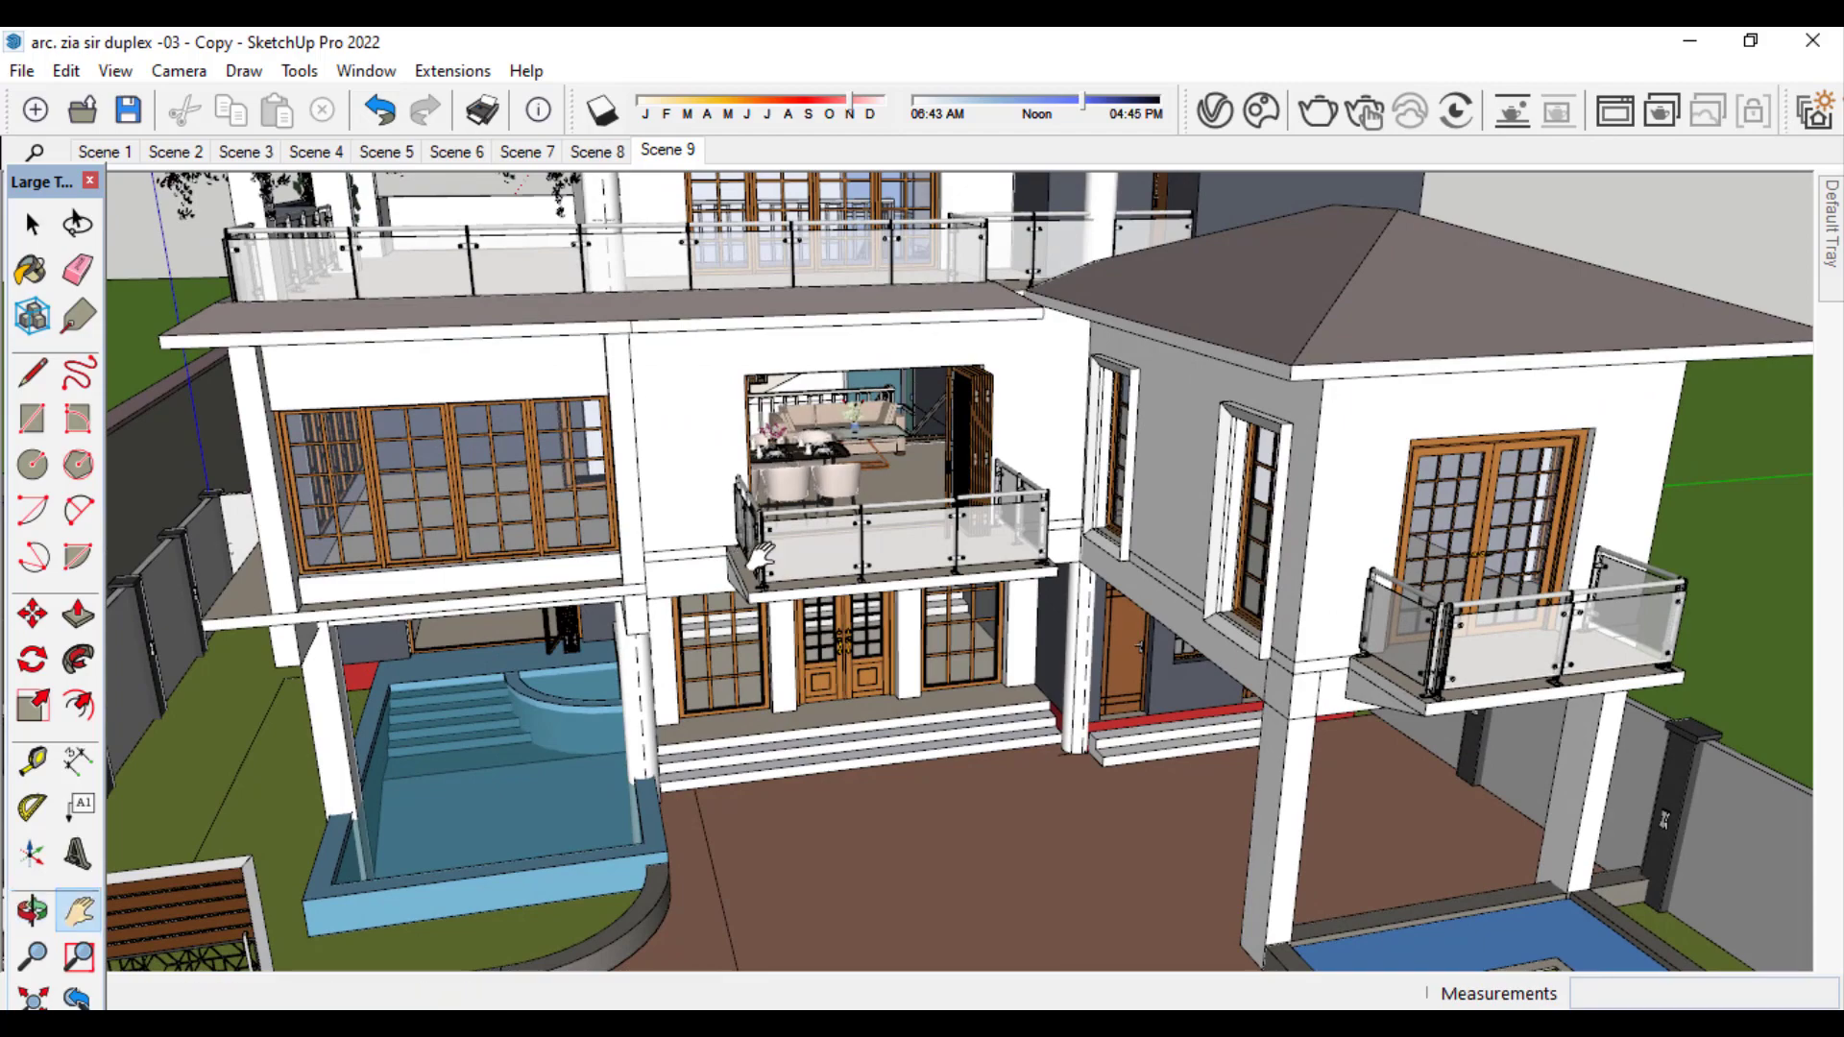
scroll(863, 369, "up", 4)
scroll(939, 730, "down", 5)
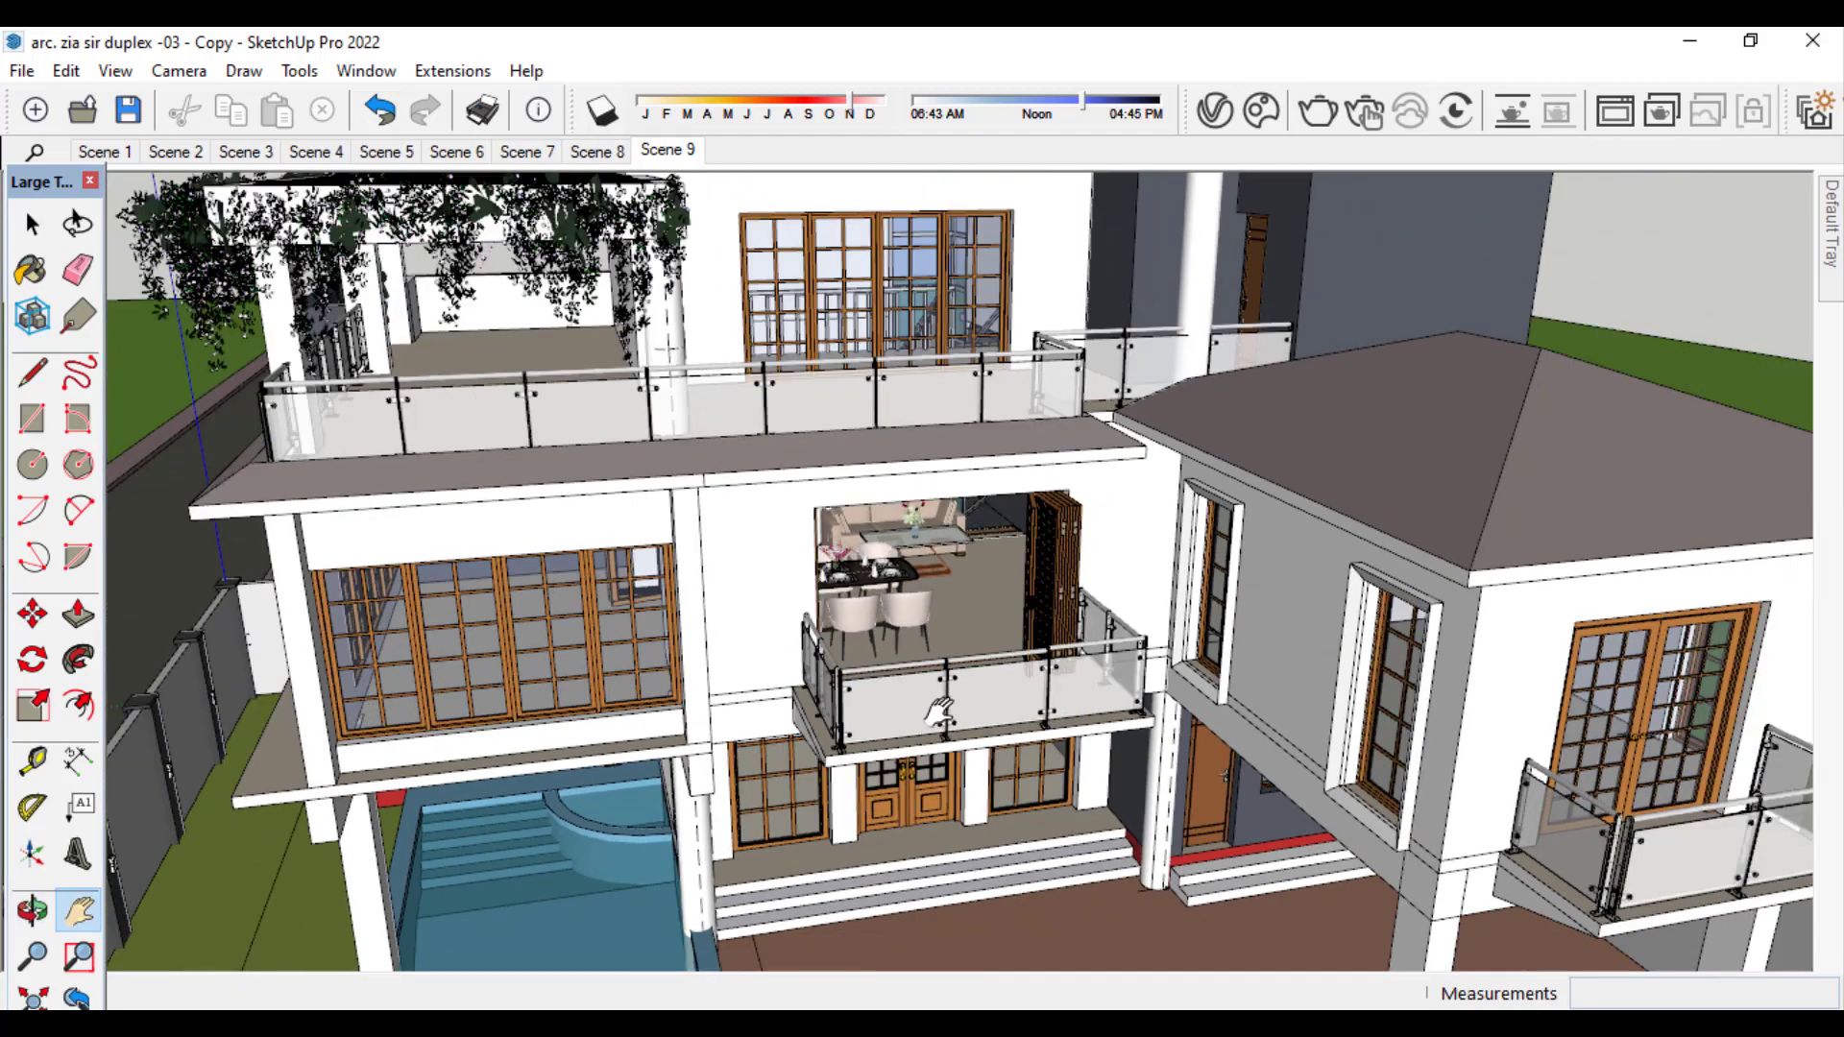
middle_click_drag(780, 697, 649, 234)
scroll(893, 417, "down", 3)
middle_click_drag(928, 699, 965, 678)
scroll(970, 672, "up", 2)
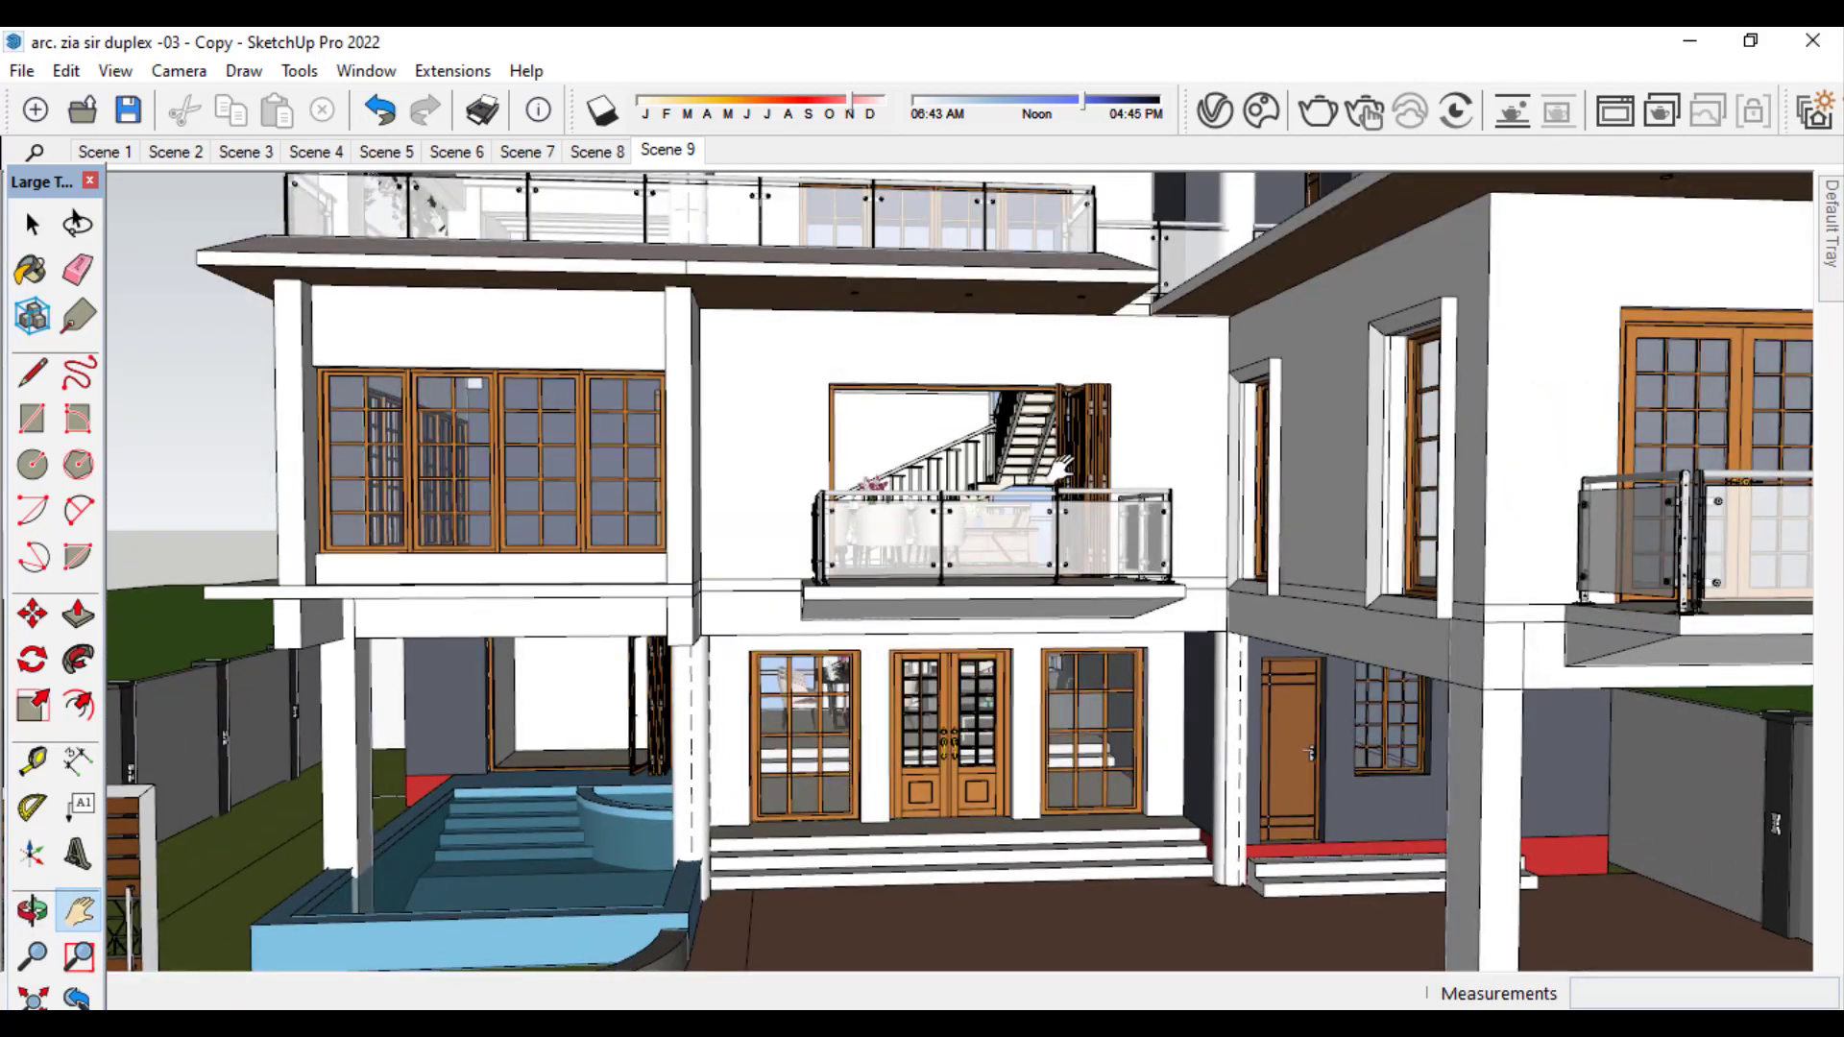
- Add a tenth scene looking through the open folding doors across the dining table towards the sofa and staircase
scroll(975, 665, "up", 4)
middle_click_drag(947, 691, 903, 768)
scroll(905, 774, "down", 2)
scroll(927, 384, "up", 6)
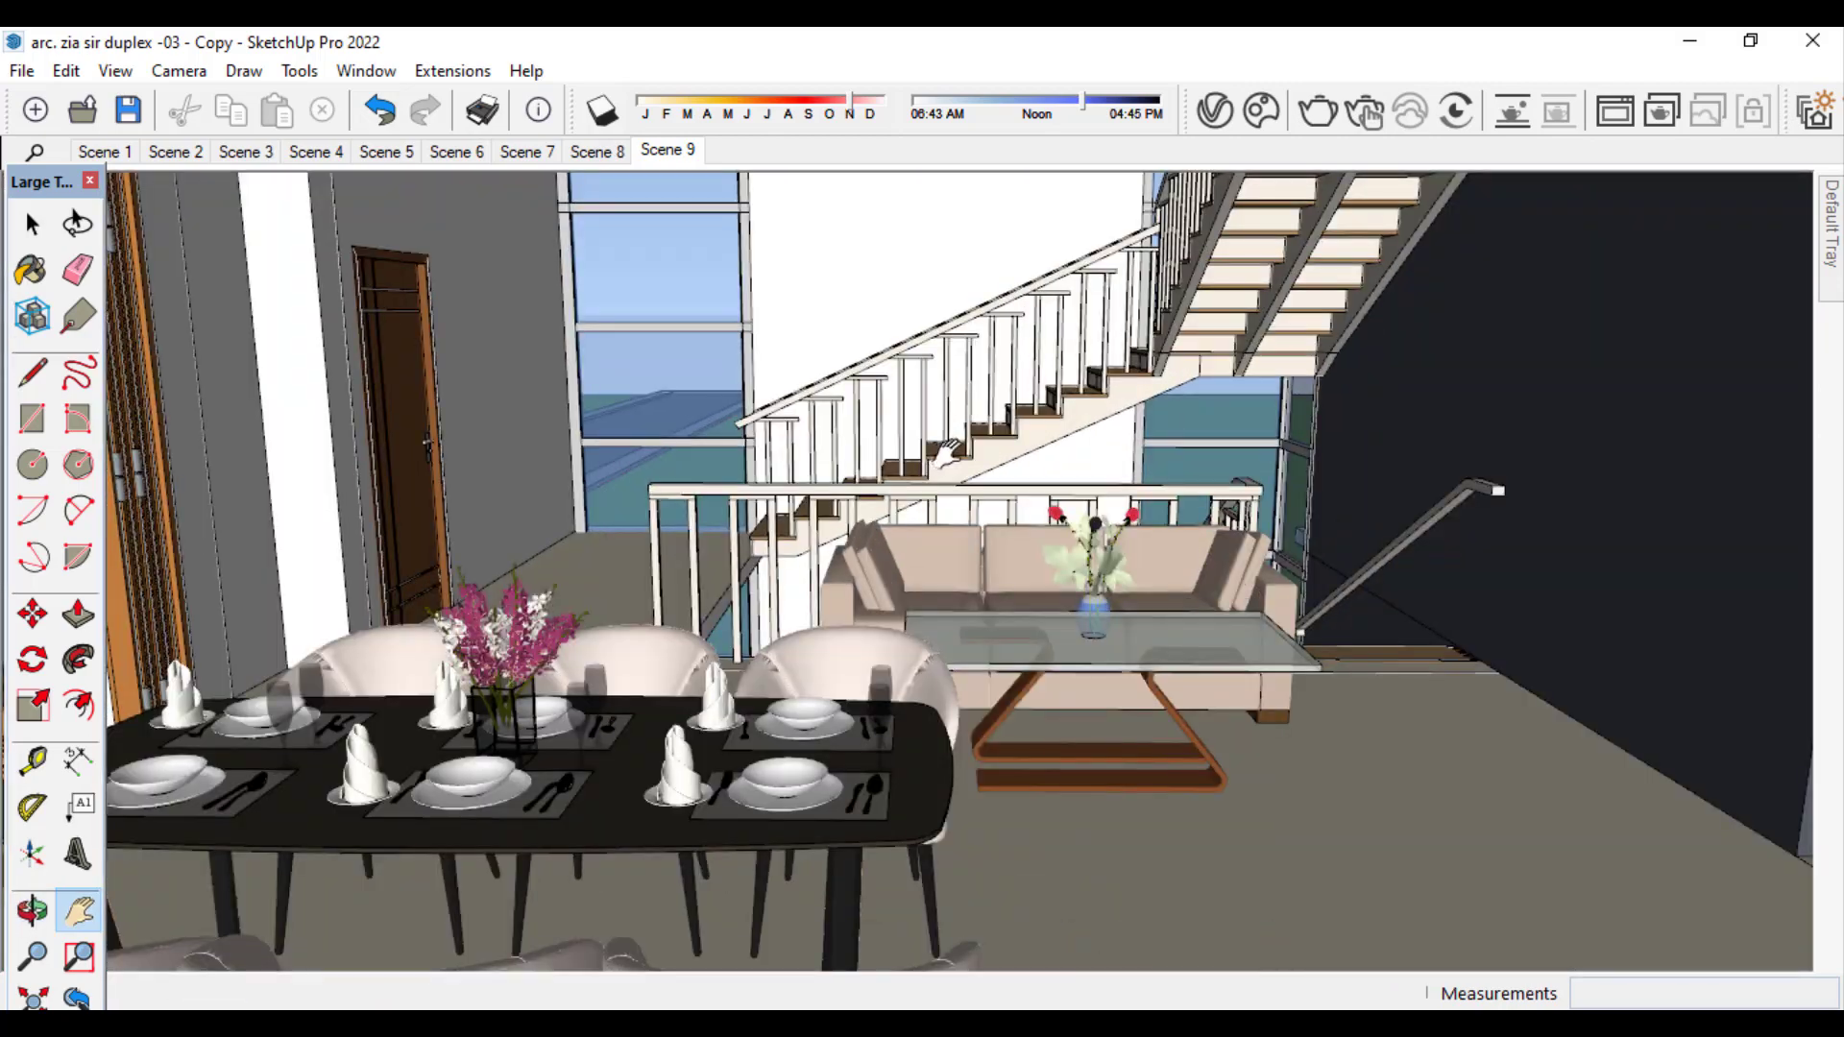
scroll(968, 461, "down", 2)
middle_click_drag(968, 461, 970, 495)
scroll(970, 495, "down", 4)
scroll(901, 684, "up", 3)
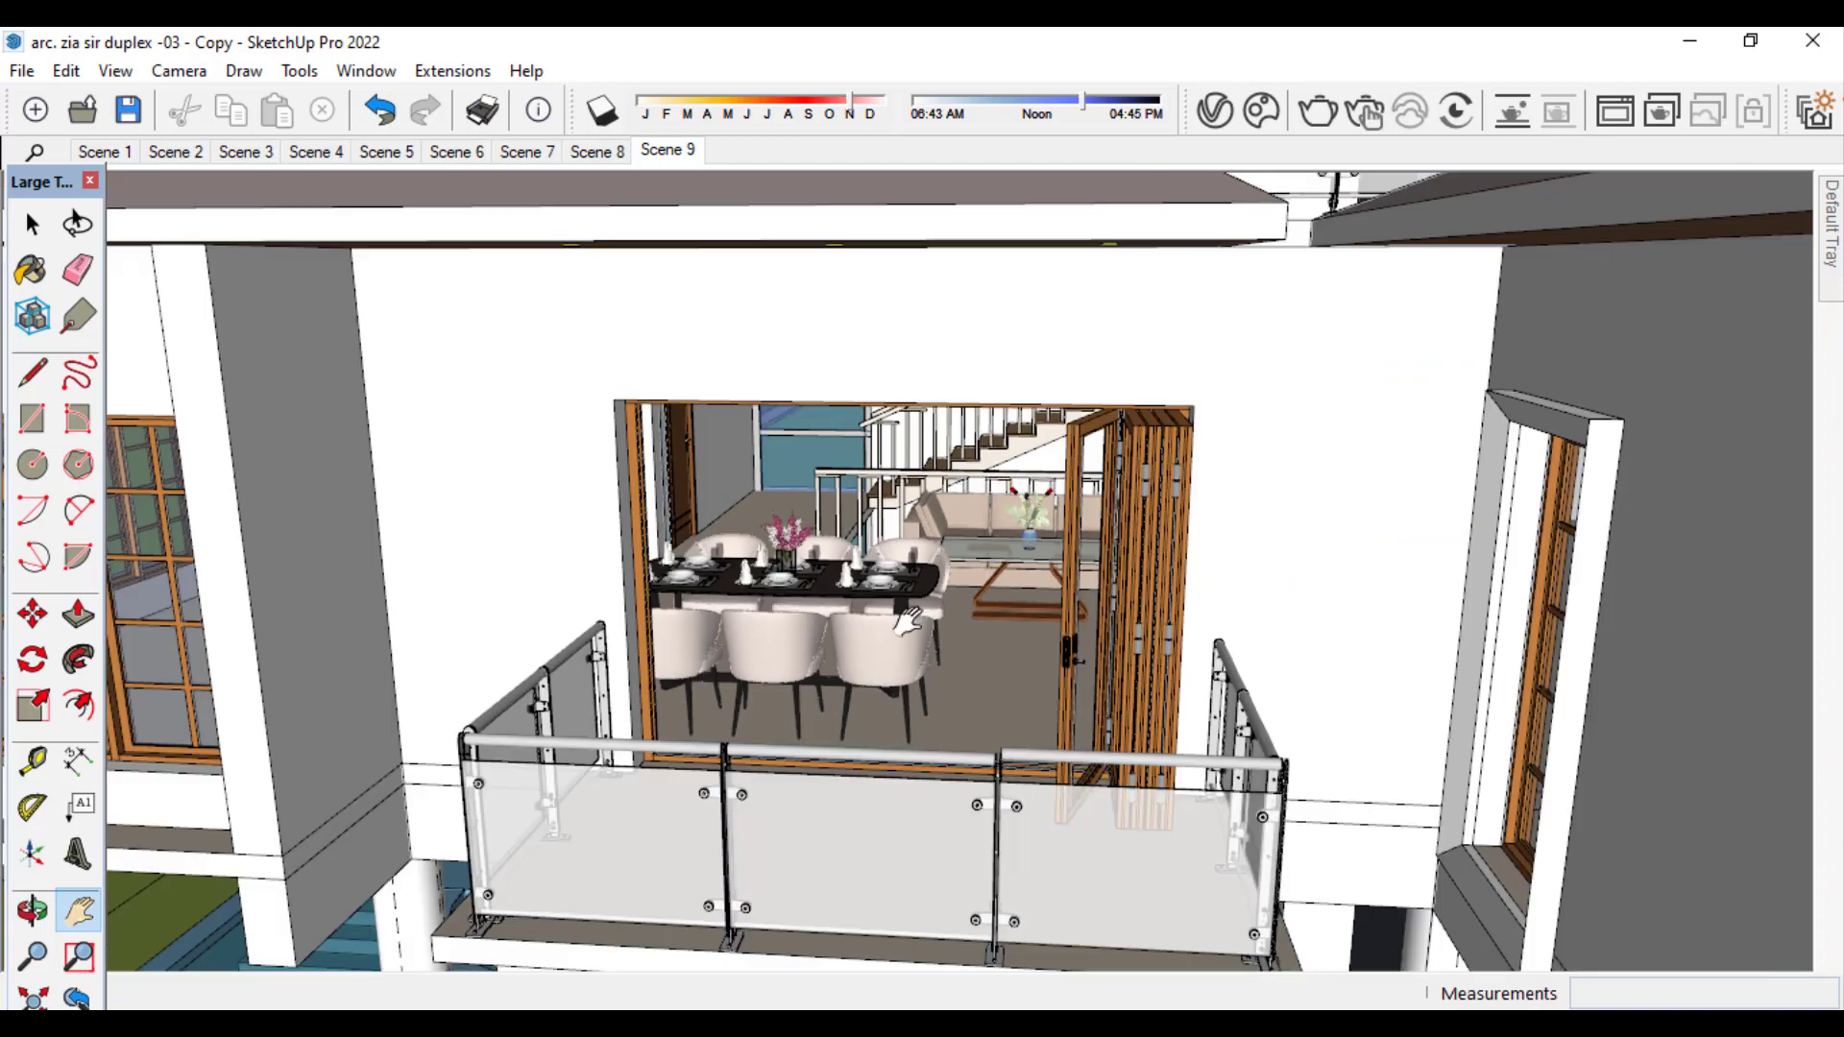
middle_click_drag(901, 684, 842, 691)
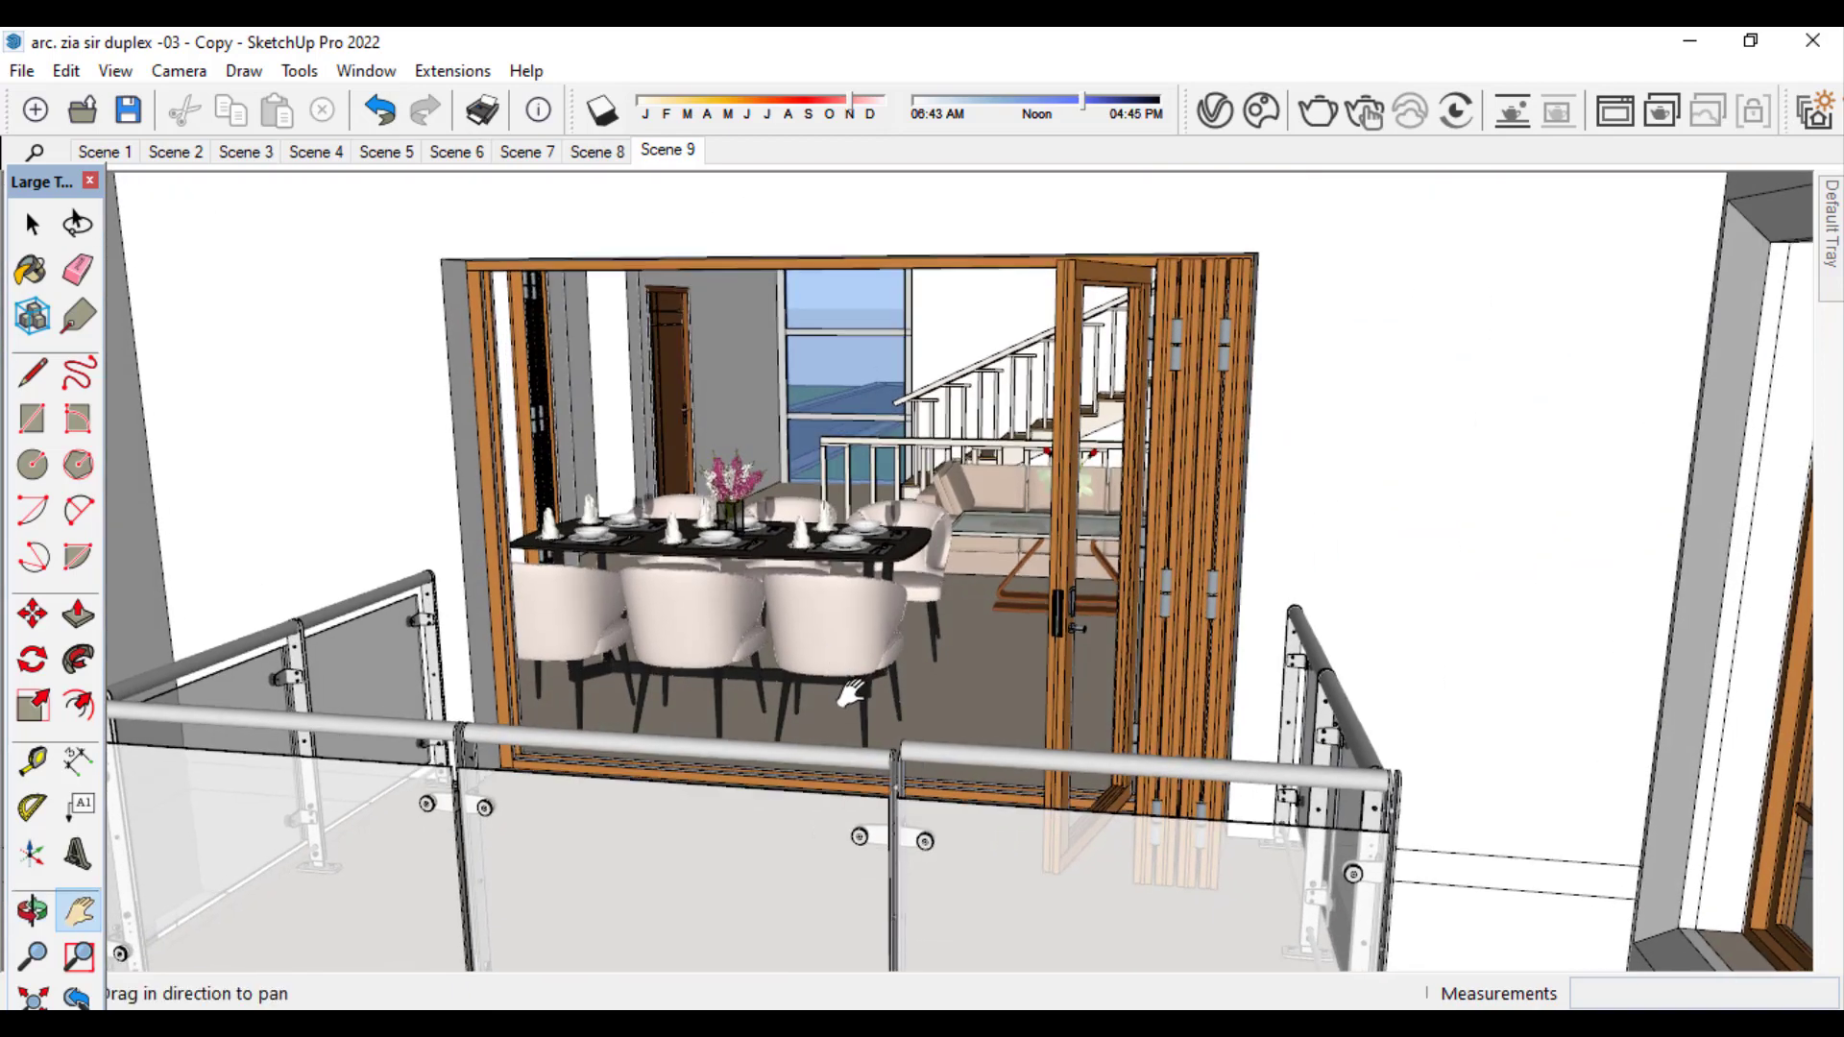
scroll(842, 691, "up", 4)
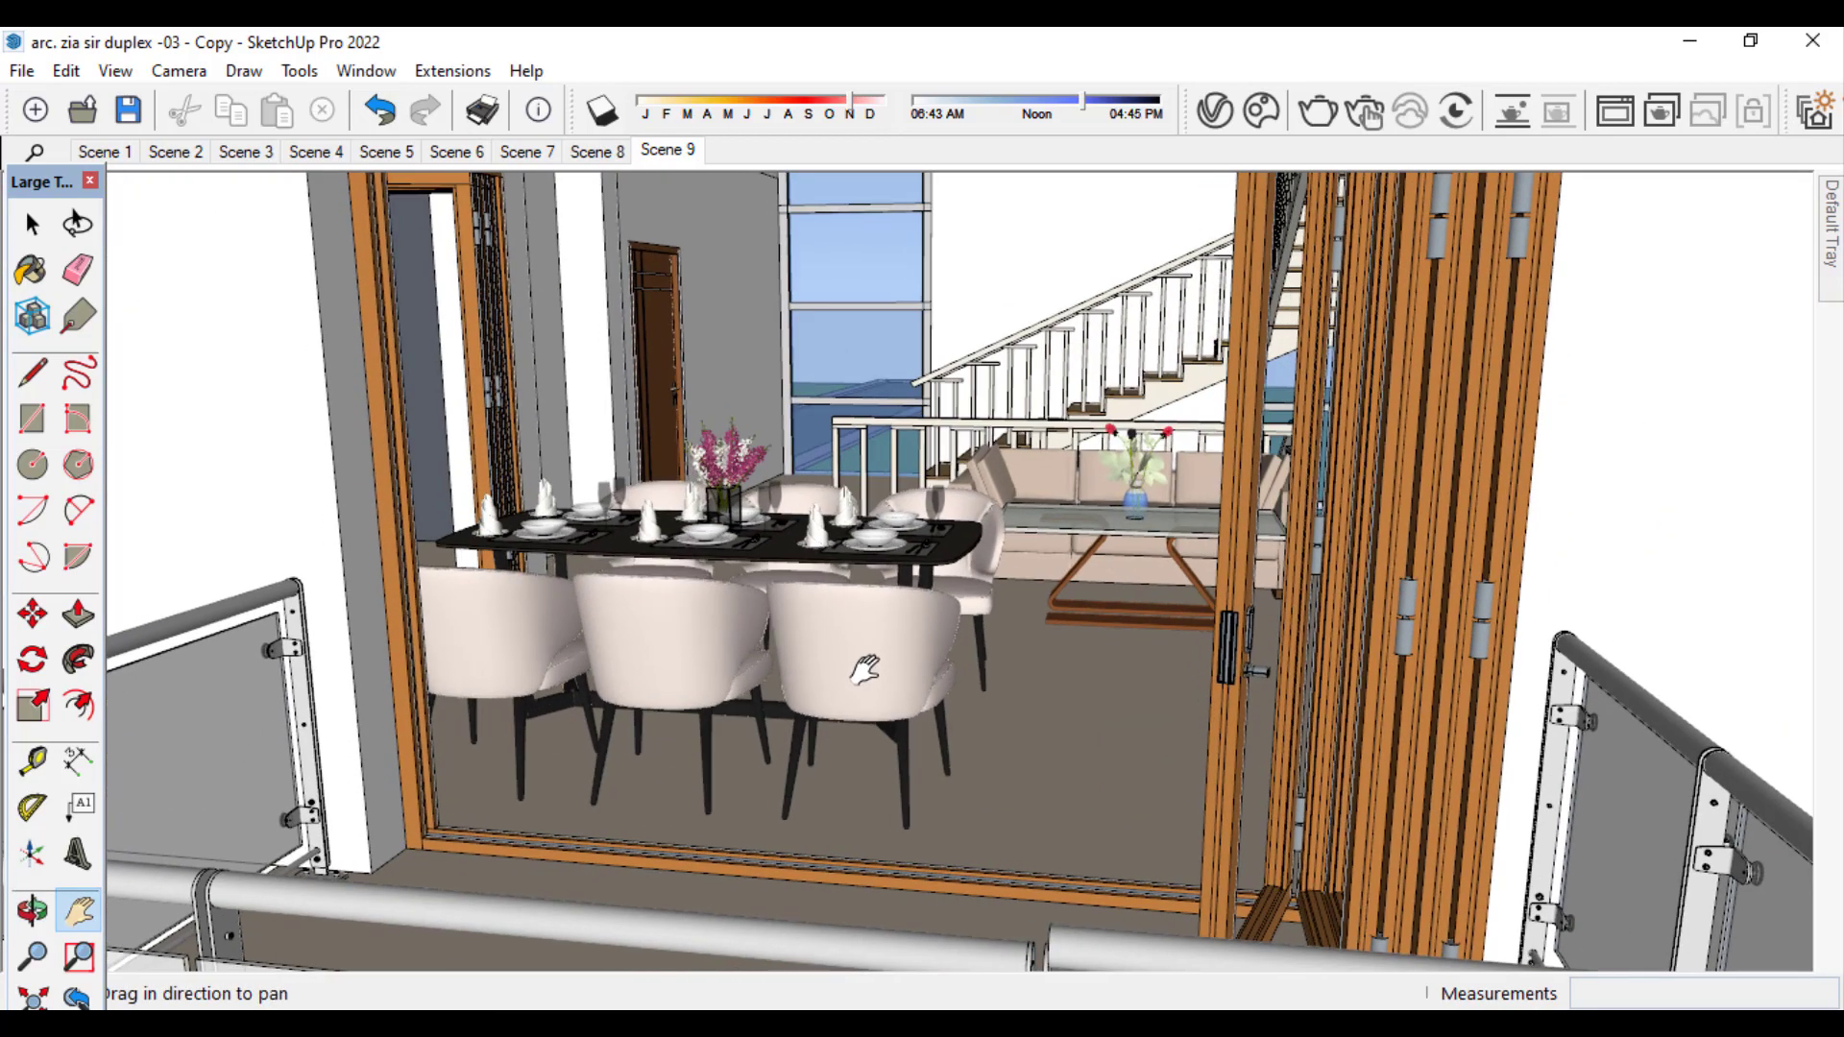
scroll(903, 659, "down", 2)
scroll(888, 643, "down", 2)
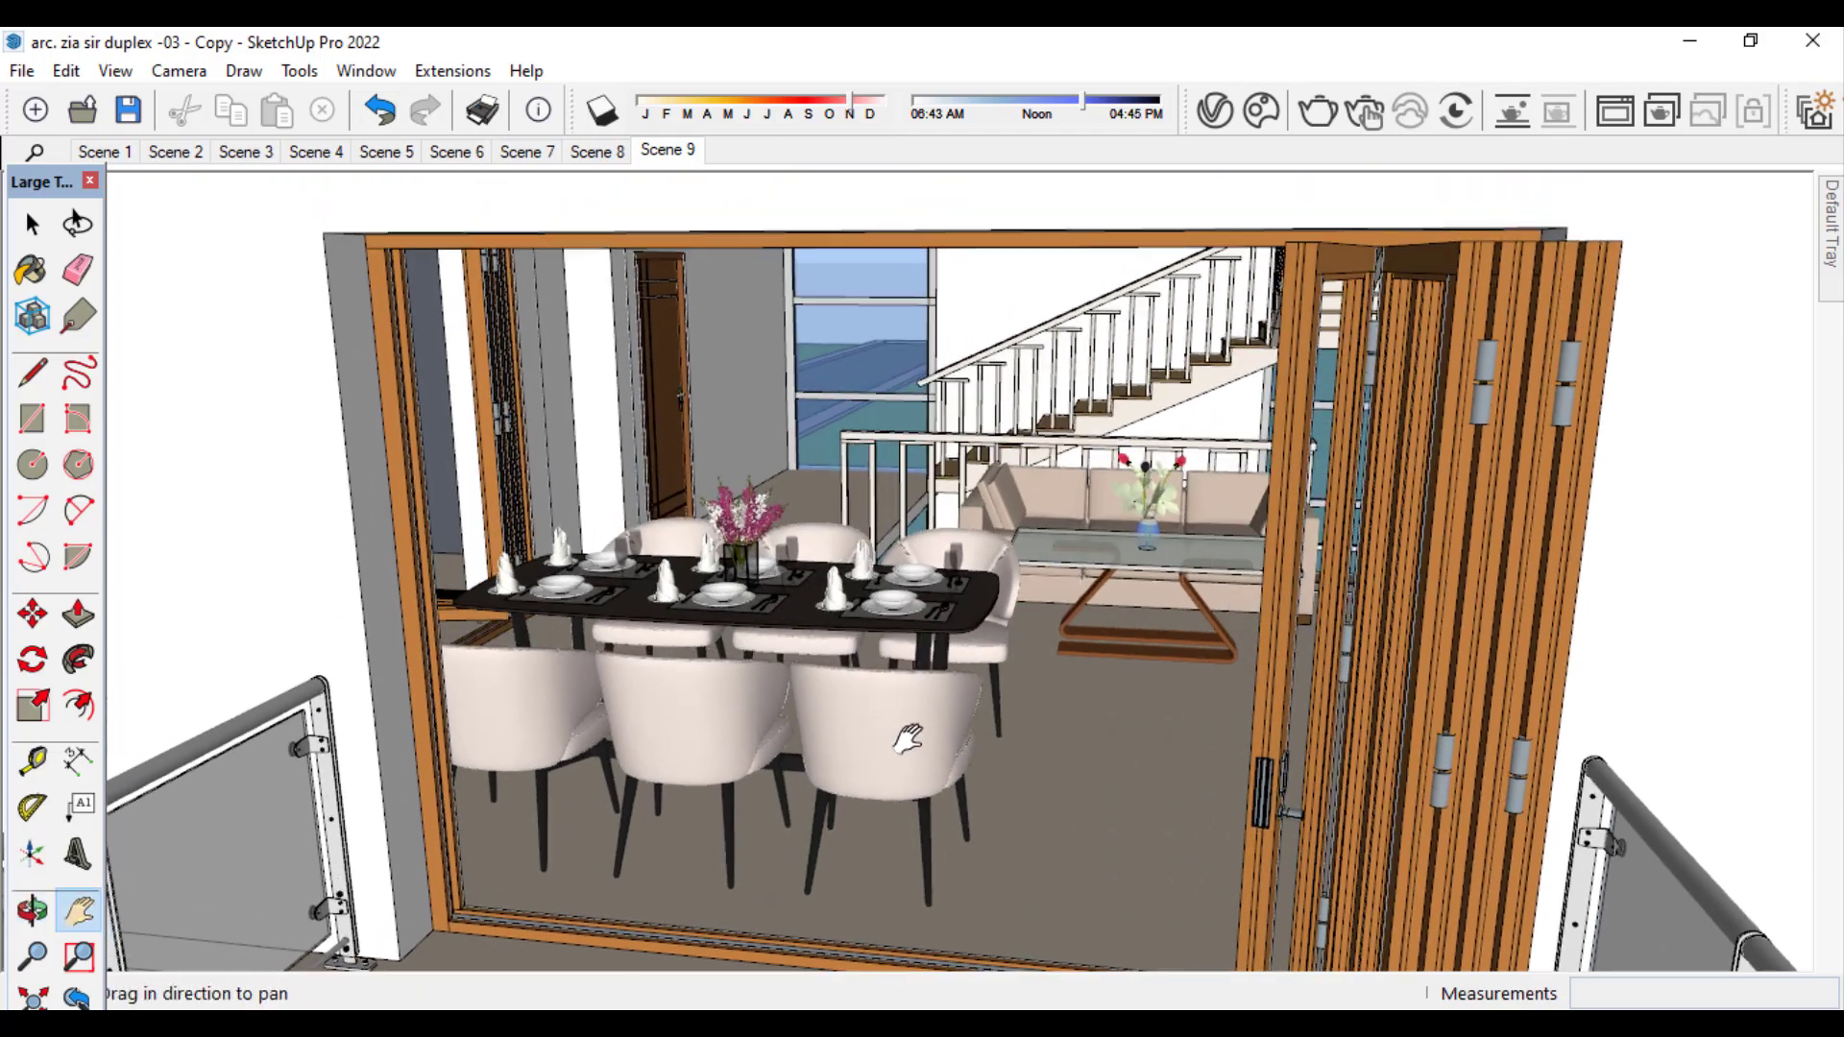
scroll(871, 626, "down", 2)
middle_click_drag(872, 627, 885, 680, "shift")
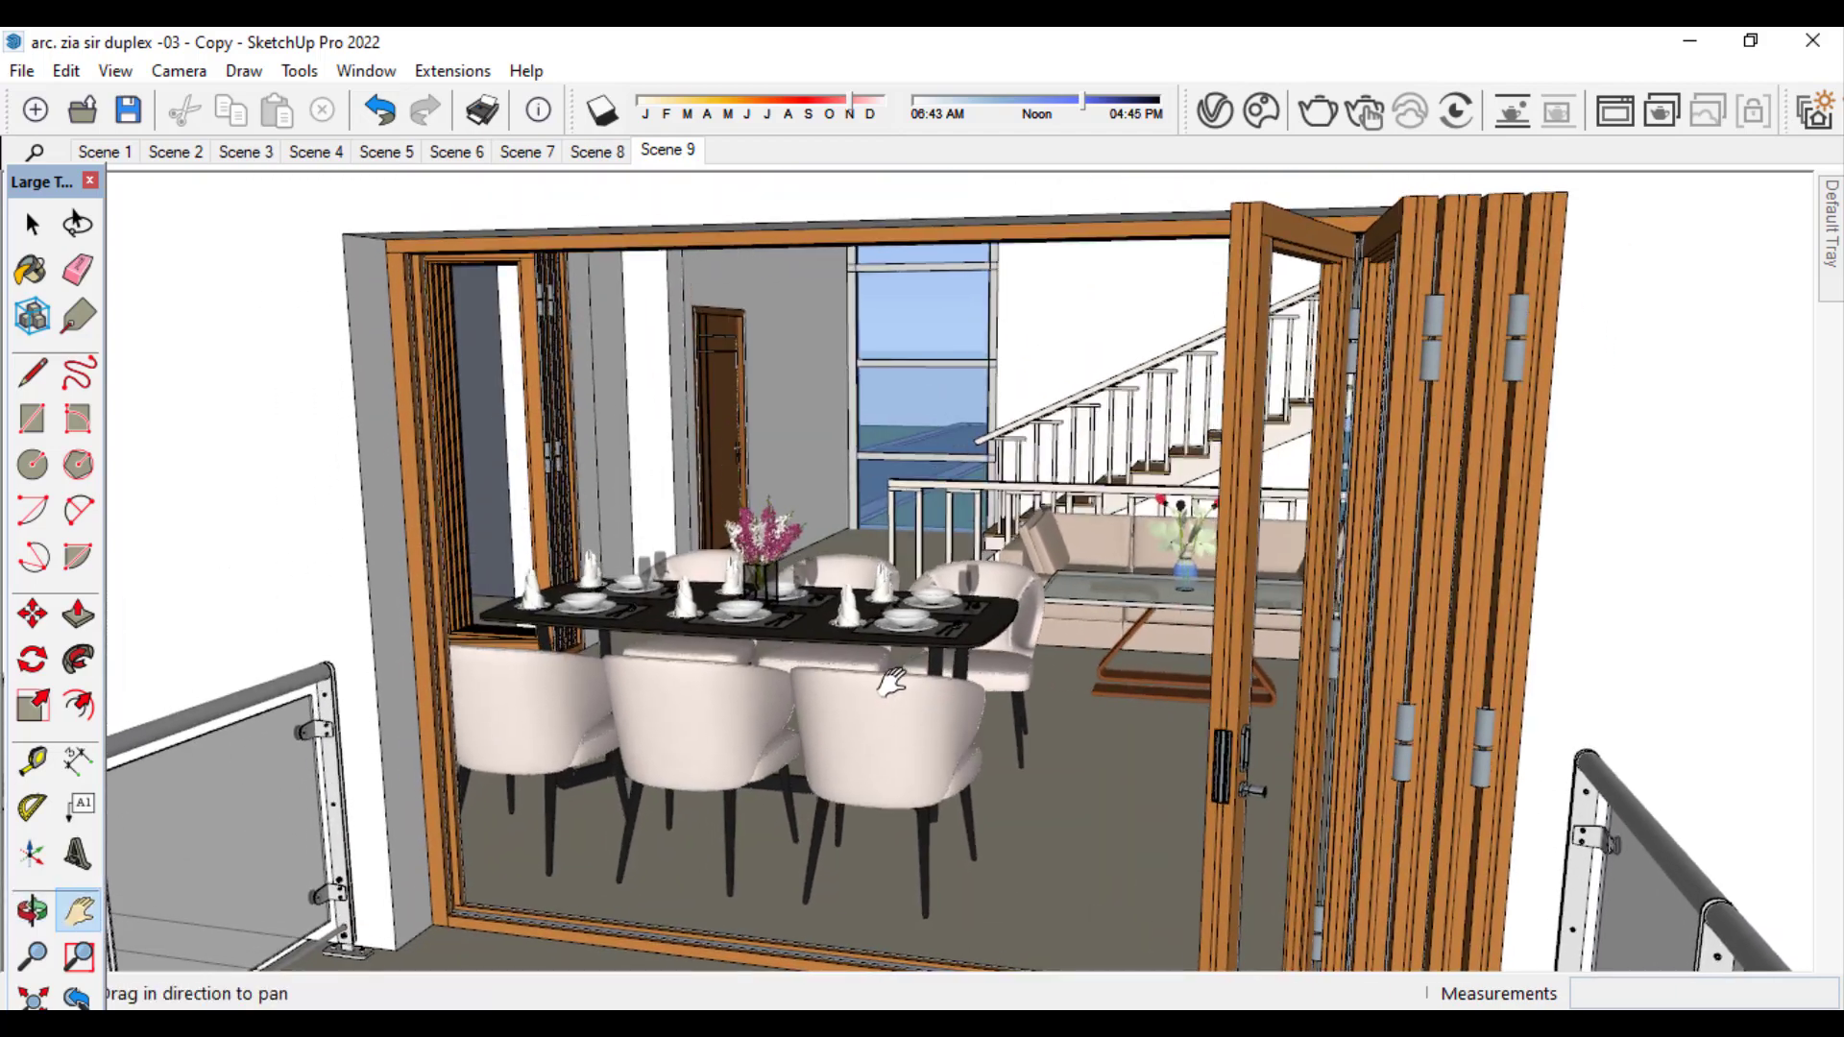
scroll(872, 648, "up", 3)
scroll(870, 667, "up", 4)
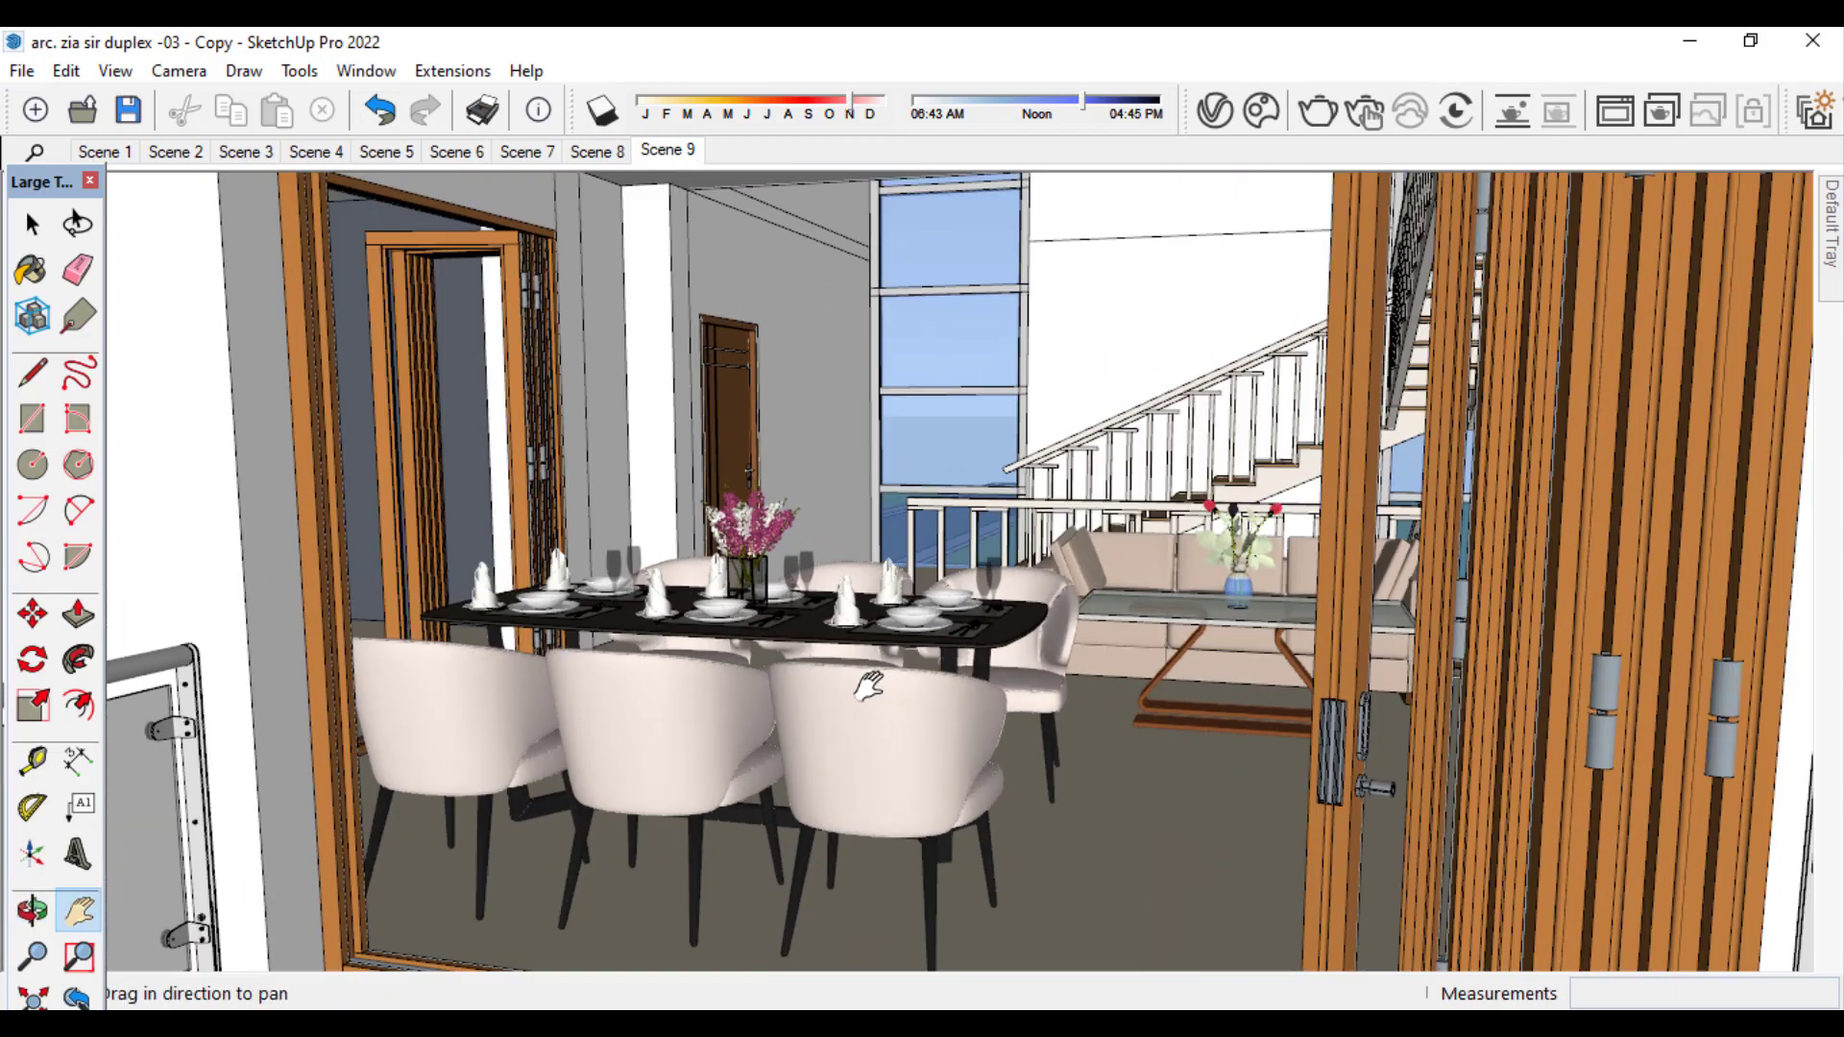
middle_click_drag(860, 672, 1046, 685, "shift")
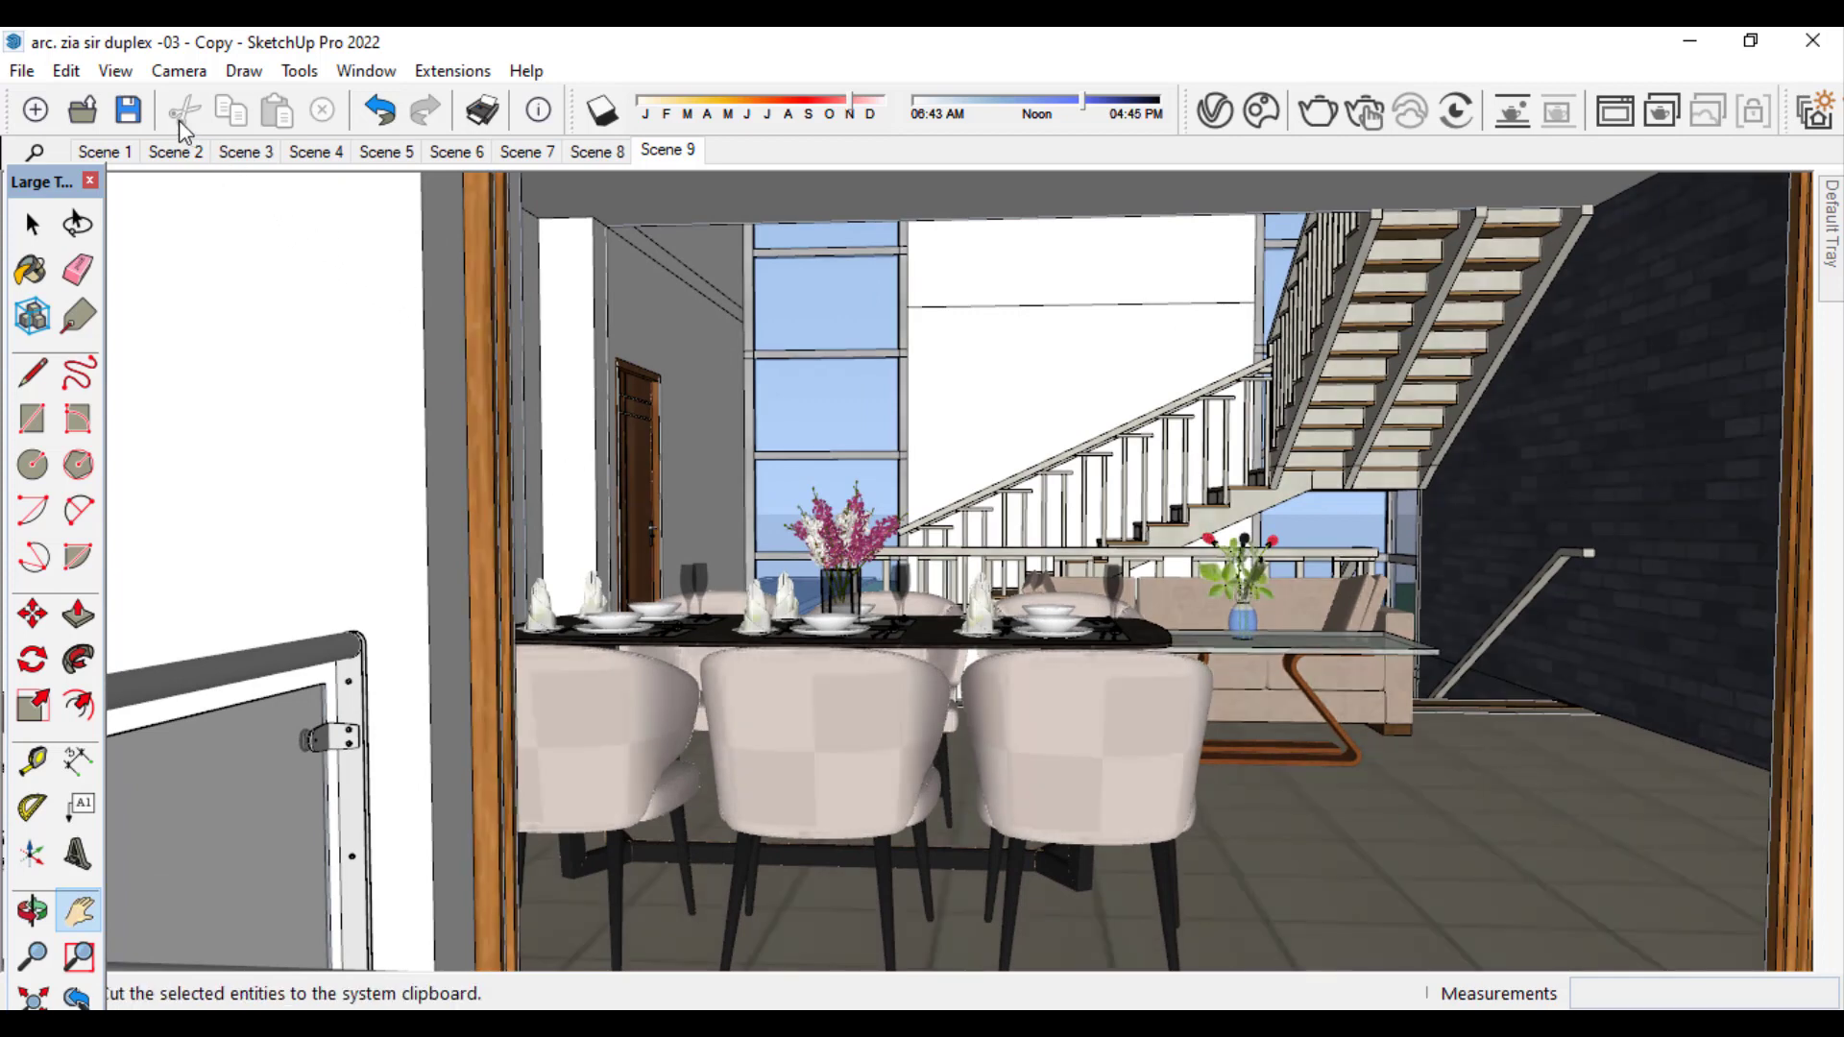
left_click(115, 70)
mouse_move(274, 555)
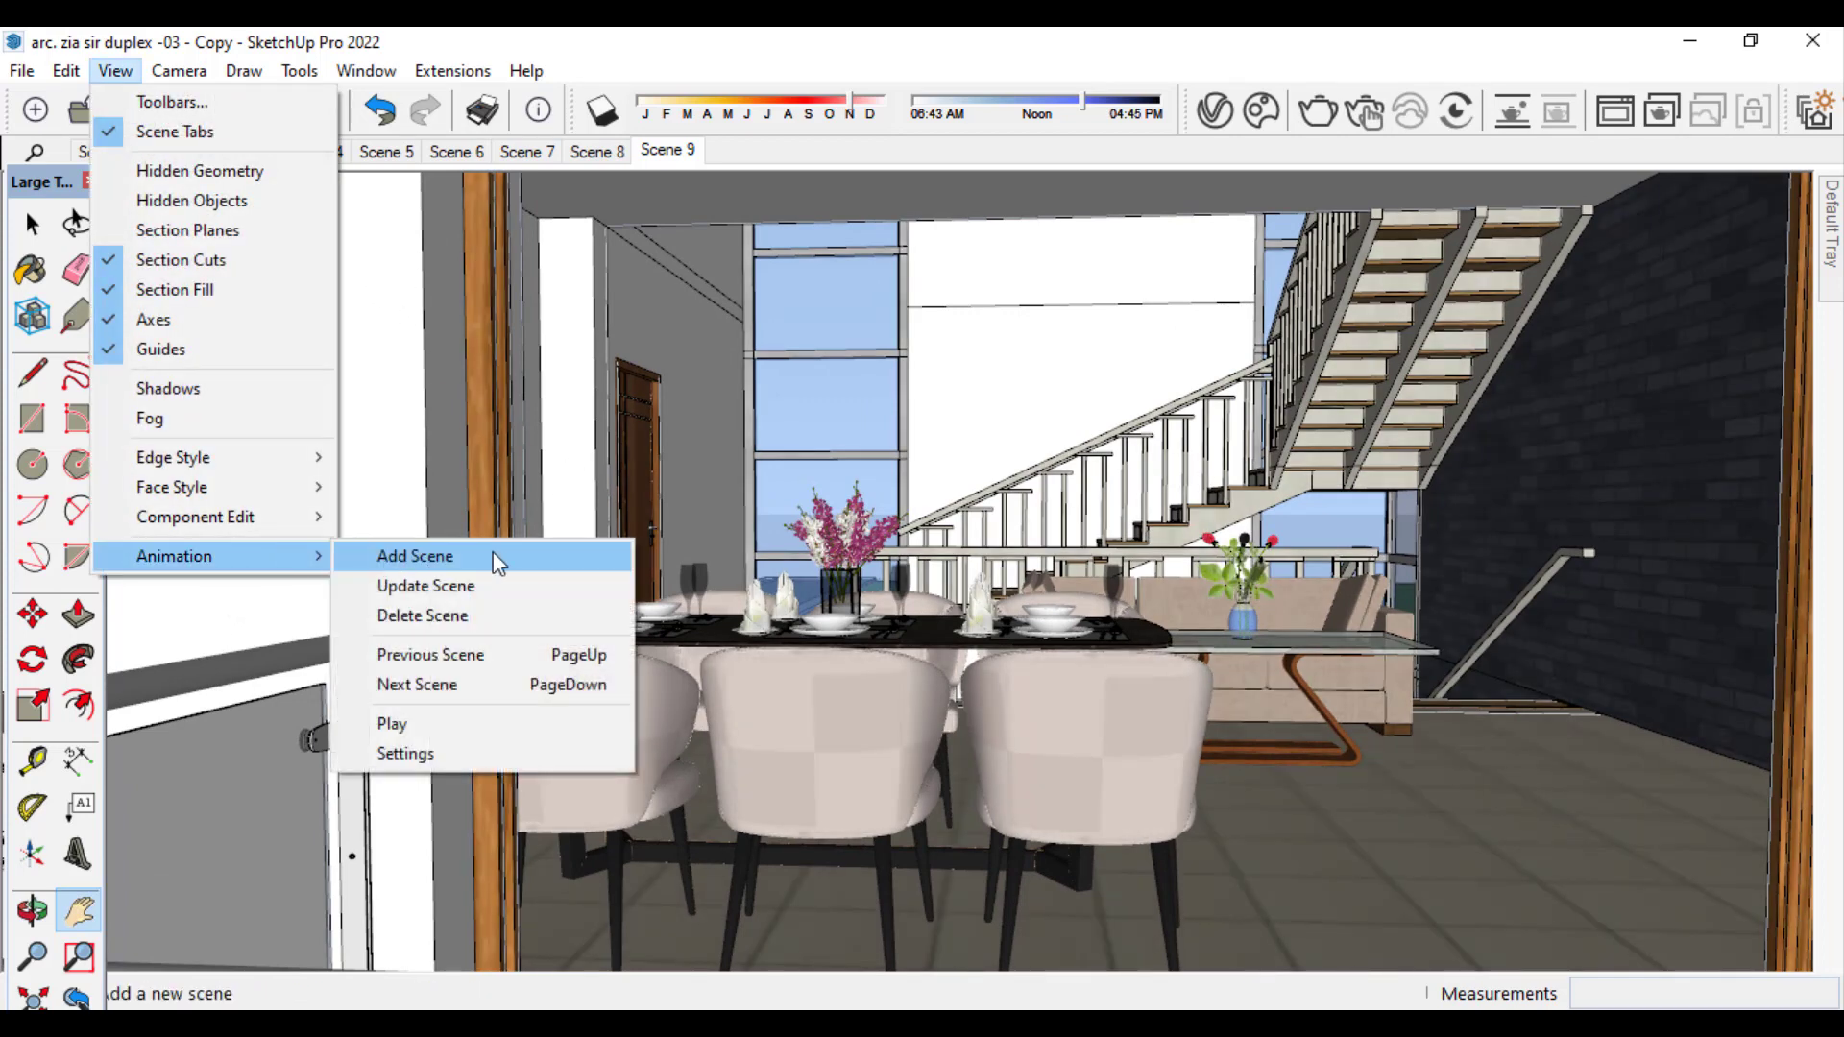
left_click(494, 556)
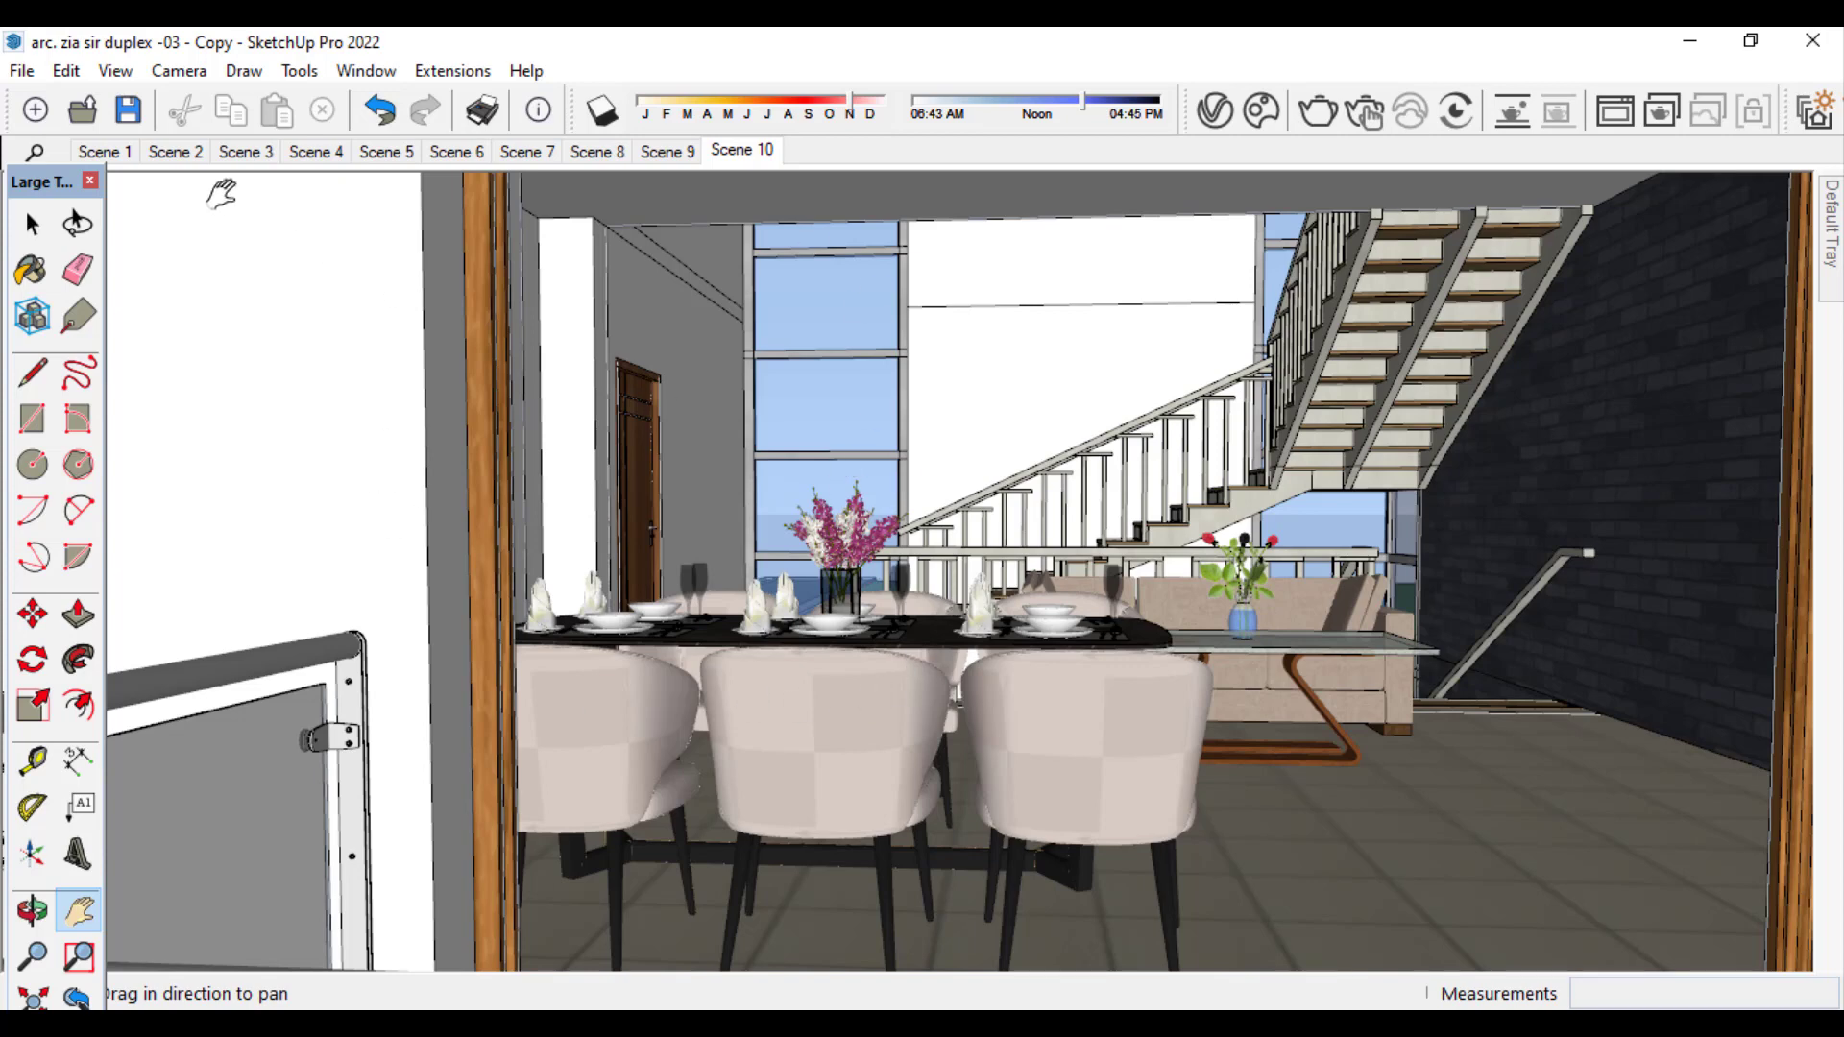
- Recall Scene 1 and examine the front balcony and the dining area behind its folding doors from closer angles
left_click(117, 159)
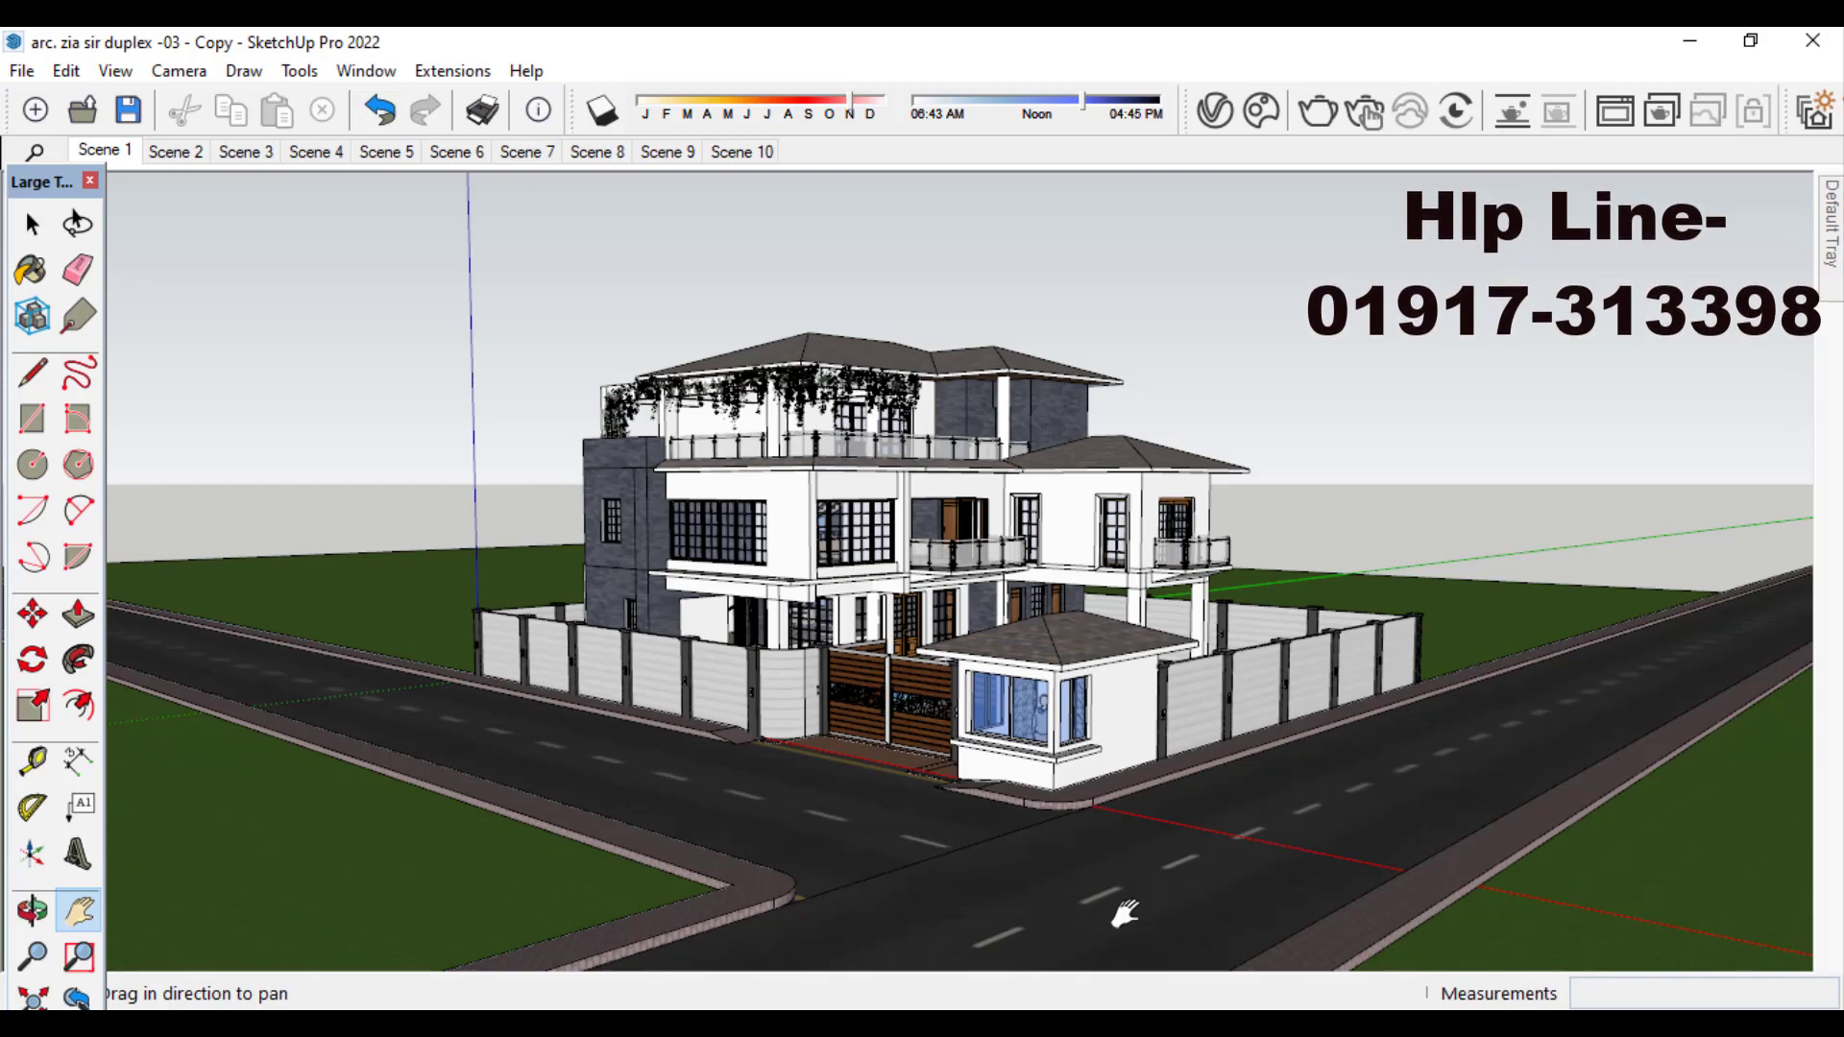
scroll(964, 580, "up", 4)
mouse_move(962, 480)
middle_mouse_down()
mouse_move(910, 617)
mouse_move(1289, 713)
middle_mouse_up()
scroll(941, 554, "up", 3)
scroll(941, 553, "up", 2)
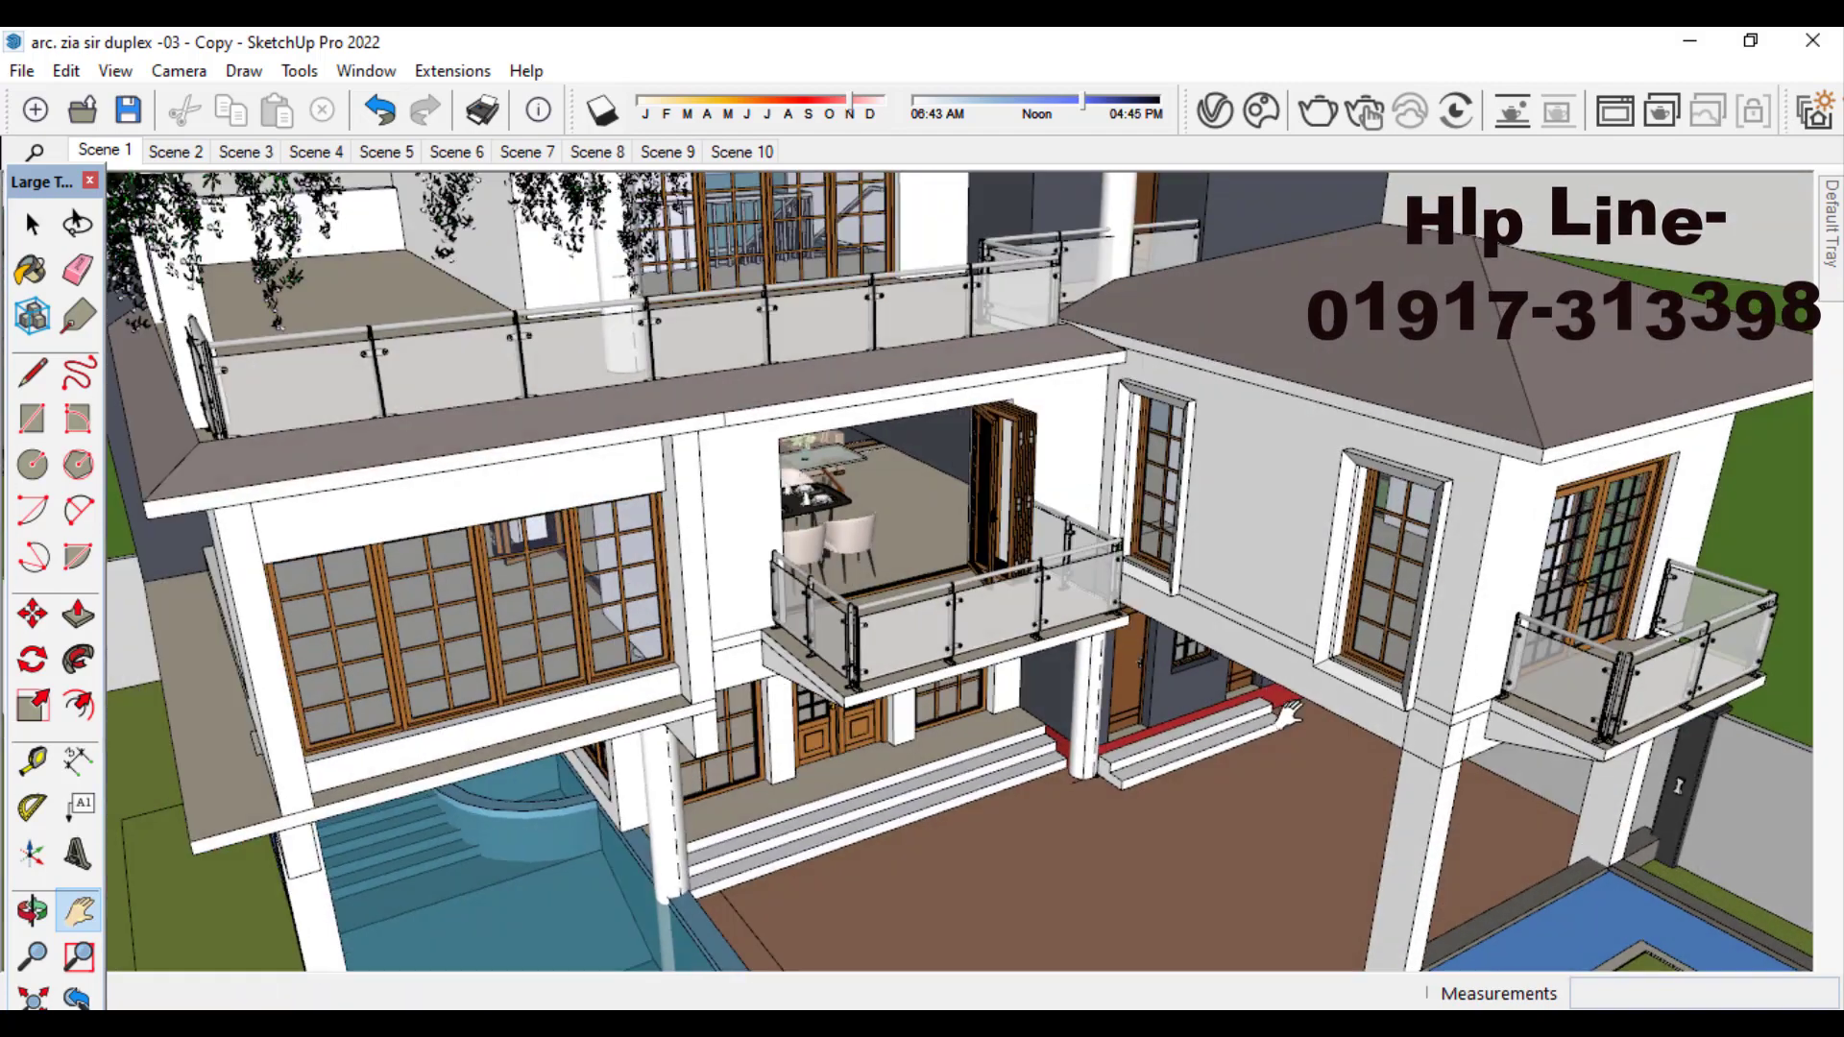
scroll(888, 530, "down", 3)
scroll(970, 555, "up", 5)
scroll(970, 555, "up", 3)
mouse_move(960, 555)
middle_mouse_down()
mouse_move(663, 573)
mouse_move(877, 563)
mouse_move(853, 575)
middle_mouse_up()
scroll(1069, 684, "down", 3)
scroll(646, 585, "up", 5)
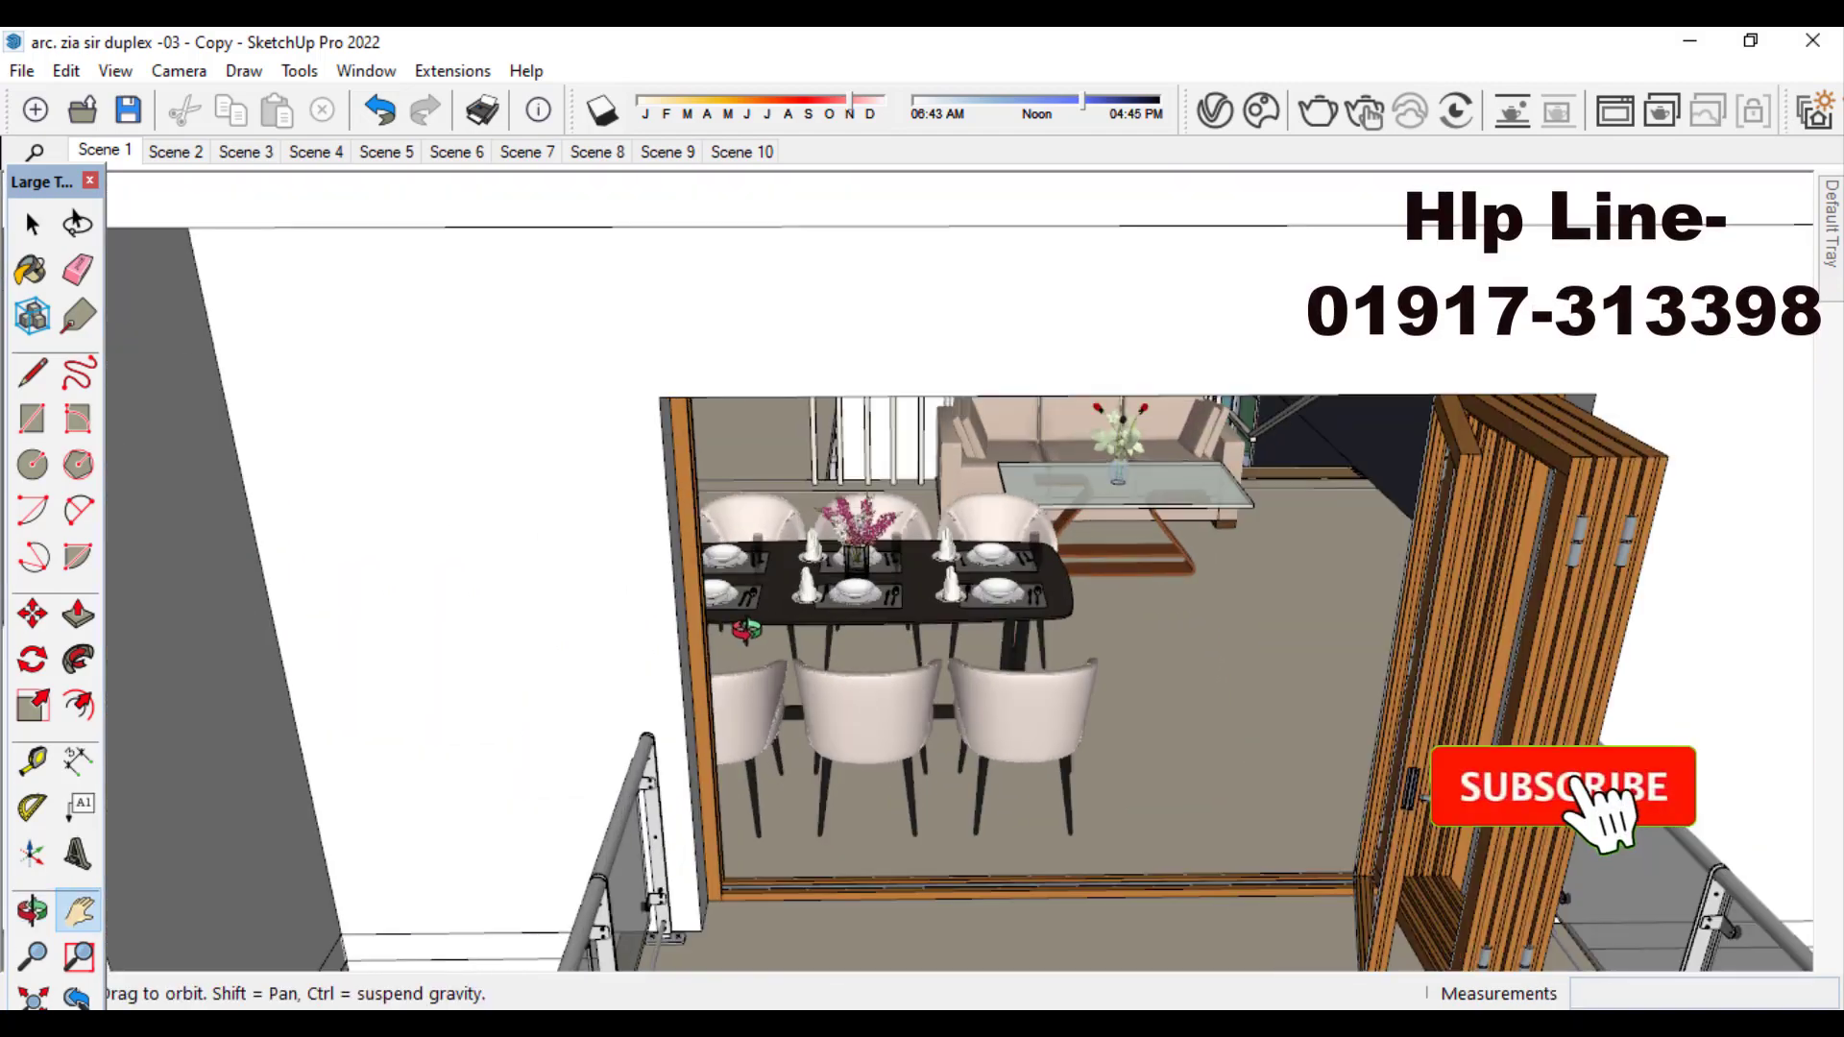
middle_click_drag(745, 629, 711, 632)
scroll(995, 686, "down", 3)
scroll(650, 663, "up", 2)
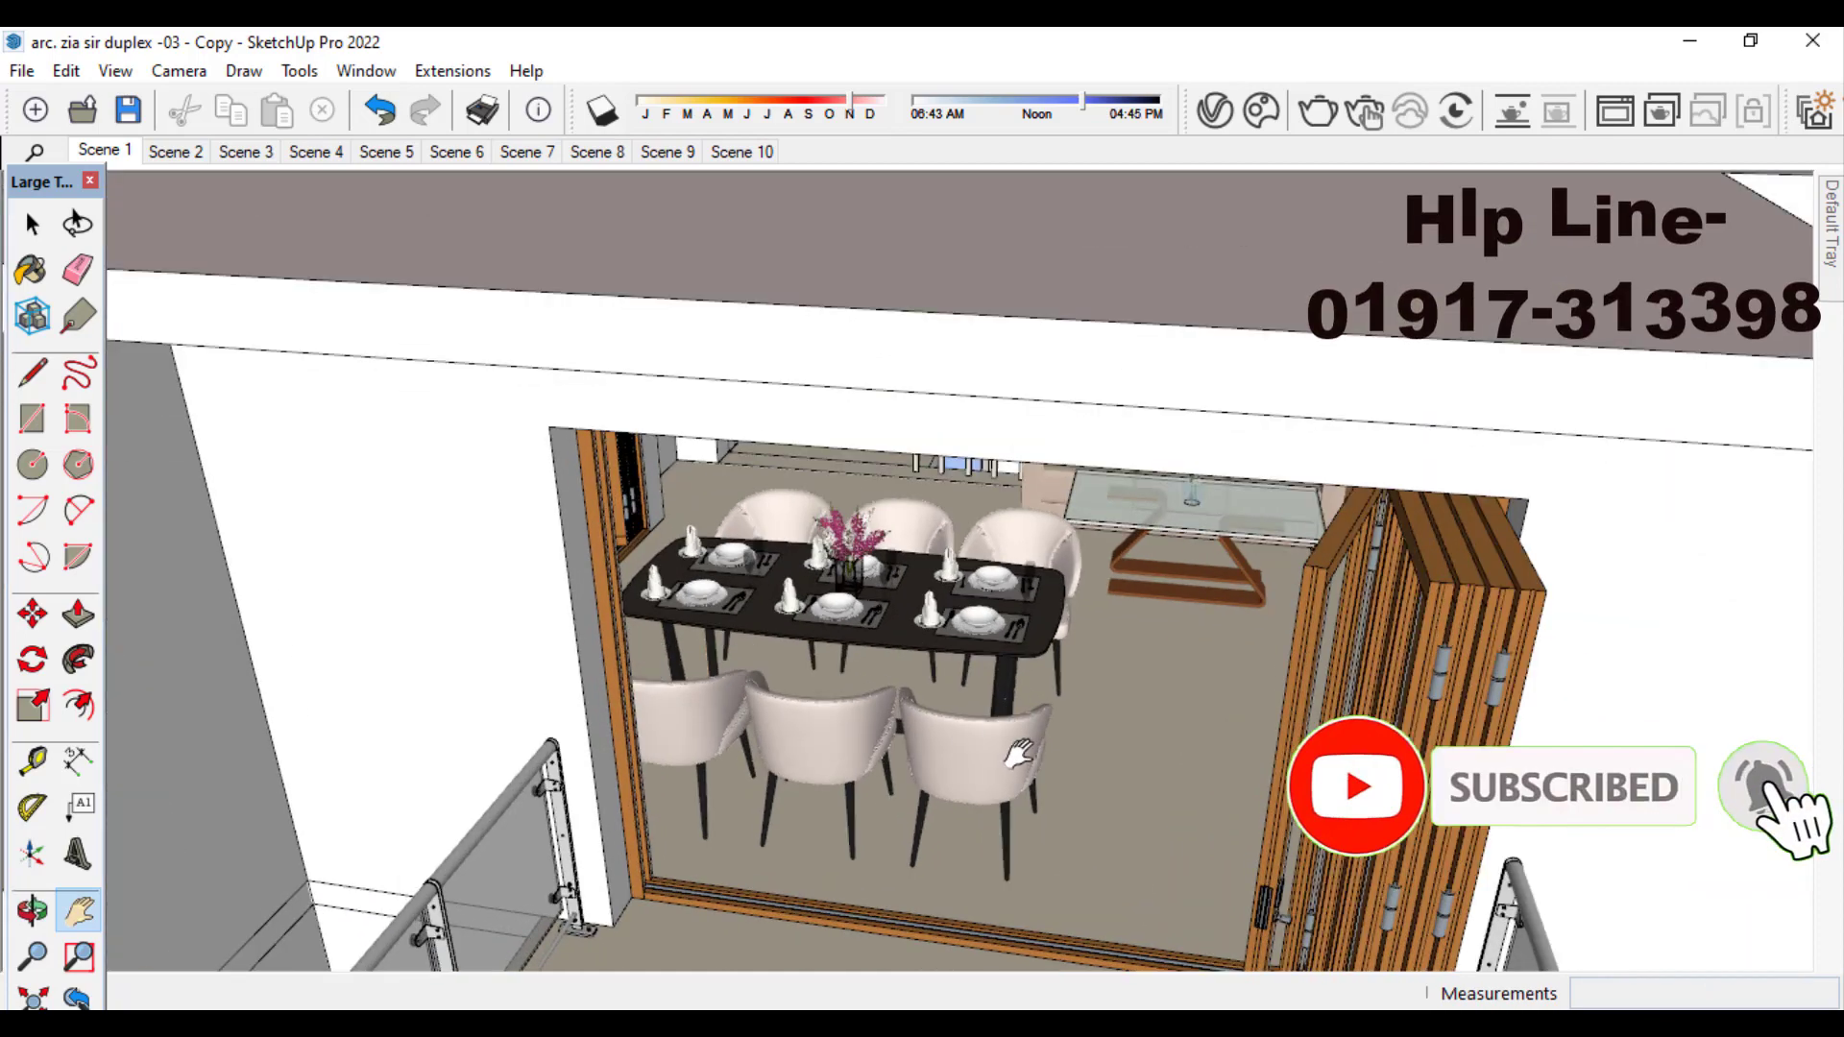
scroll(1018, 754, "down", 2)
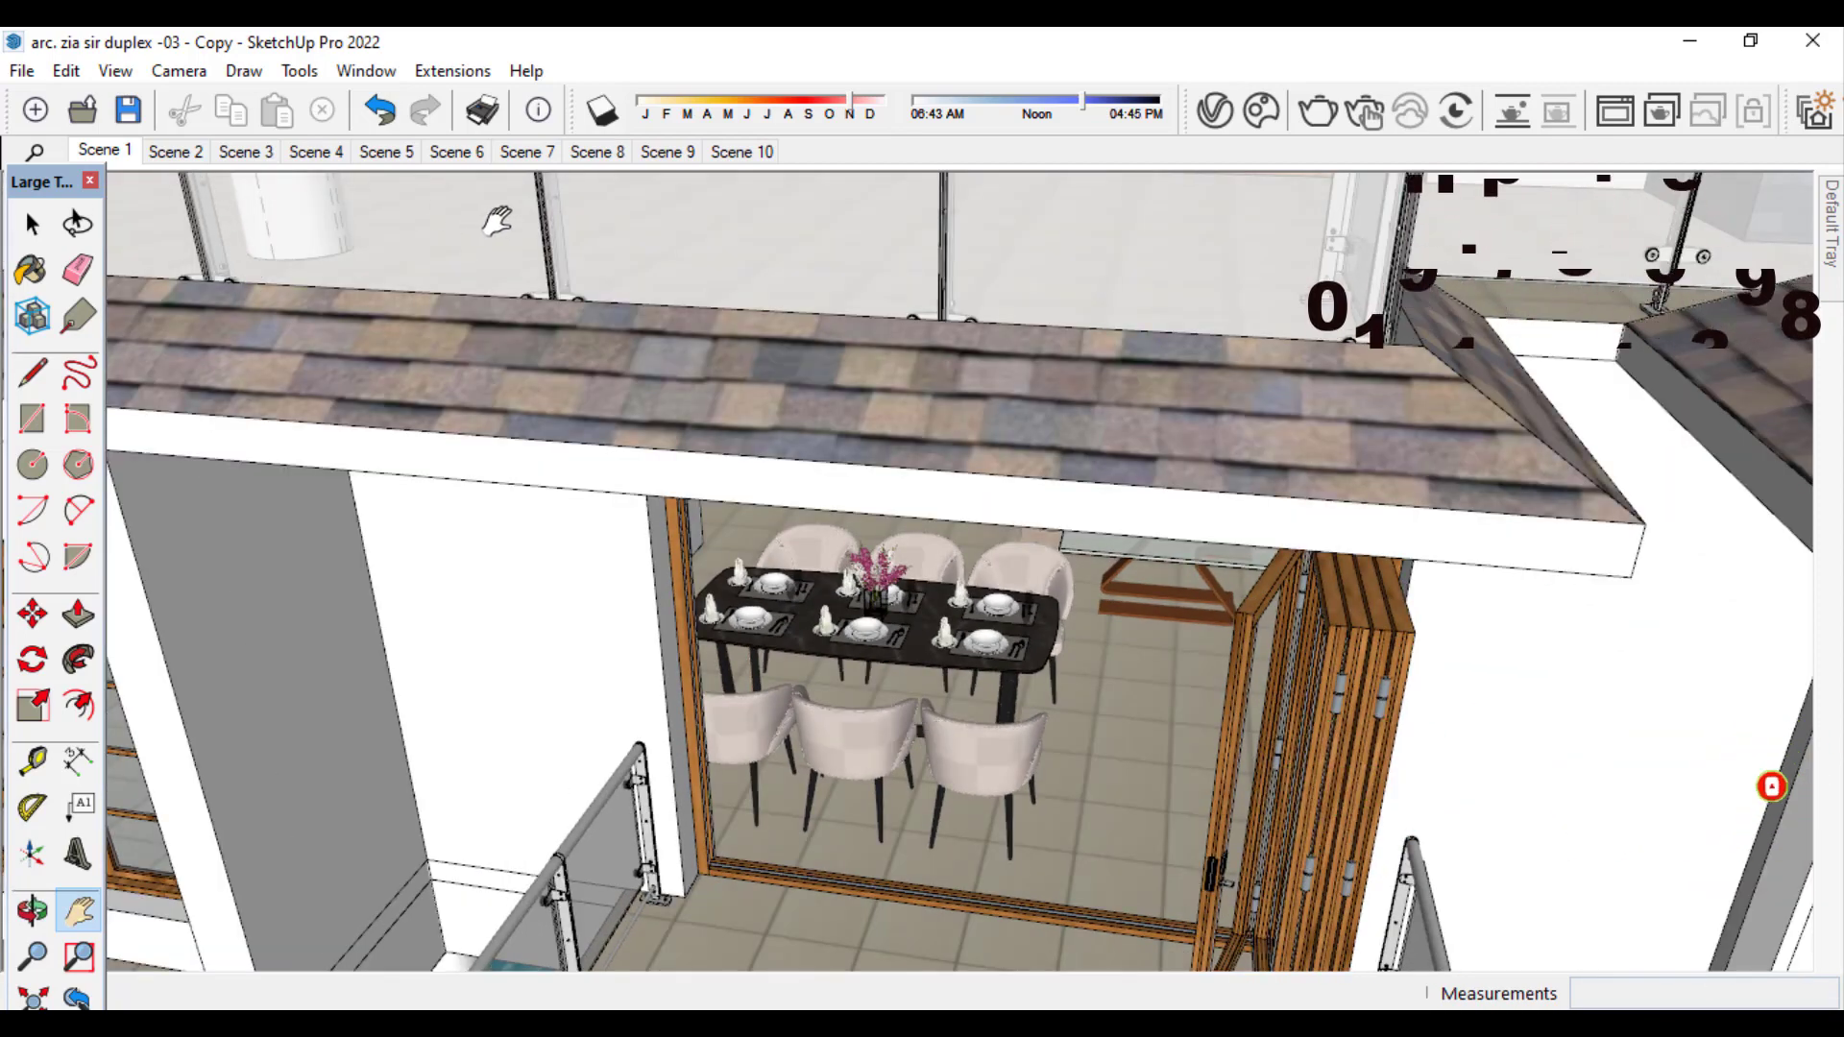
- Recall Scenes 9, 10 and 7 in turn to check their saved views
left_click(660, 154)
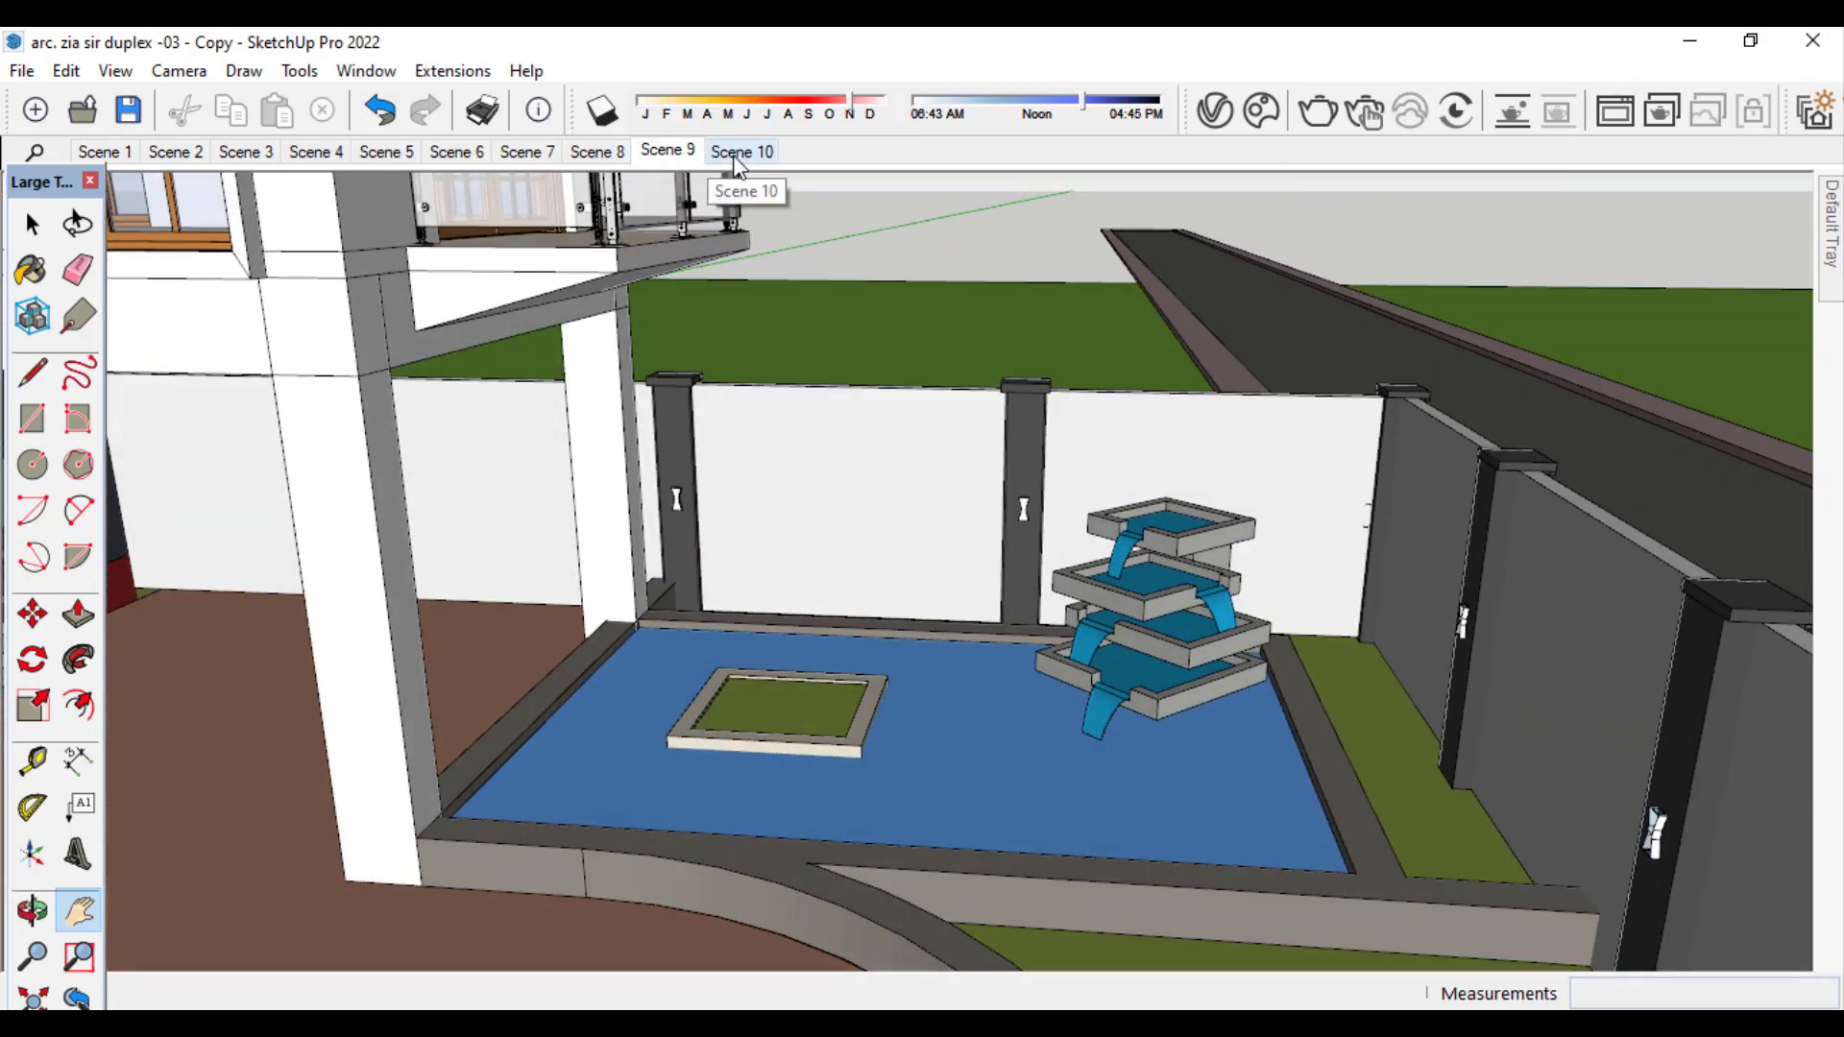
left_click(730, 153)
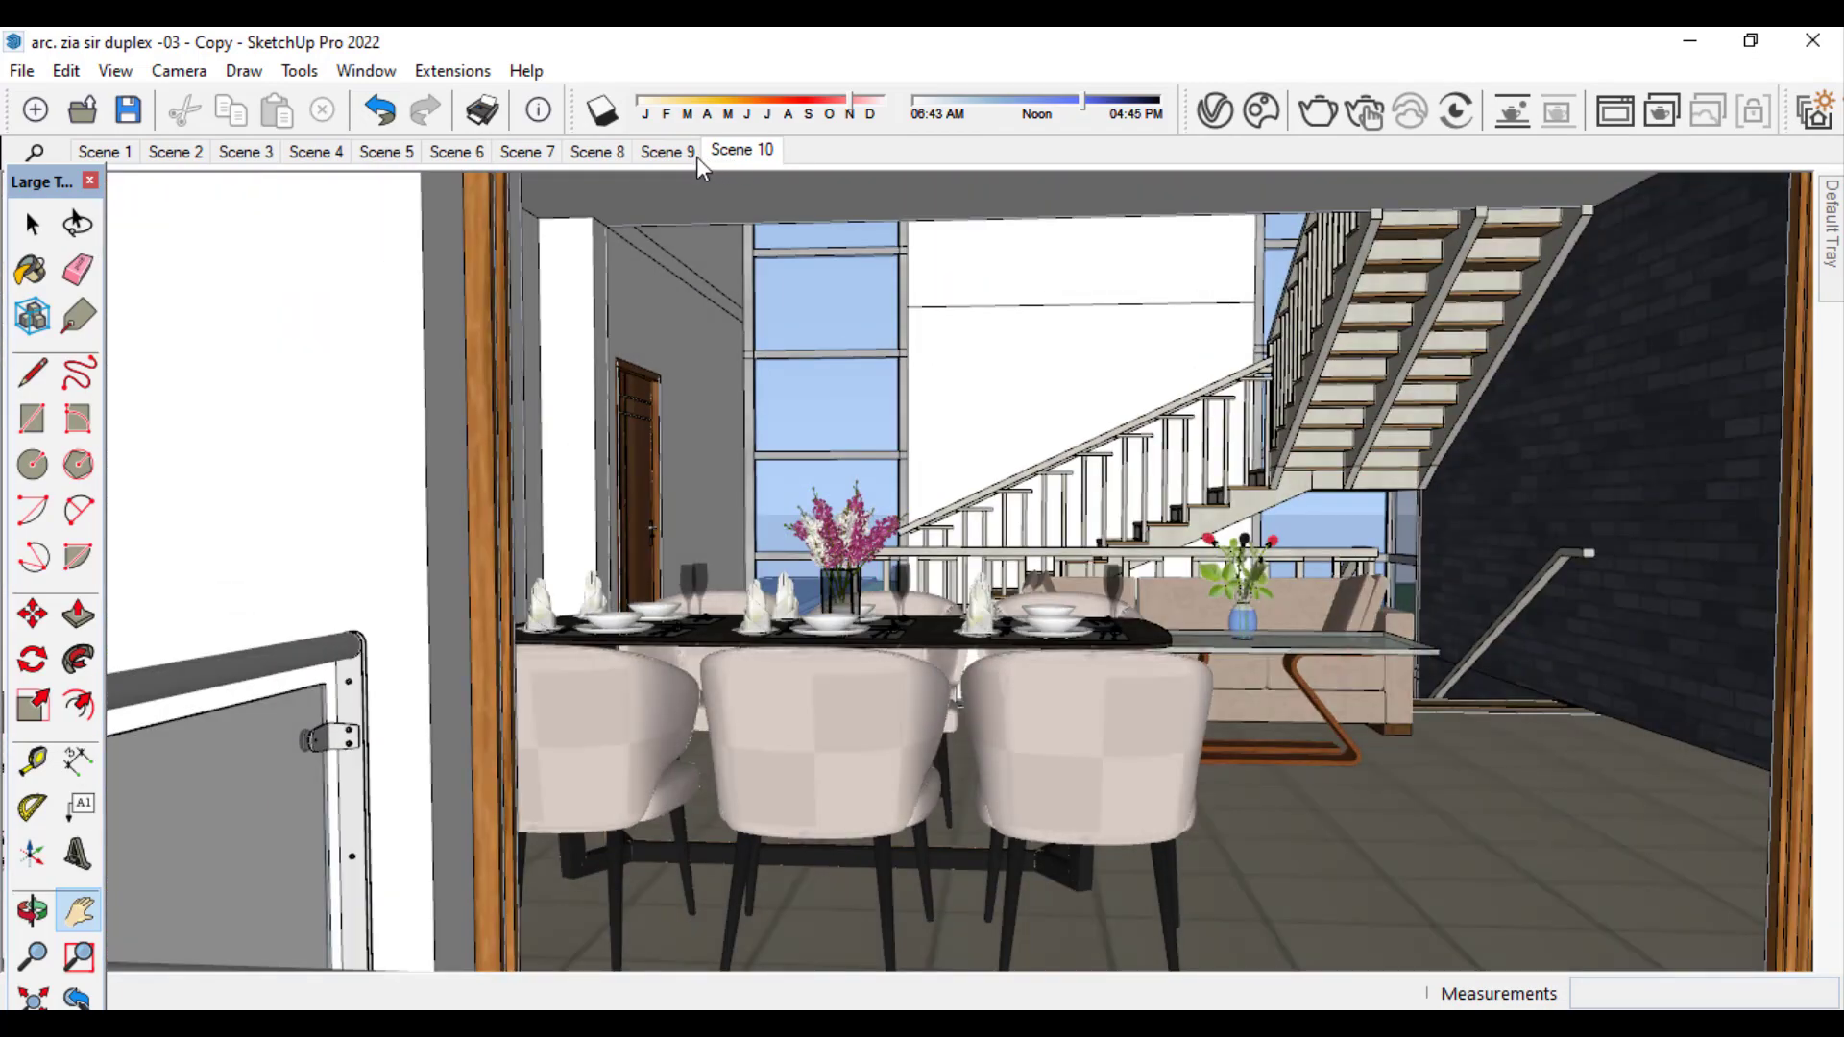
left_click(524, 152)
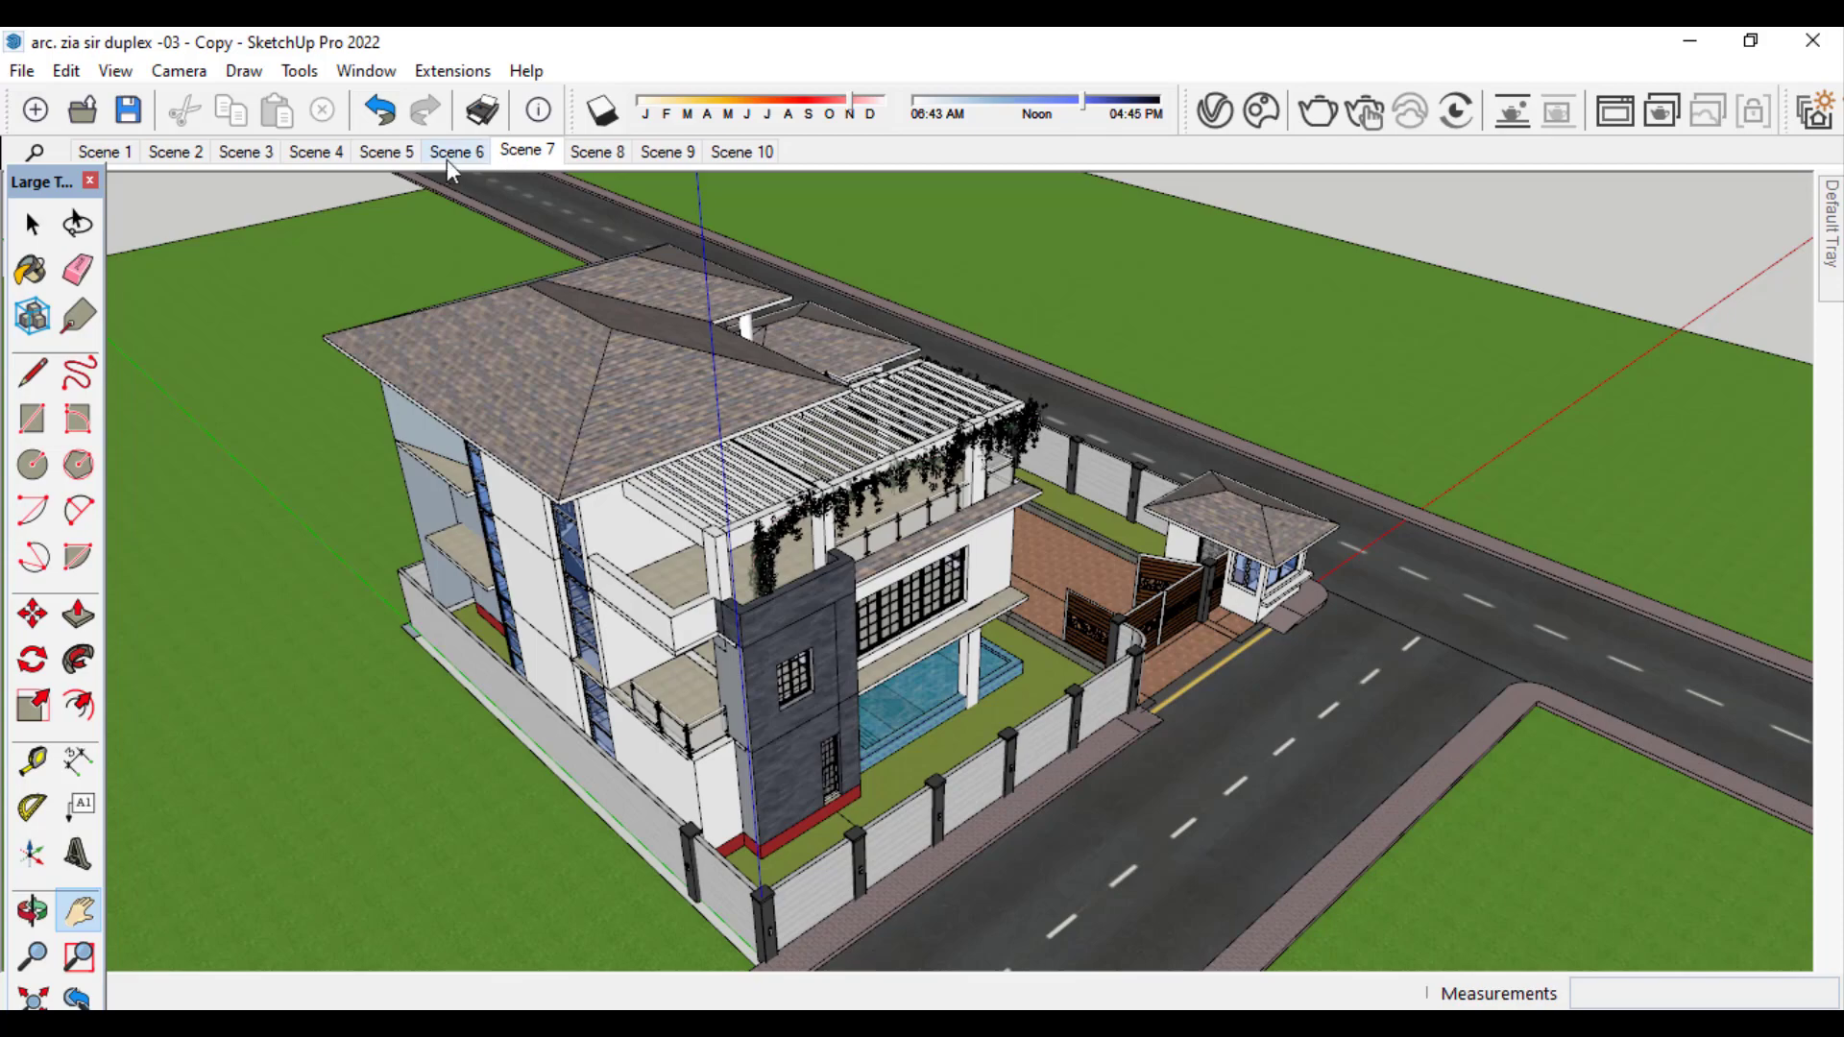
- Recall Scene 5 and add another scene right after it with a wider raised view of the house and both roads
left_click(389, 153)
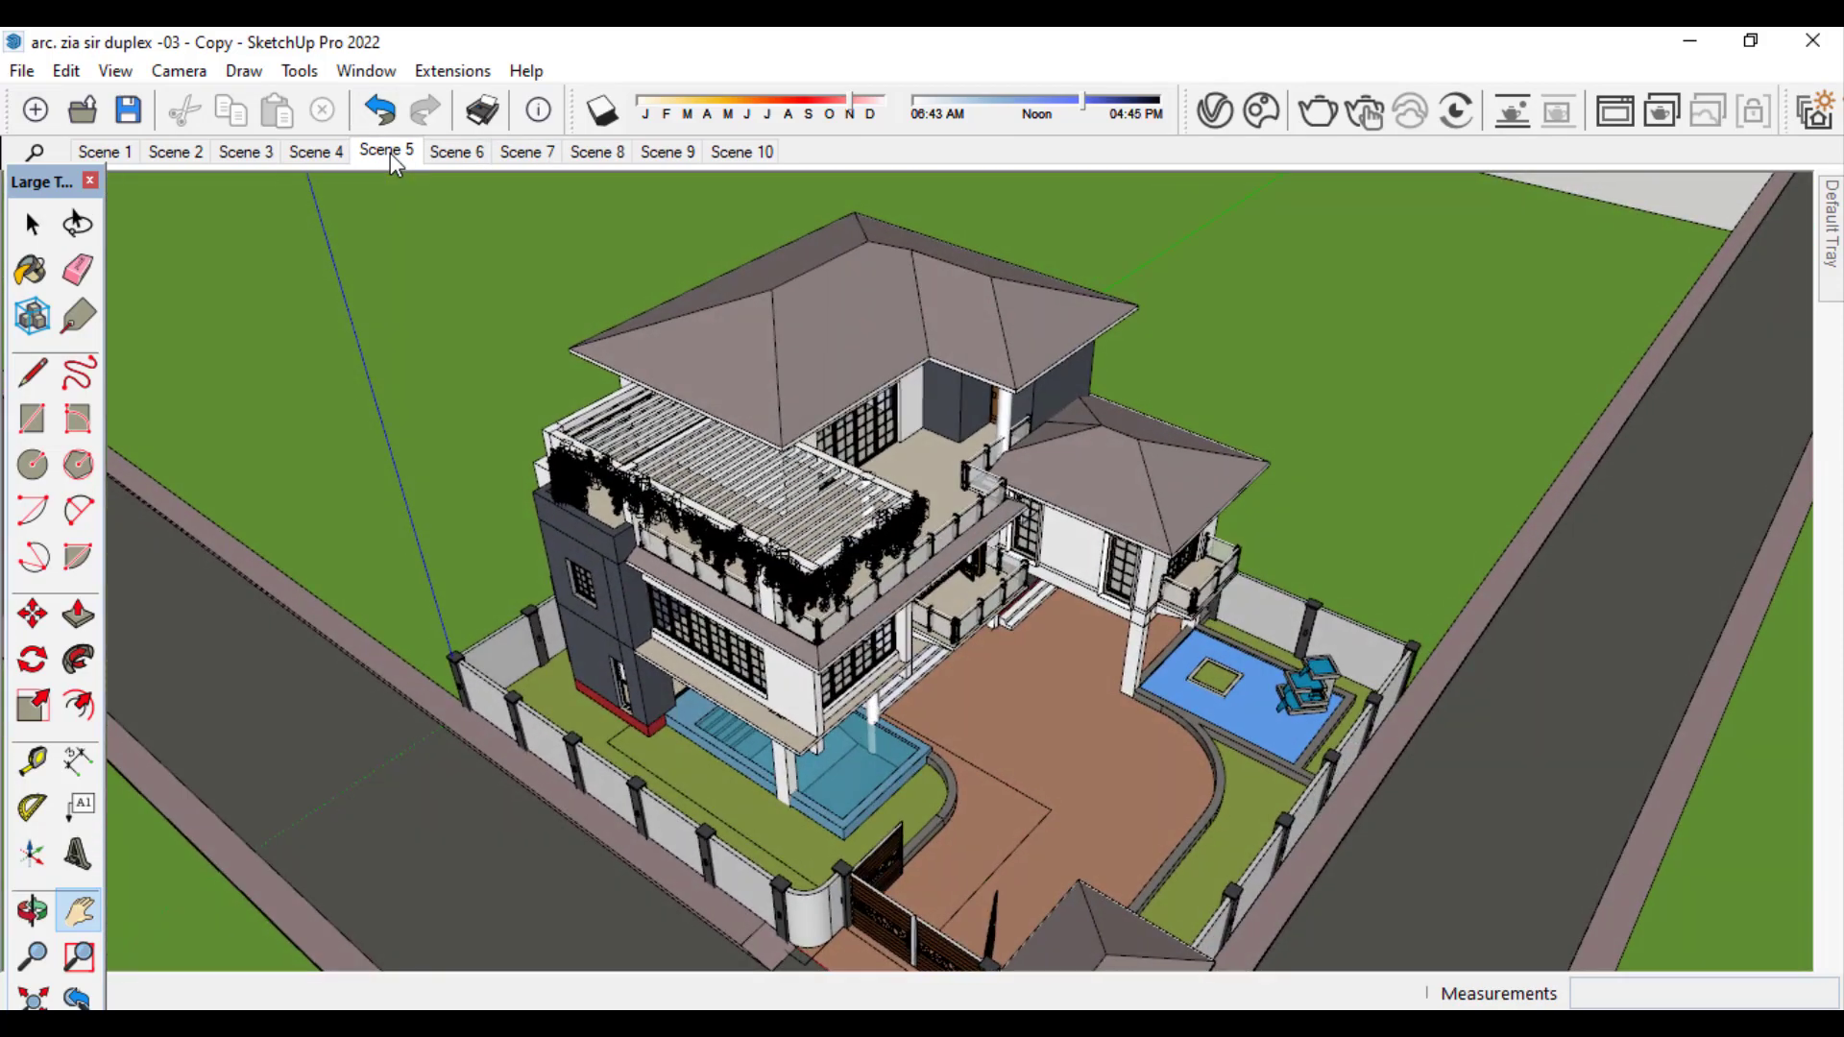
scroll(762, 581, "down", 3)
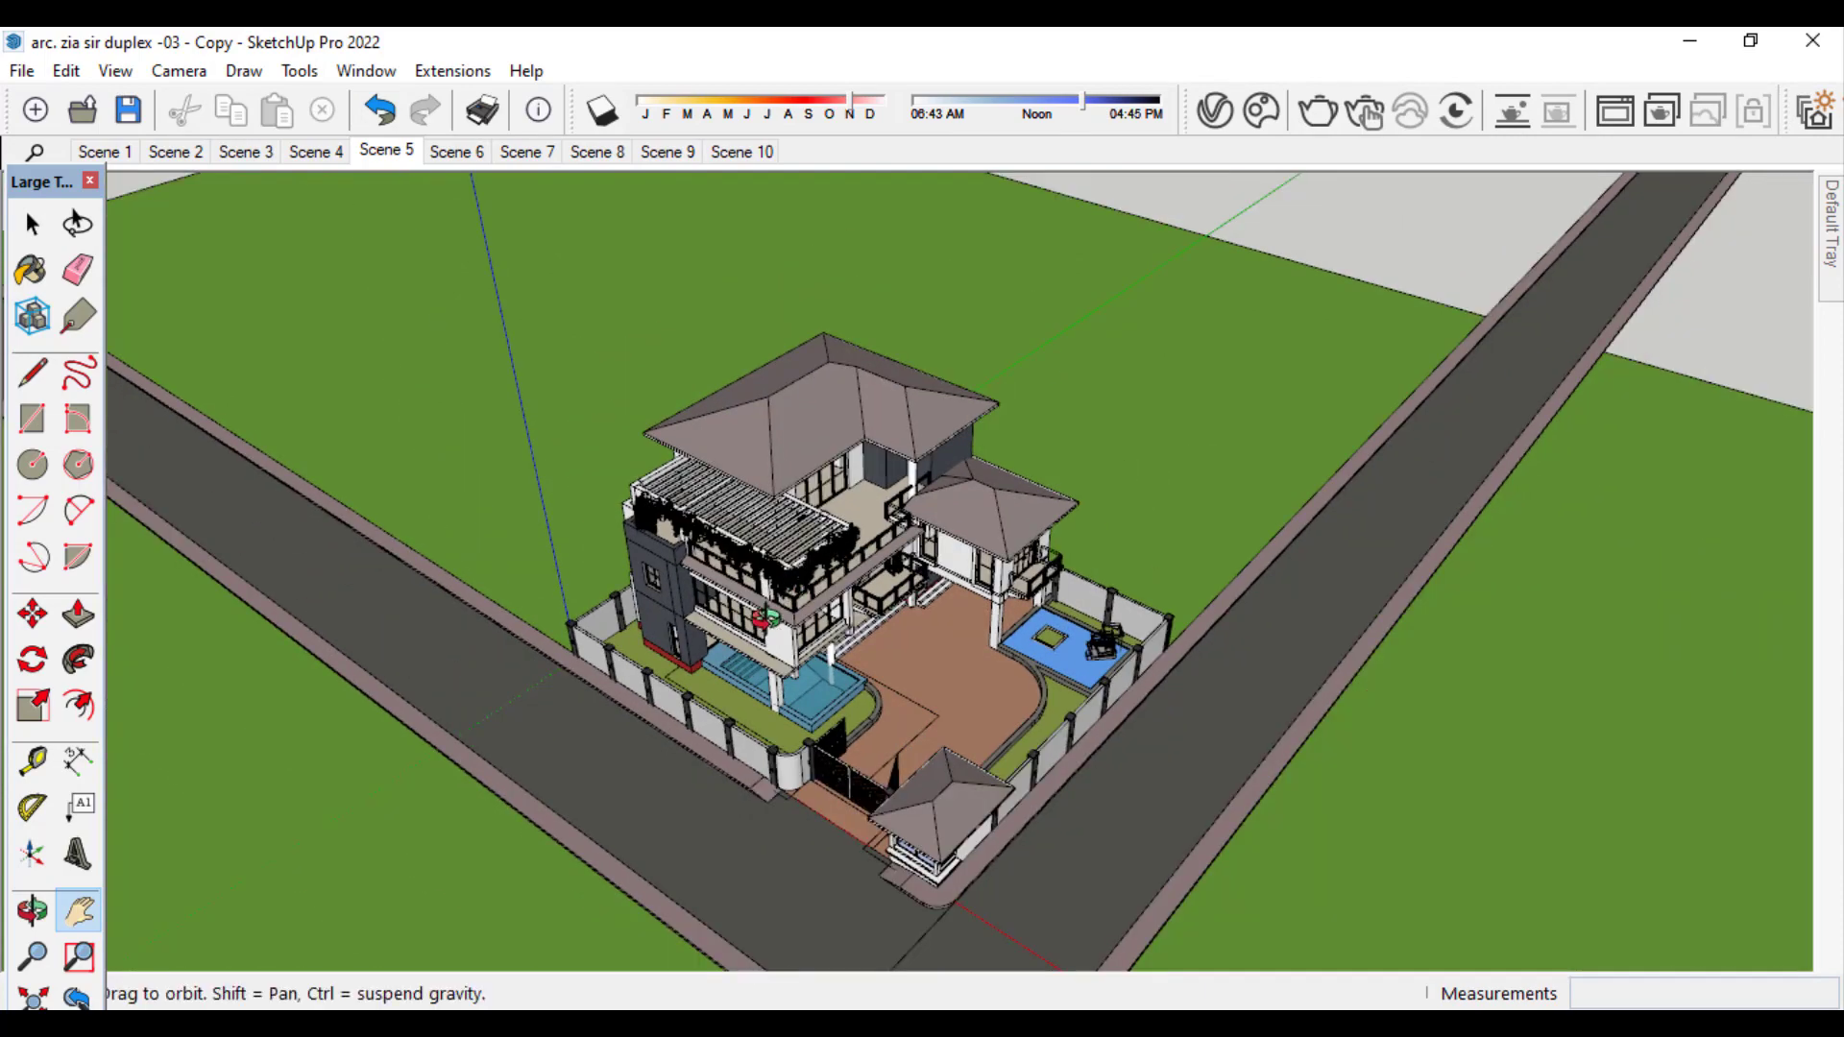
middle_click_drag(761, 581, 732, 594)
scroll(732, 593, "up", 2)
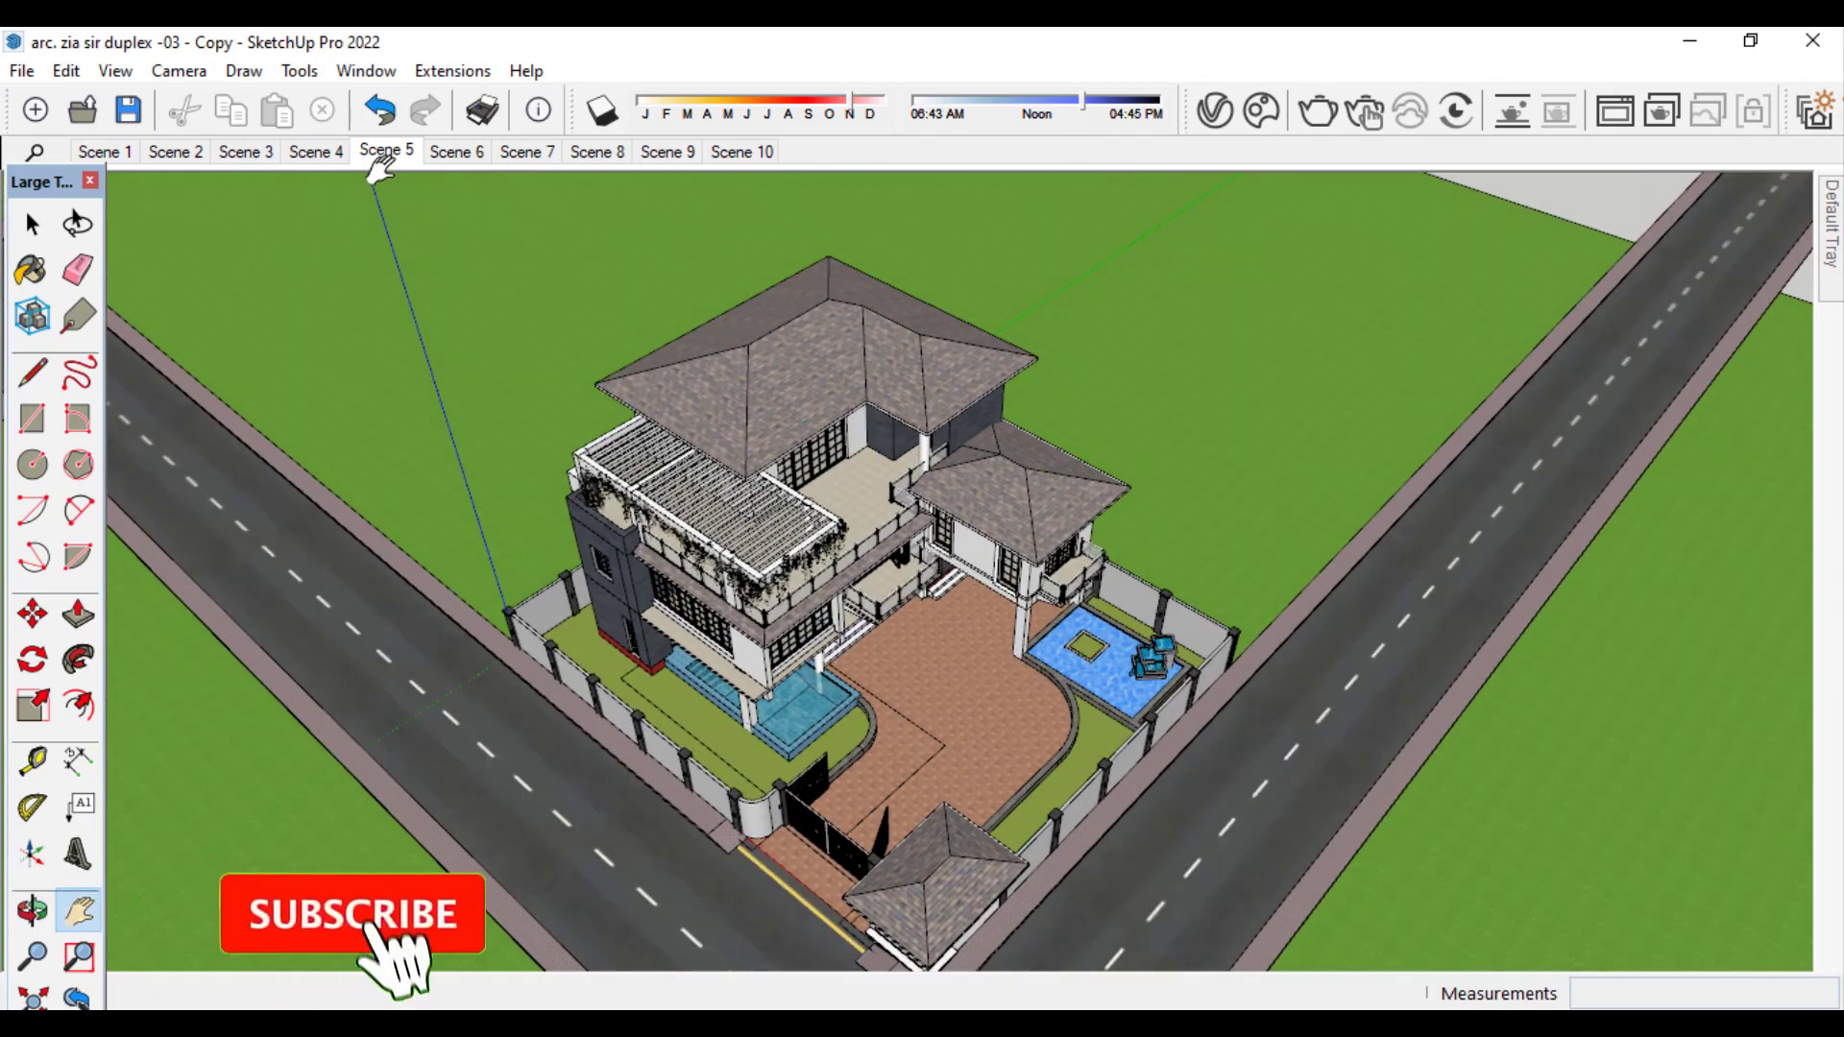
right_click(388, 156)
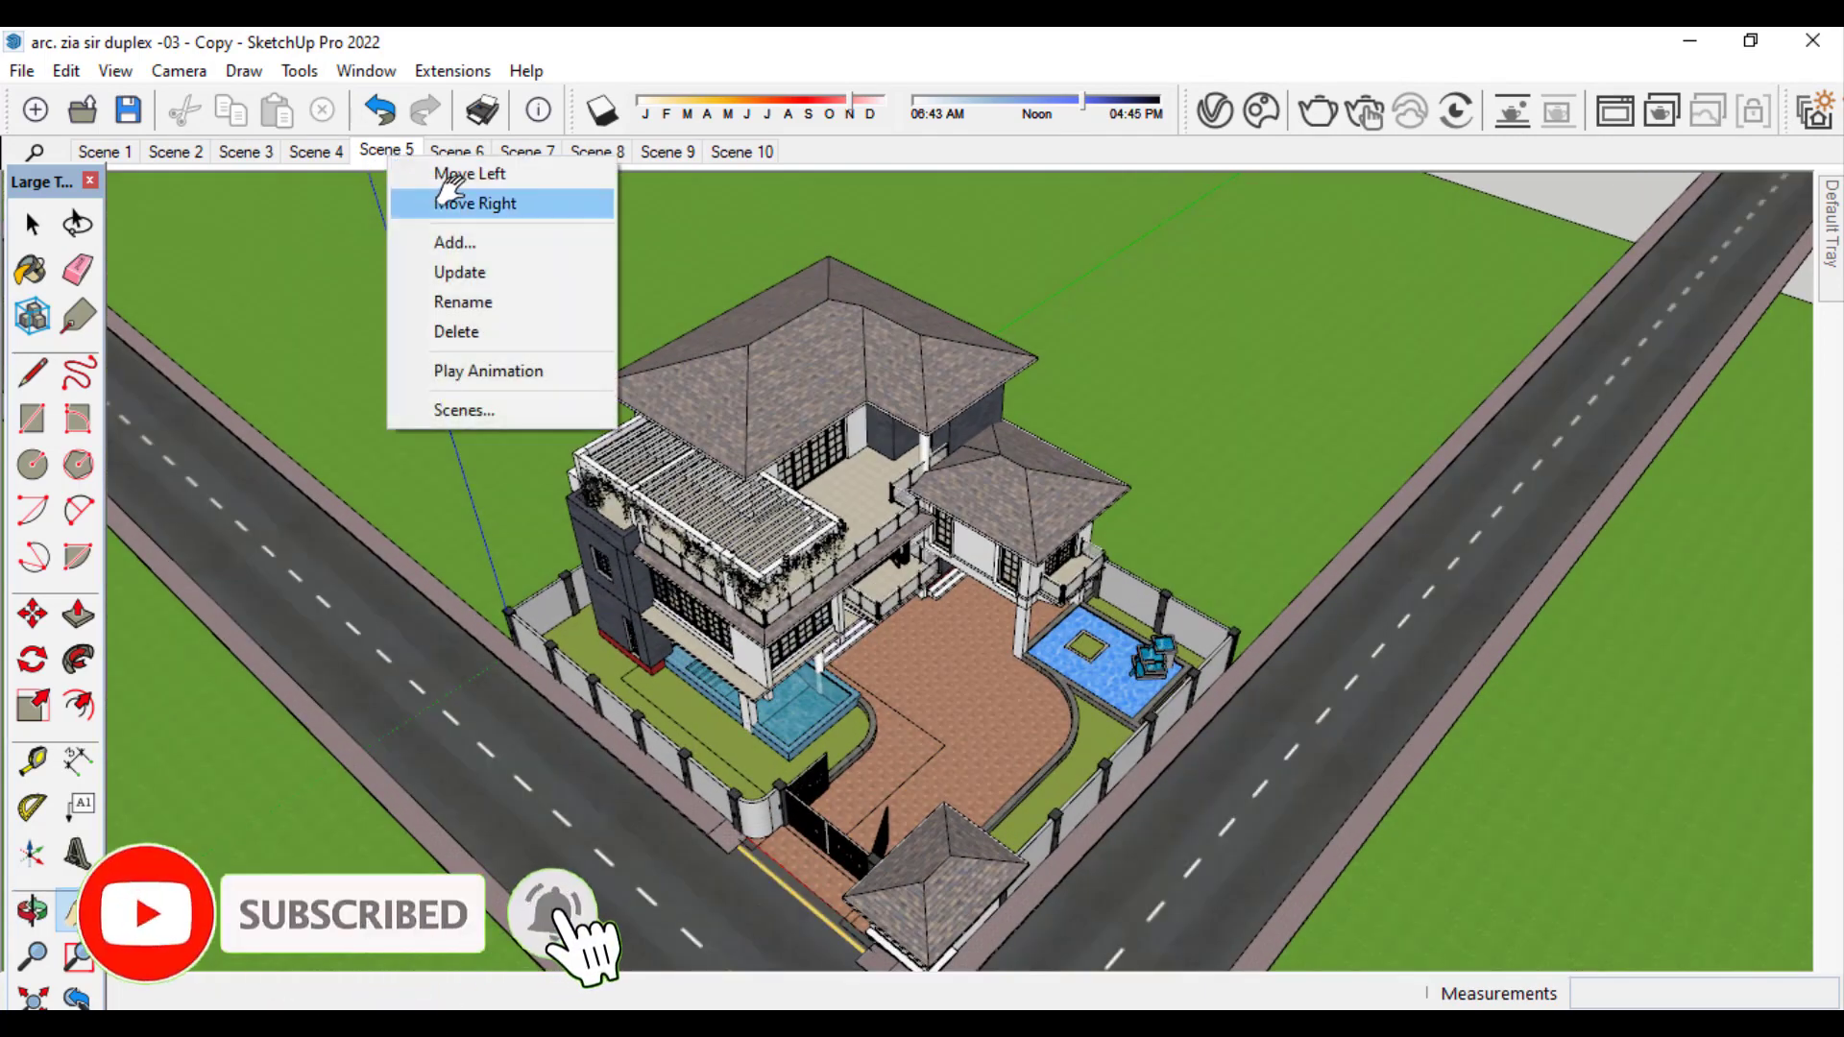
left_click(468, 243)
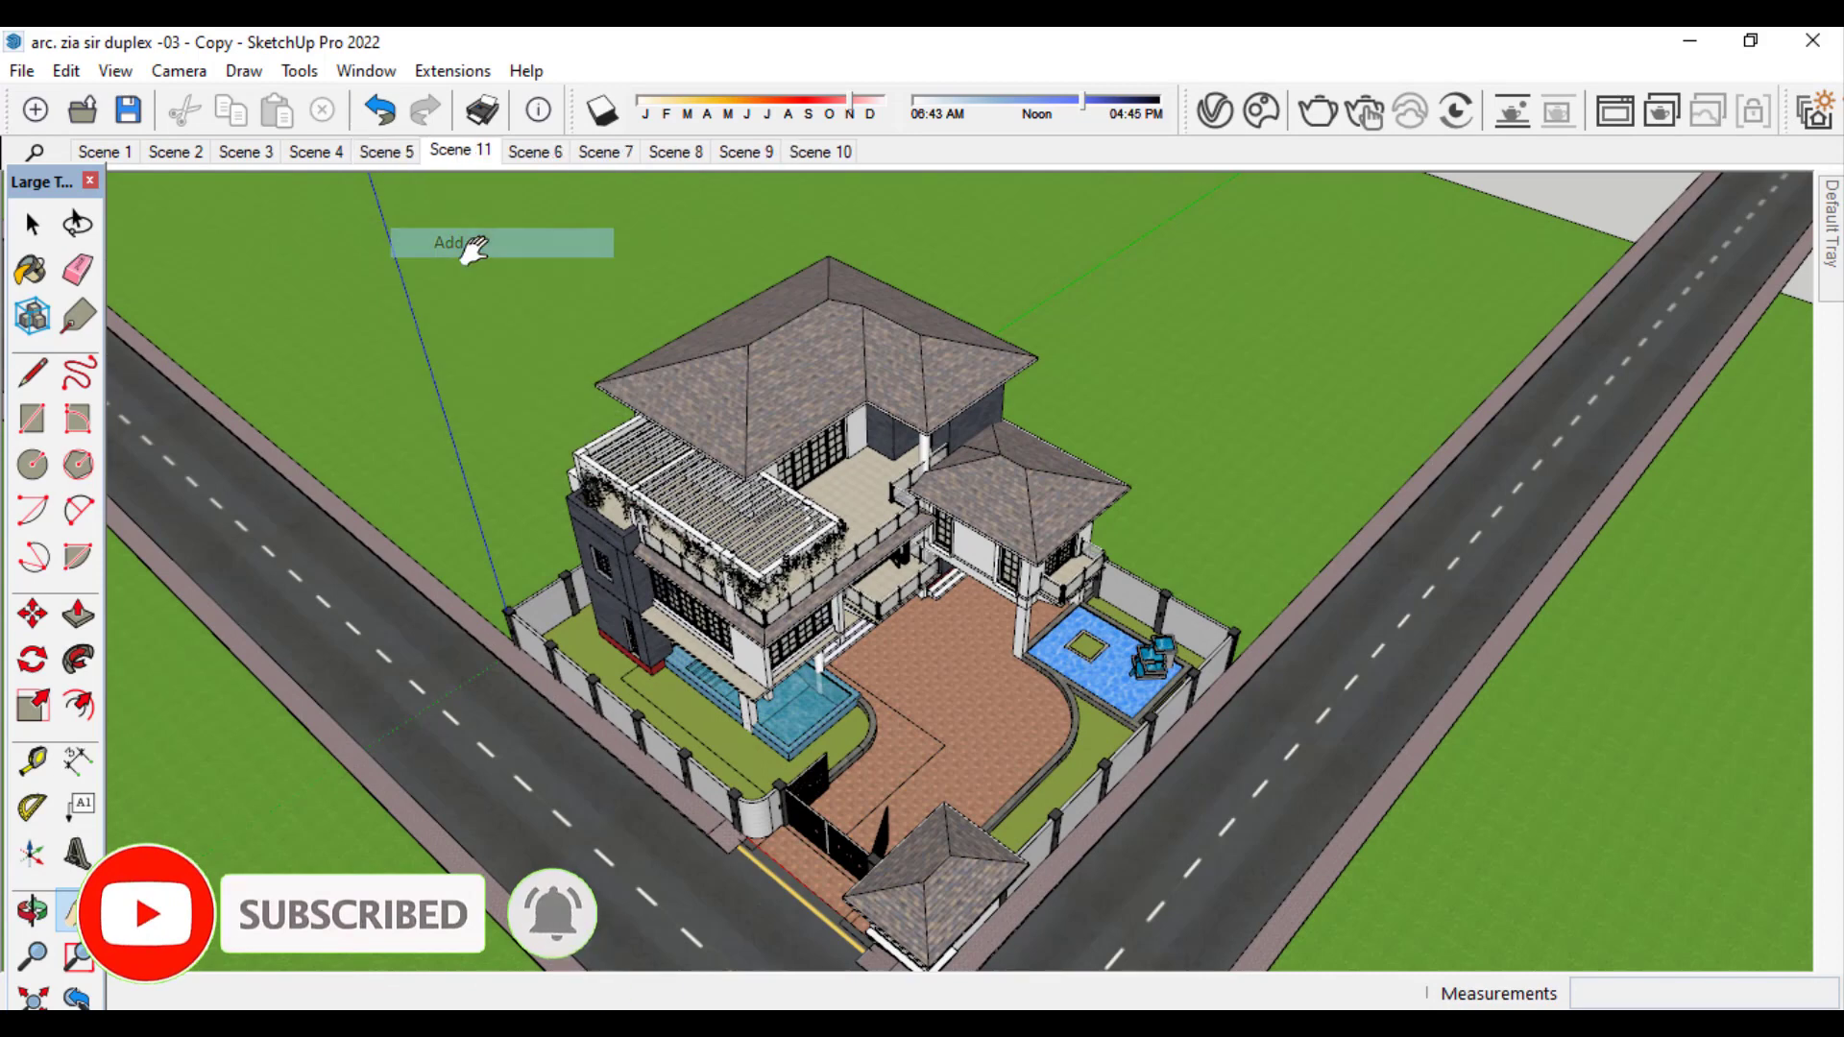
- Delete Scene 11, the extra scene placed after Scene 5
left_click(470, 158)
right_click(459, 158)
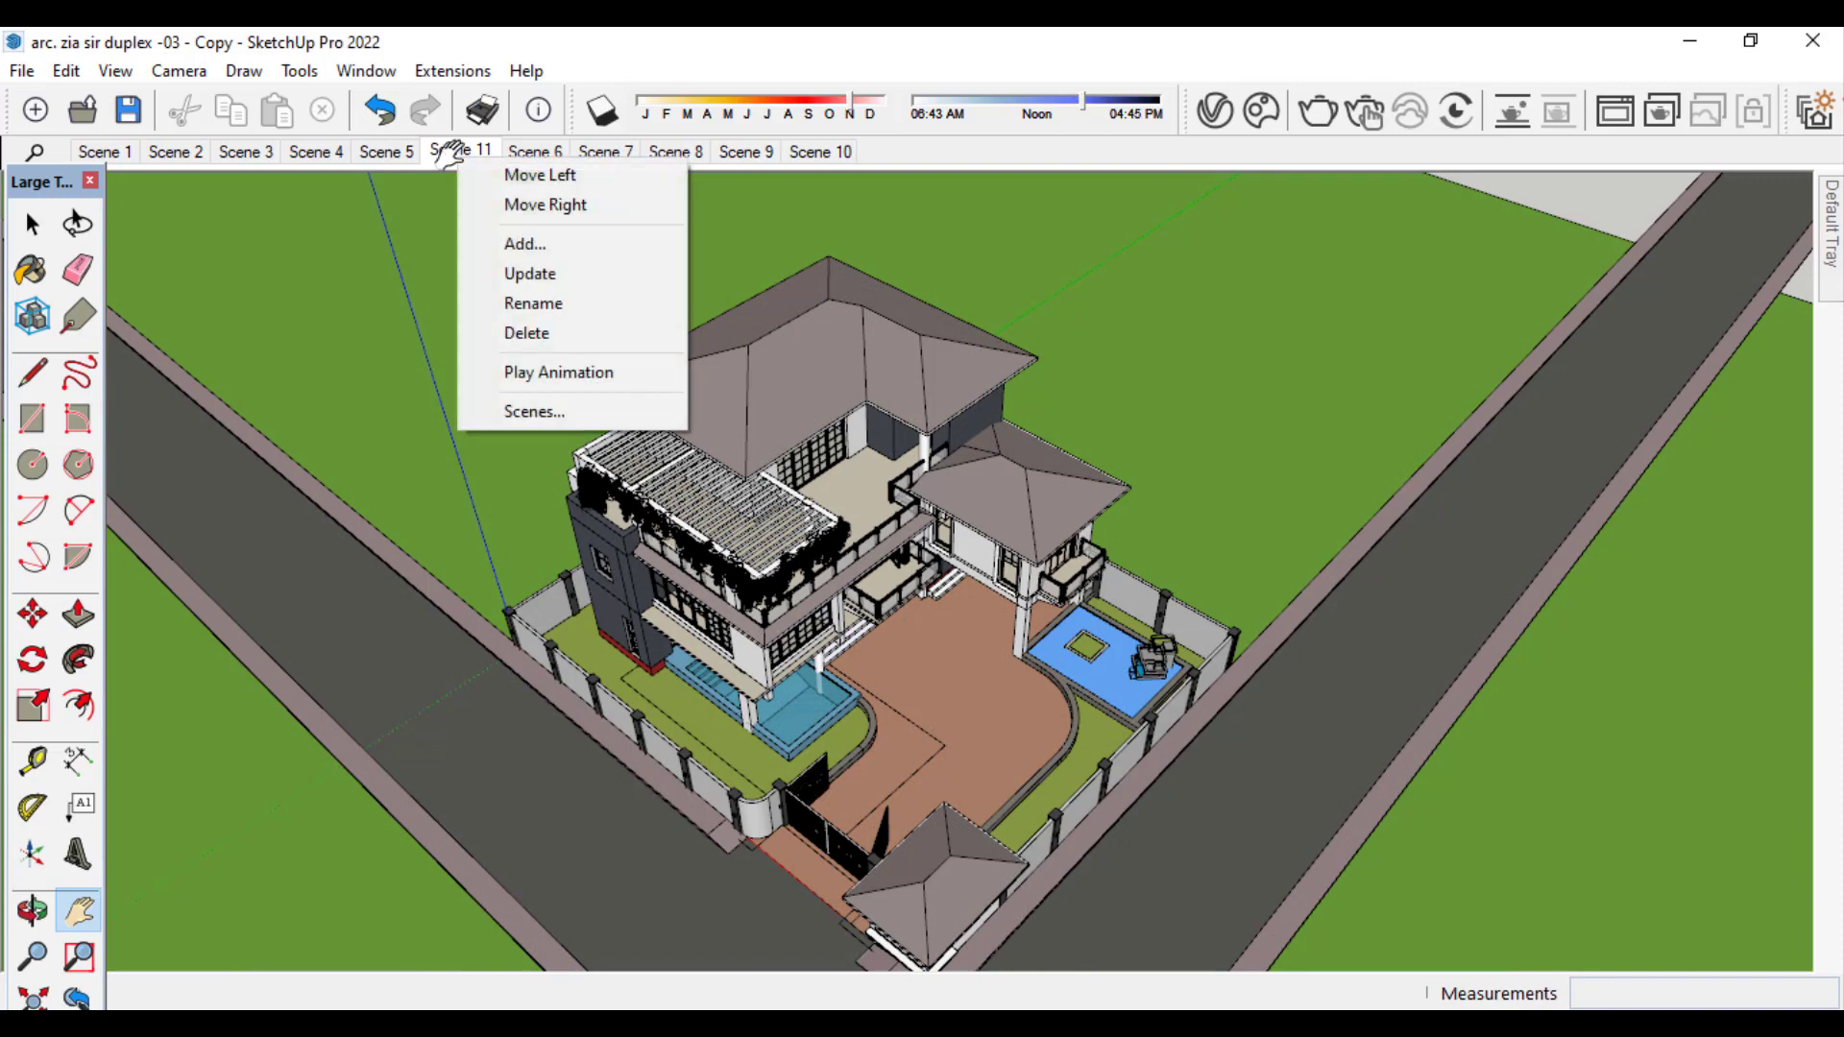
left_click(543, 334)
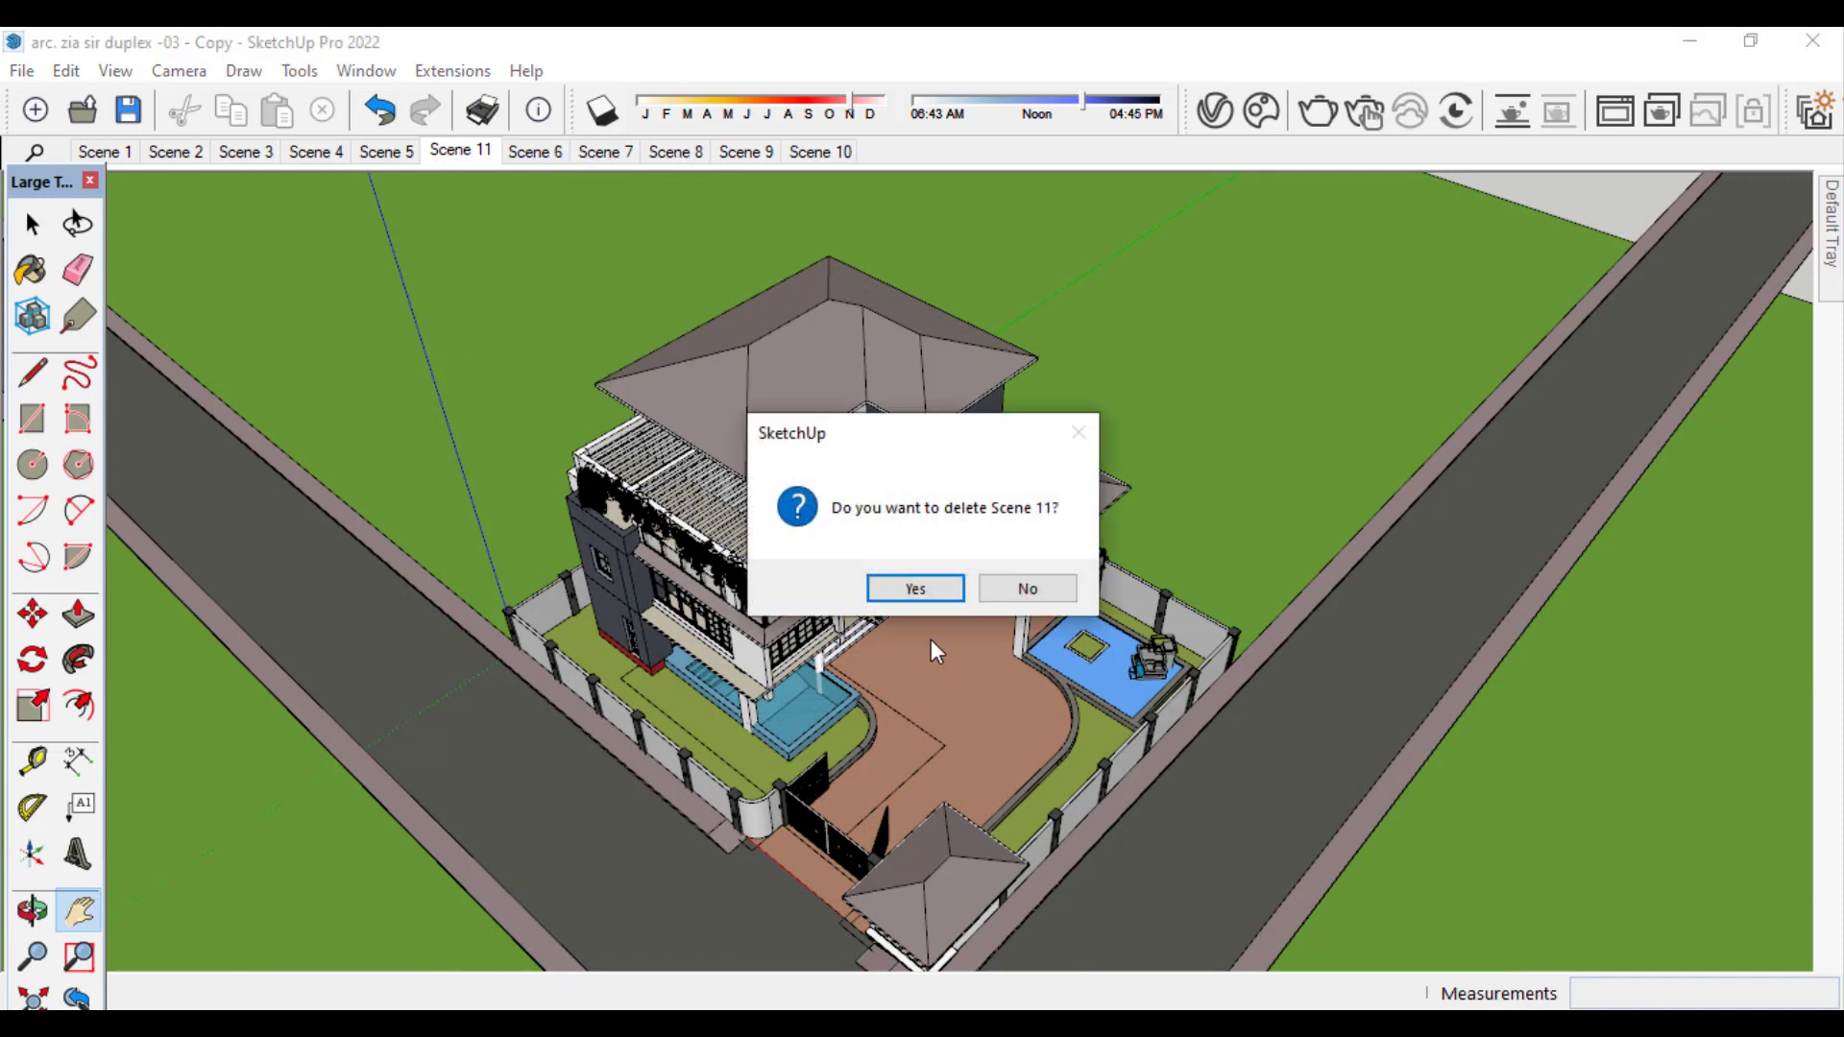
left_click(927, 588)
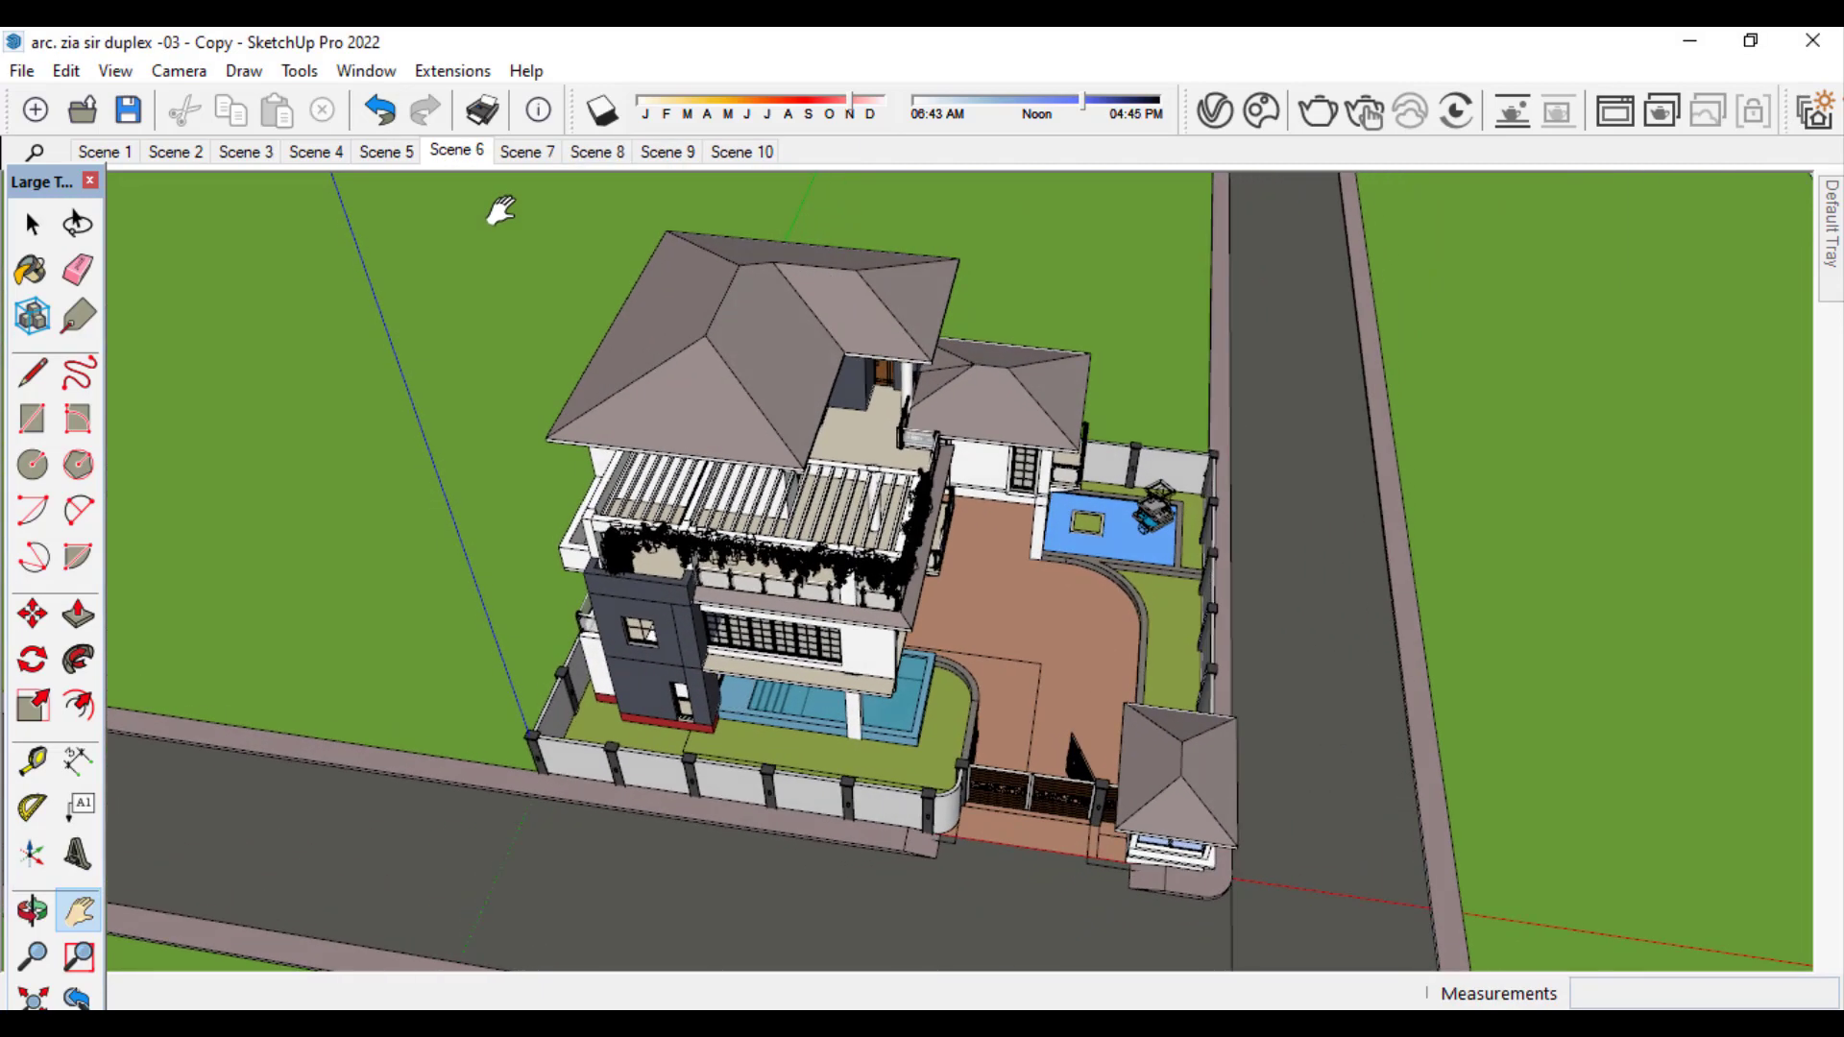
- Recall Scene 7 and go back to the previous scene with the animation commands
left_click(523, 154)
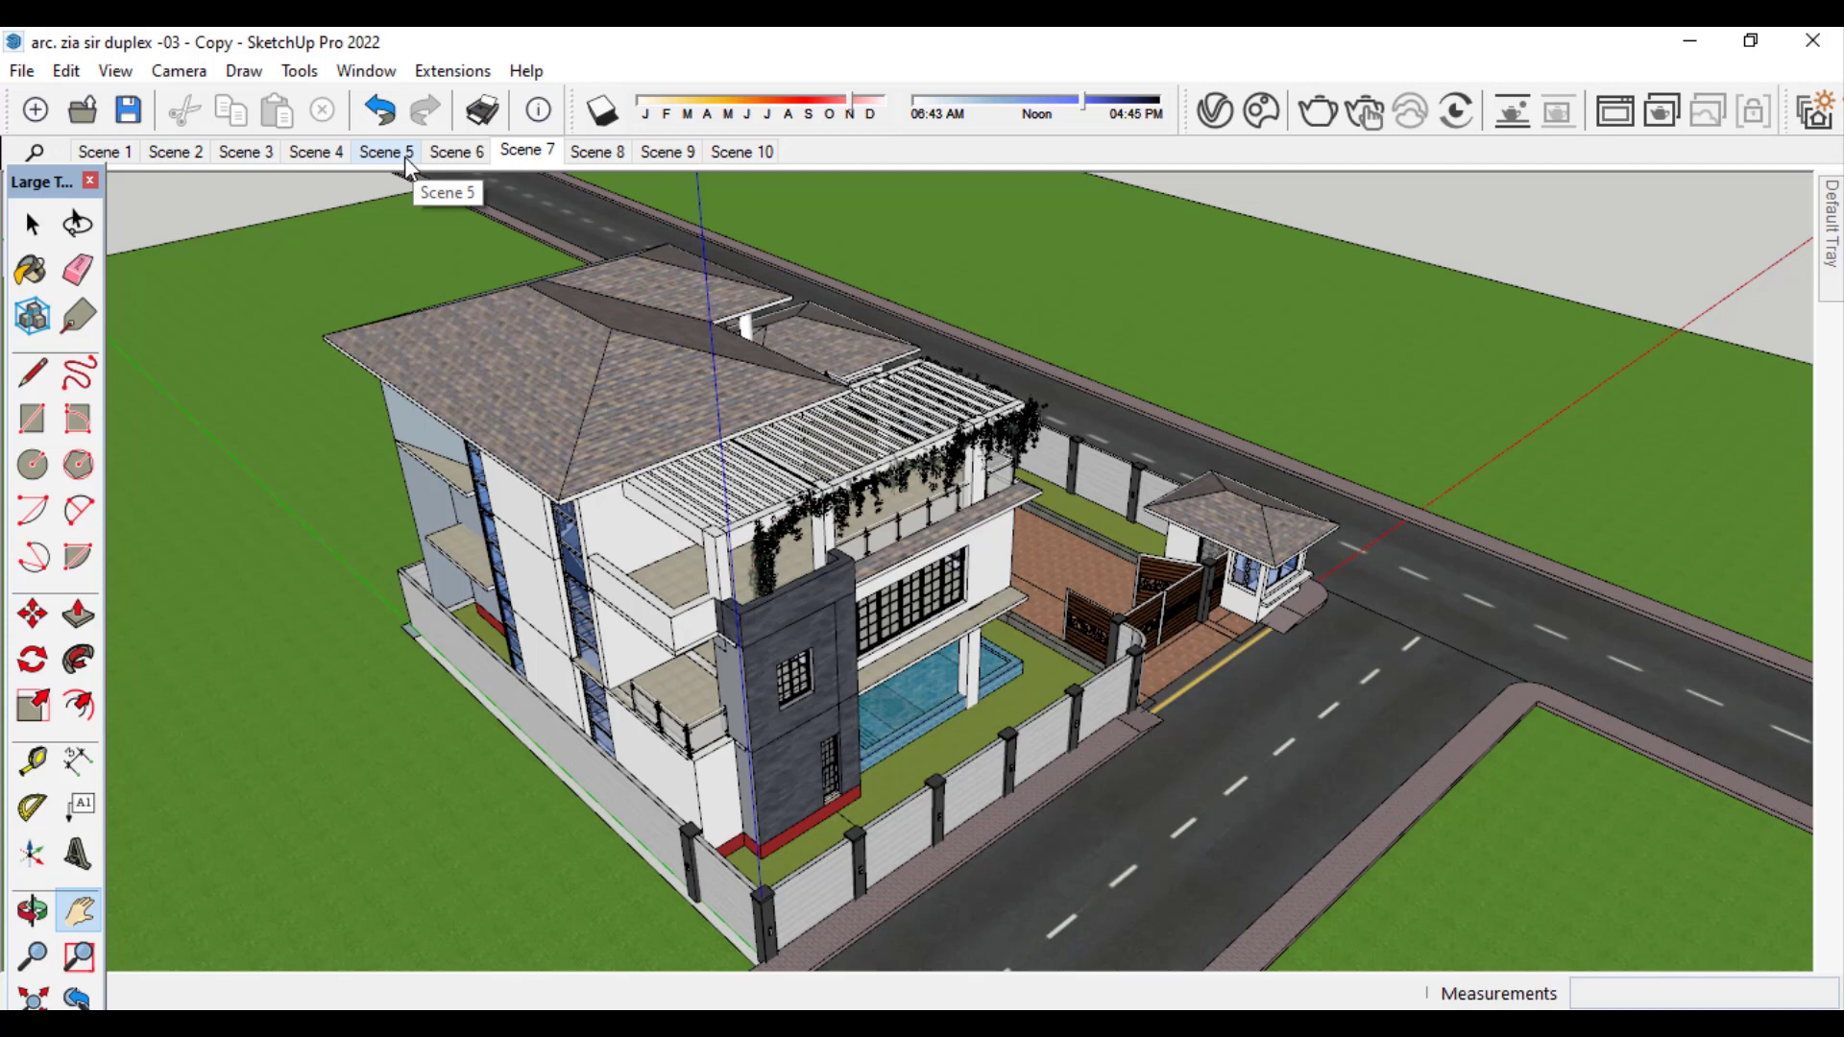
left_click(125, 73)
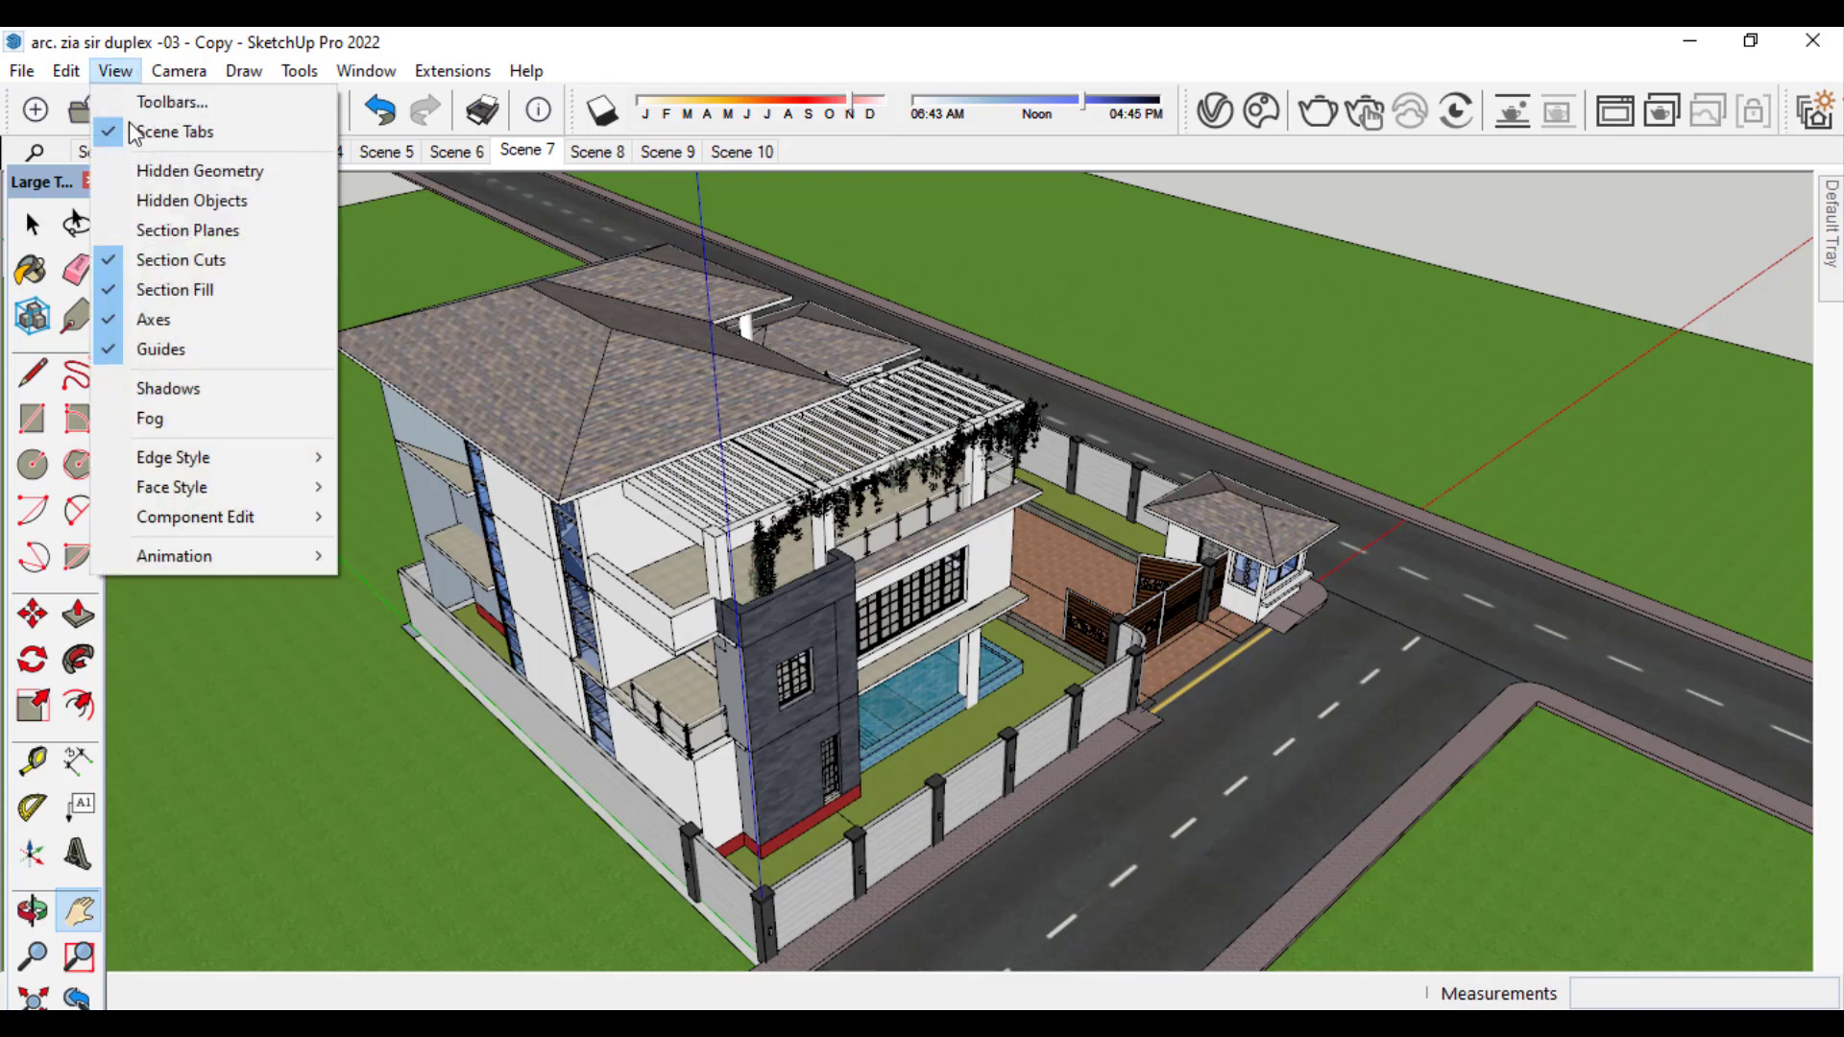
mouse_move(209, 555)
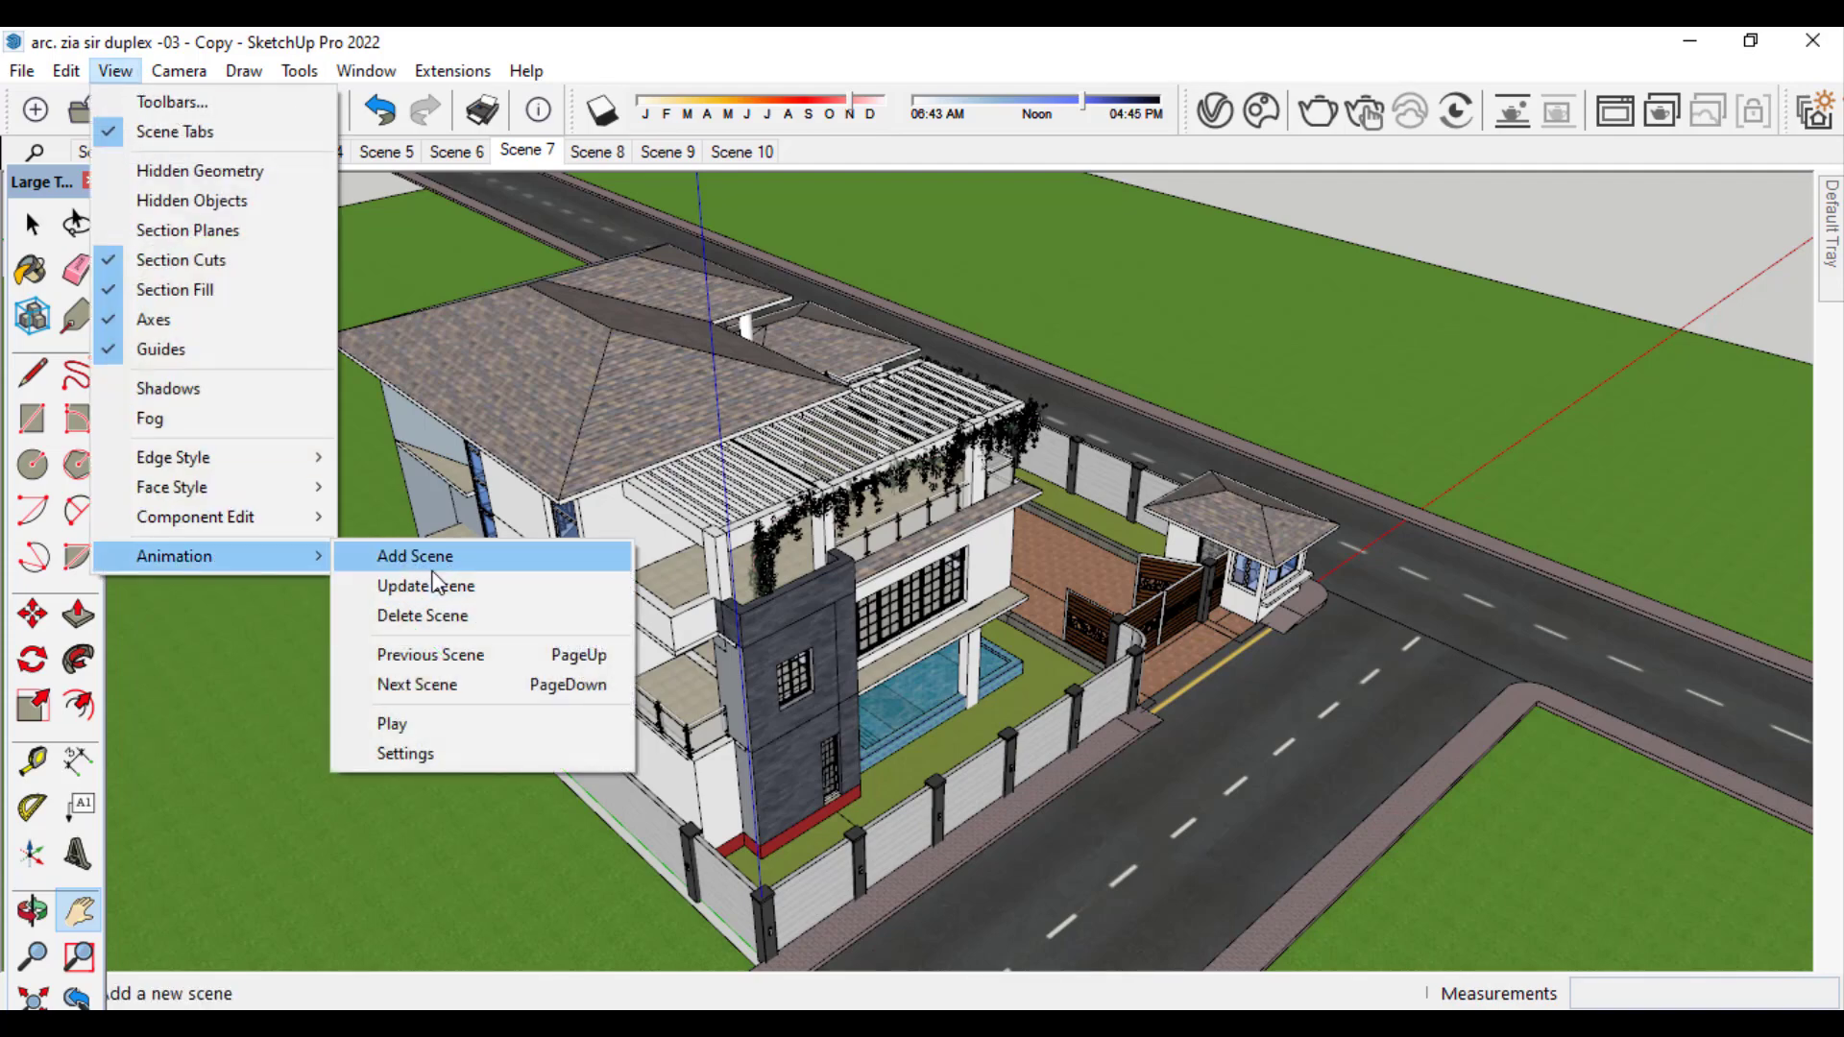
left_click(522, 652)
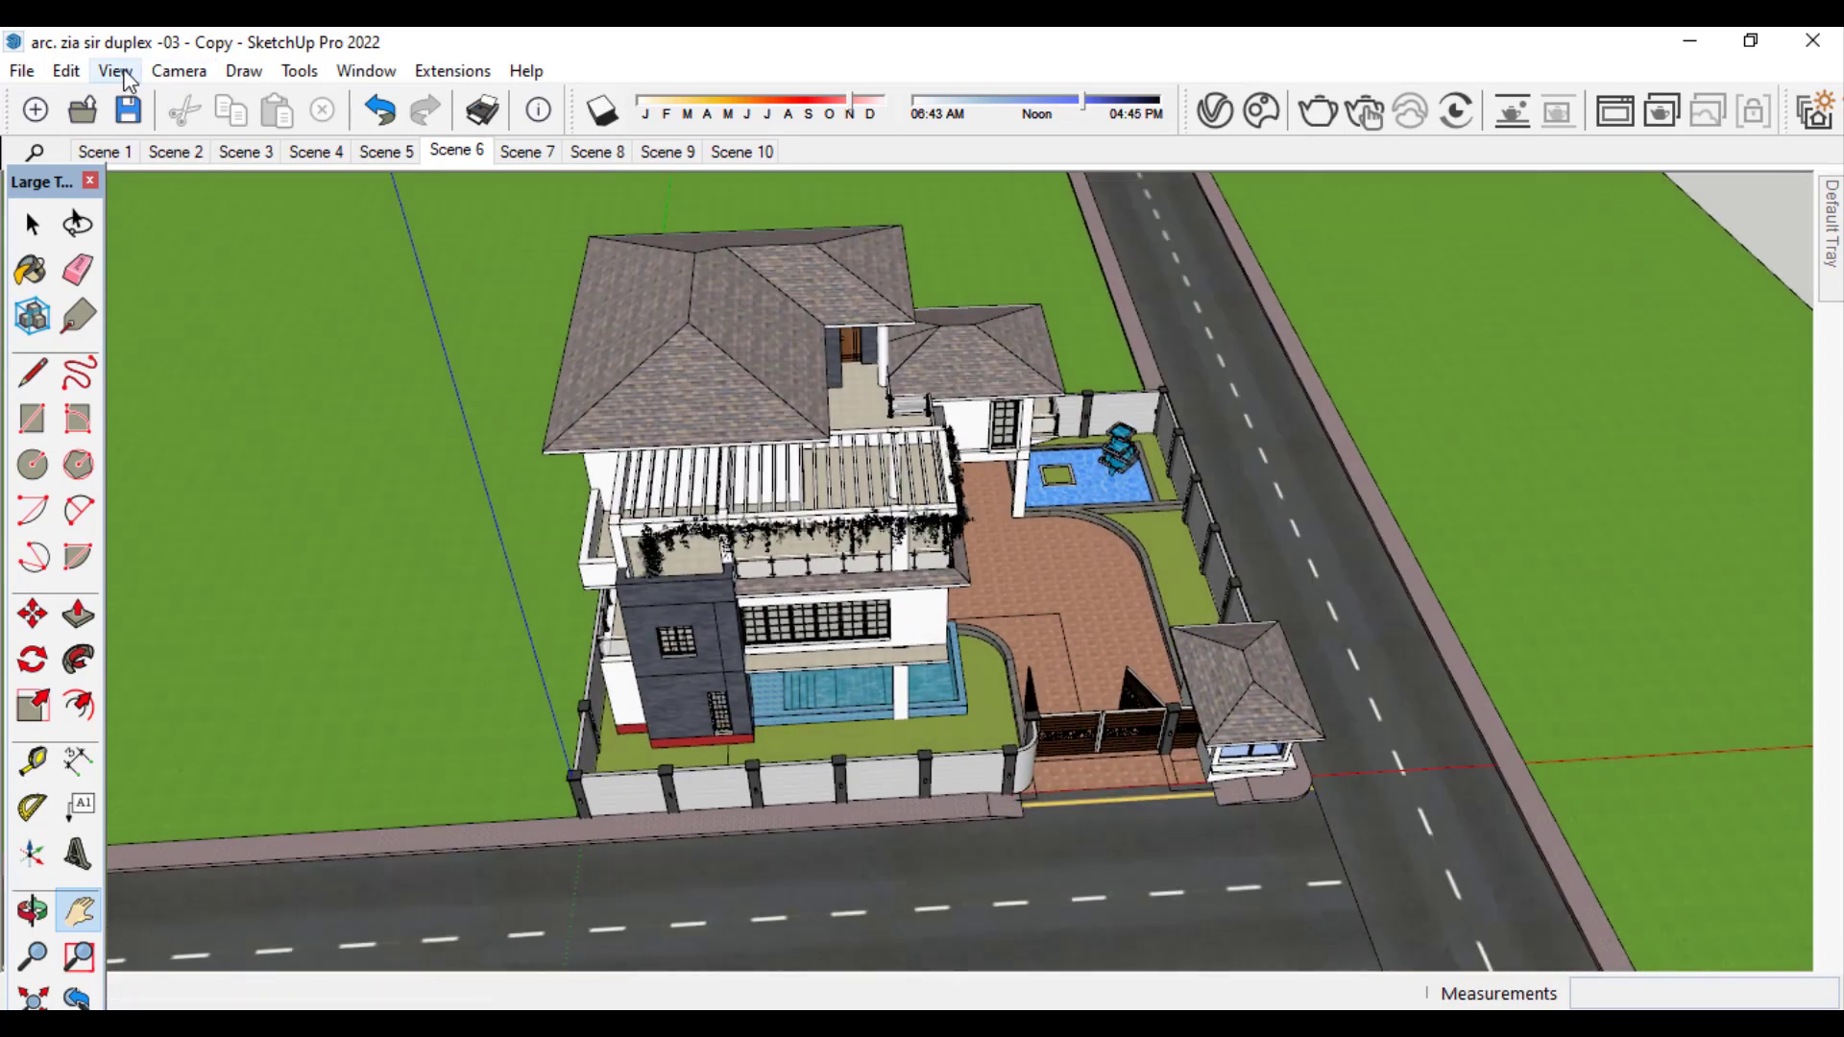
- Open the animation settings and set the scene transition time to 4 seconds
left_click(125, 76)
mouse_move(262, 558)
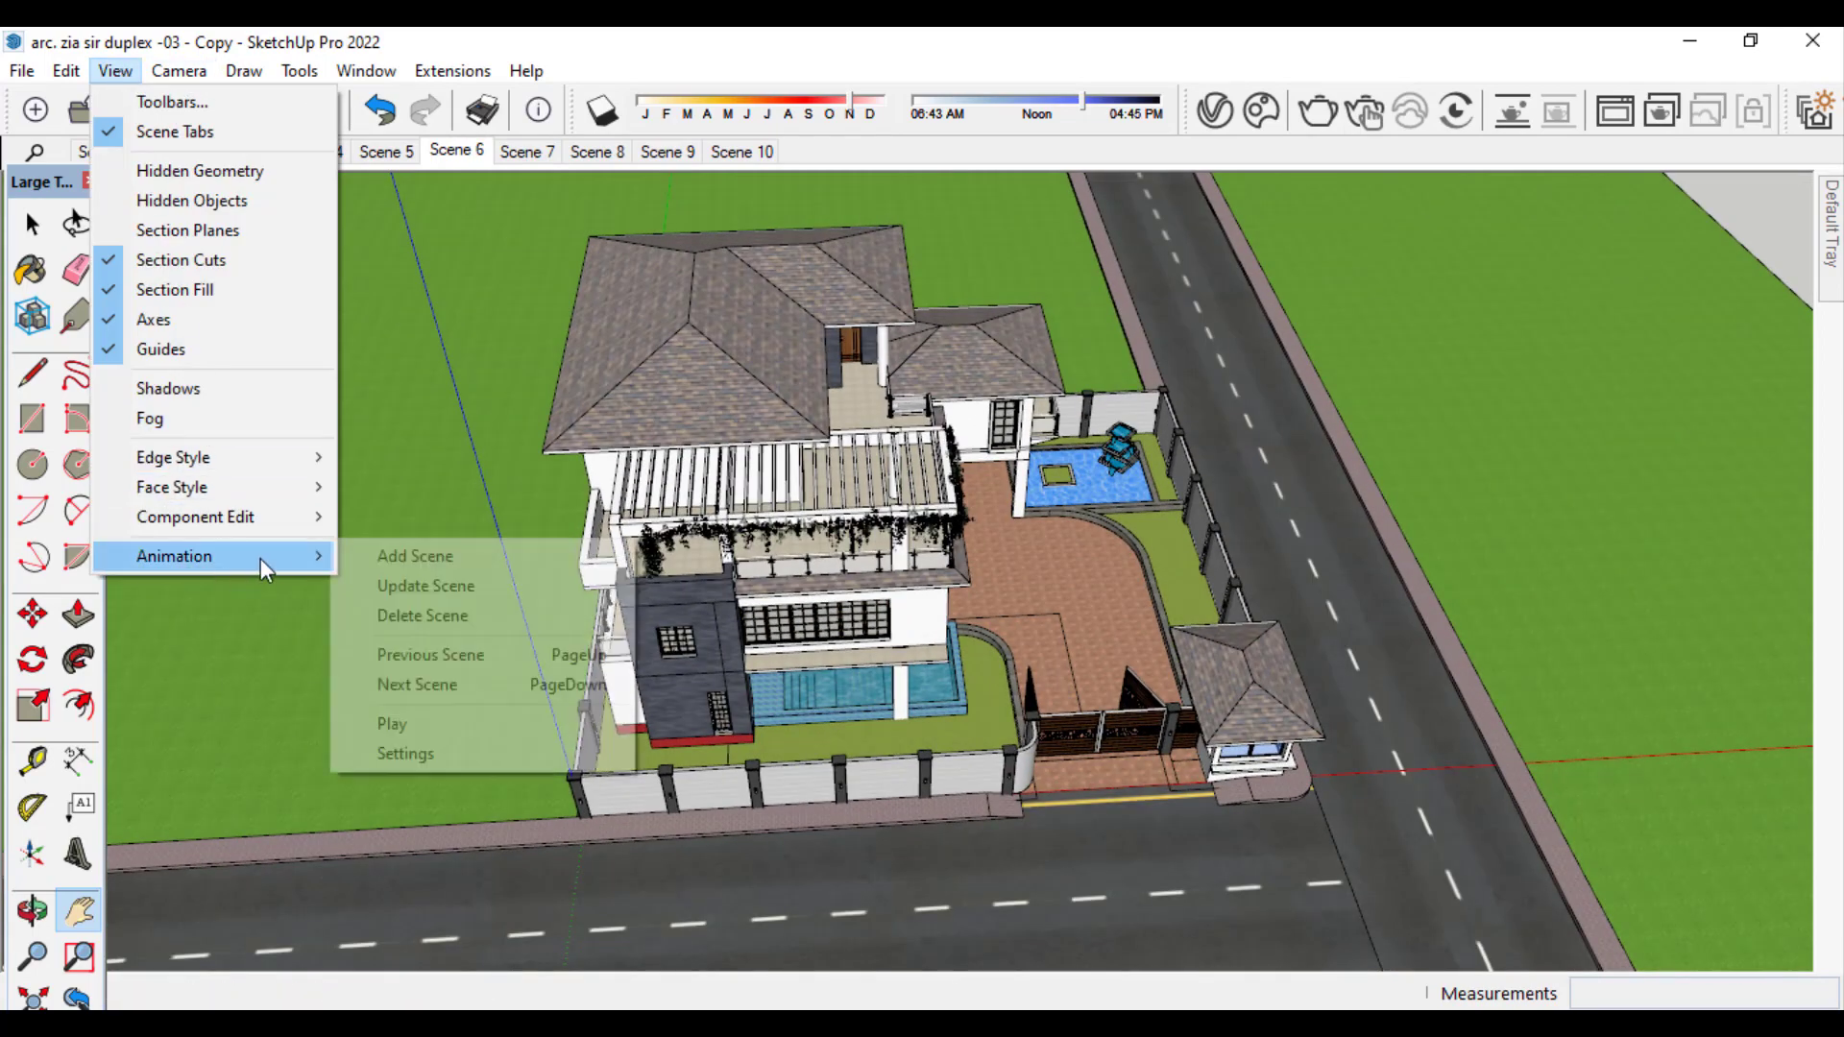
left_click(447, 753)
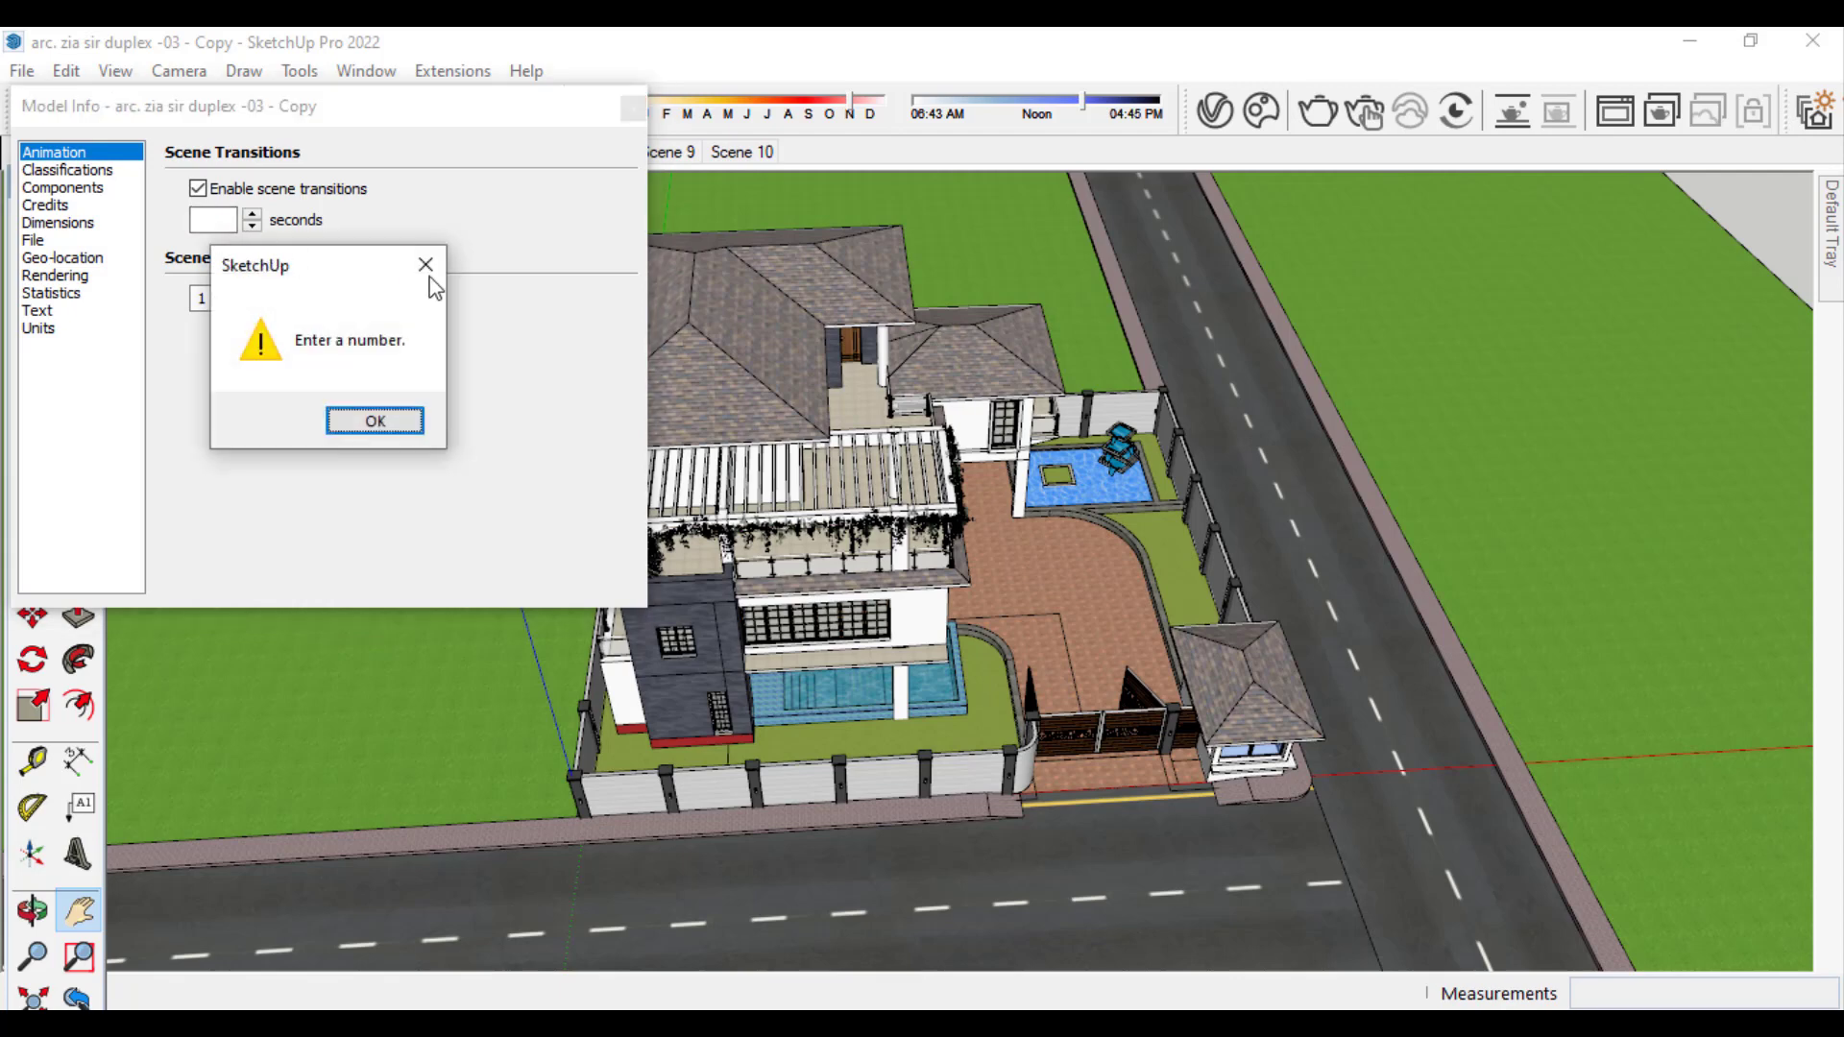
left_click(426, 266)
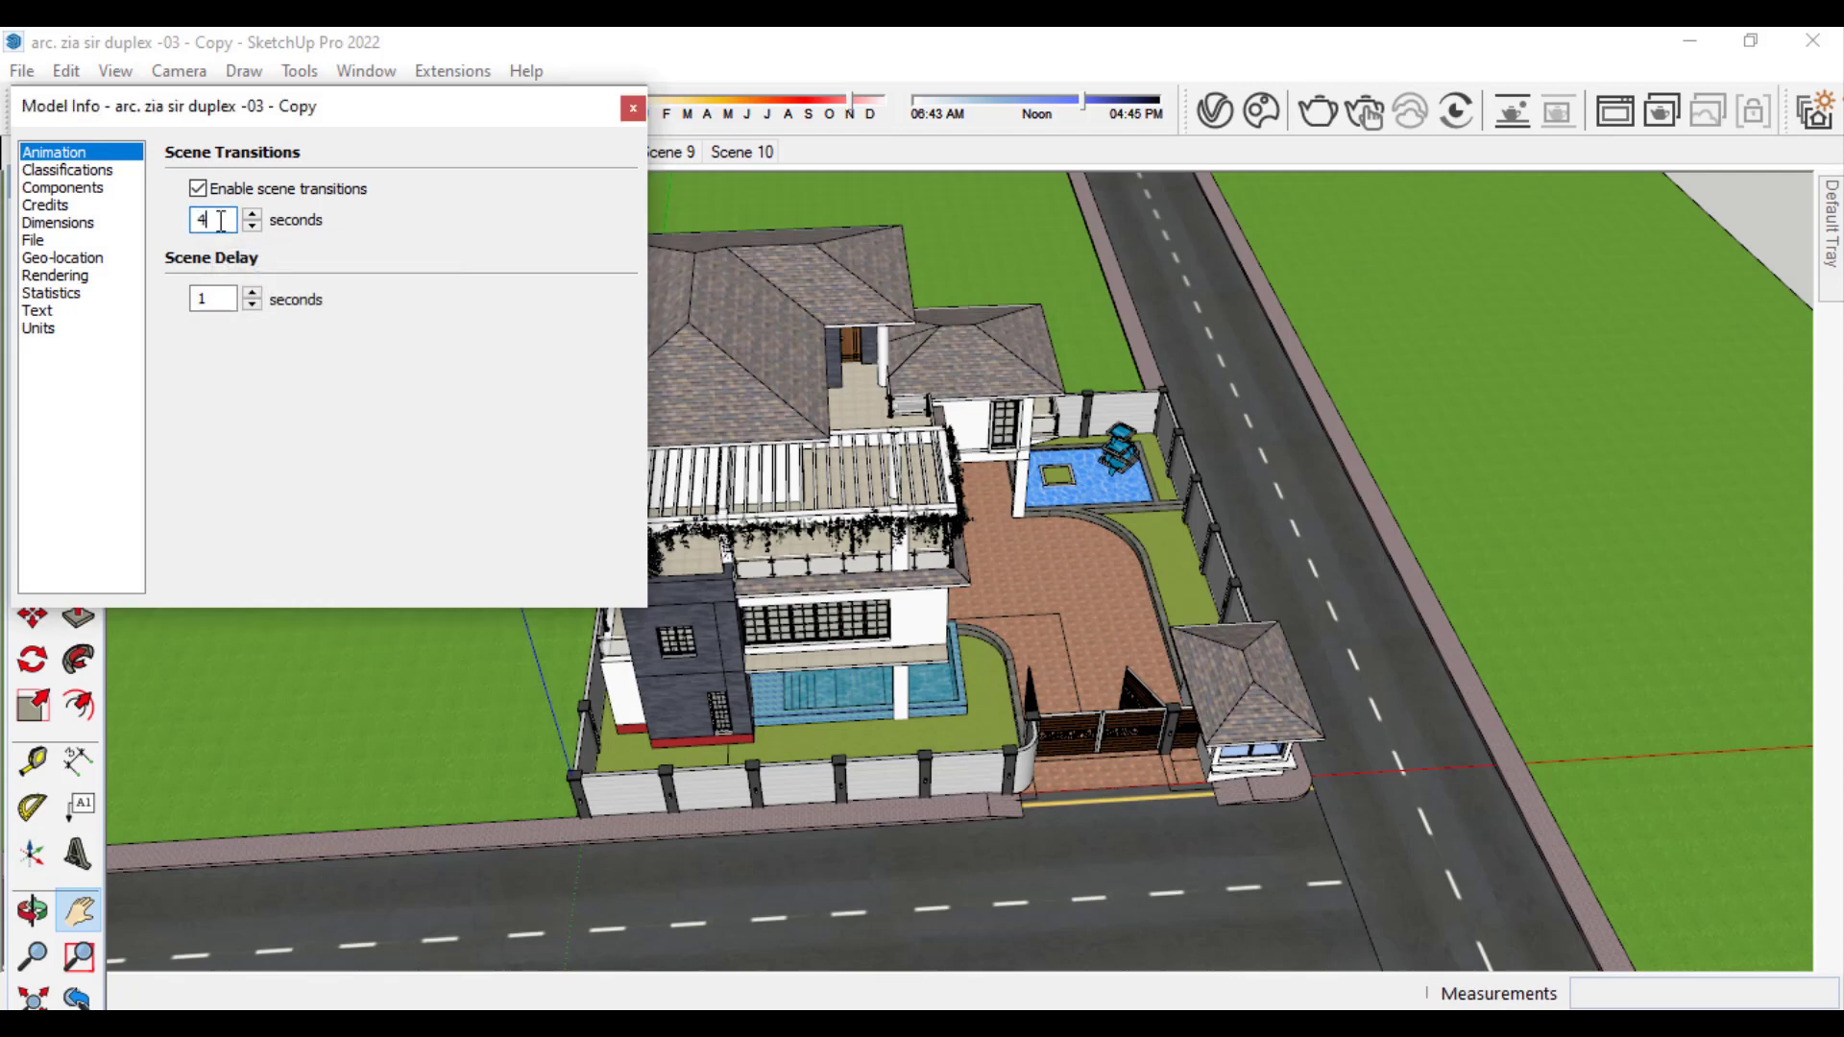
- Set the scene delay to 3 seconds
double_click(224, 300)
key("BackSpace")
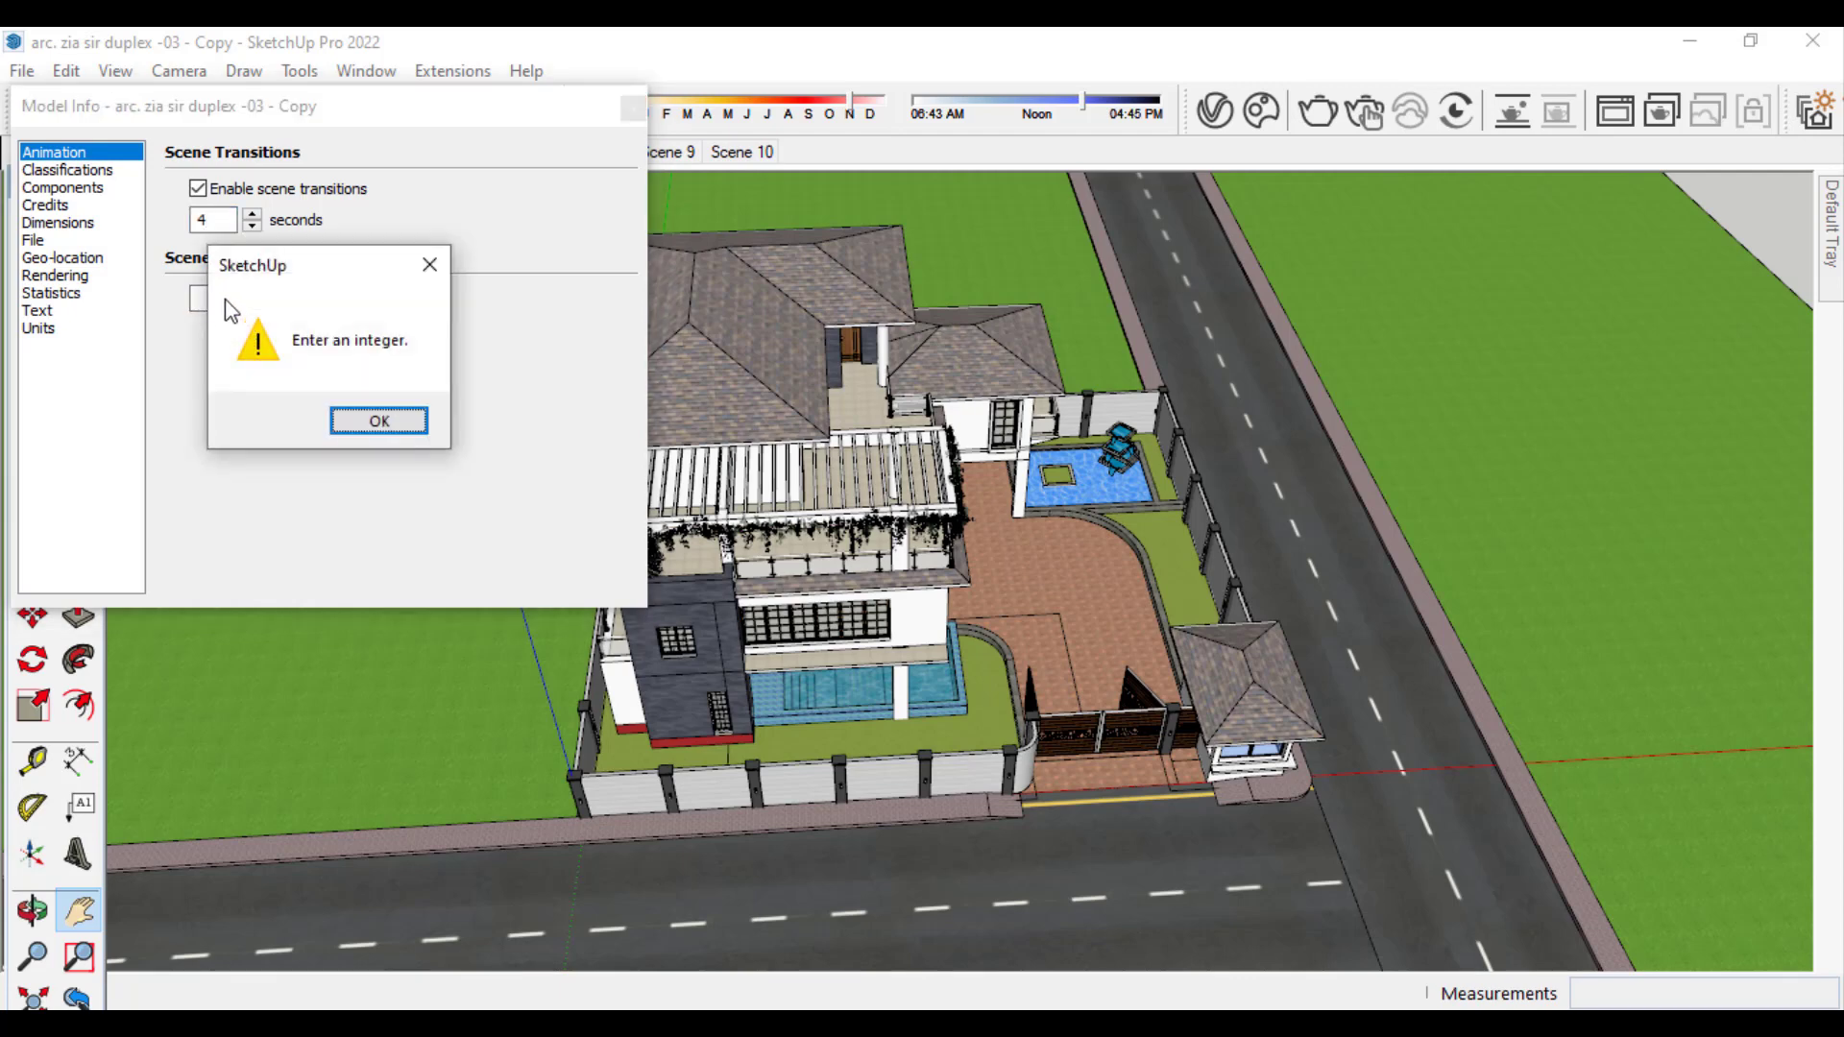
left_click(380, 423)
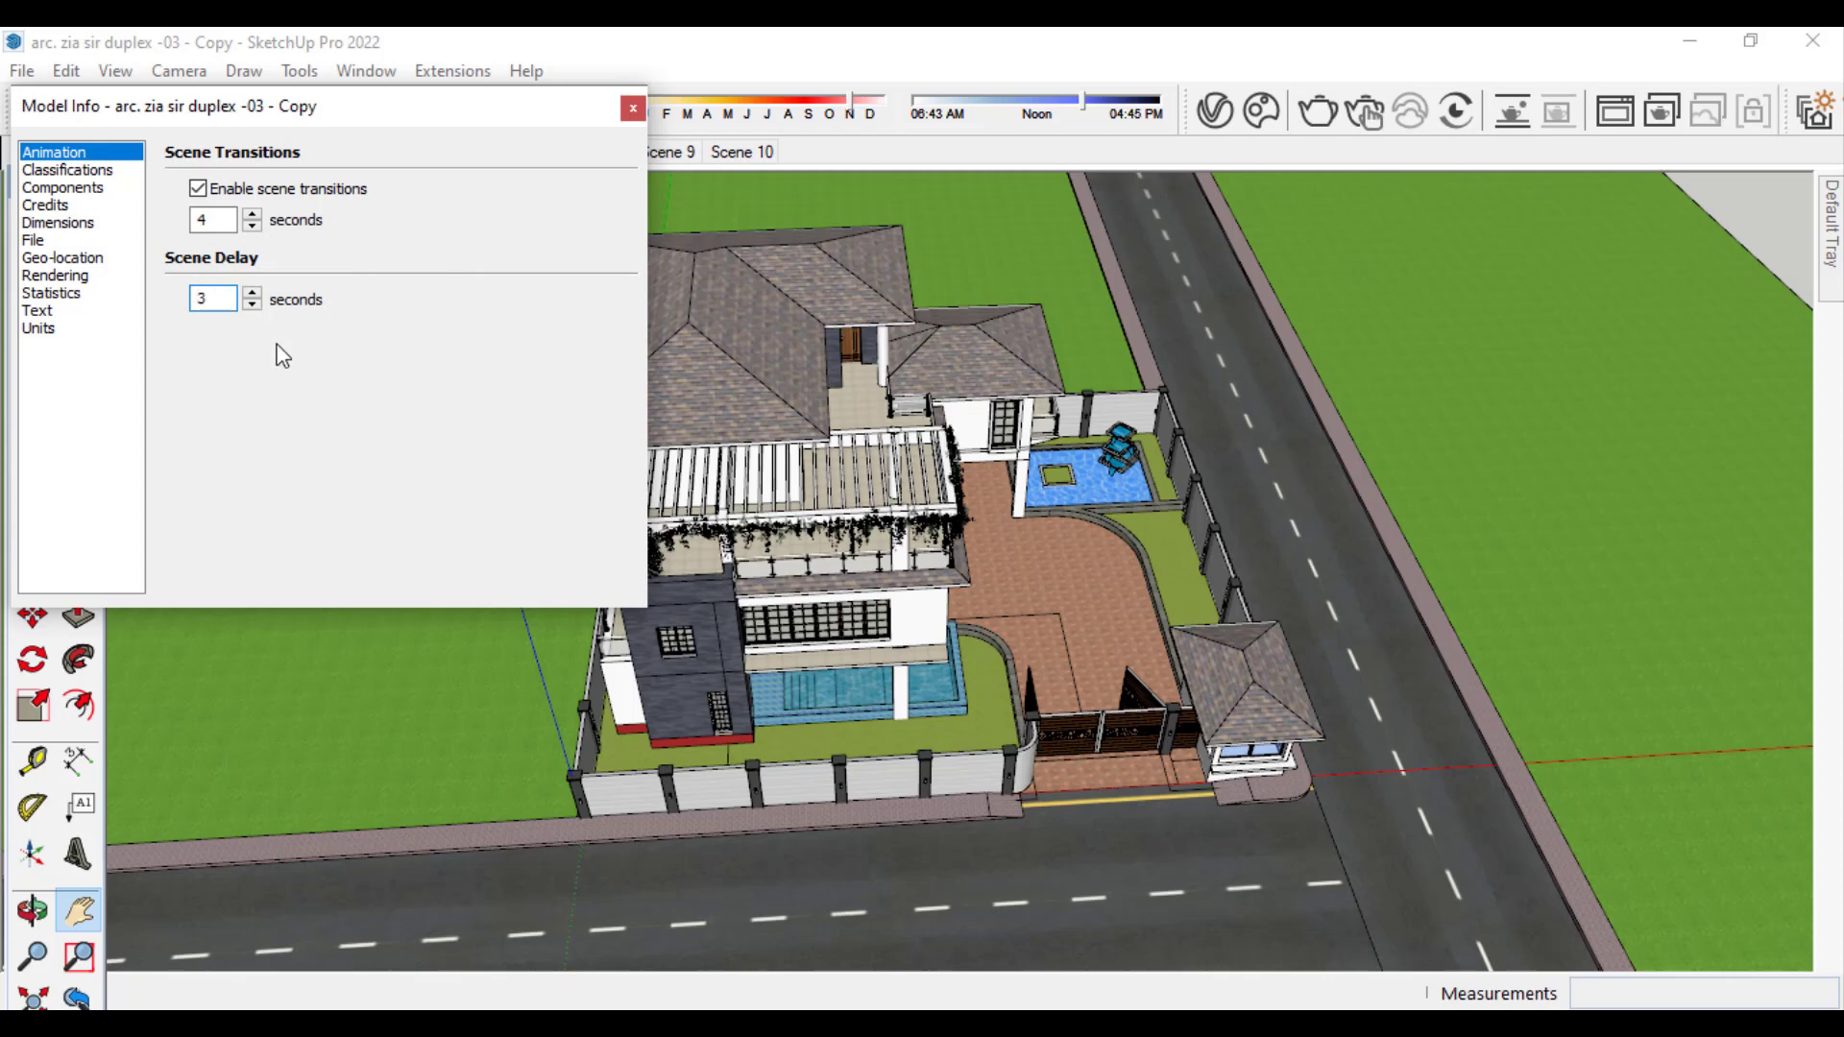
- Play the scene animation from Scene 6, end the playback and recall Scene 1
key("Return")
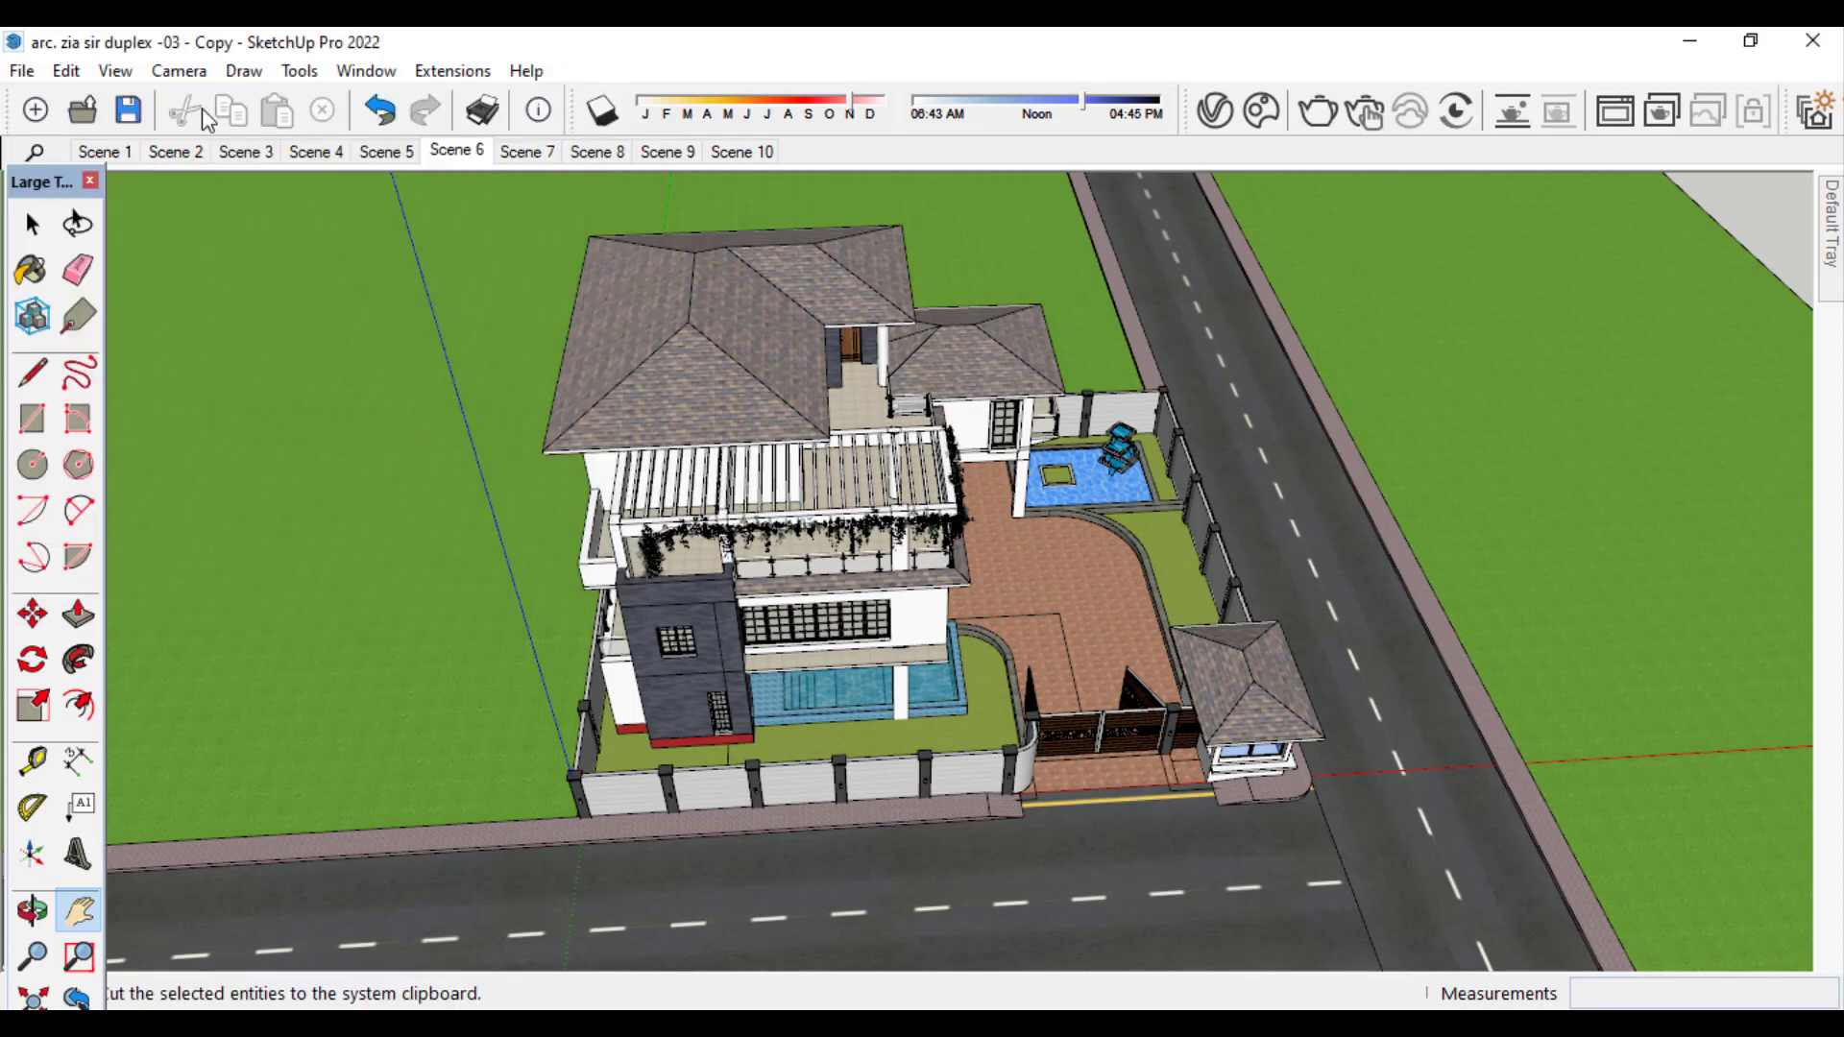
left_click(117, 72)
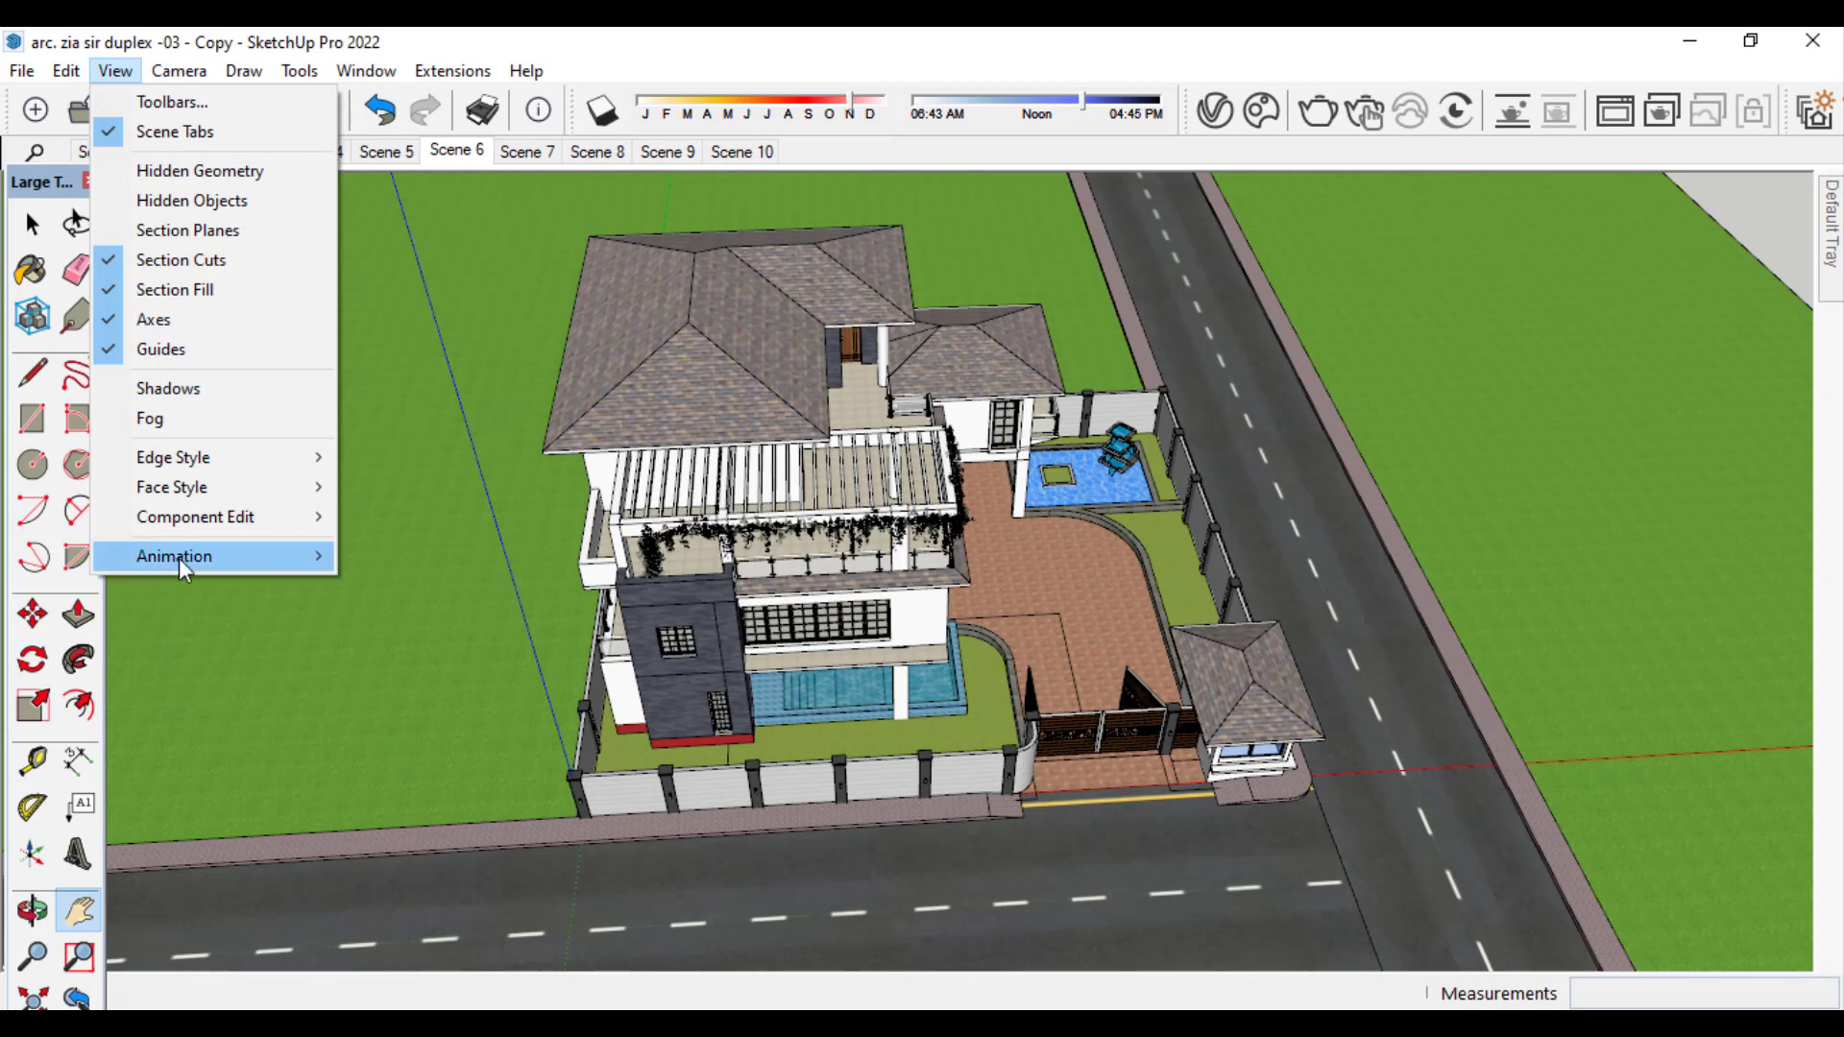
mouse_move(179, 557)
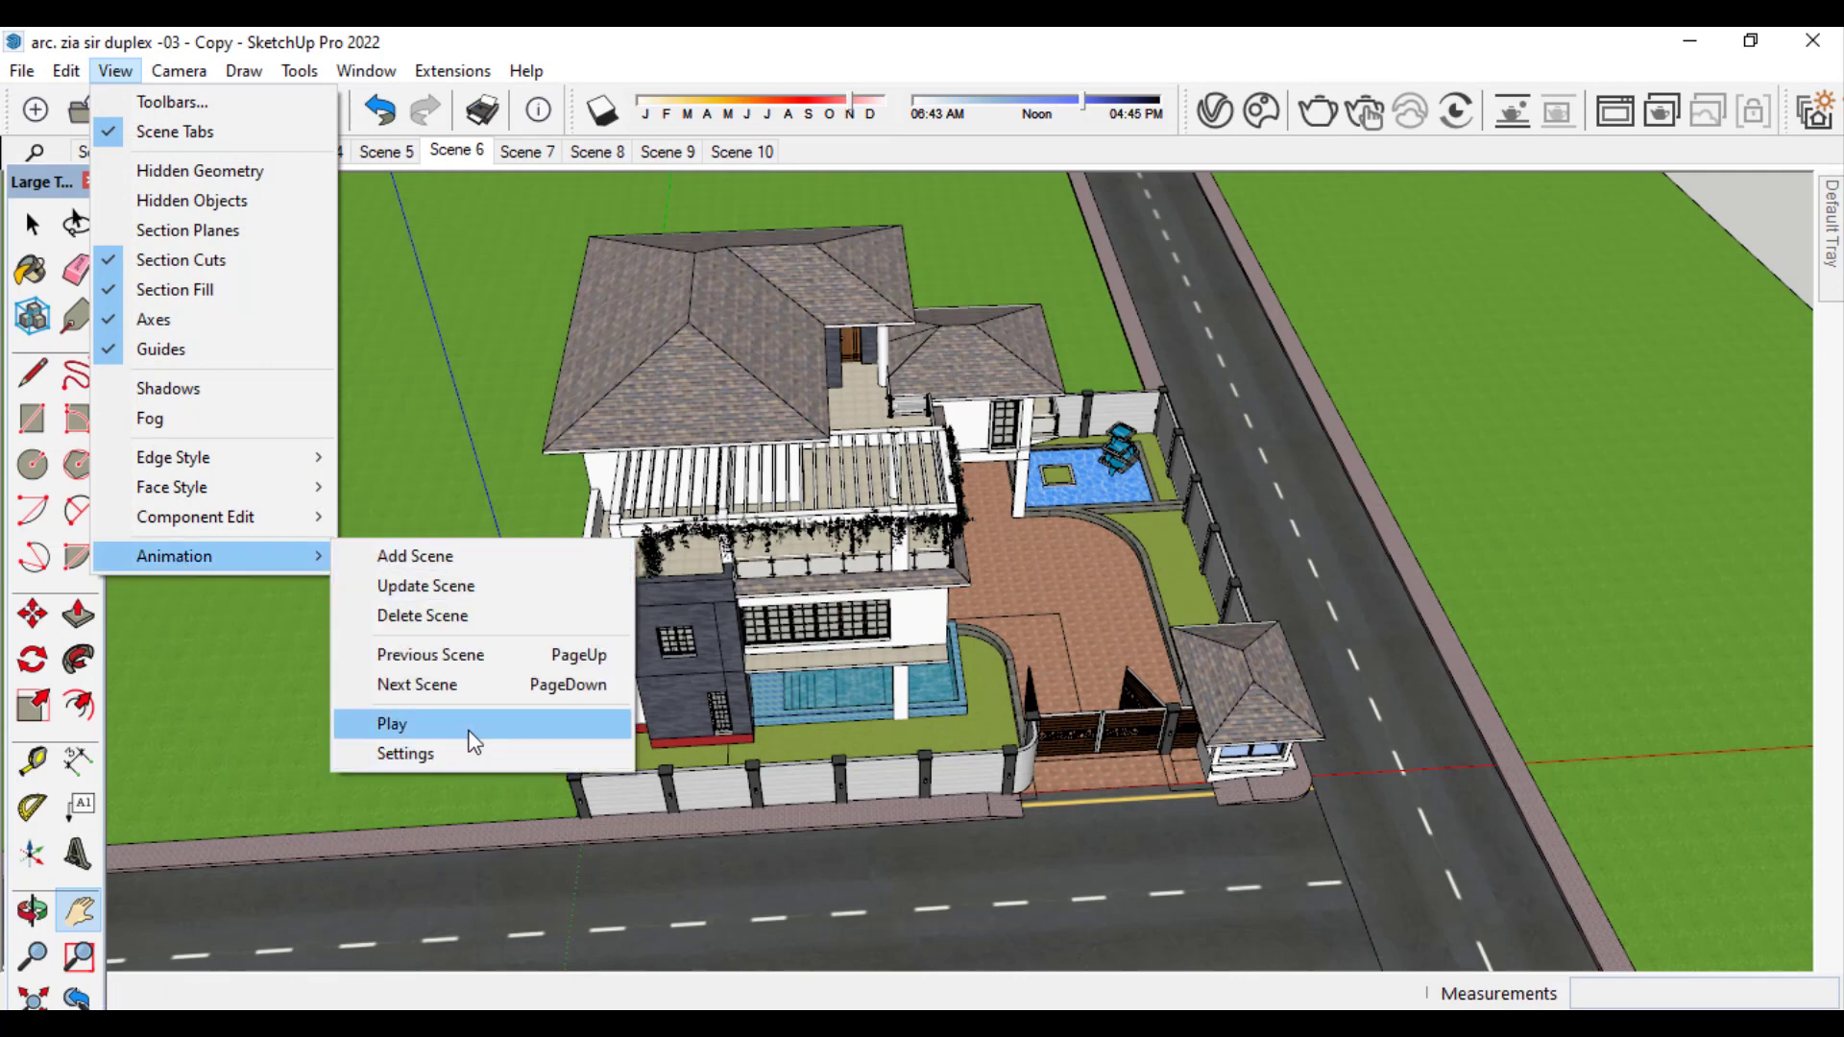
left_click(443, 729)
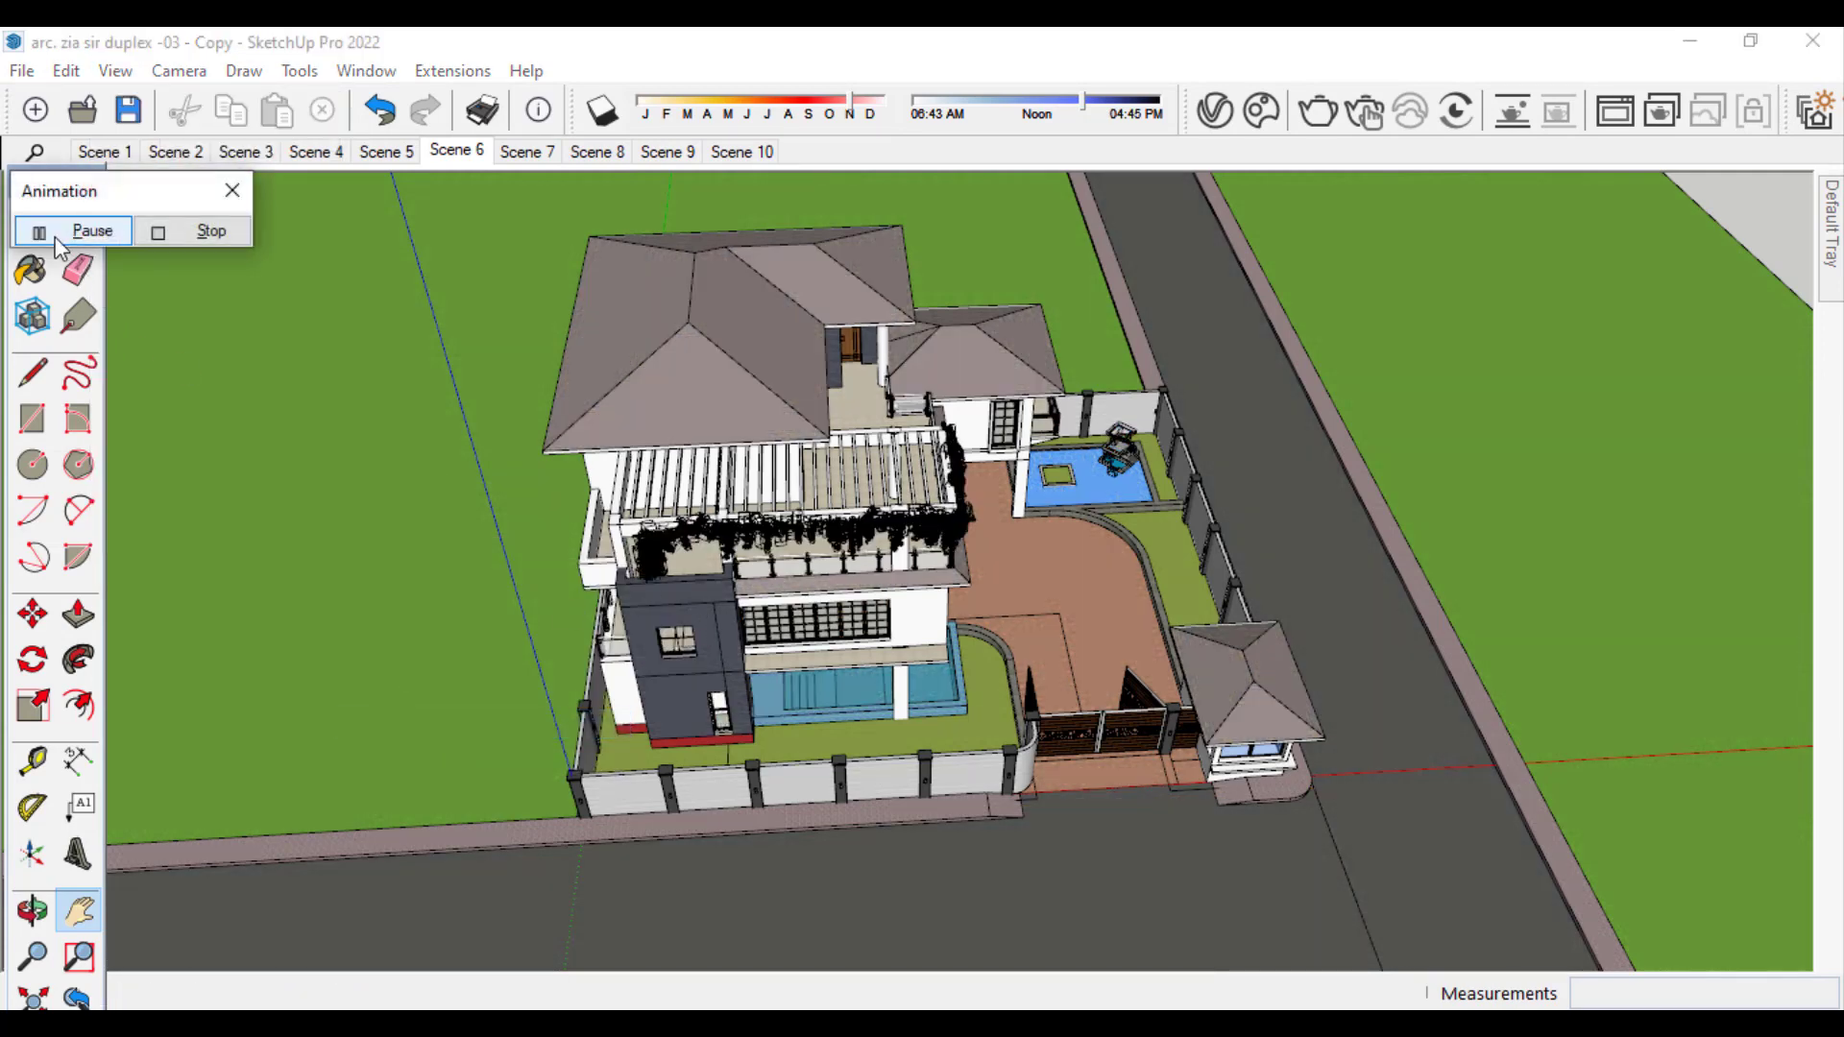
left_click(231, 191)
left_click(118, 153)
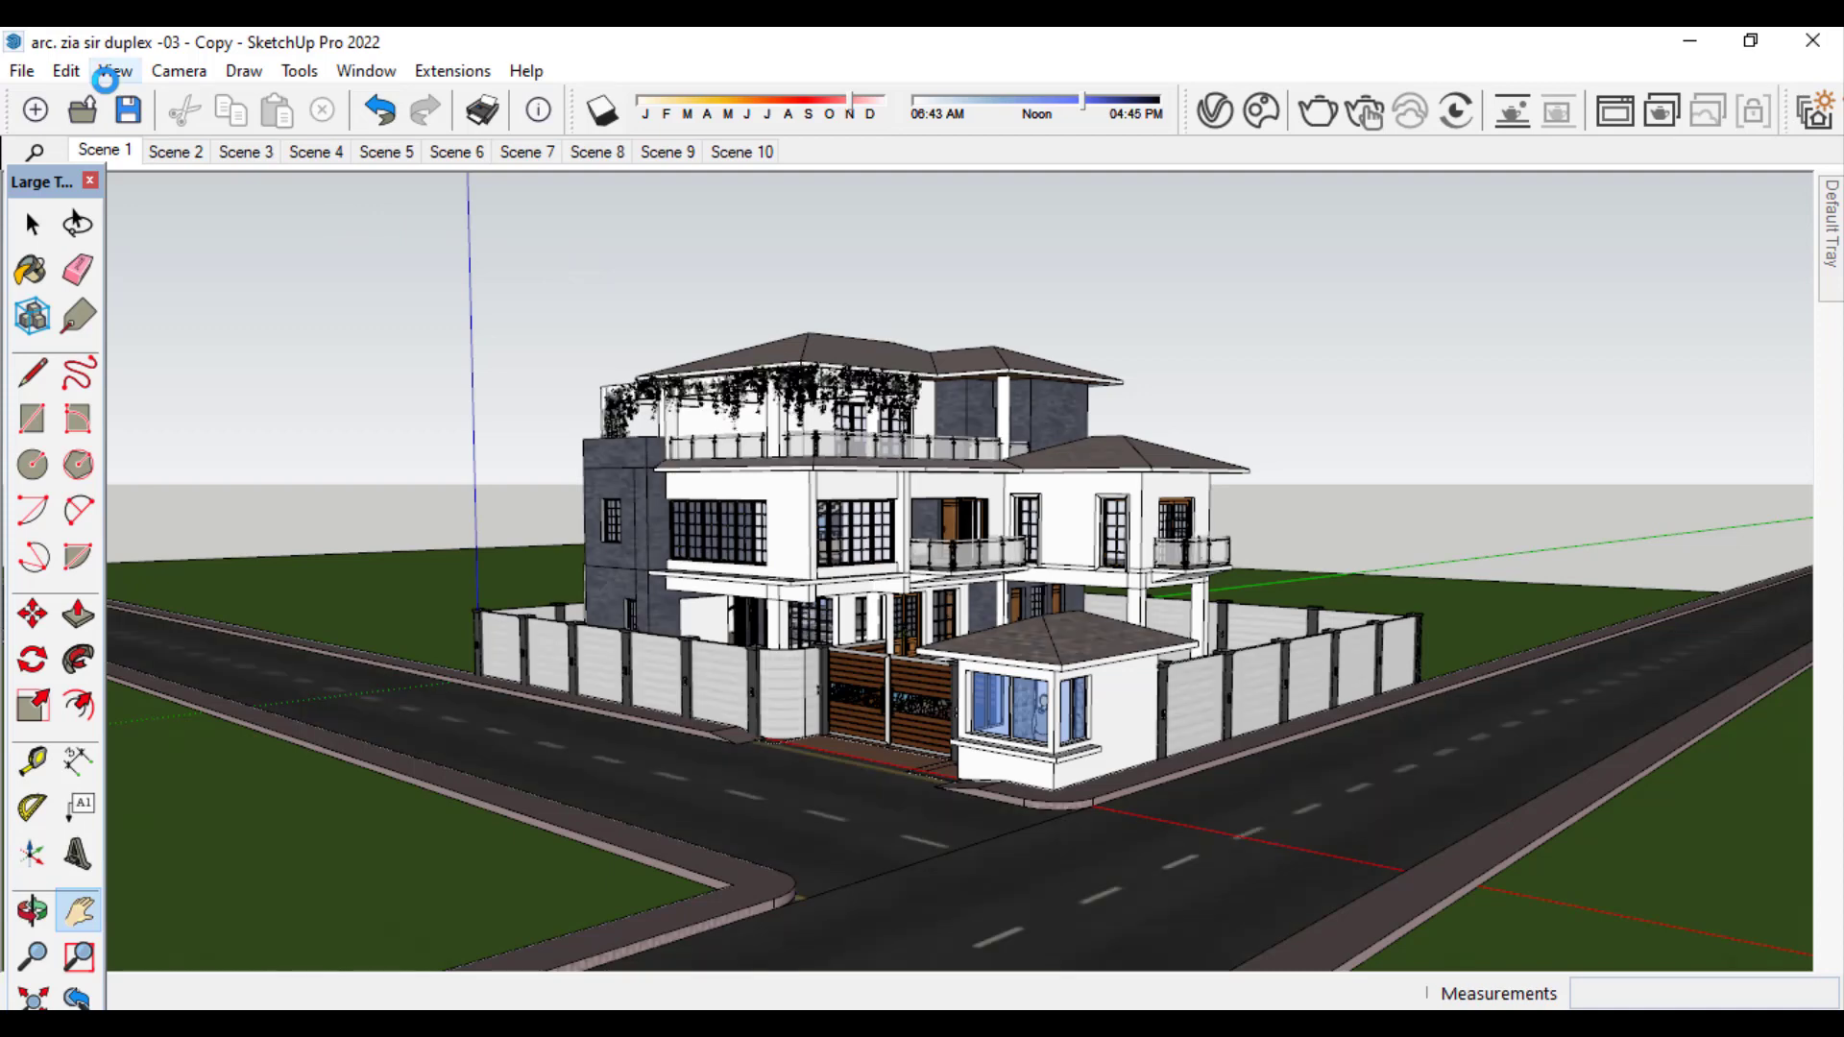
- Play the scene animation starting from Scene 1 and stop it at Scene 7
left_click(110, 75)
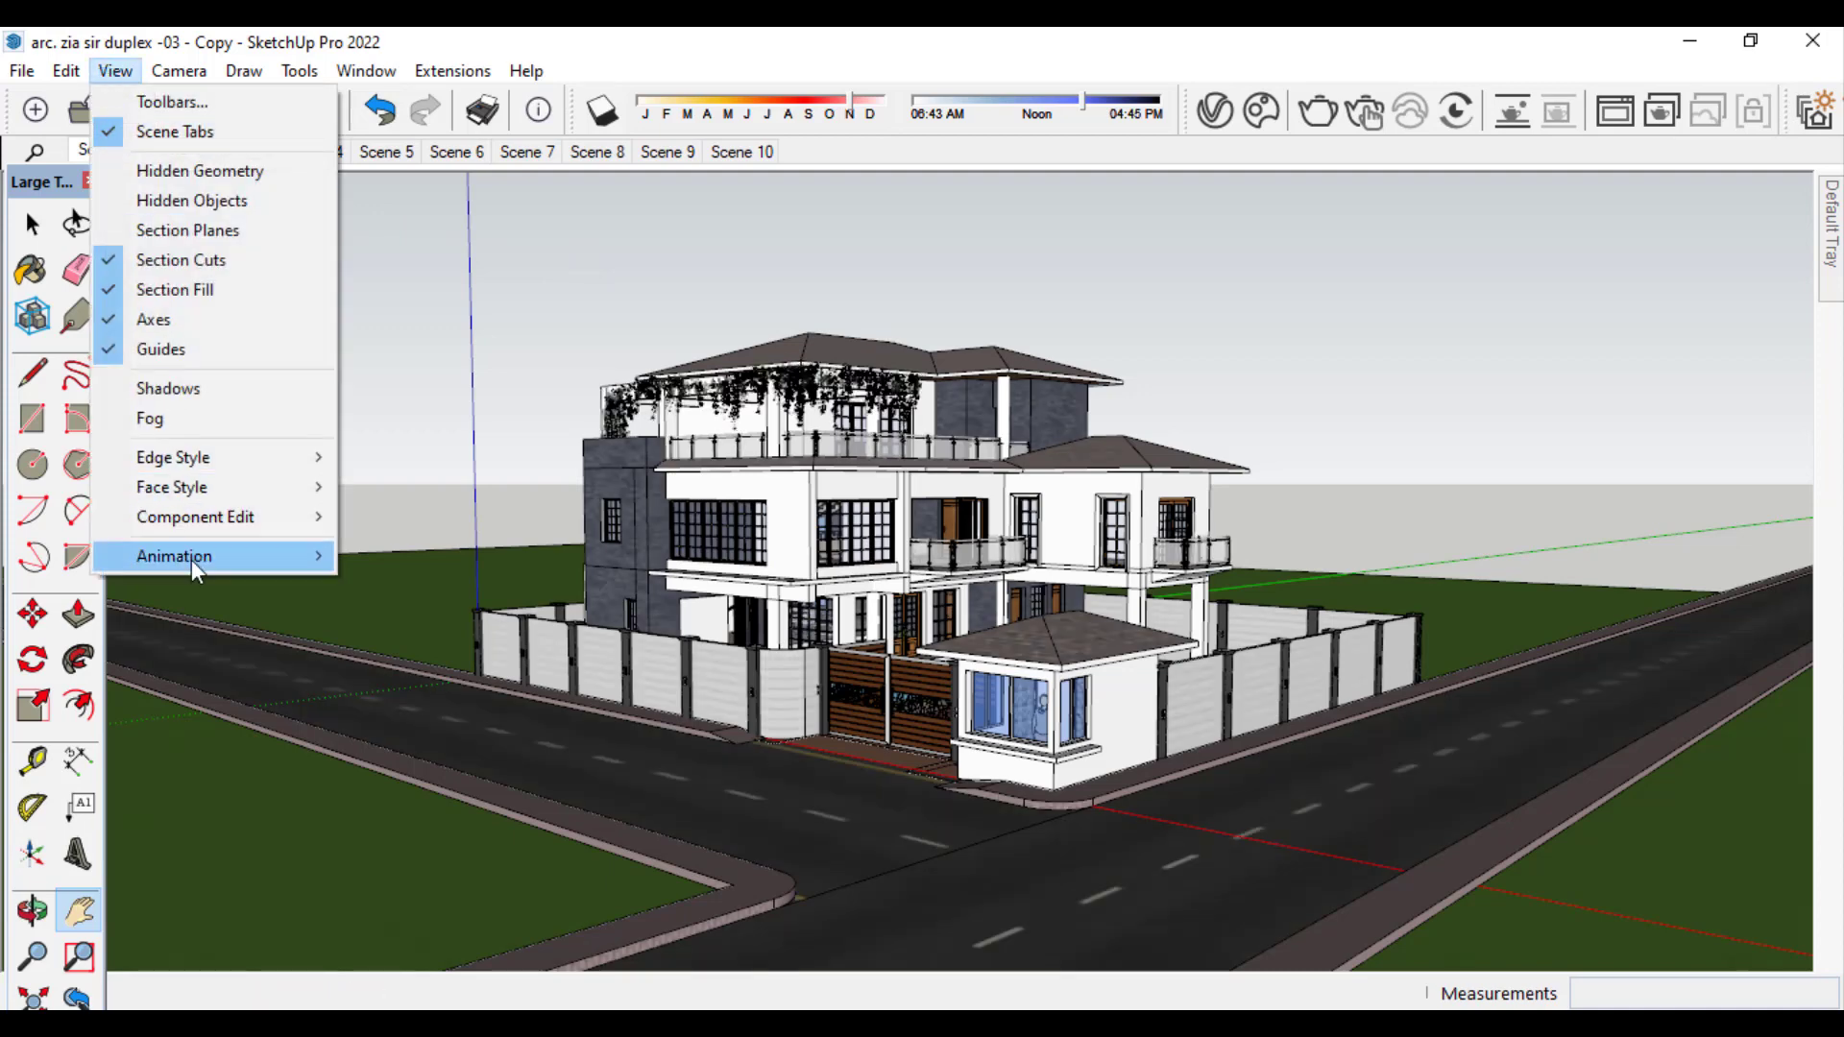
mouse_move(192, 559)
left_click(461, 728)
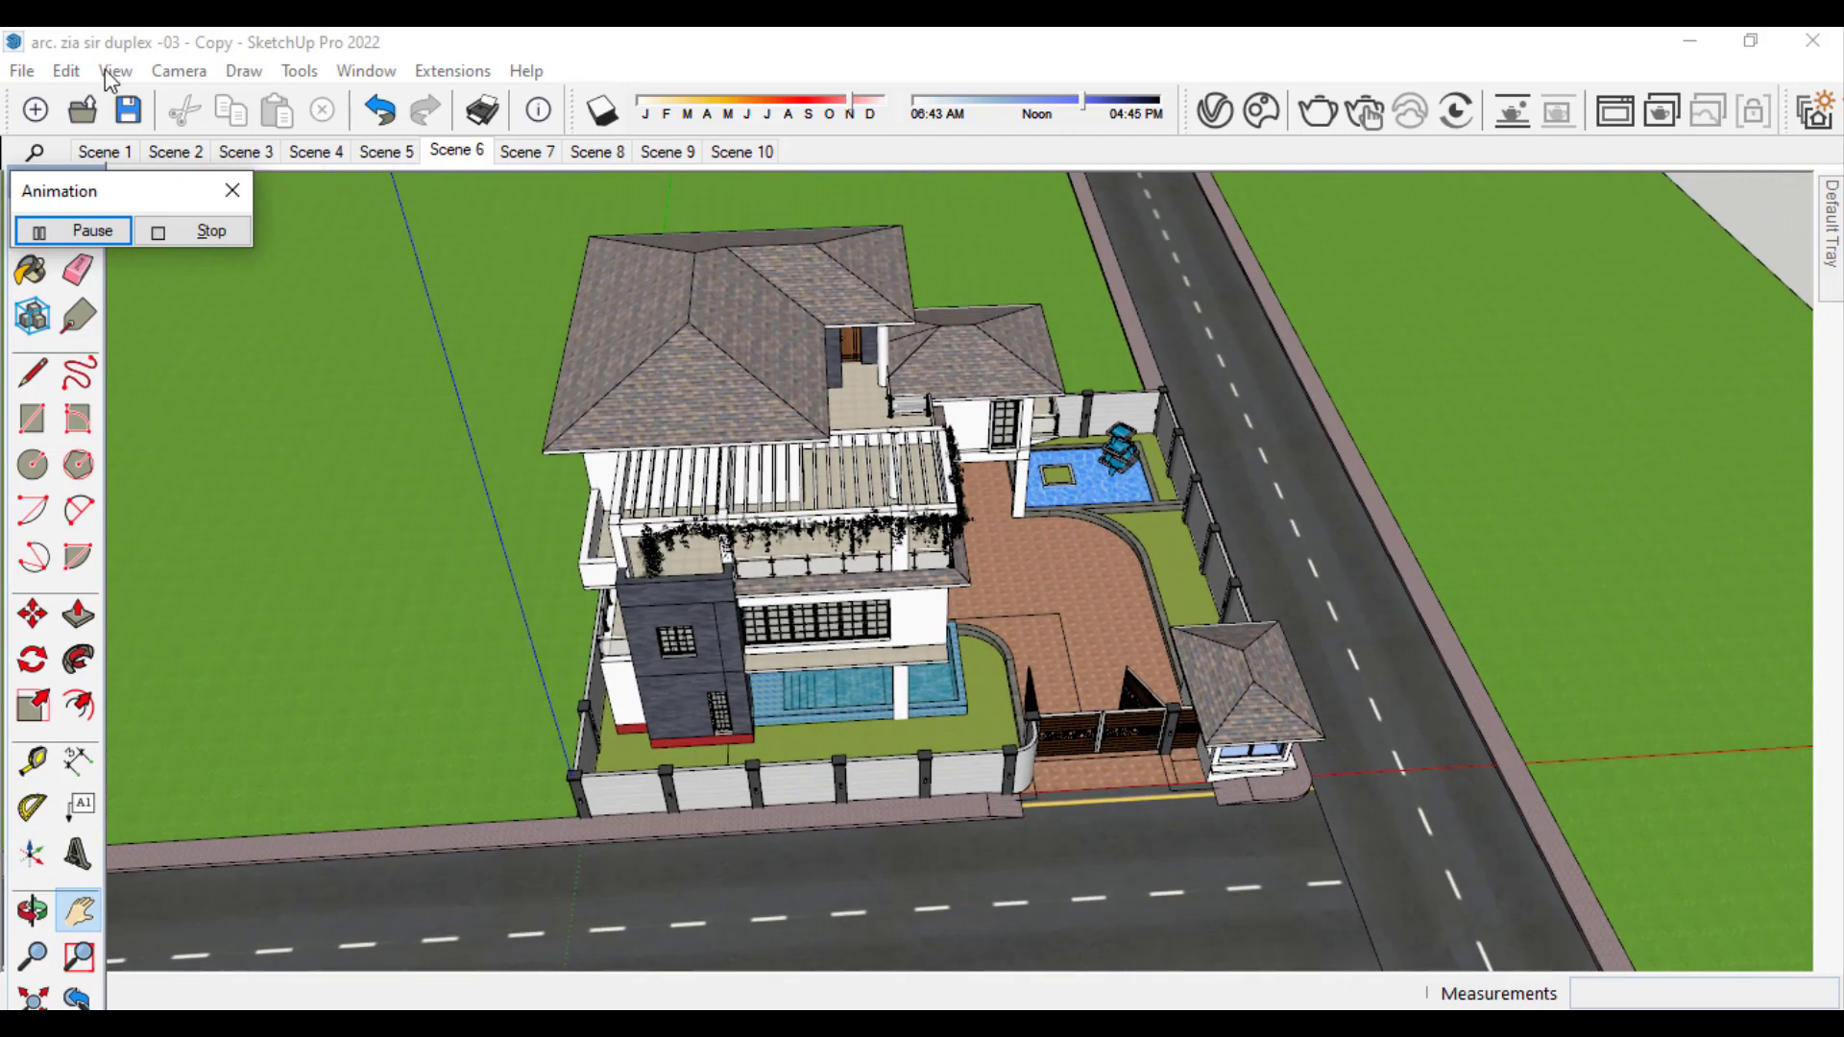
left_click(211, 233)
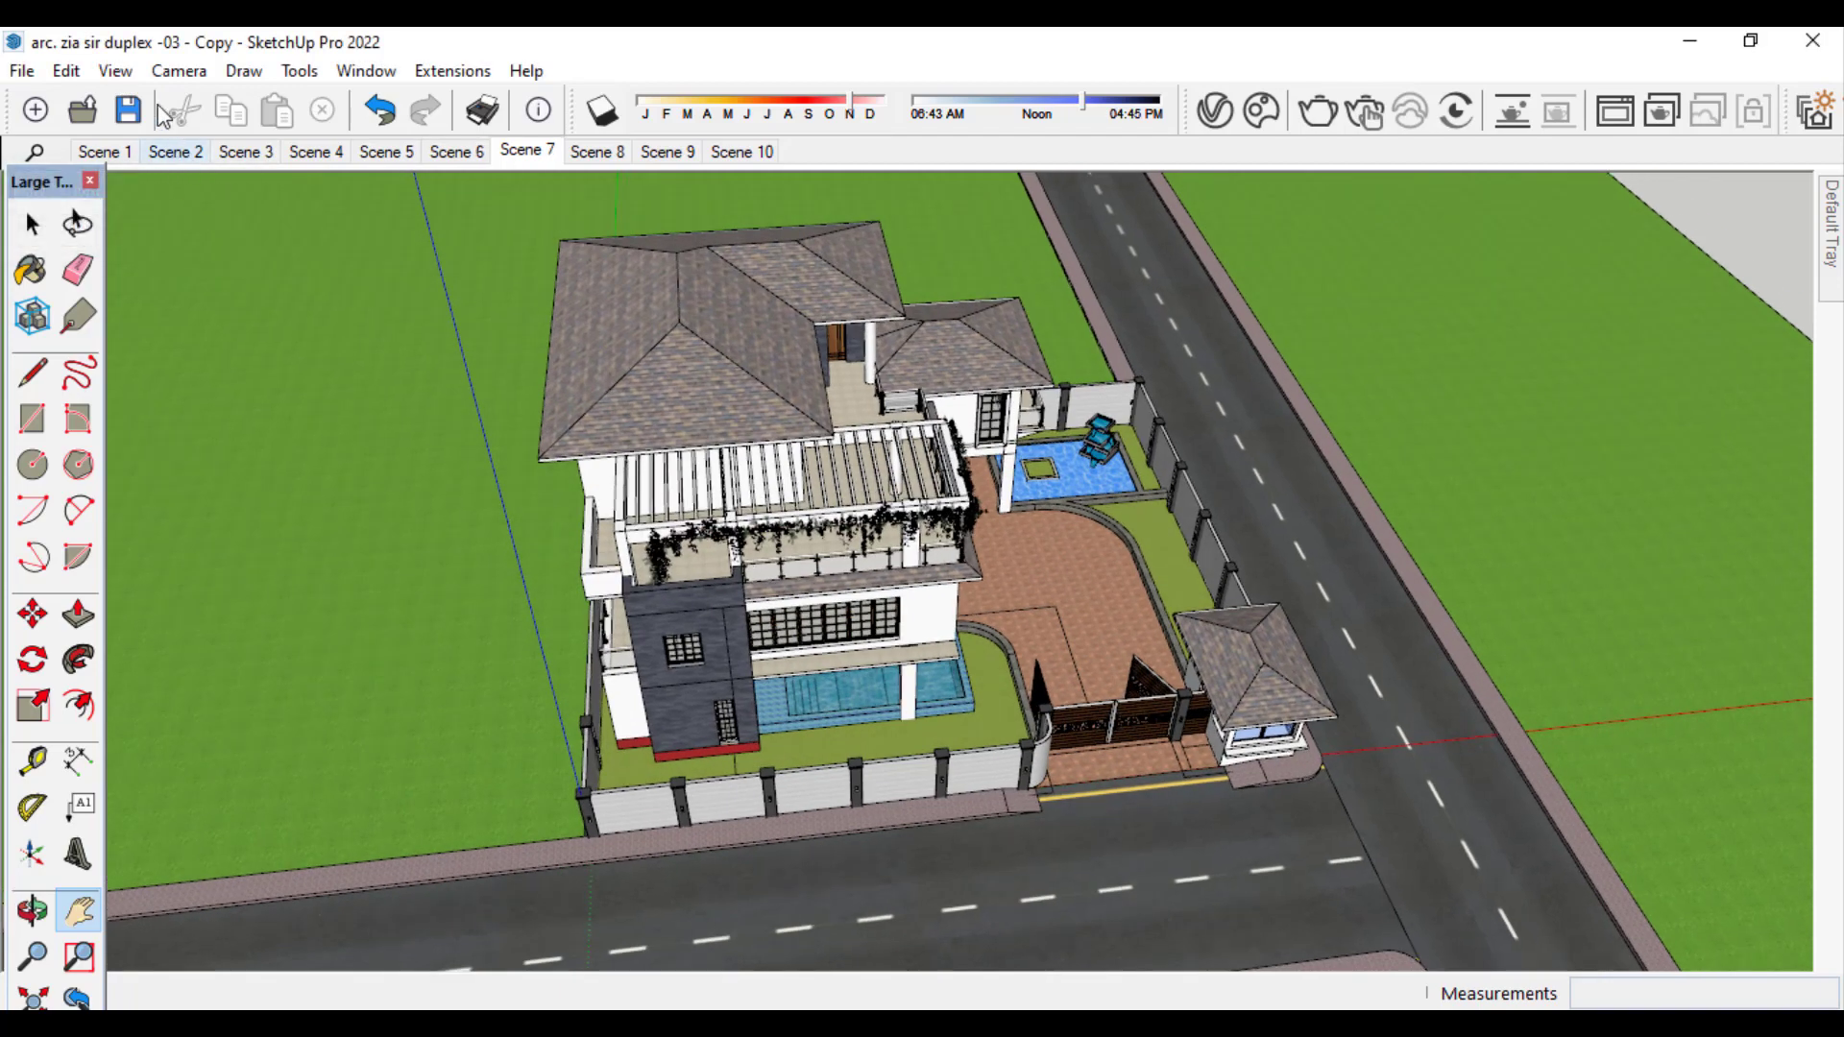
- Open the animation settings and set the scene transition time to 2 seconds and the scene delay to 1 second
left_click(115, 71)
mouse_move(303, 561)
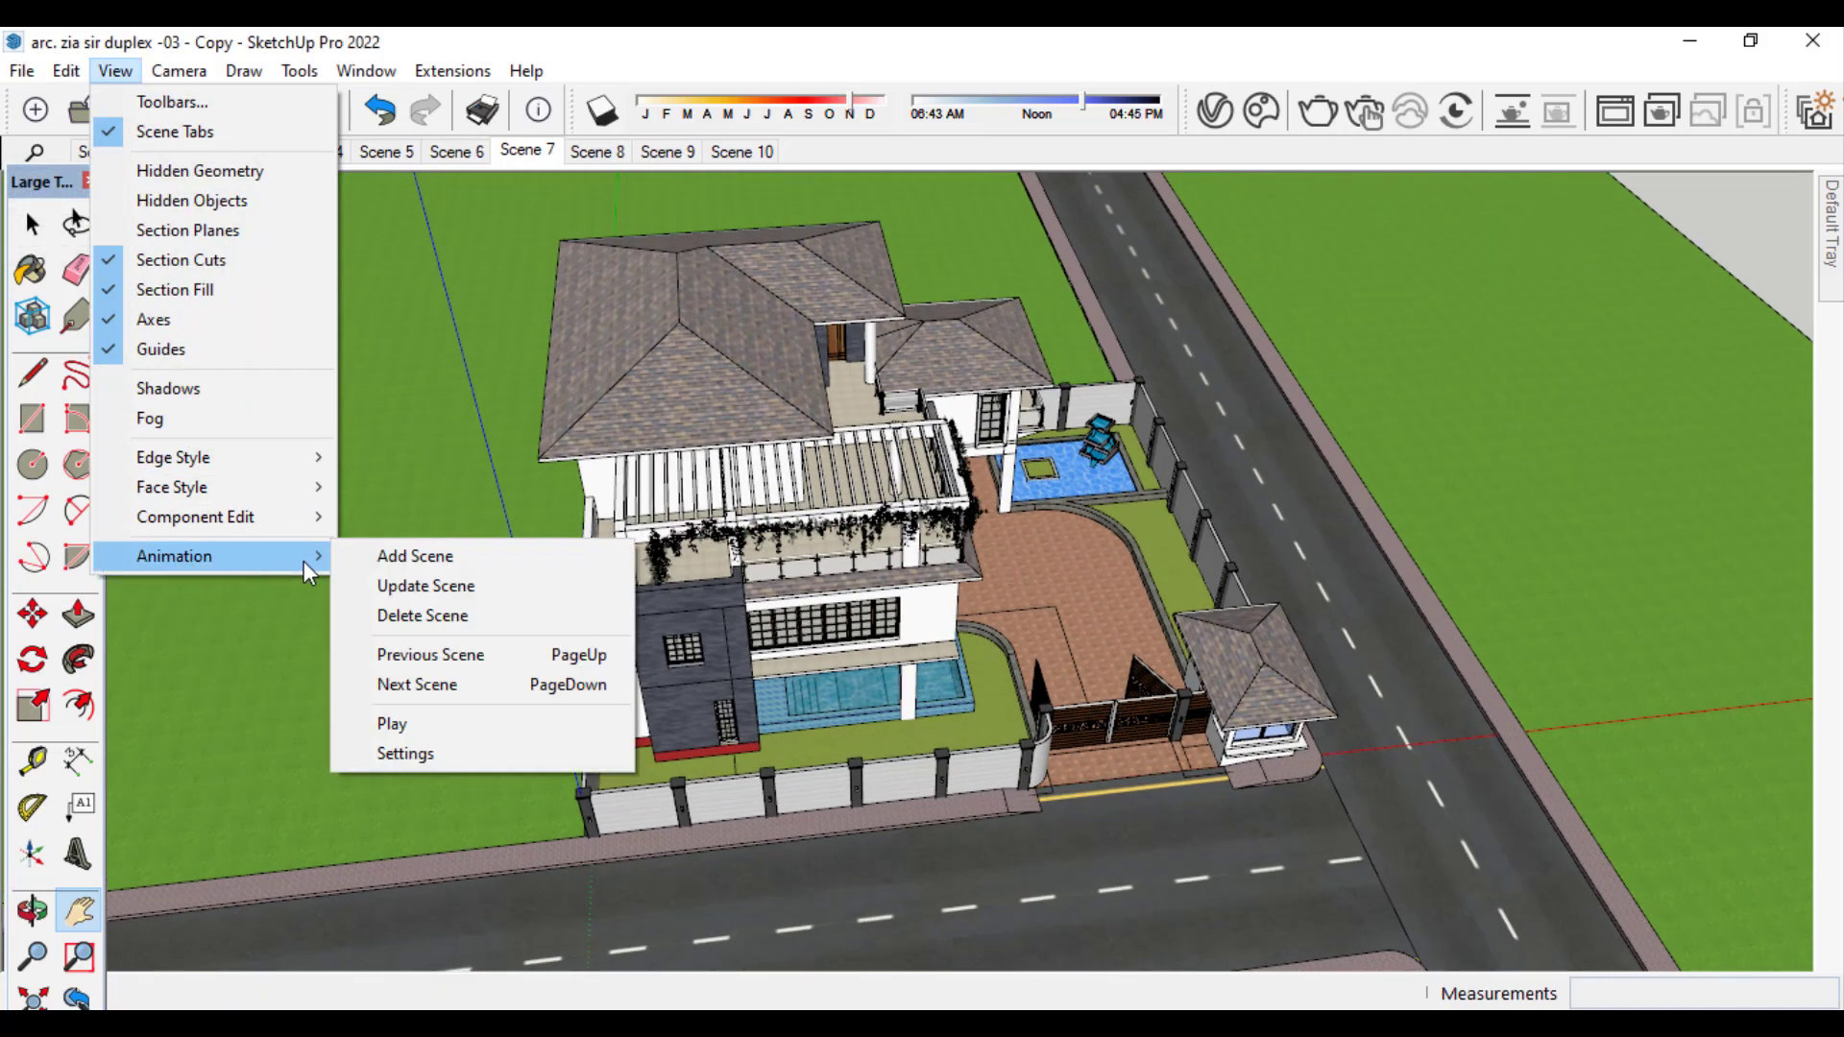
left_click(413, 749)
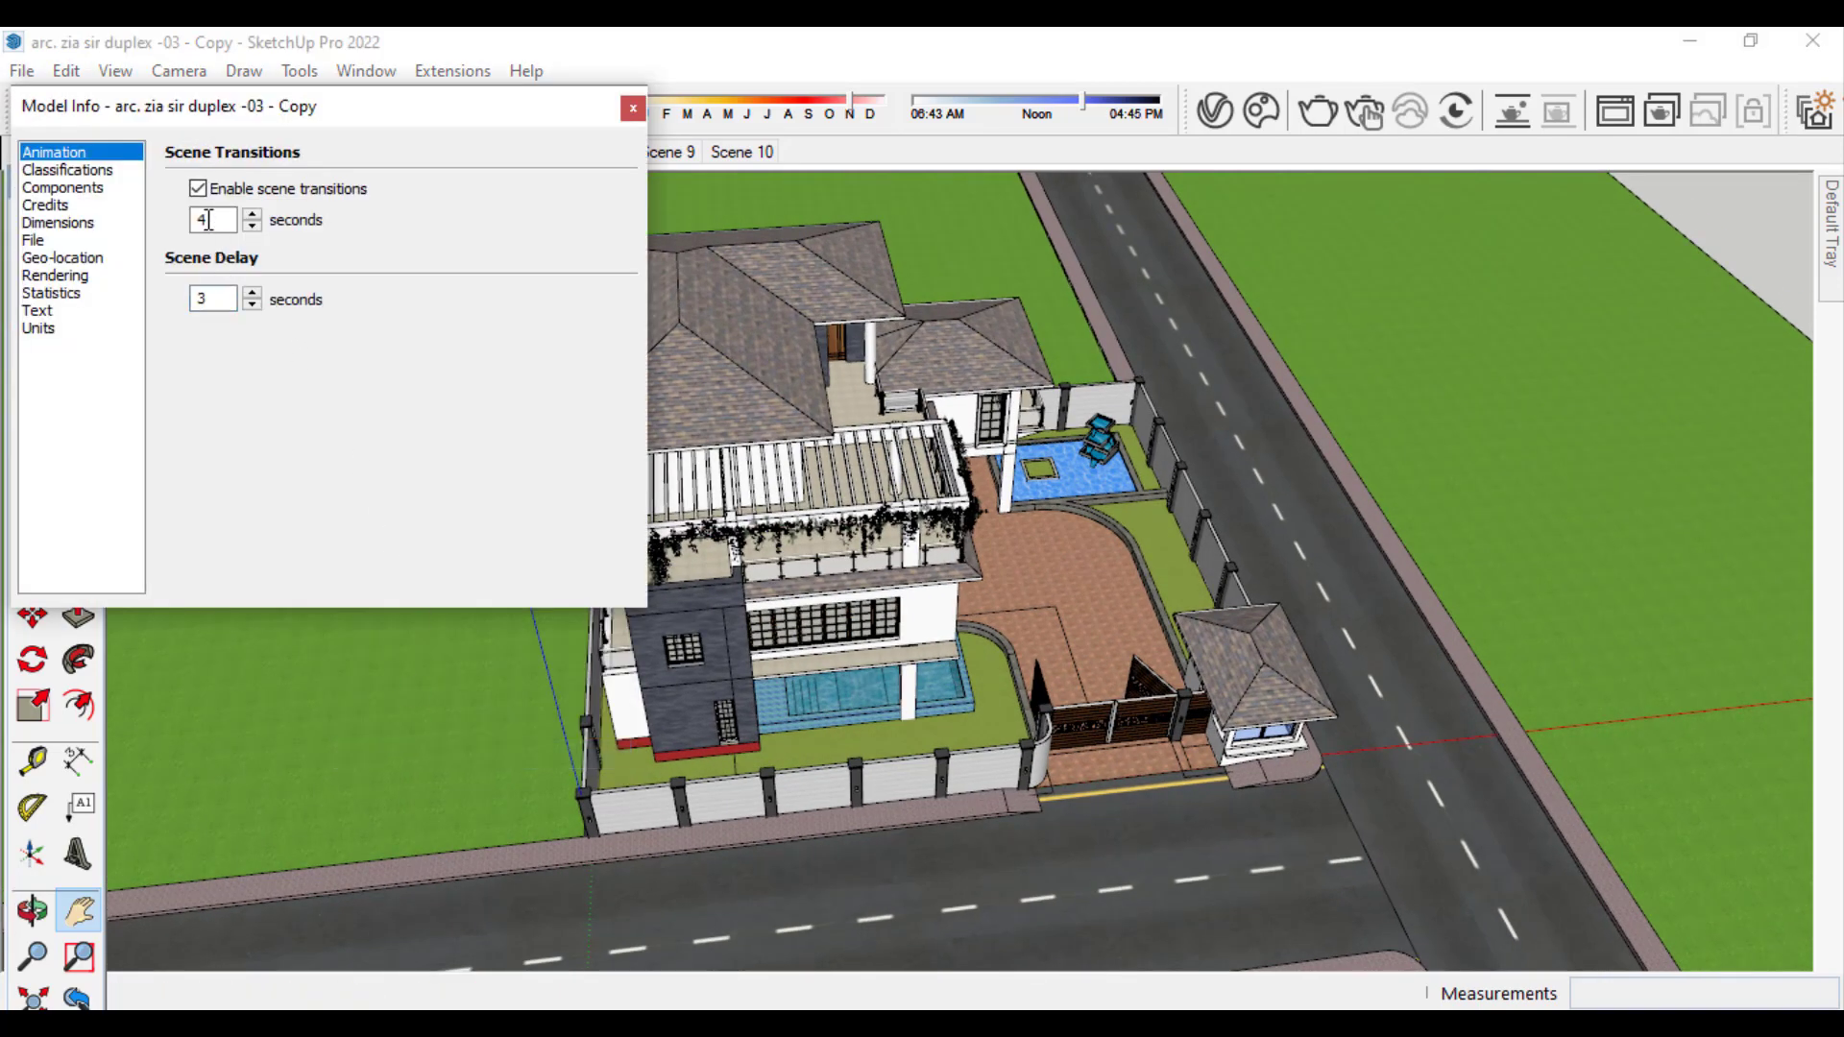
key("BackSpace")
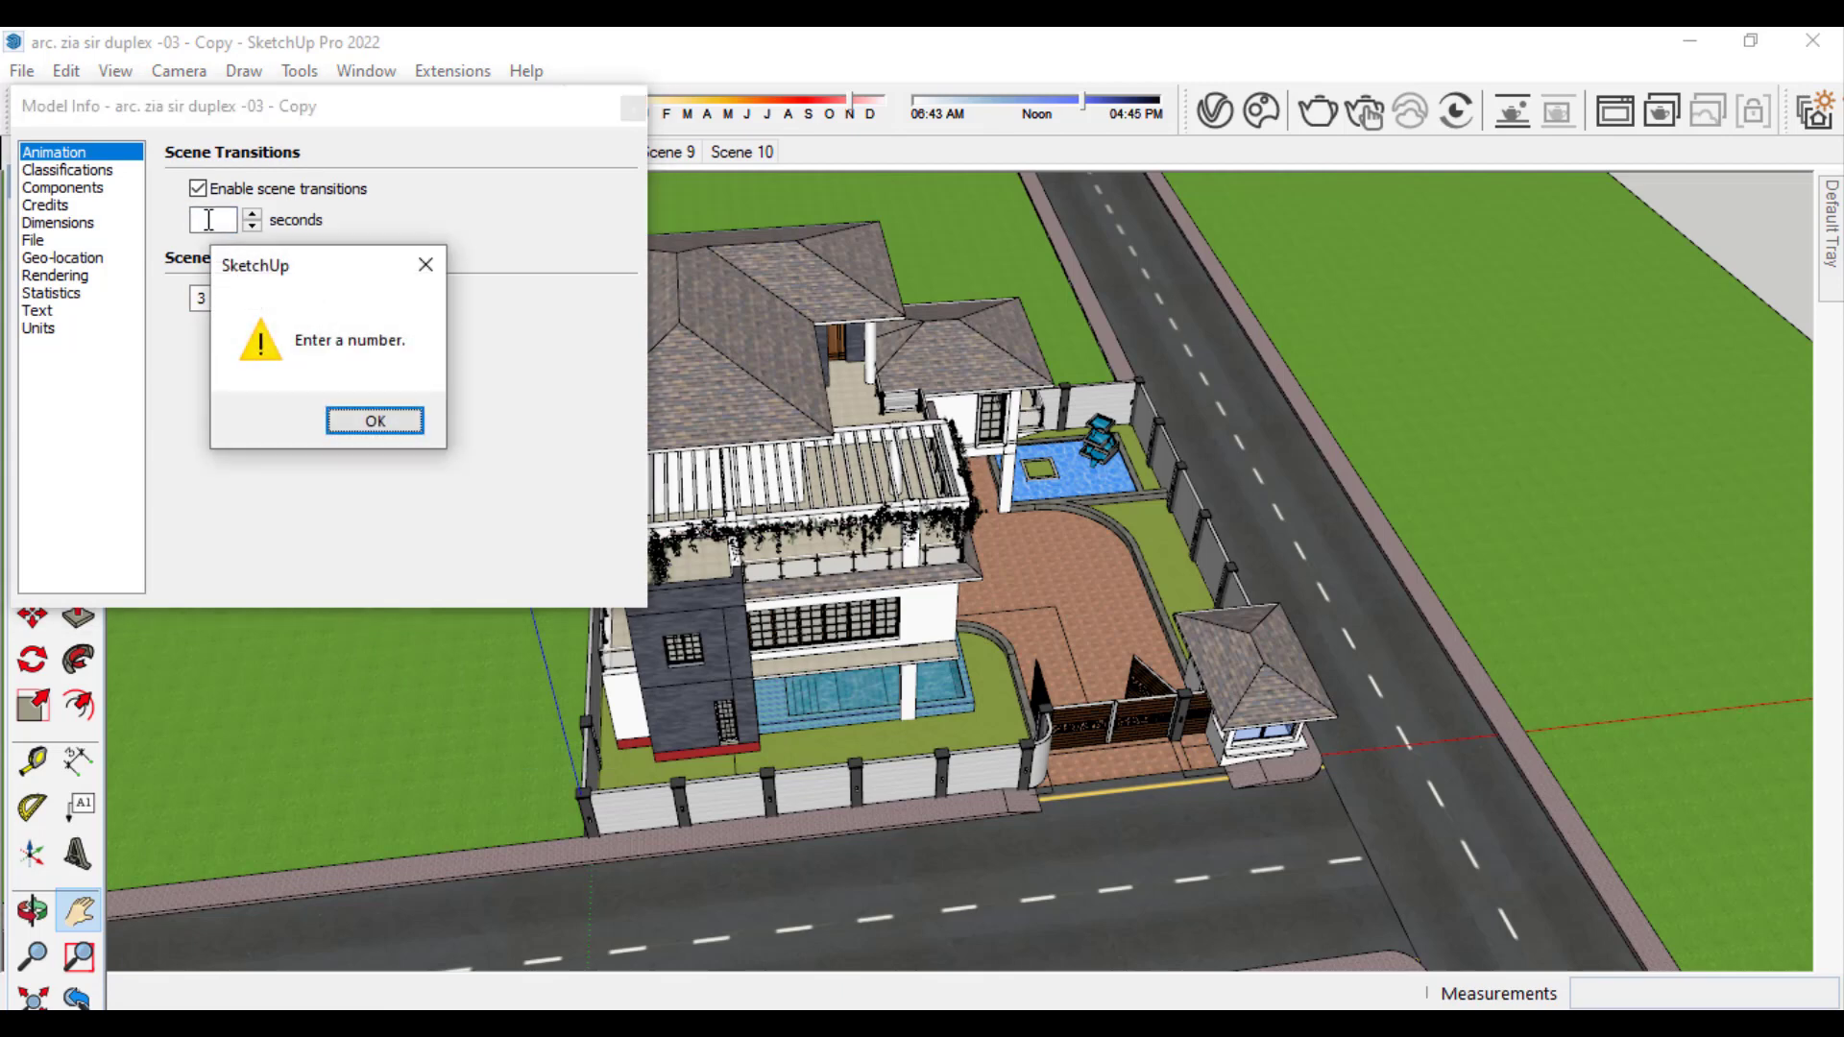
left_click(428, 267)
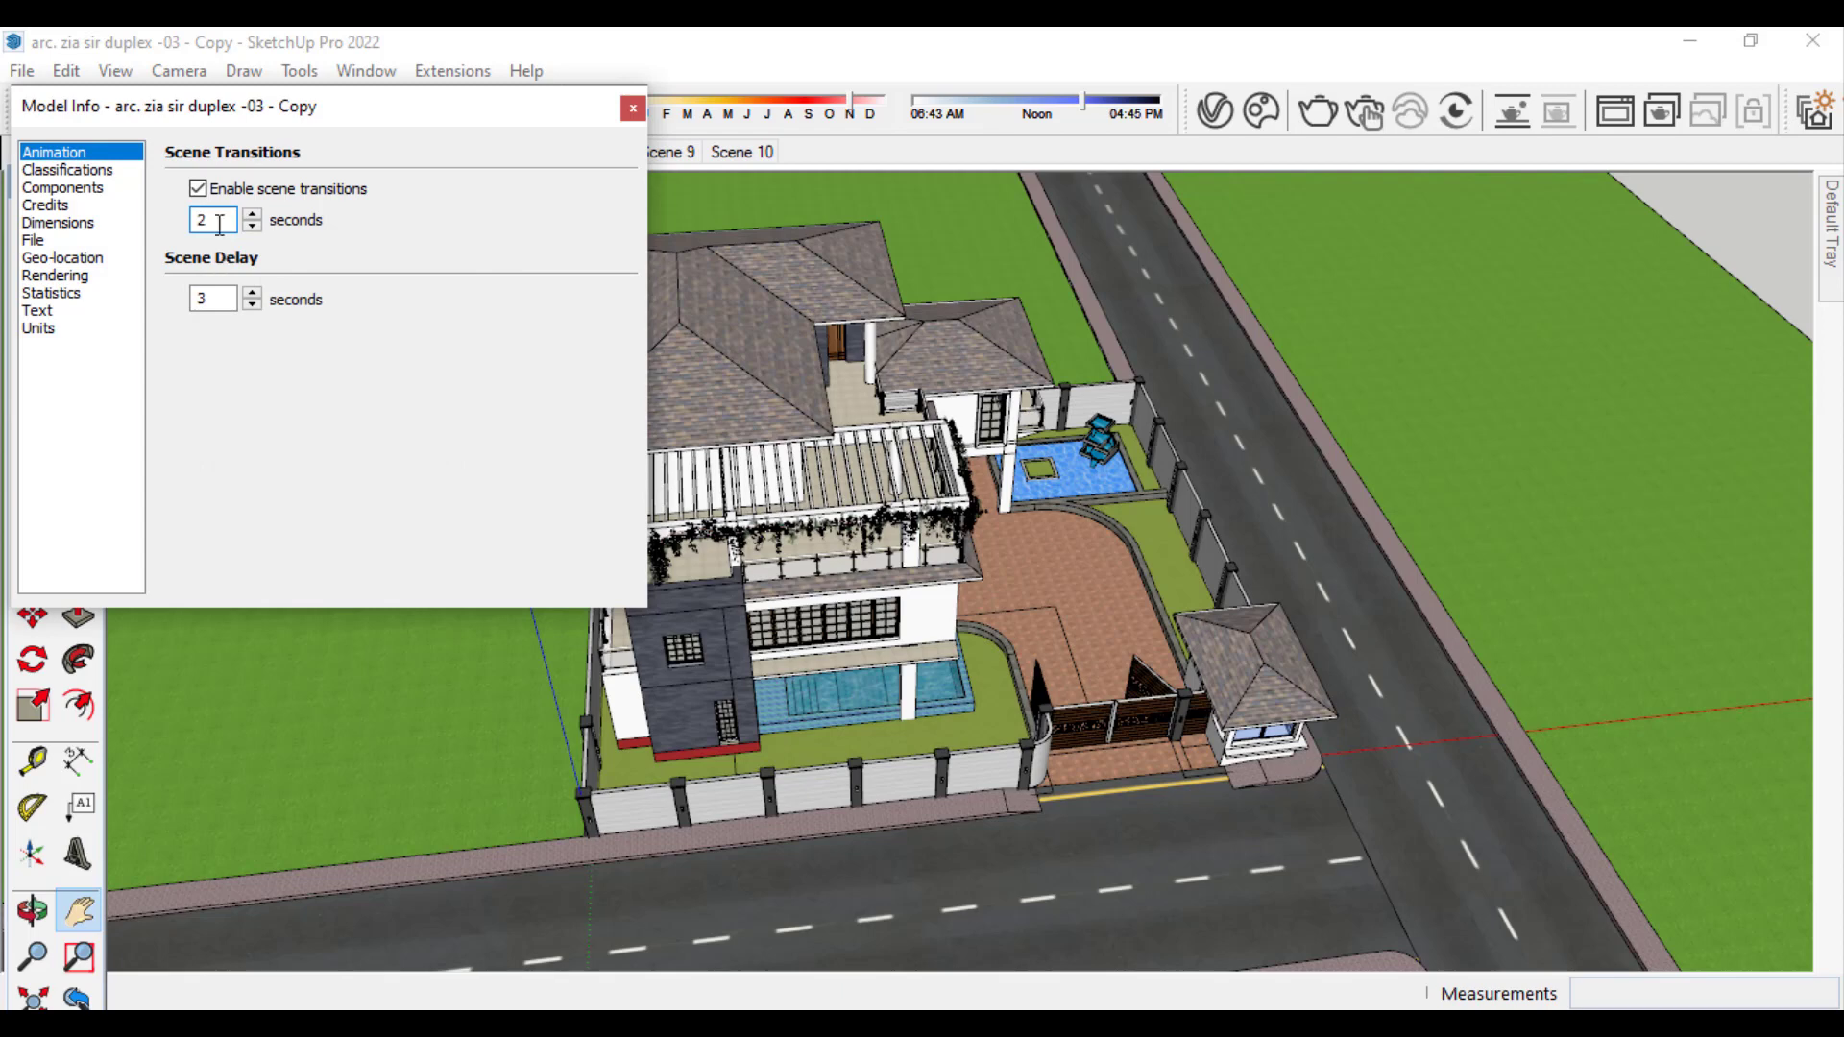
key("BackSpace")
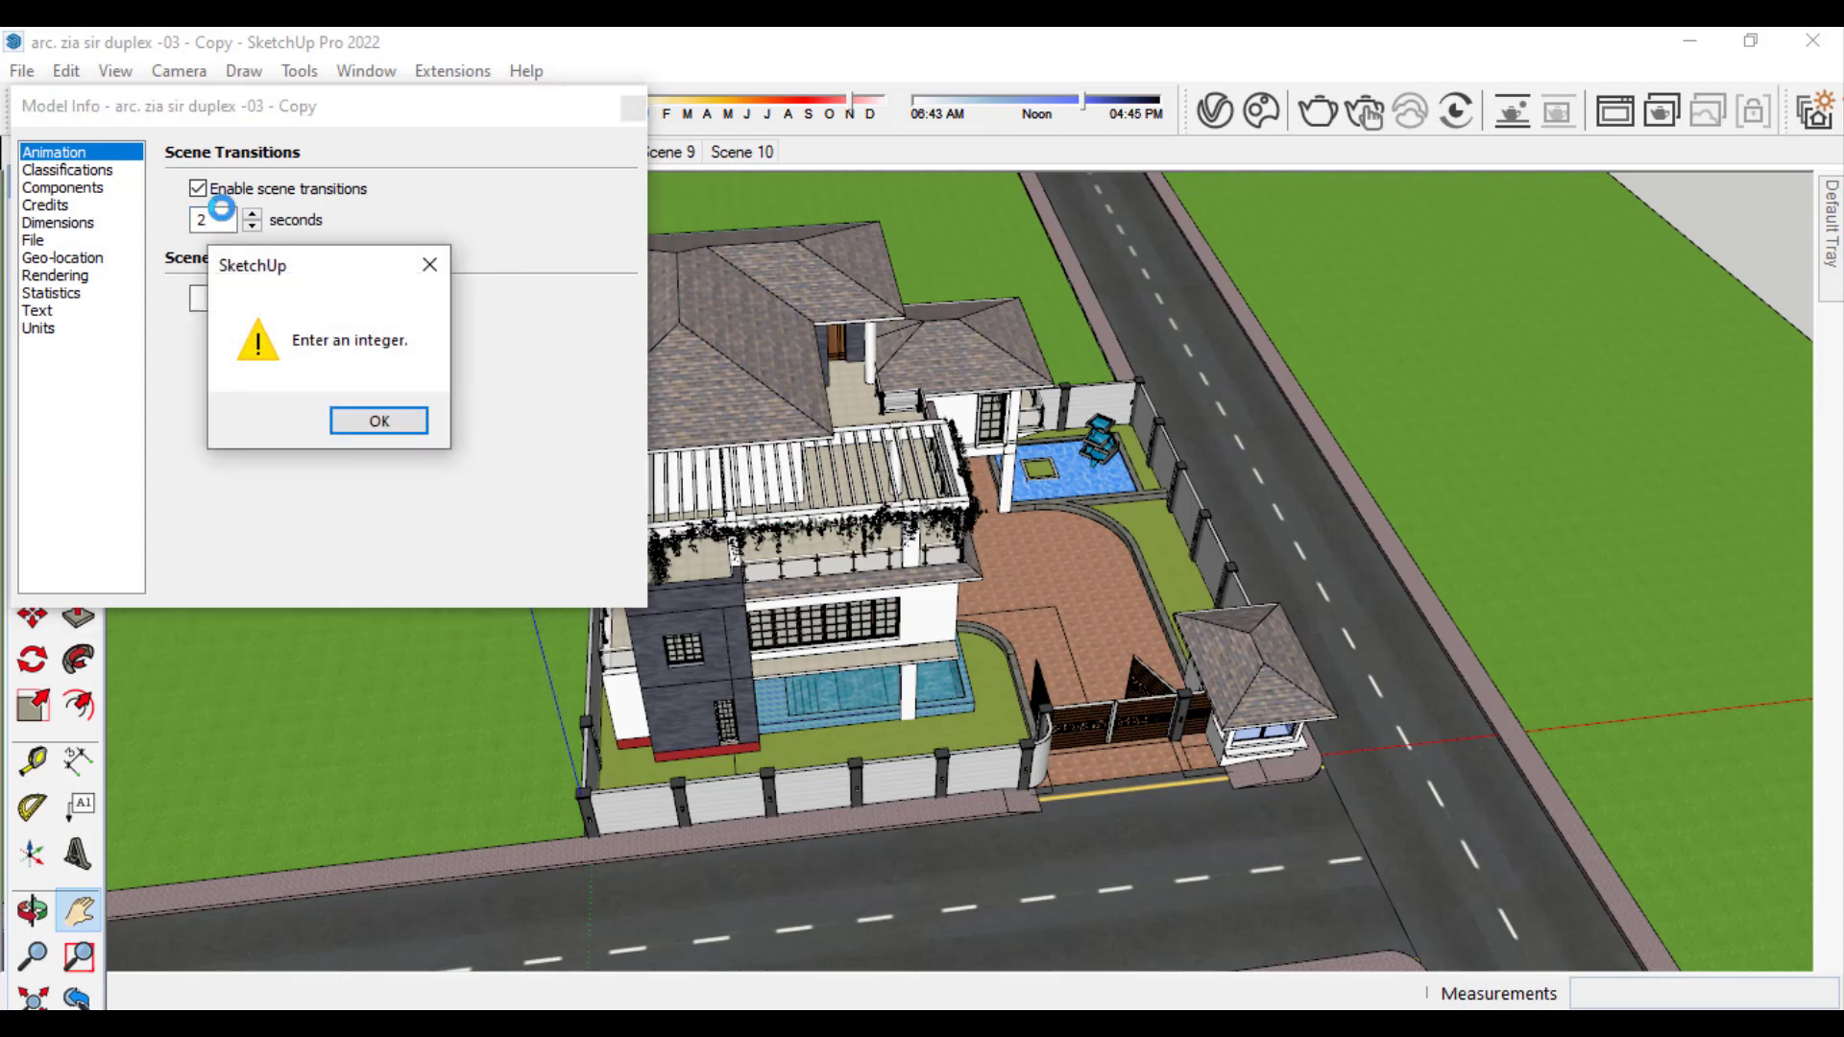
key("Return")
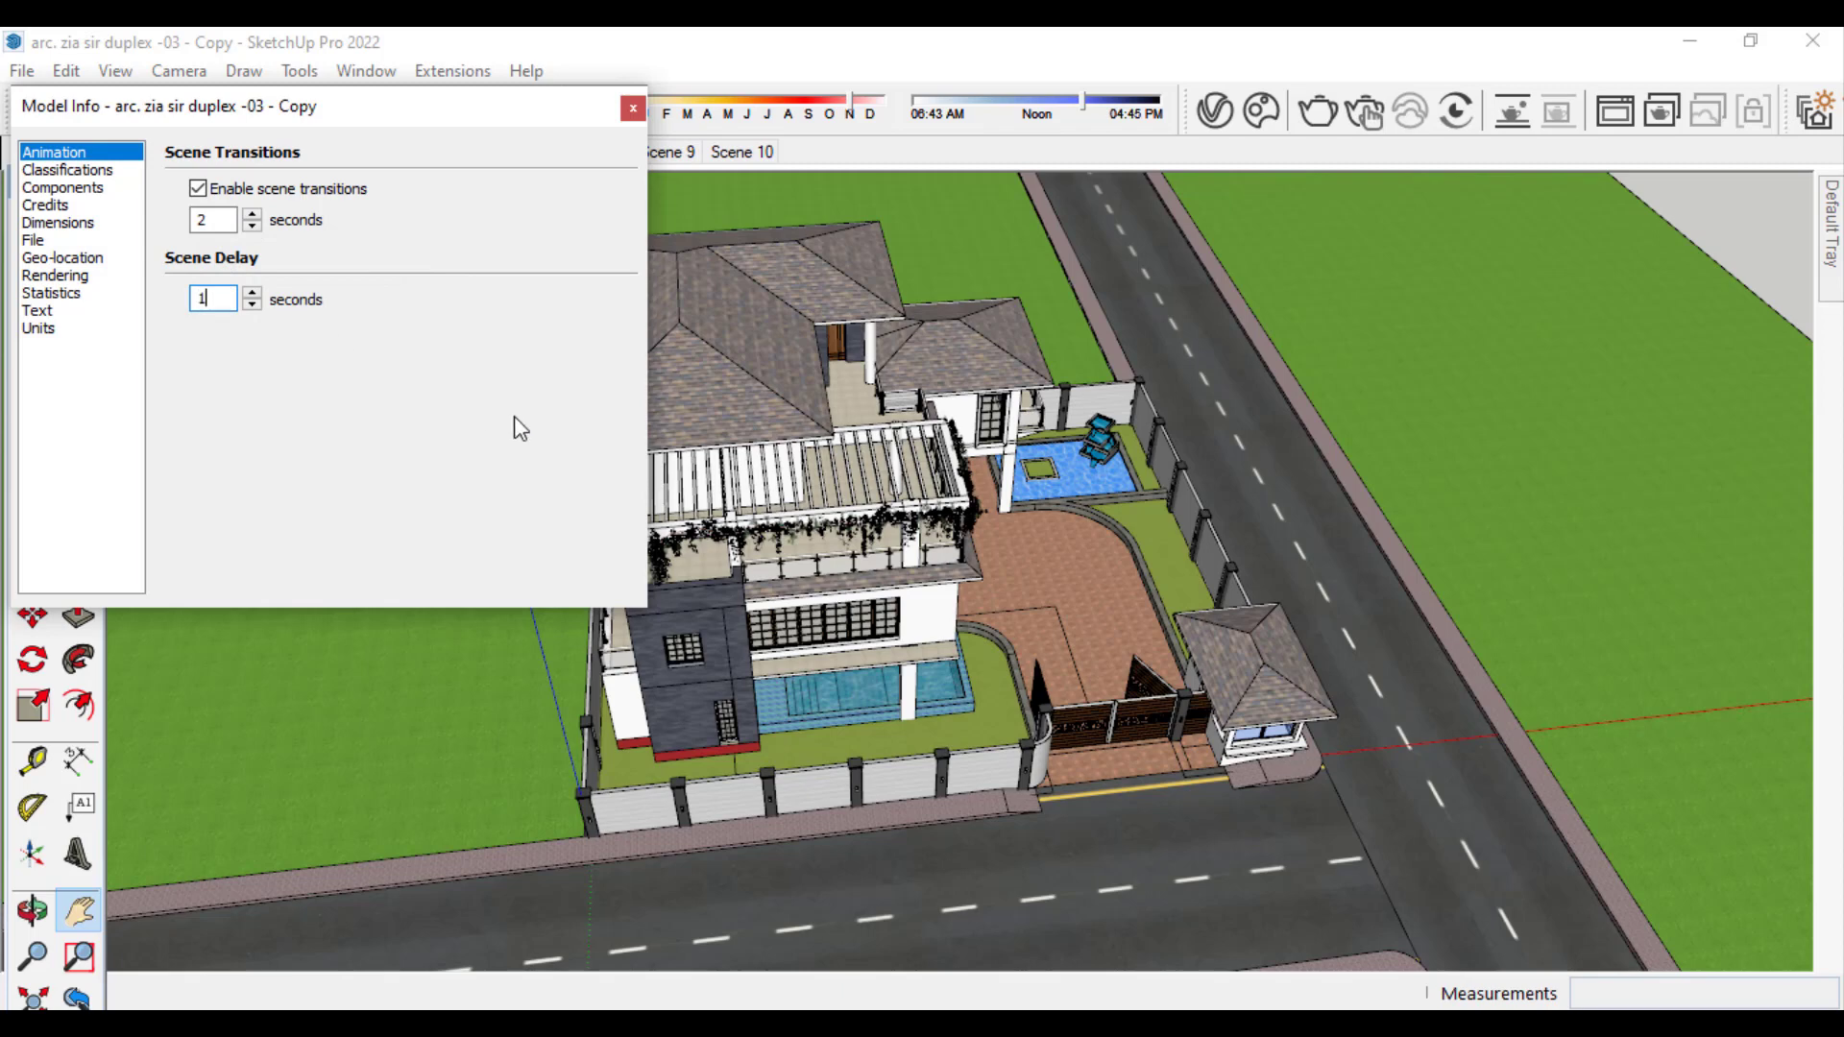
key("Return")
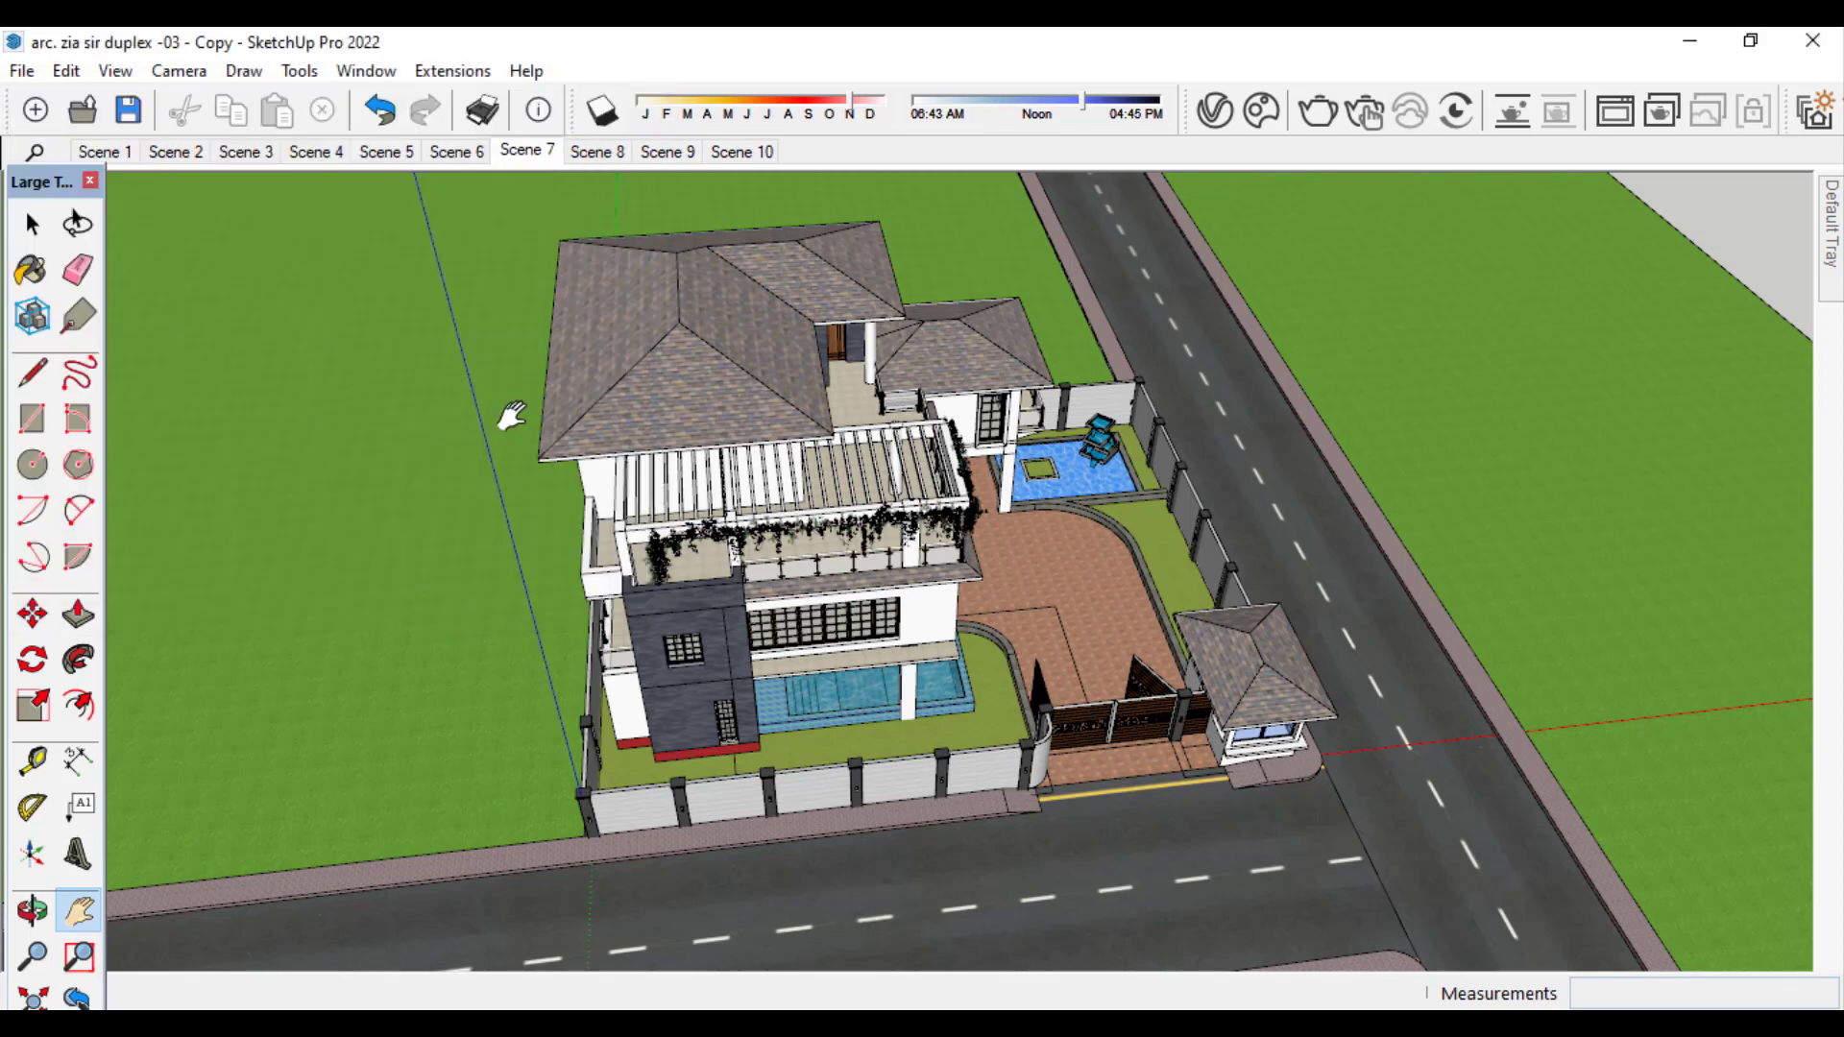
- Preview the scene animation from Scene 7 with the shorter timing, end it and return to Scene 1
left_click(114, 71)
mouse_move(230, 560)
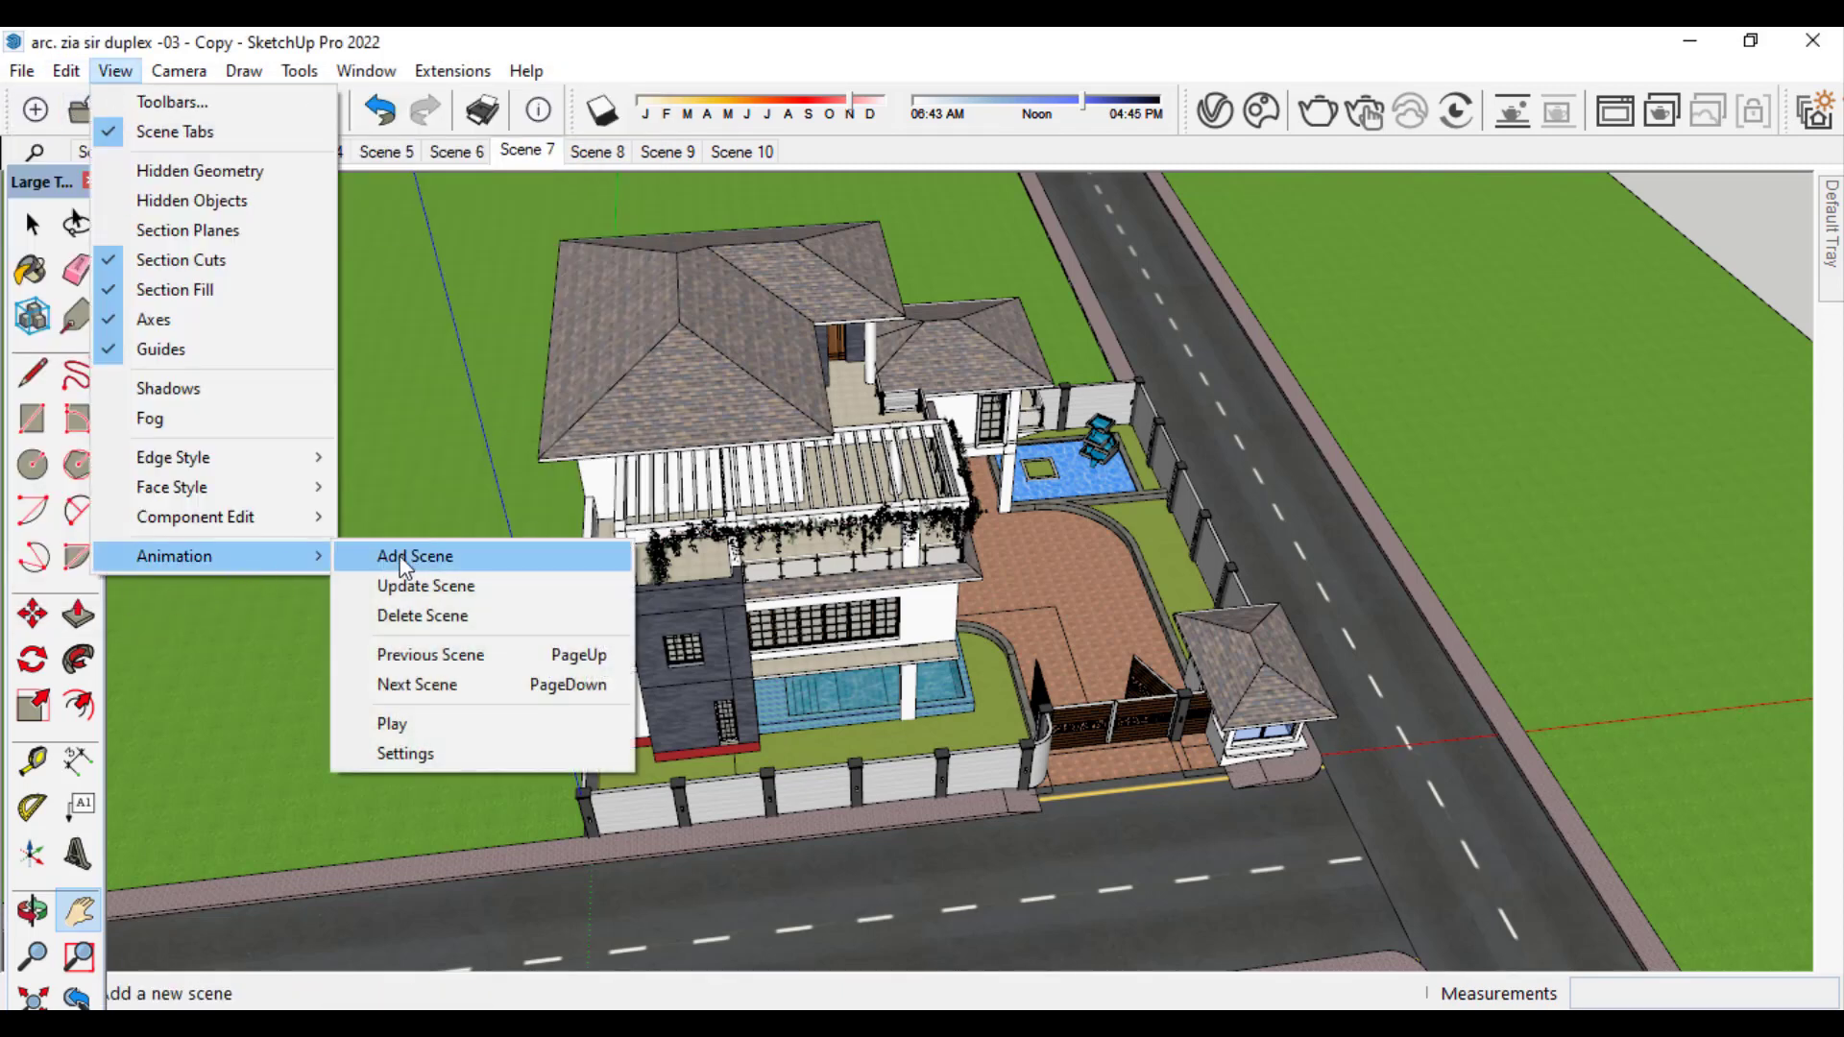
left_click(437, 726)
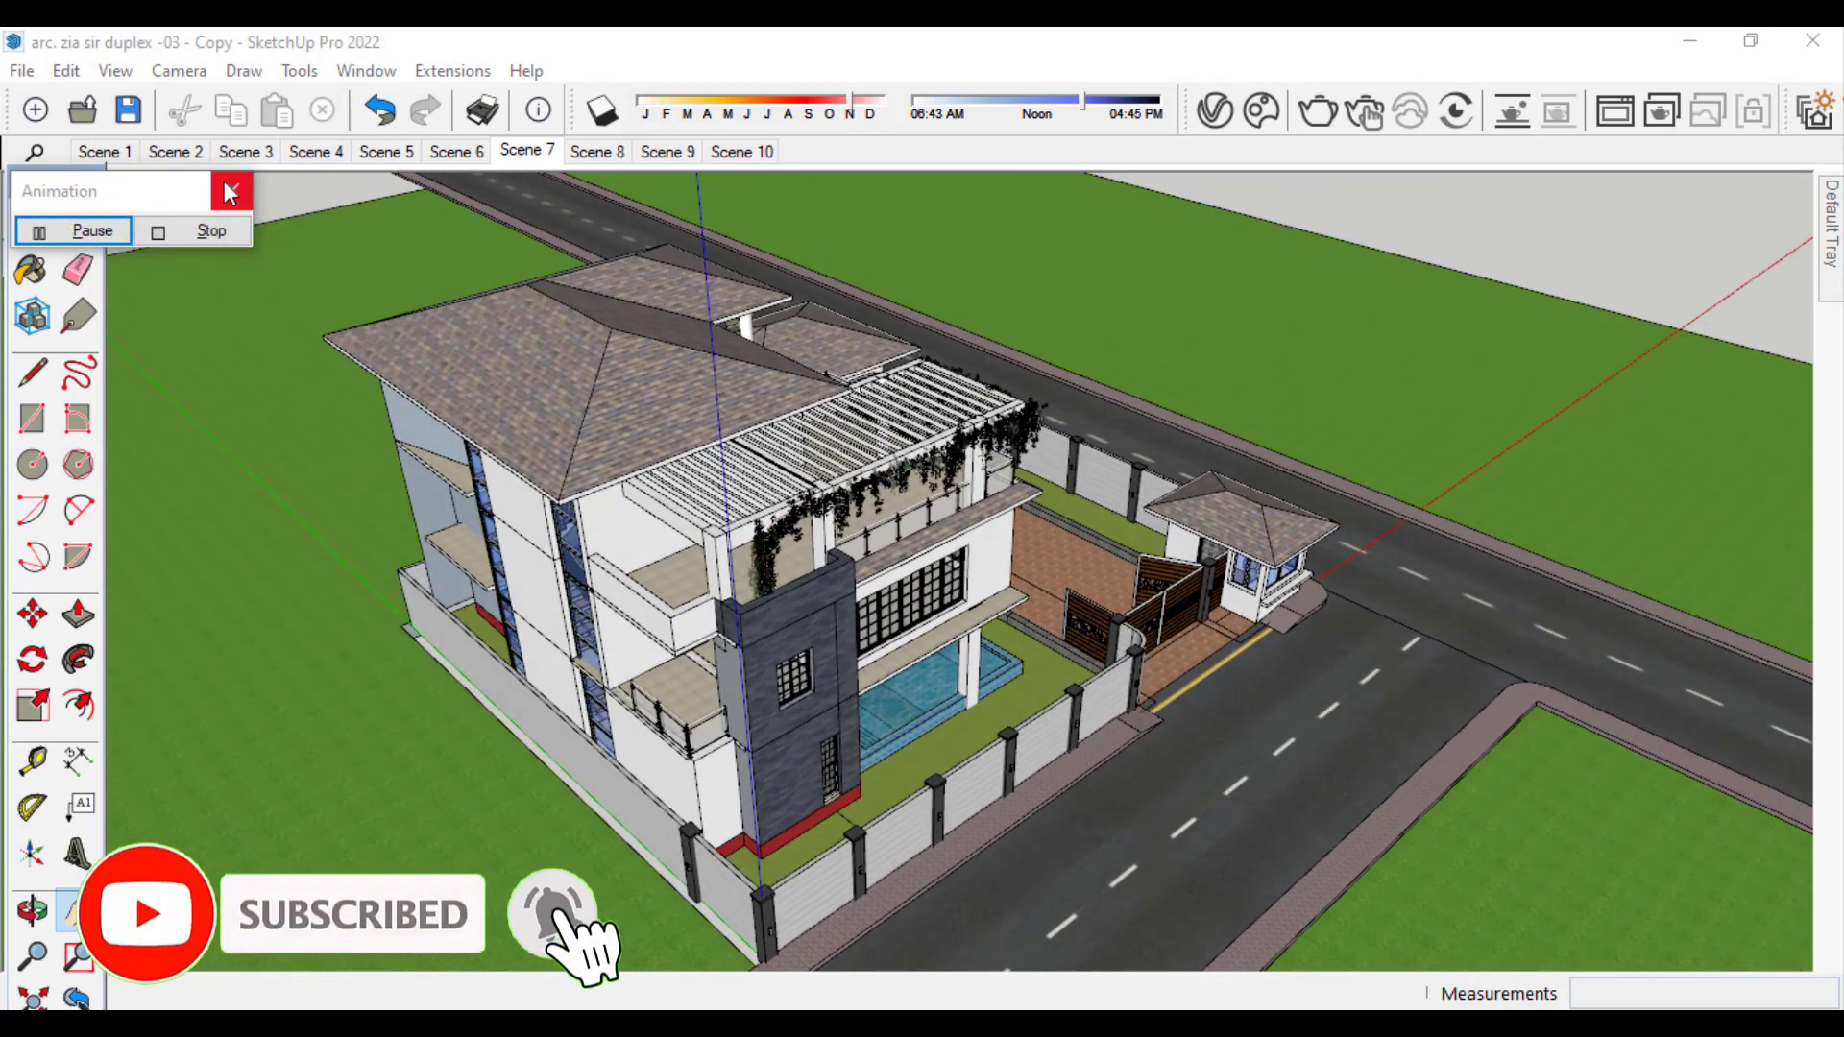
left_click(230, 189)
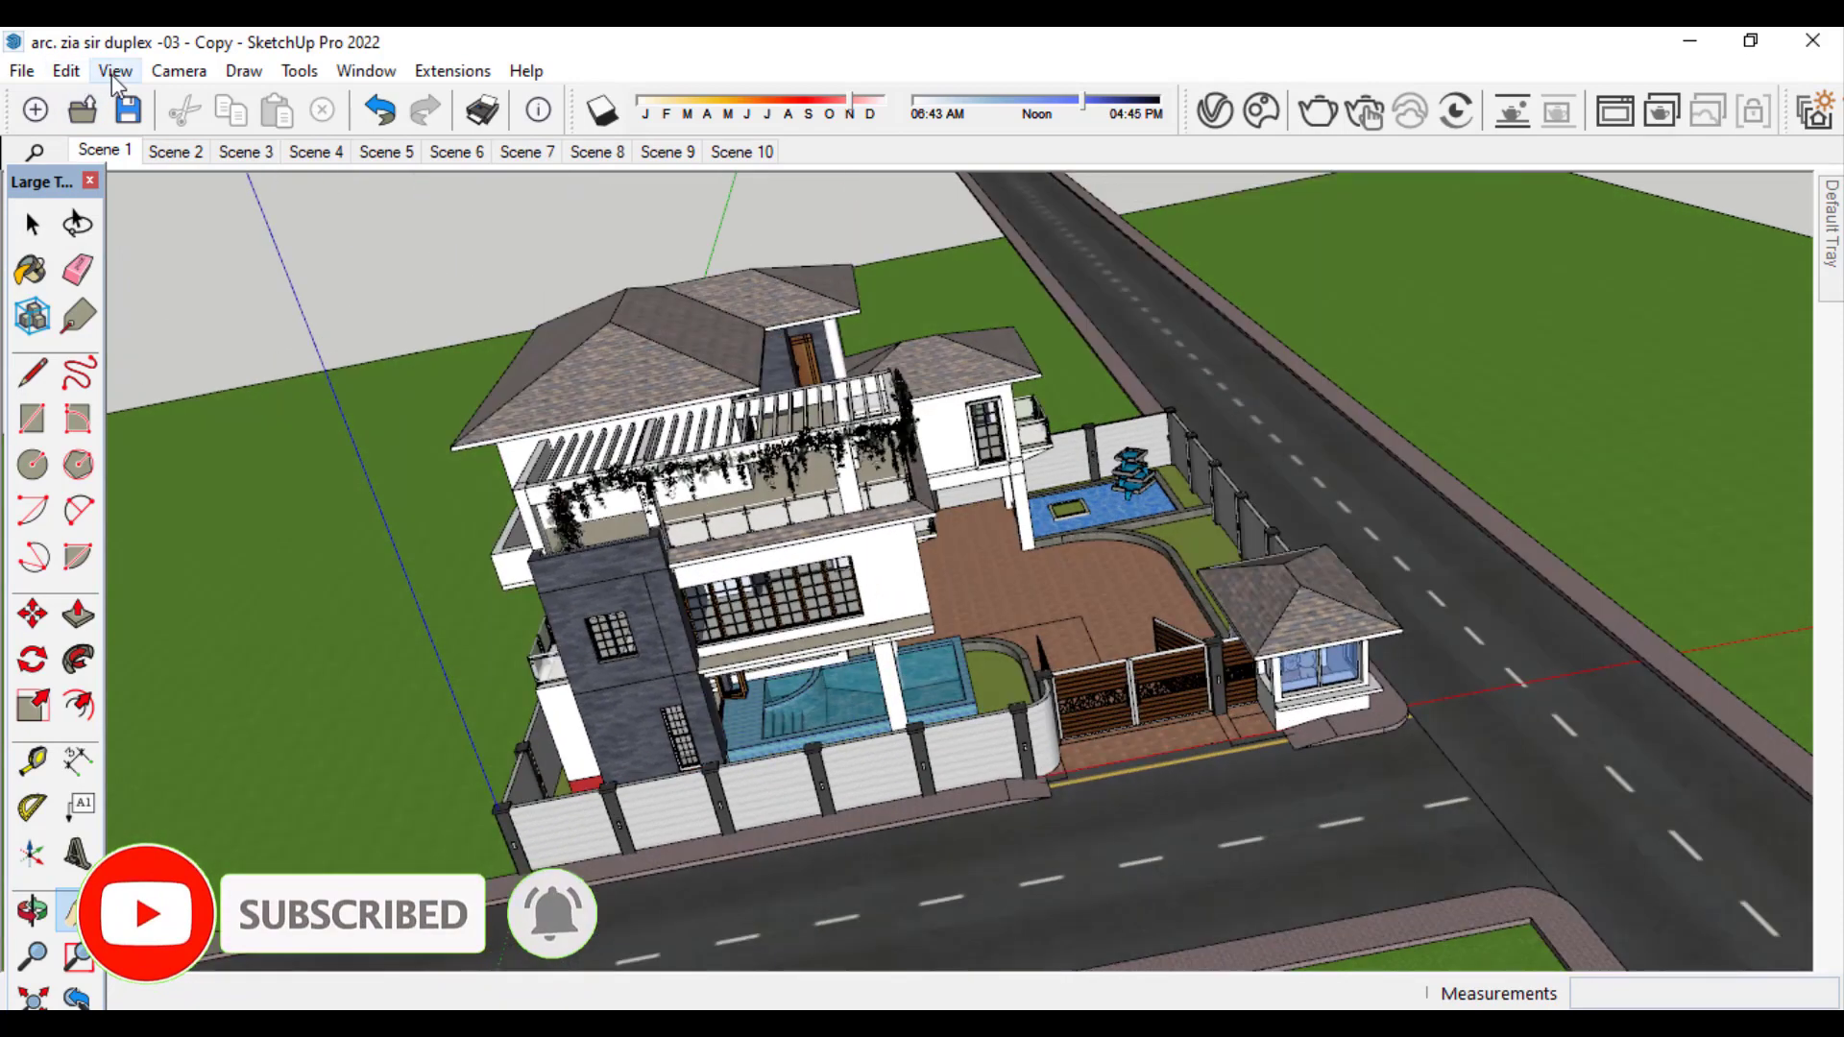
- Play the scene animation from Scene 1 through to Scene 9, close the playback and recall Scene 1
left_click(116, 70)
mouse_move(202, 555)
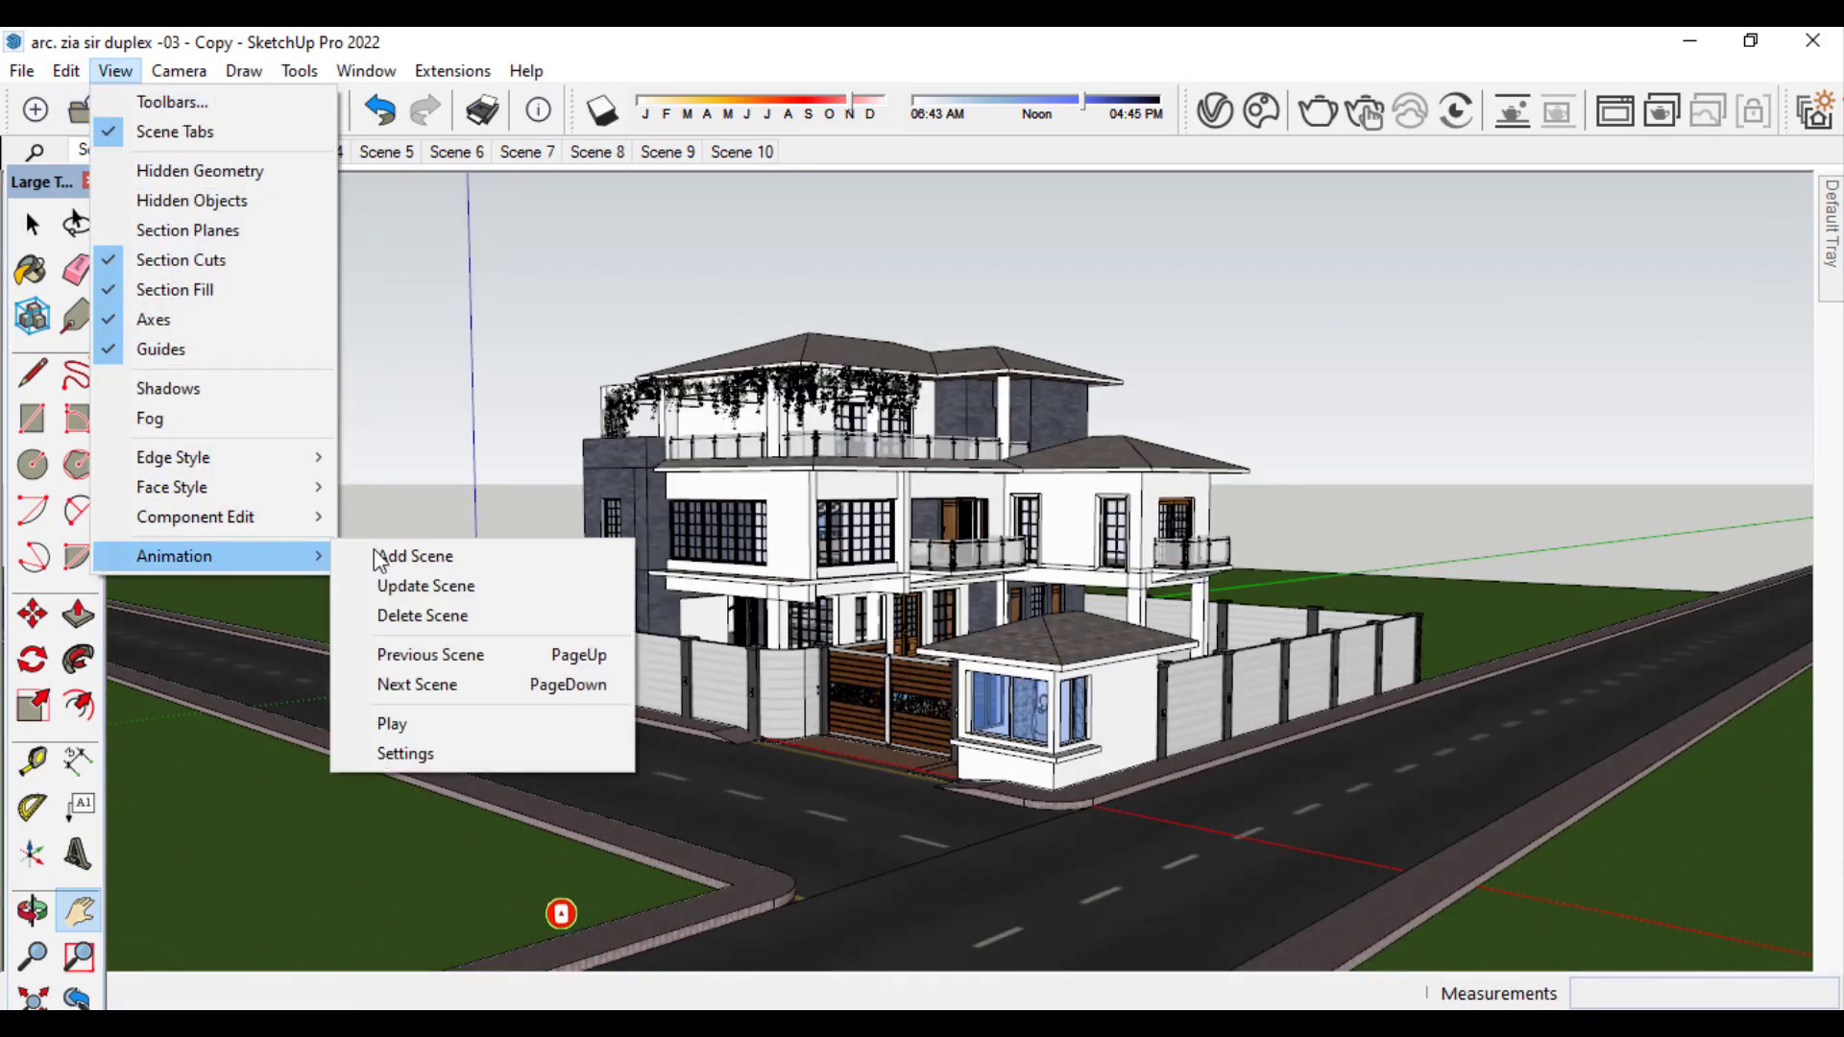
left_click(455, 738)
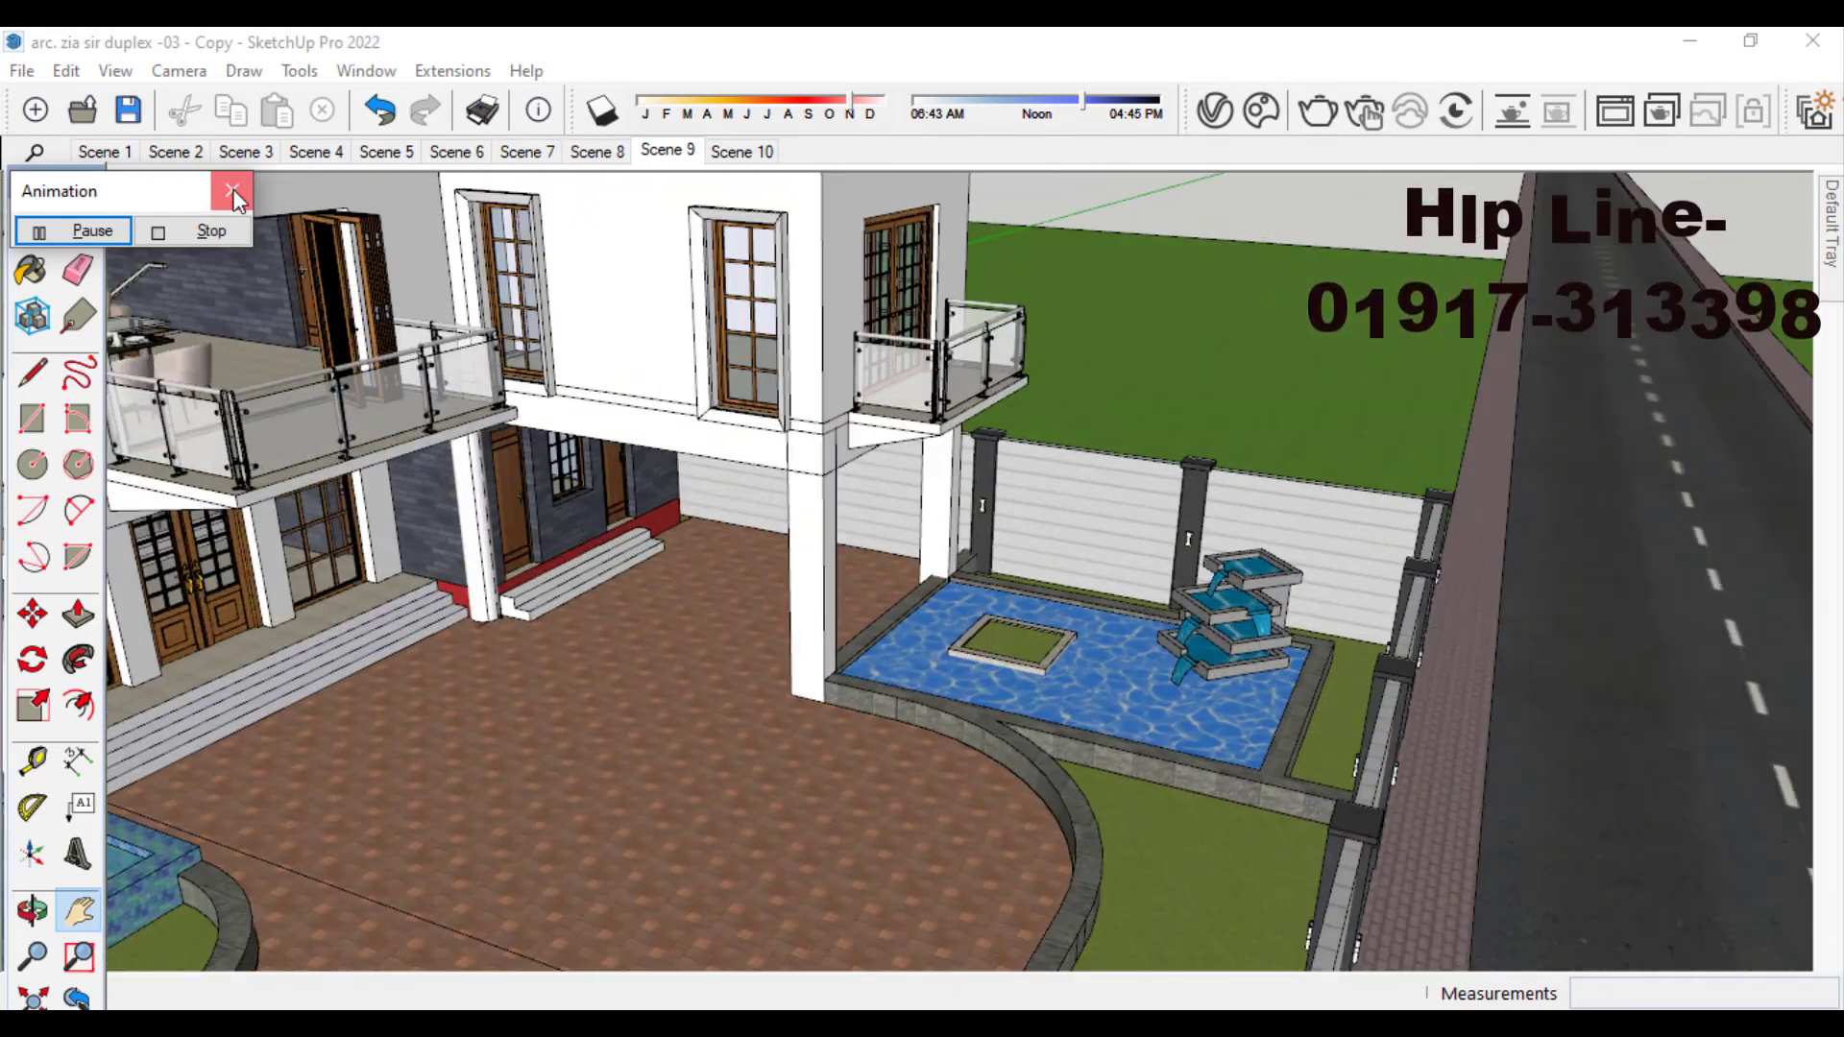
left_click(233, 191)
left_click(115, 154)
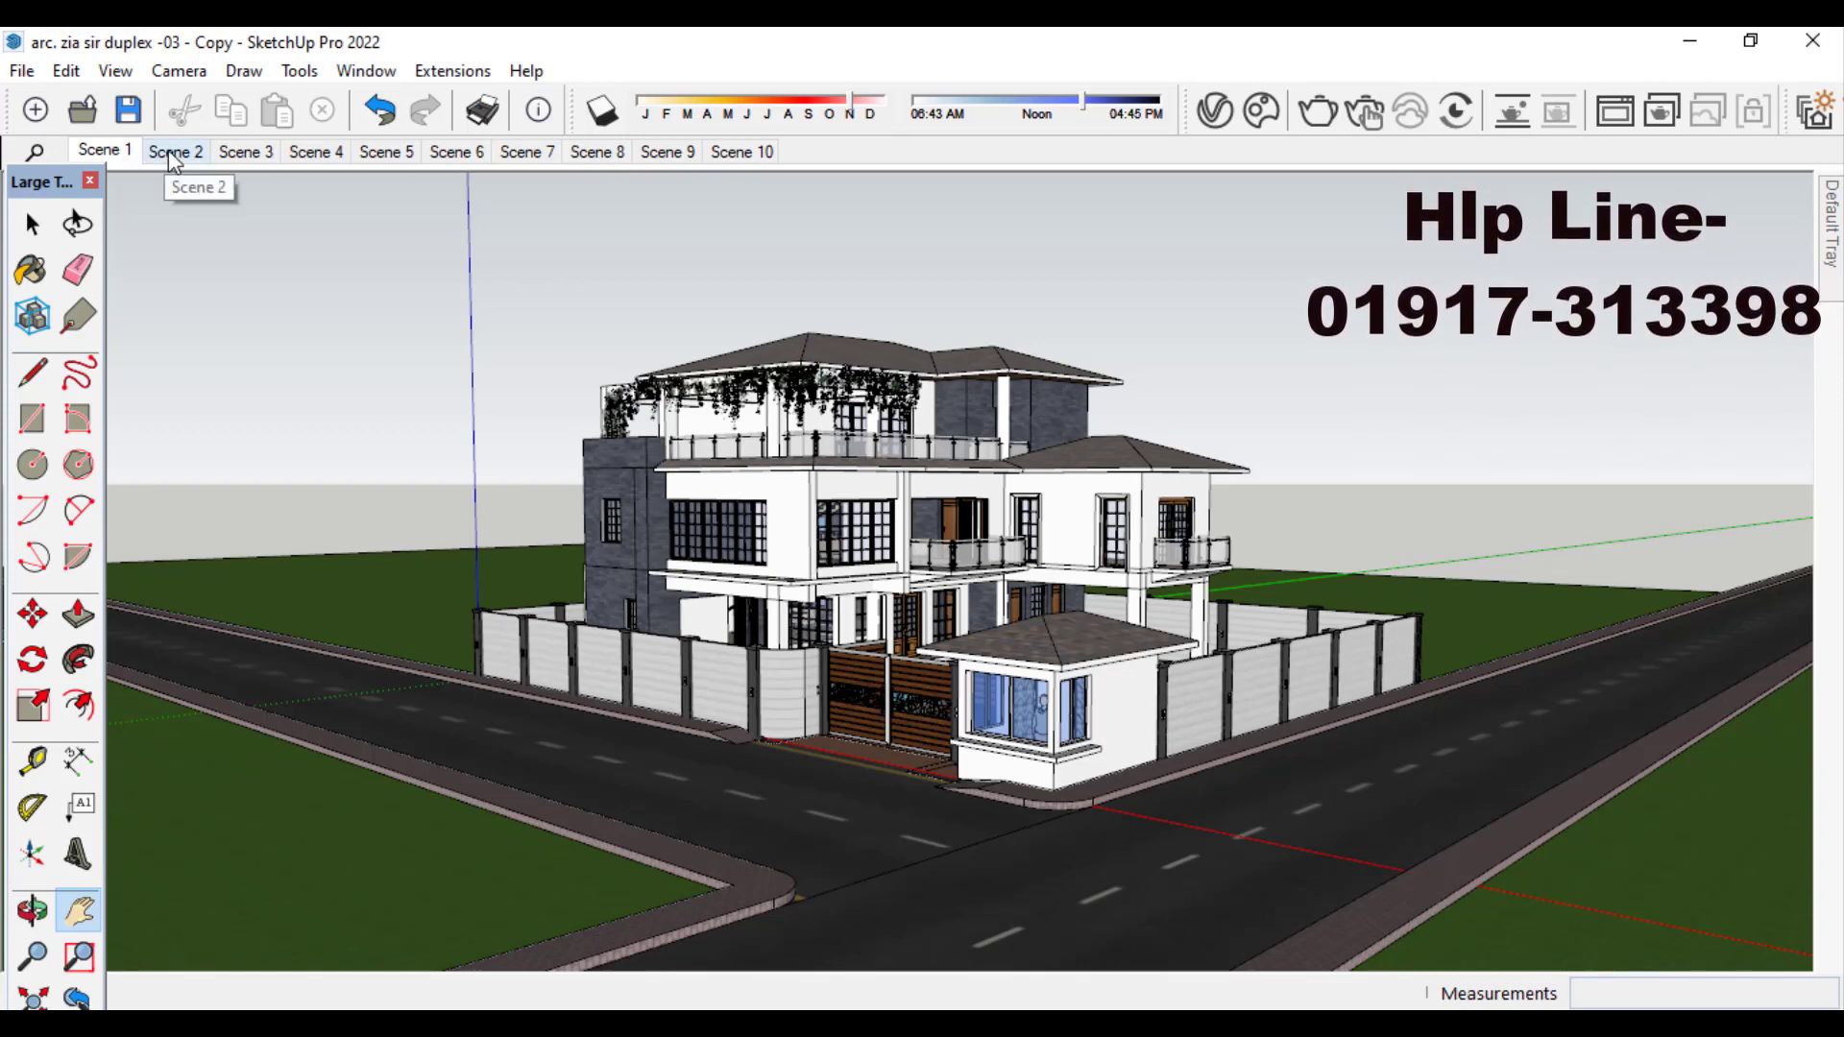
- Rename Scene 1 as "Front"
right_click(98, 151)
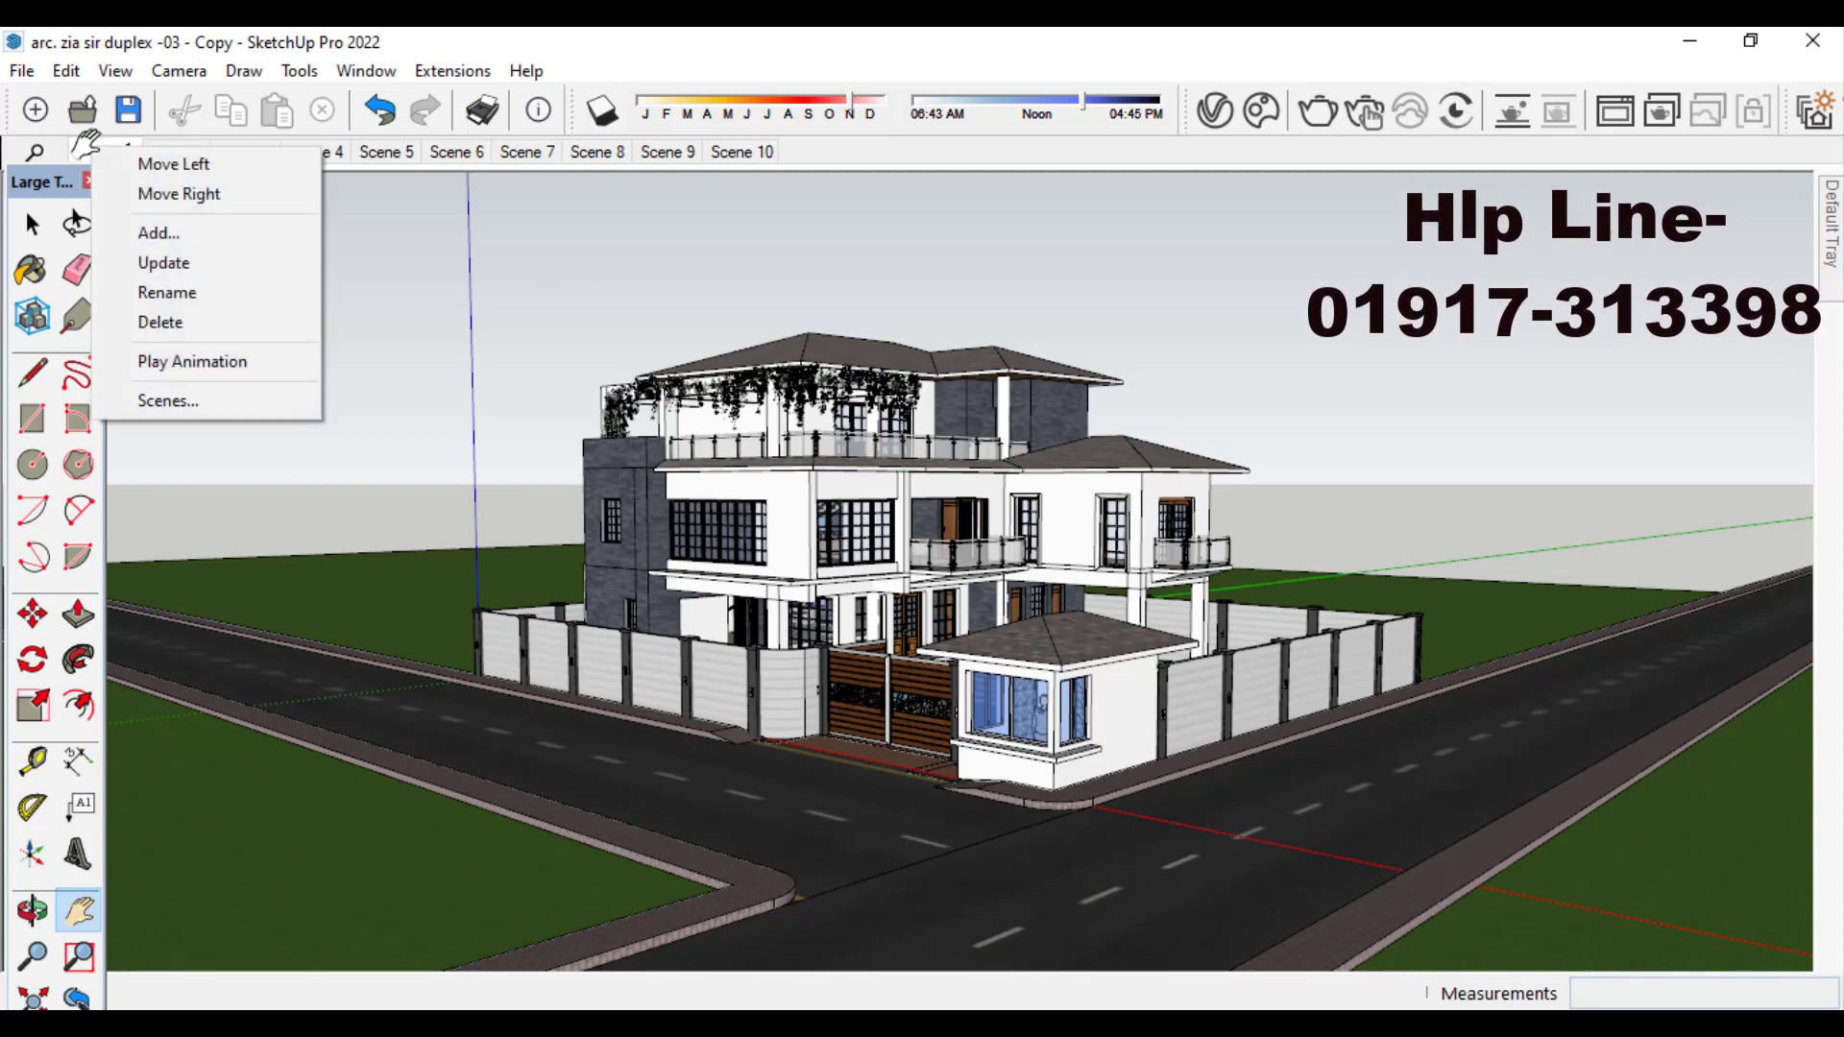
left_click(188, 292)
key("BackSpace")
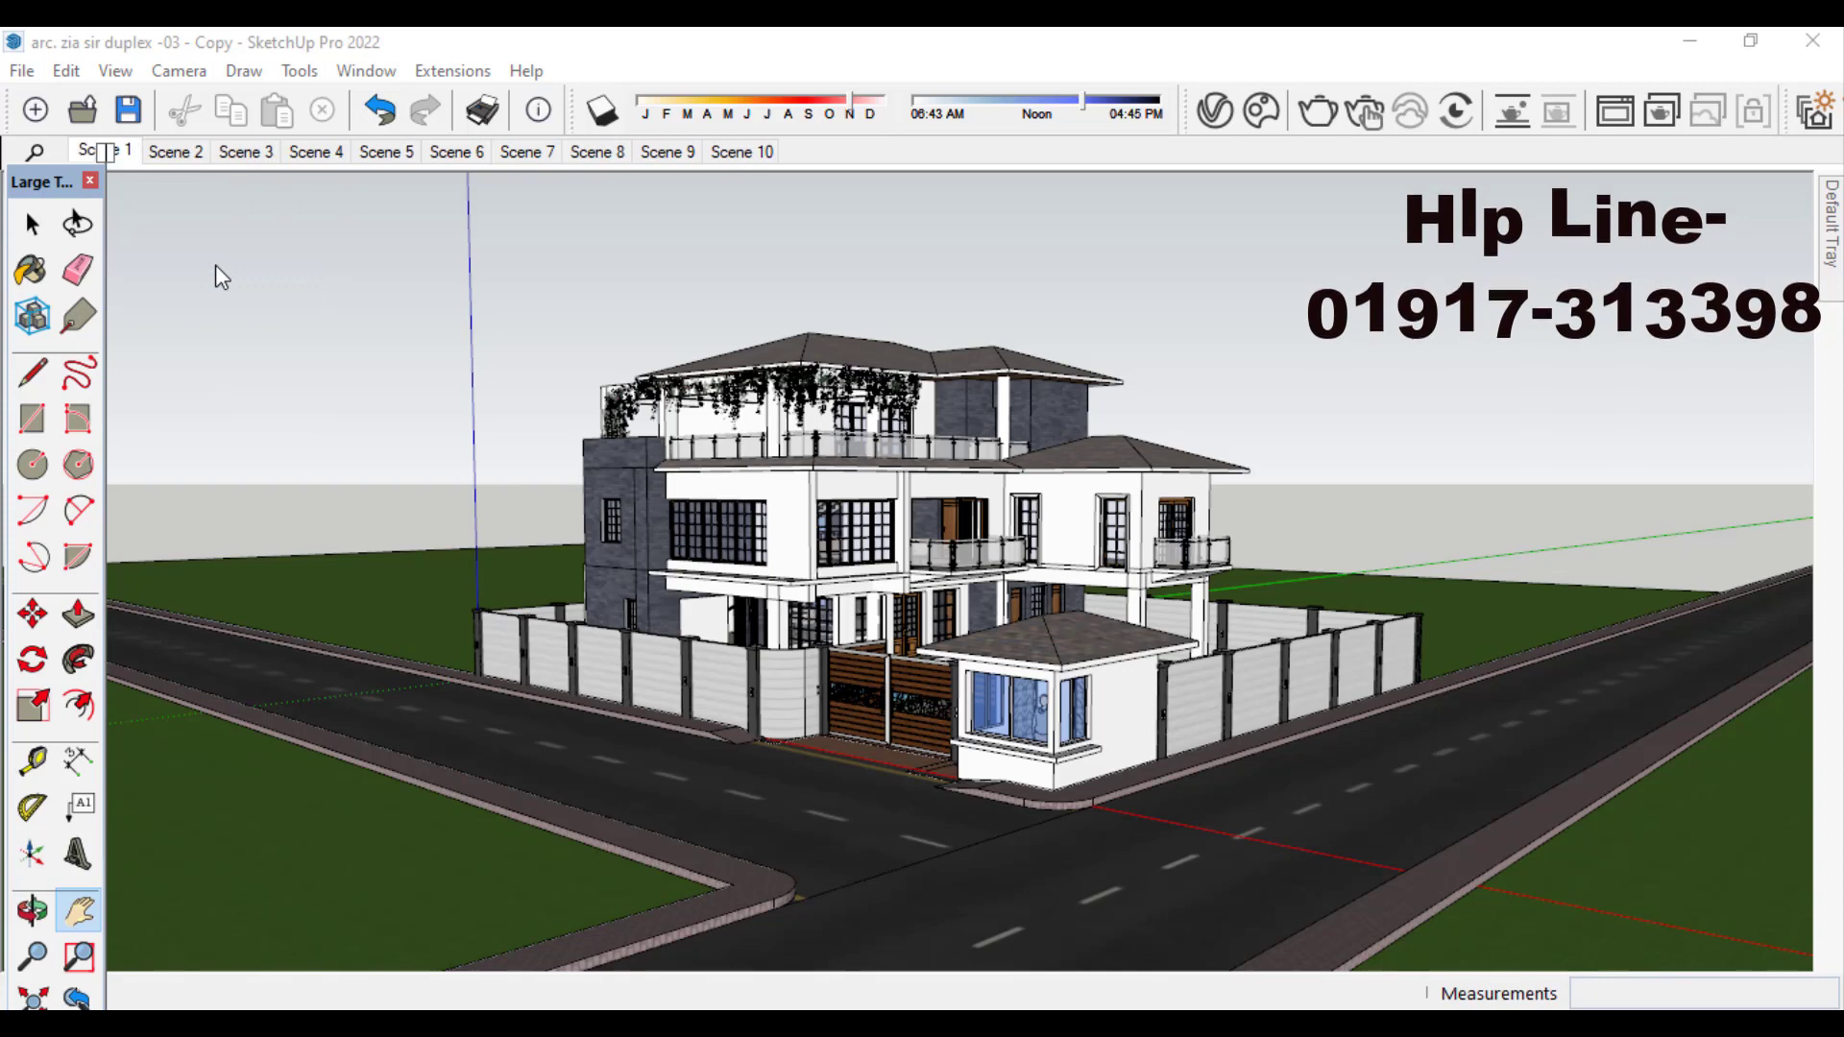
type("Front")
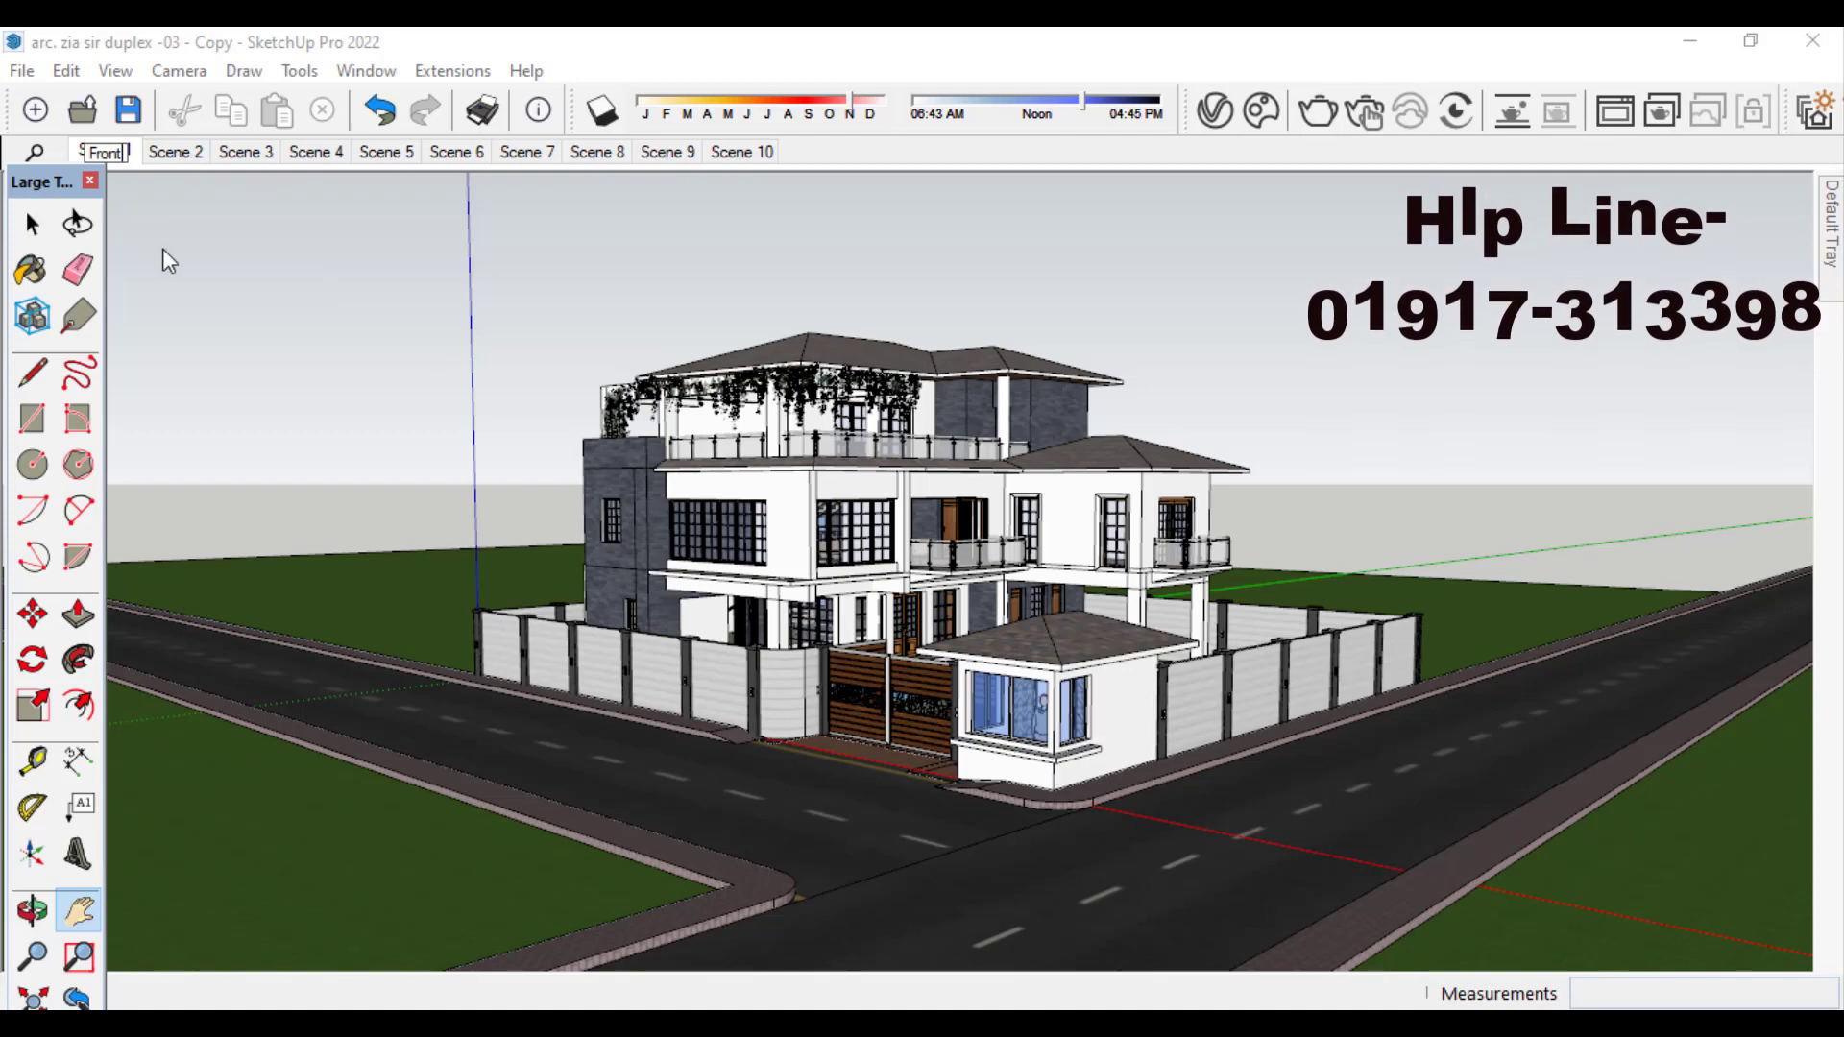
key("Return")
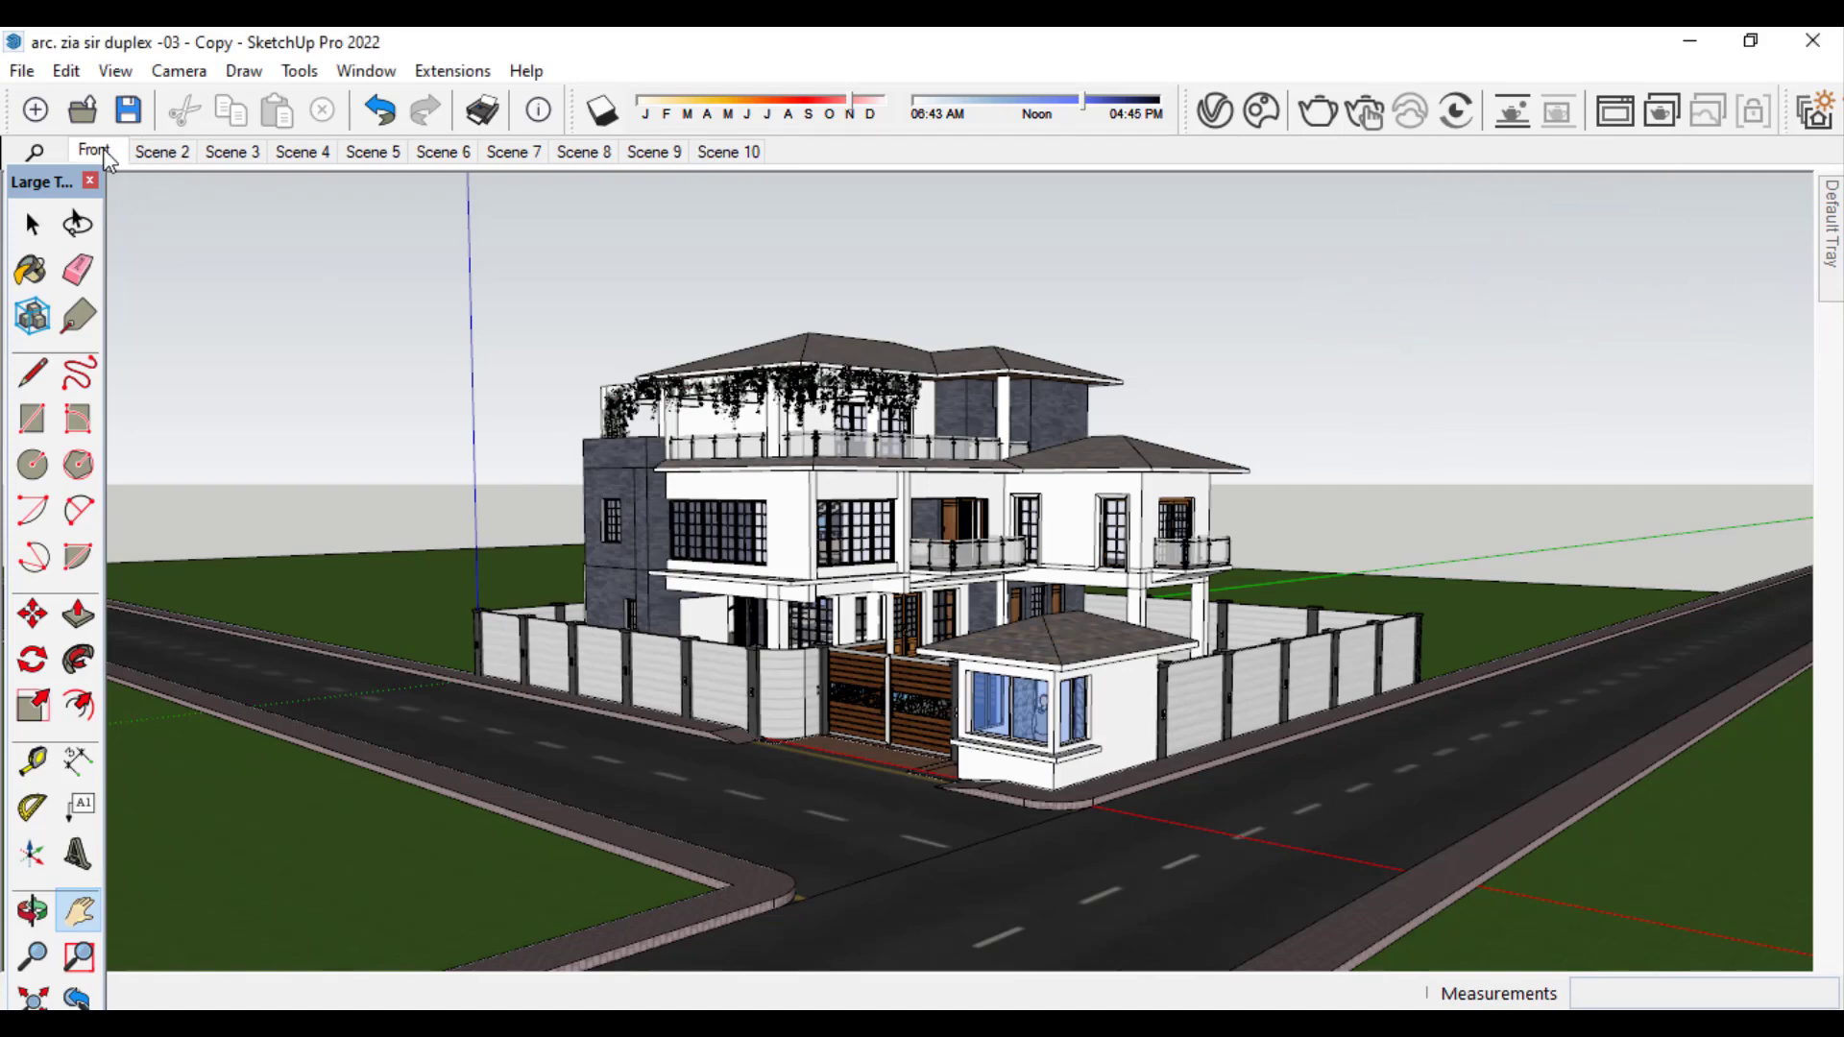
- Rename Scene 2 as "front -2" and recall the Front scene
left_click(156, 154)
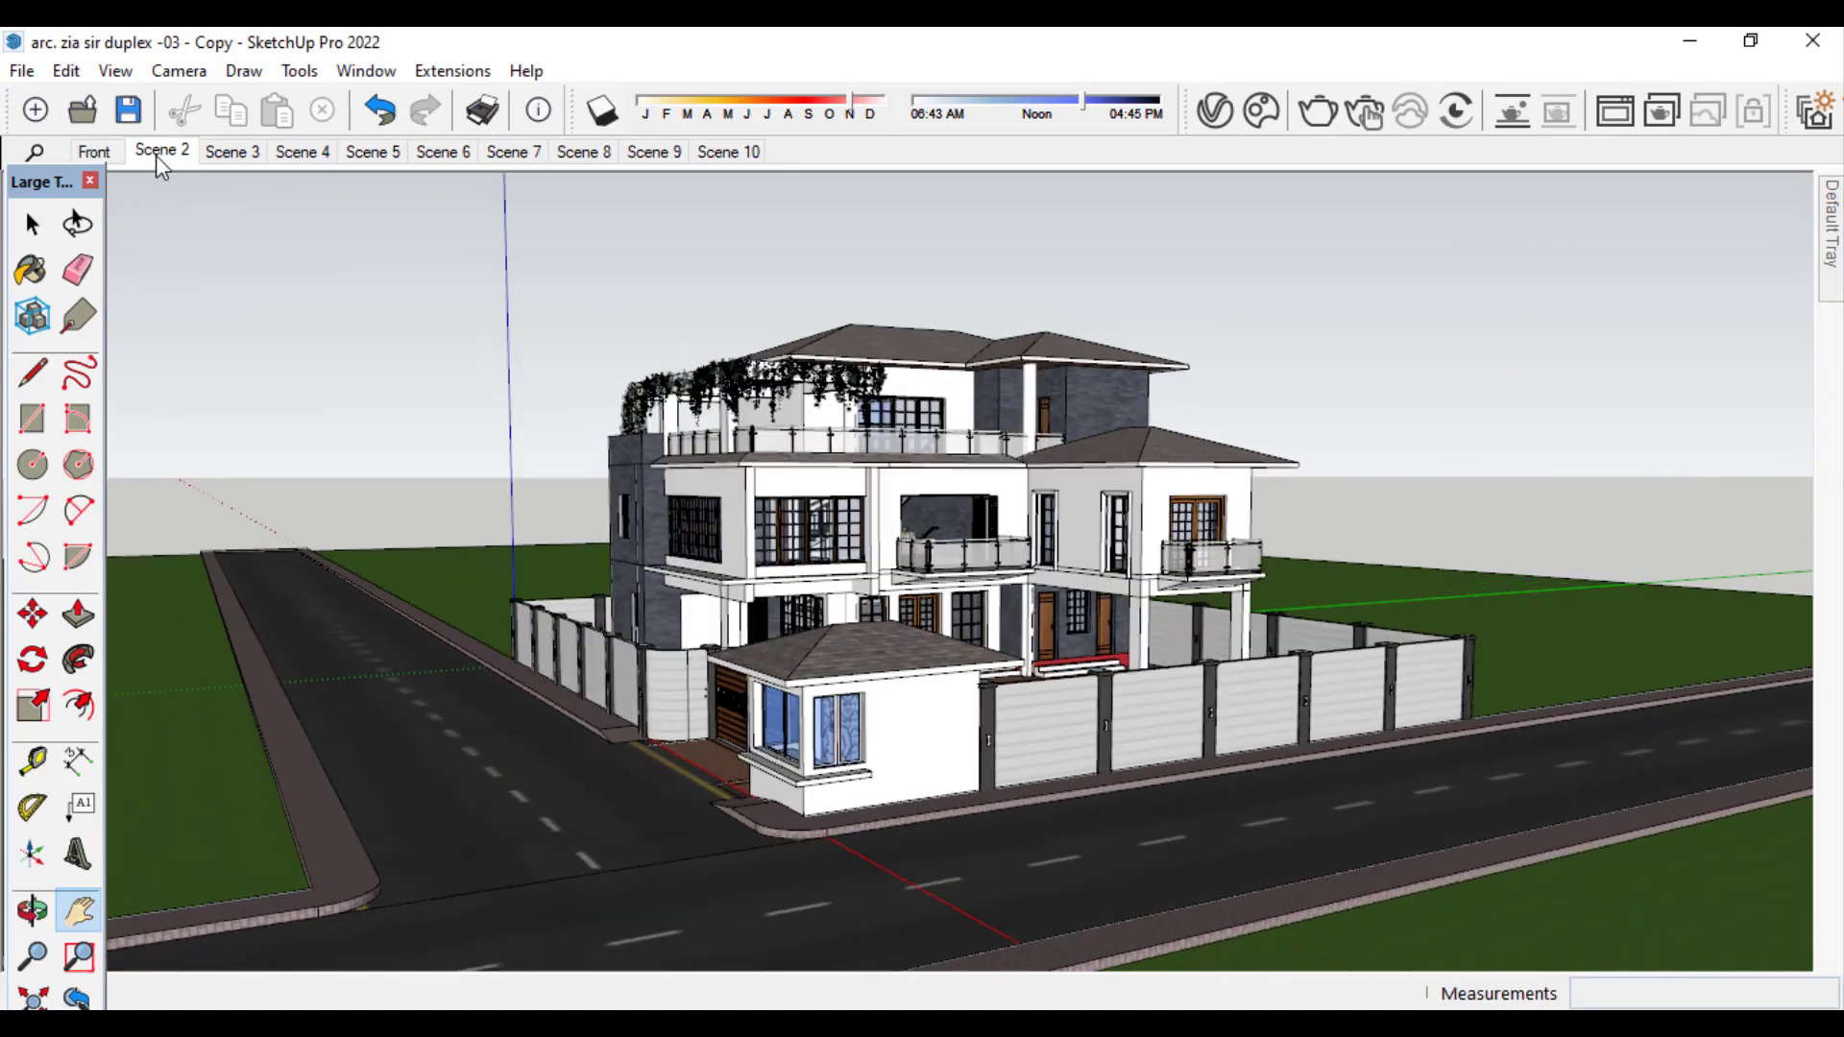
right_click(155, 154)
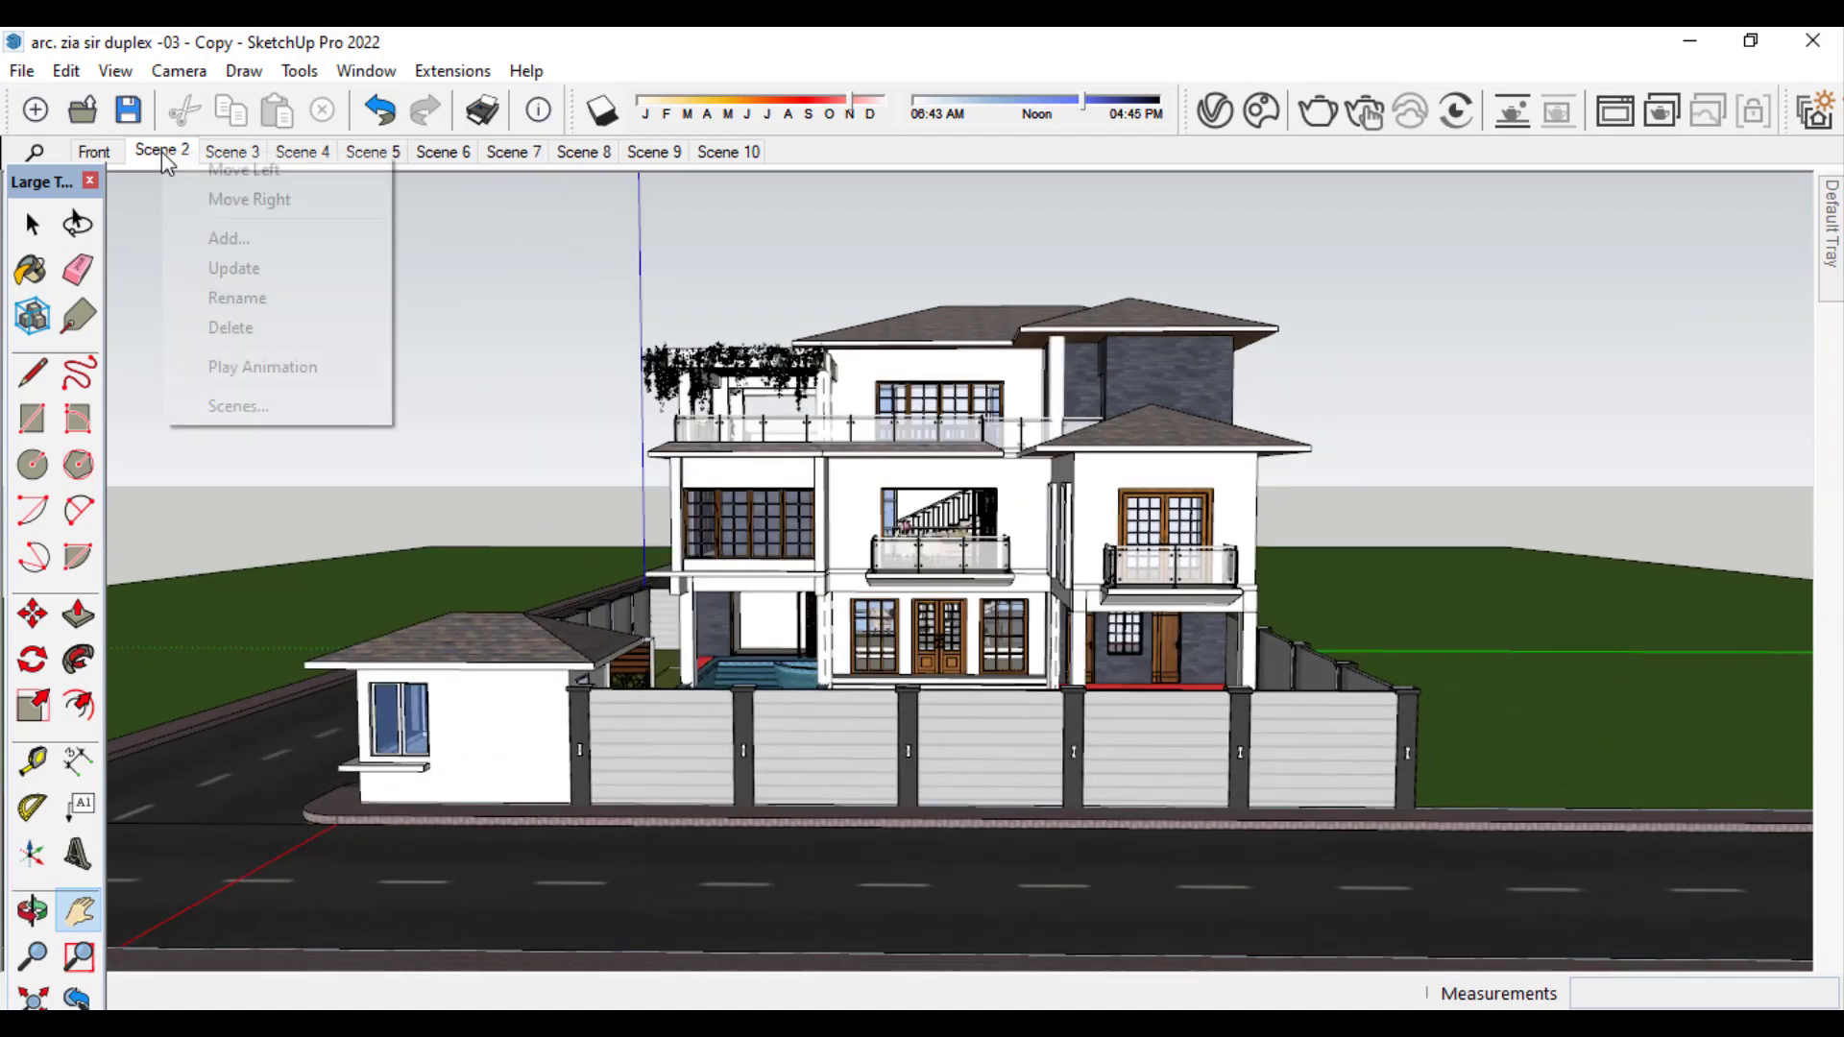
left_click(288, 297)
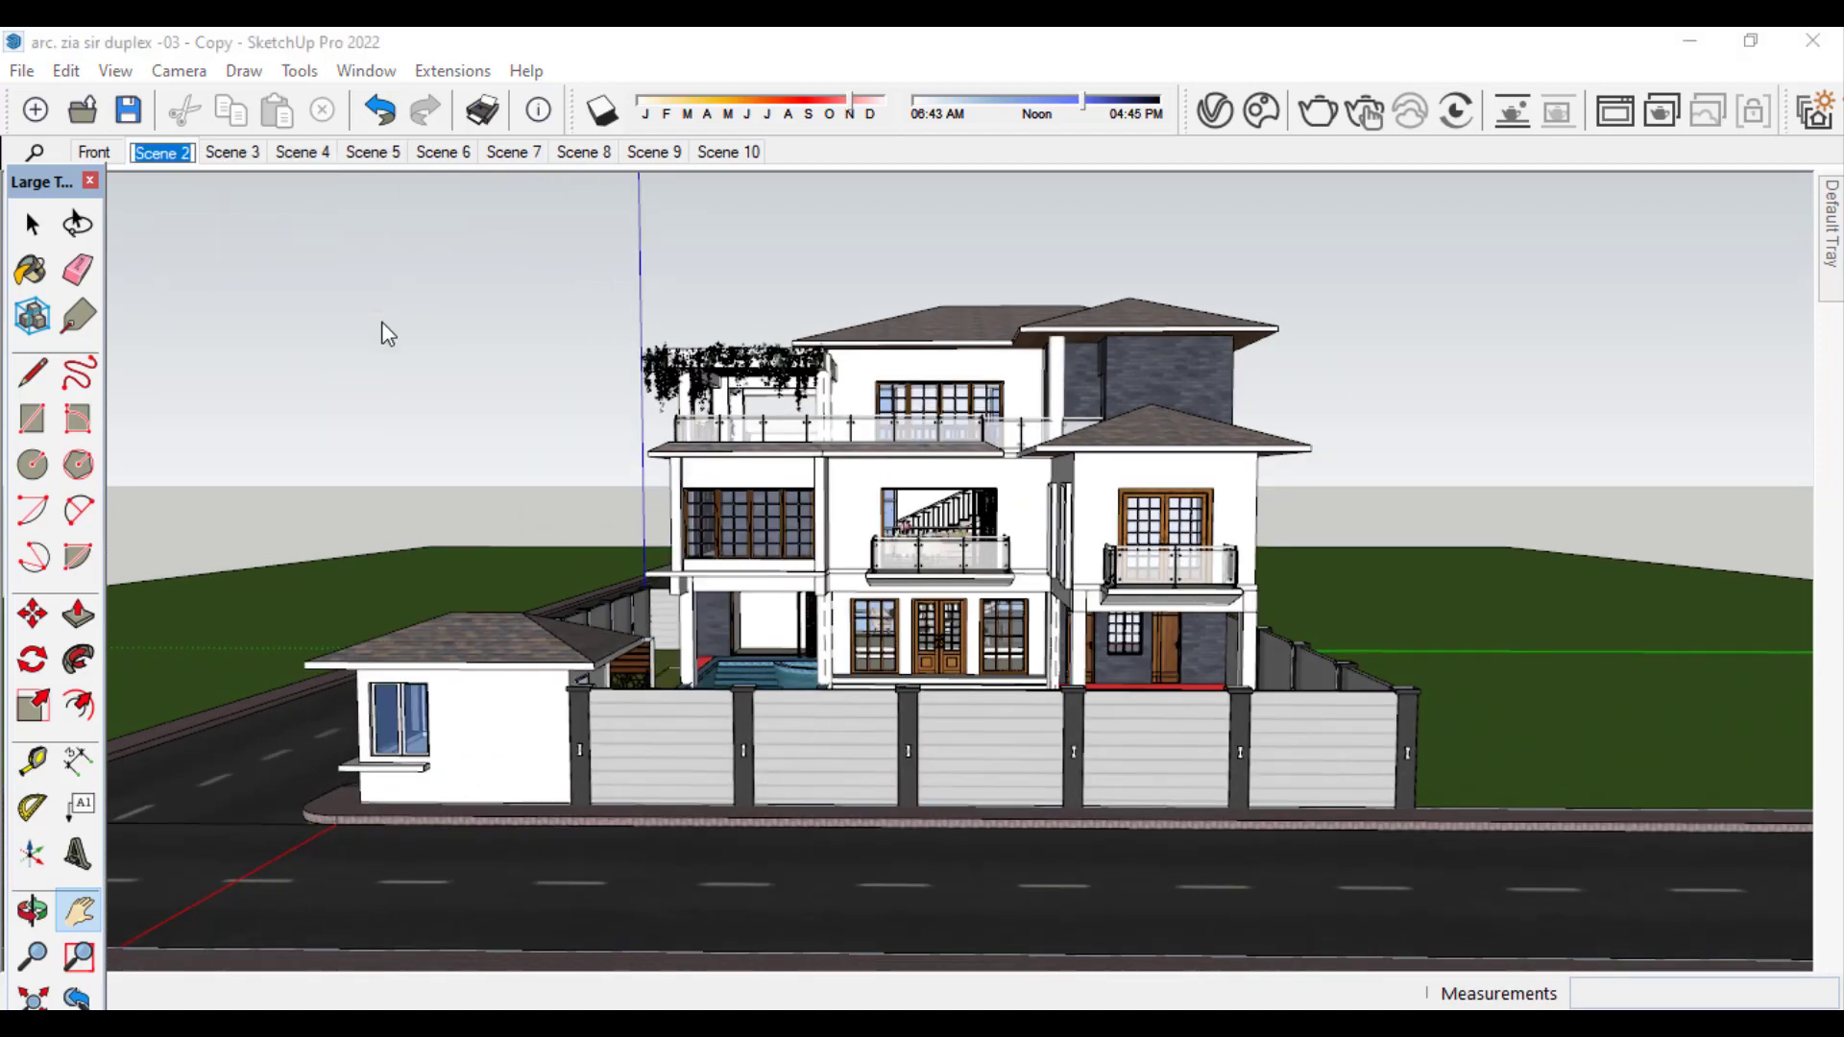
key("BackSpace")
type("front -2")
key("Return")
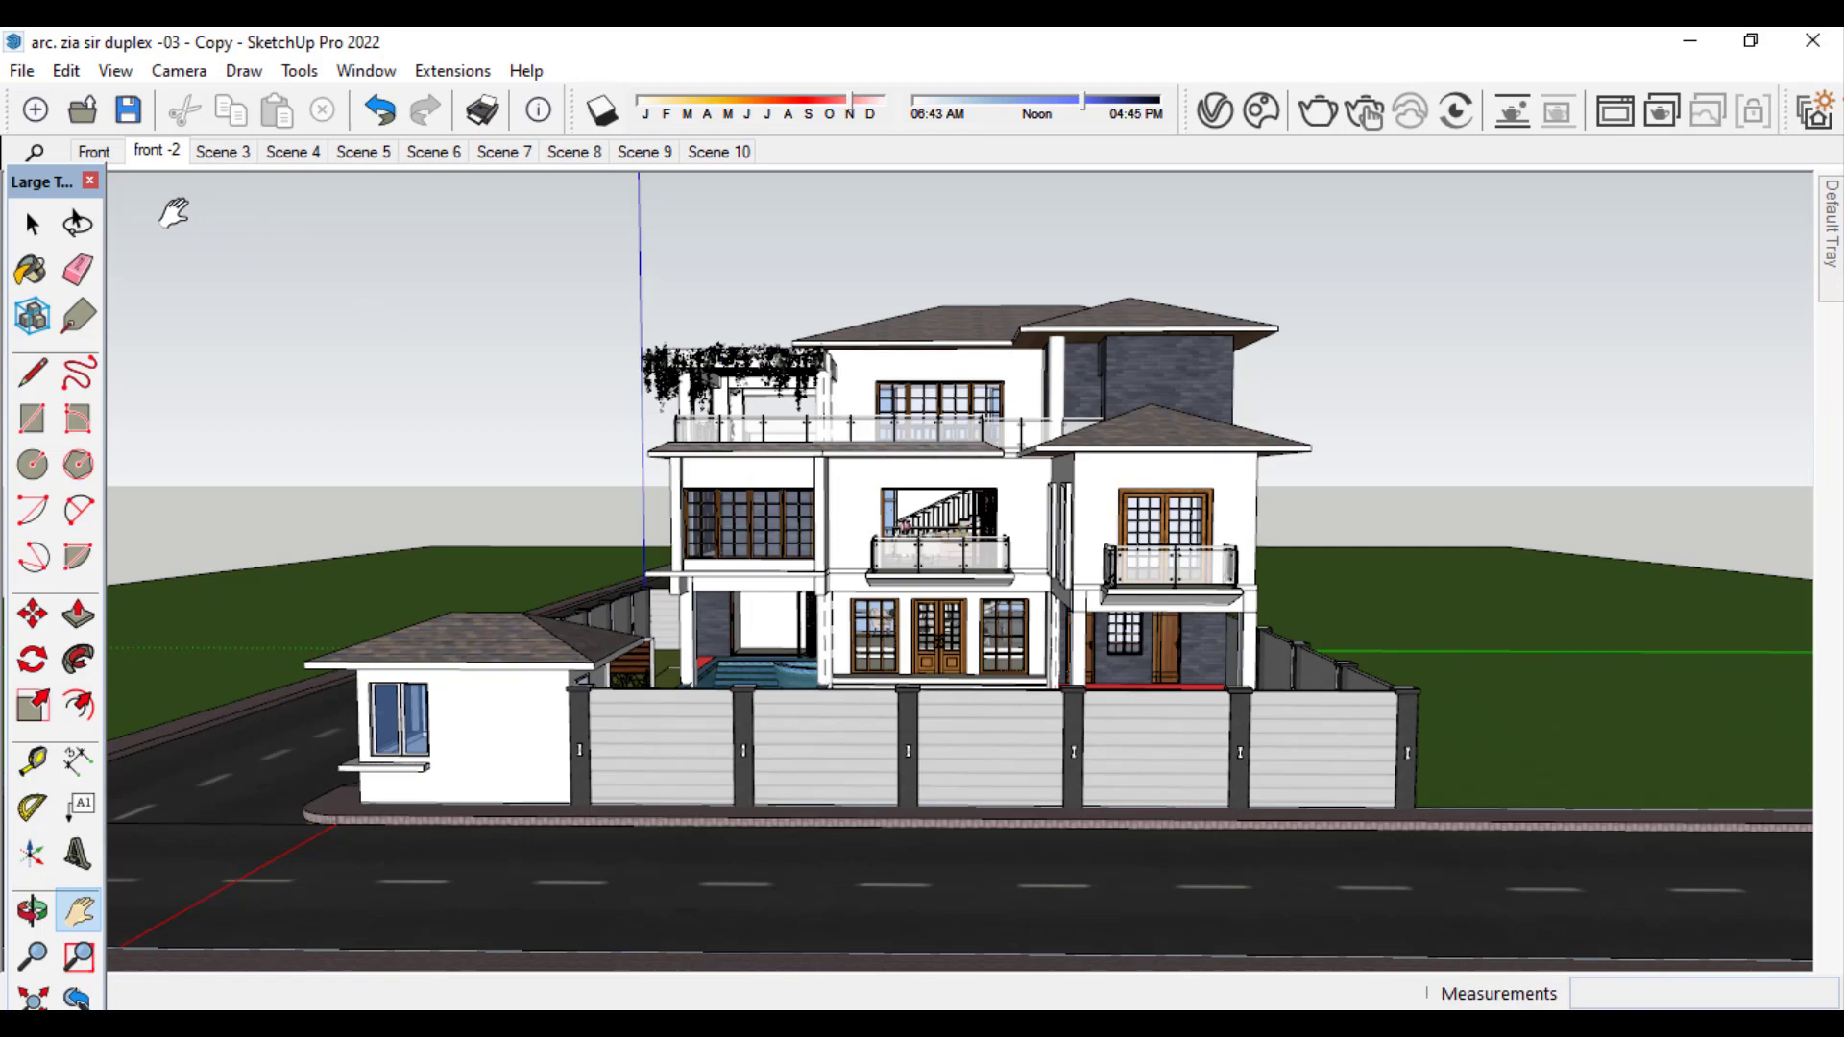
left_click(95, 152)
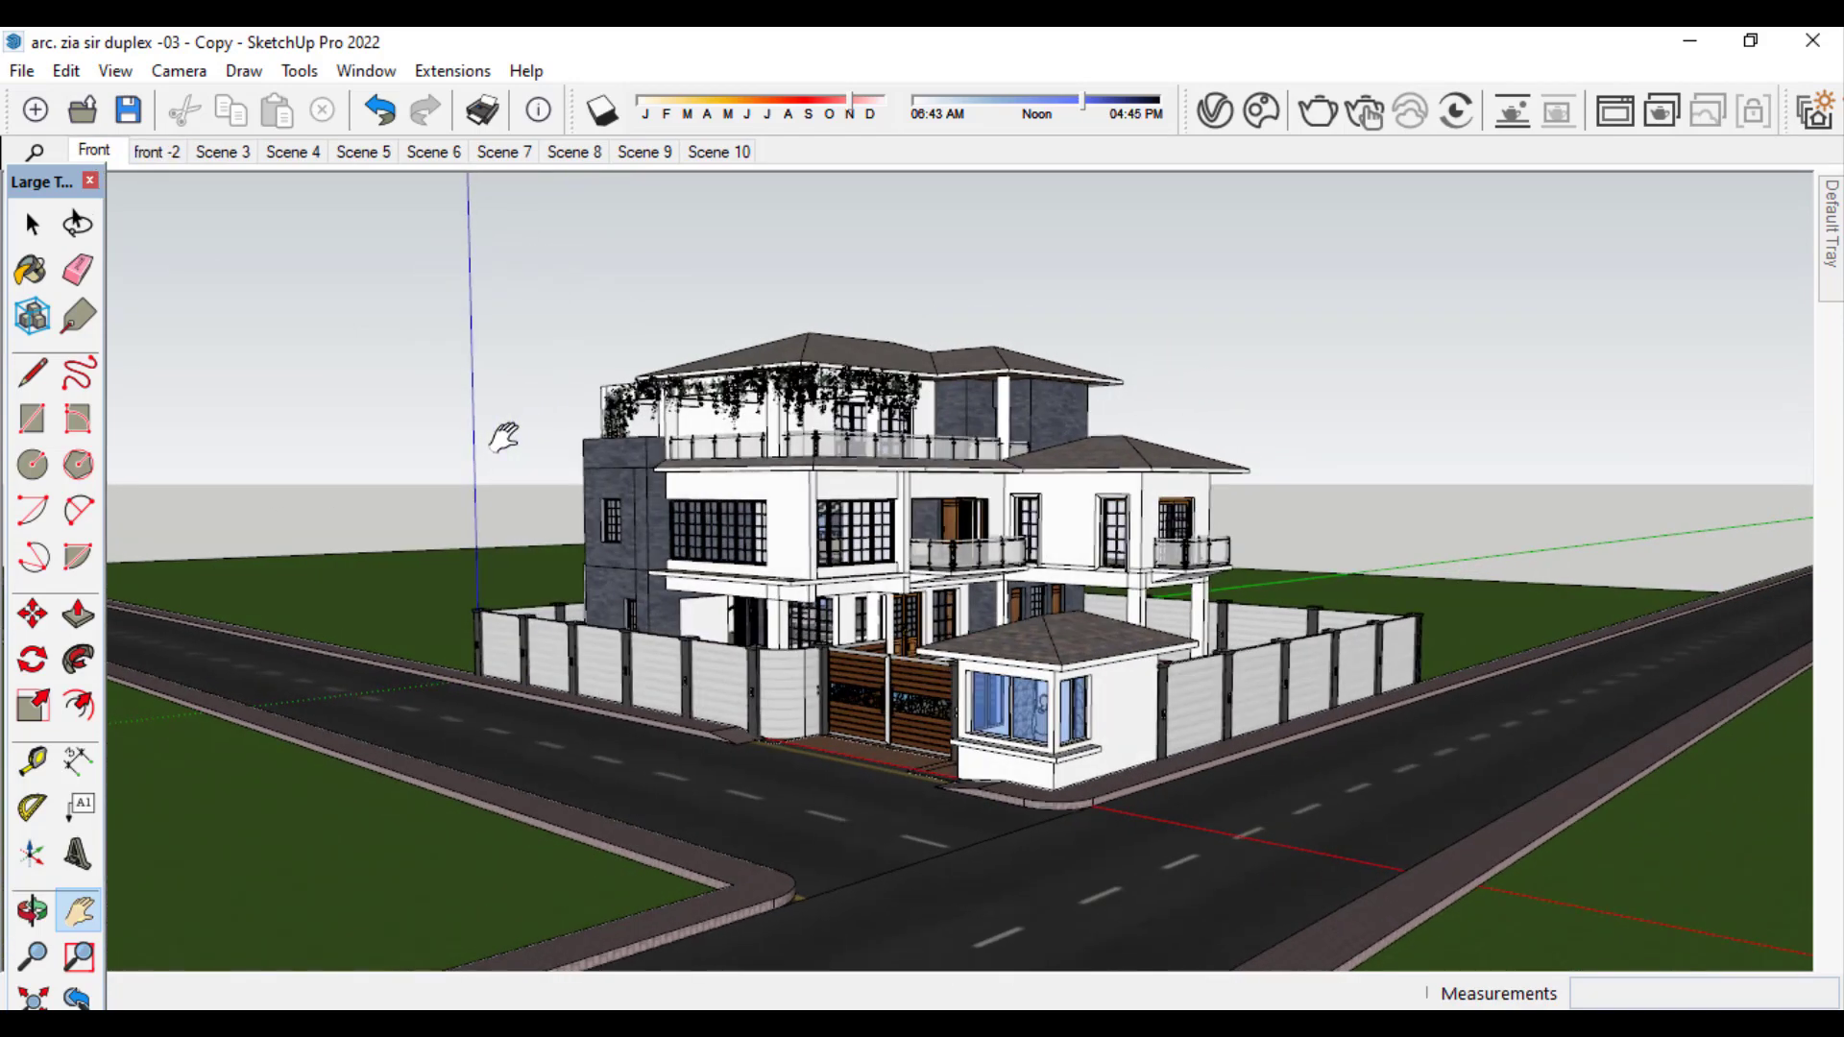
- Rename Scene 10 as "dining area 2", and recall that scene followed by Scene 4
right_click(713, 161)
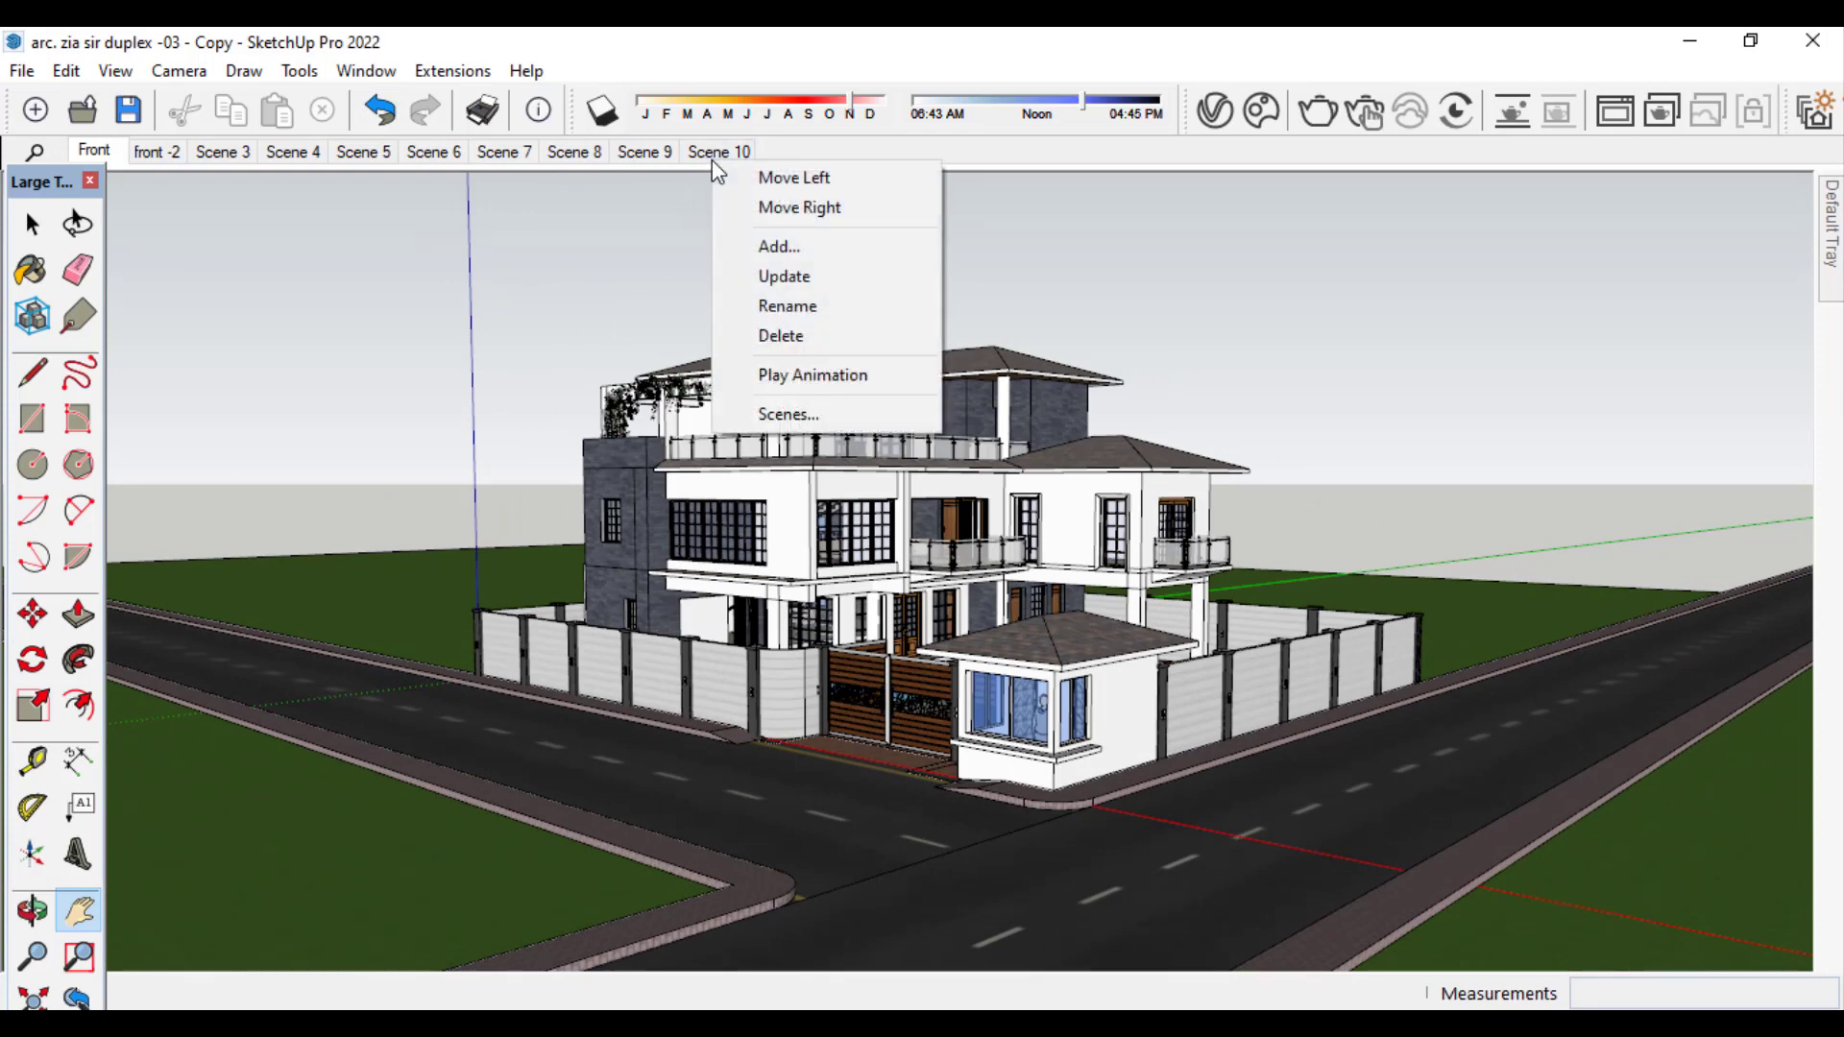
left_click(813, 306)
type("d")
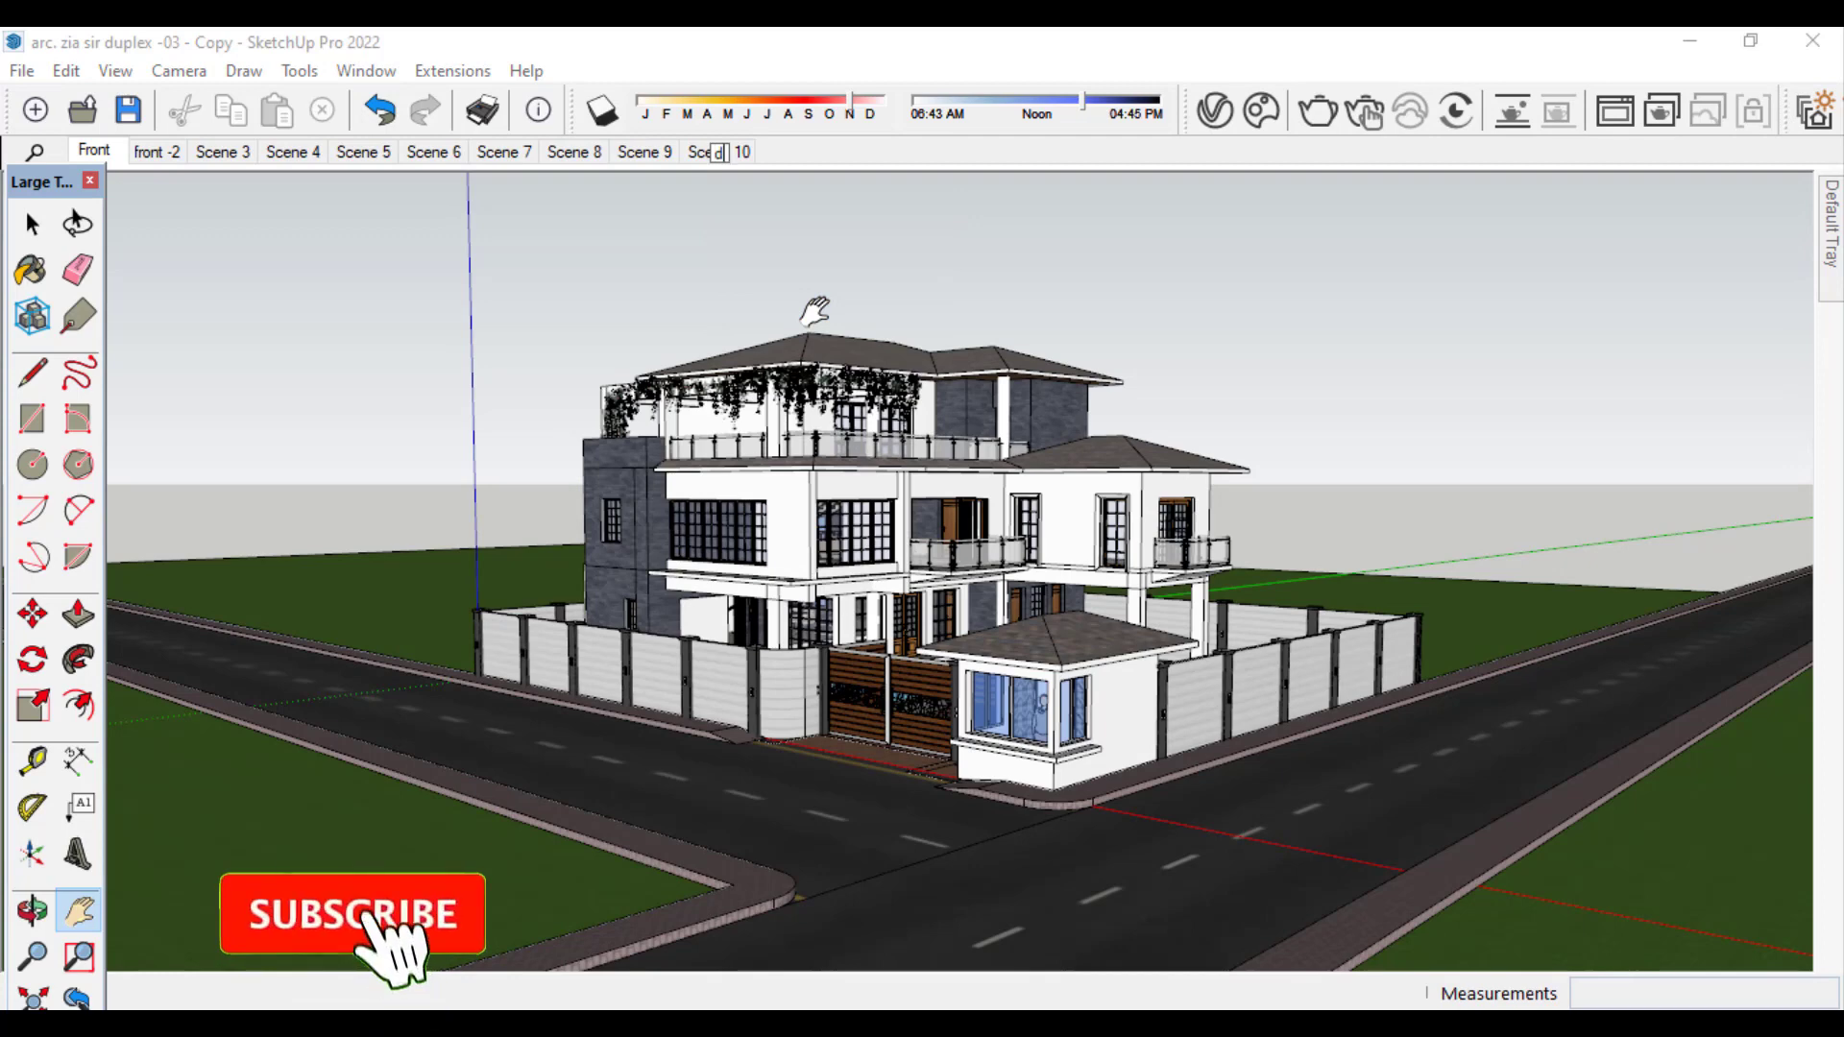
type("ining a")
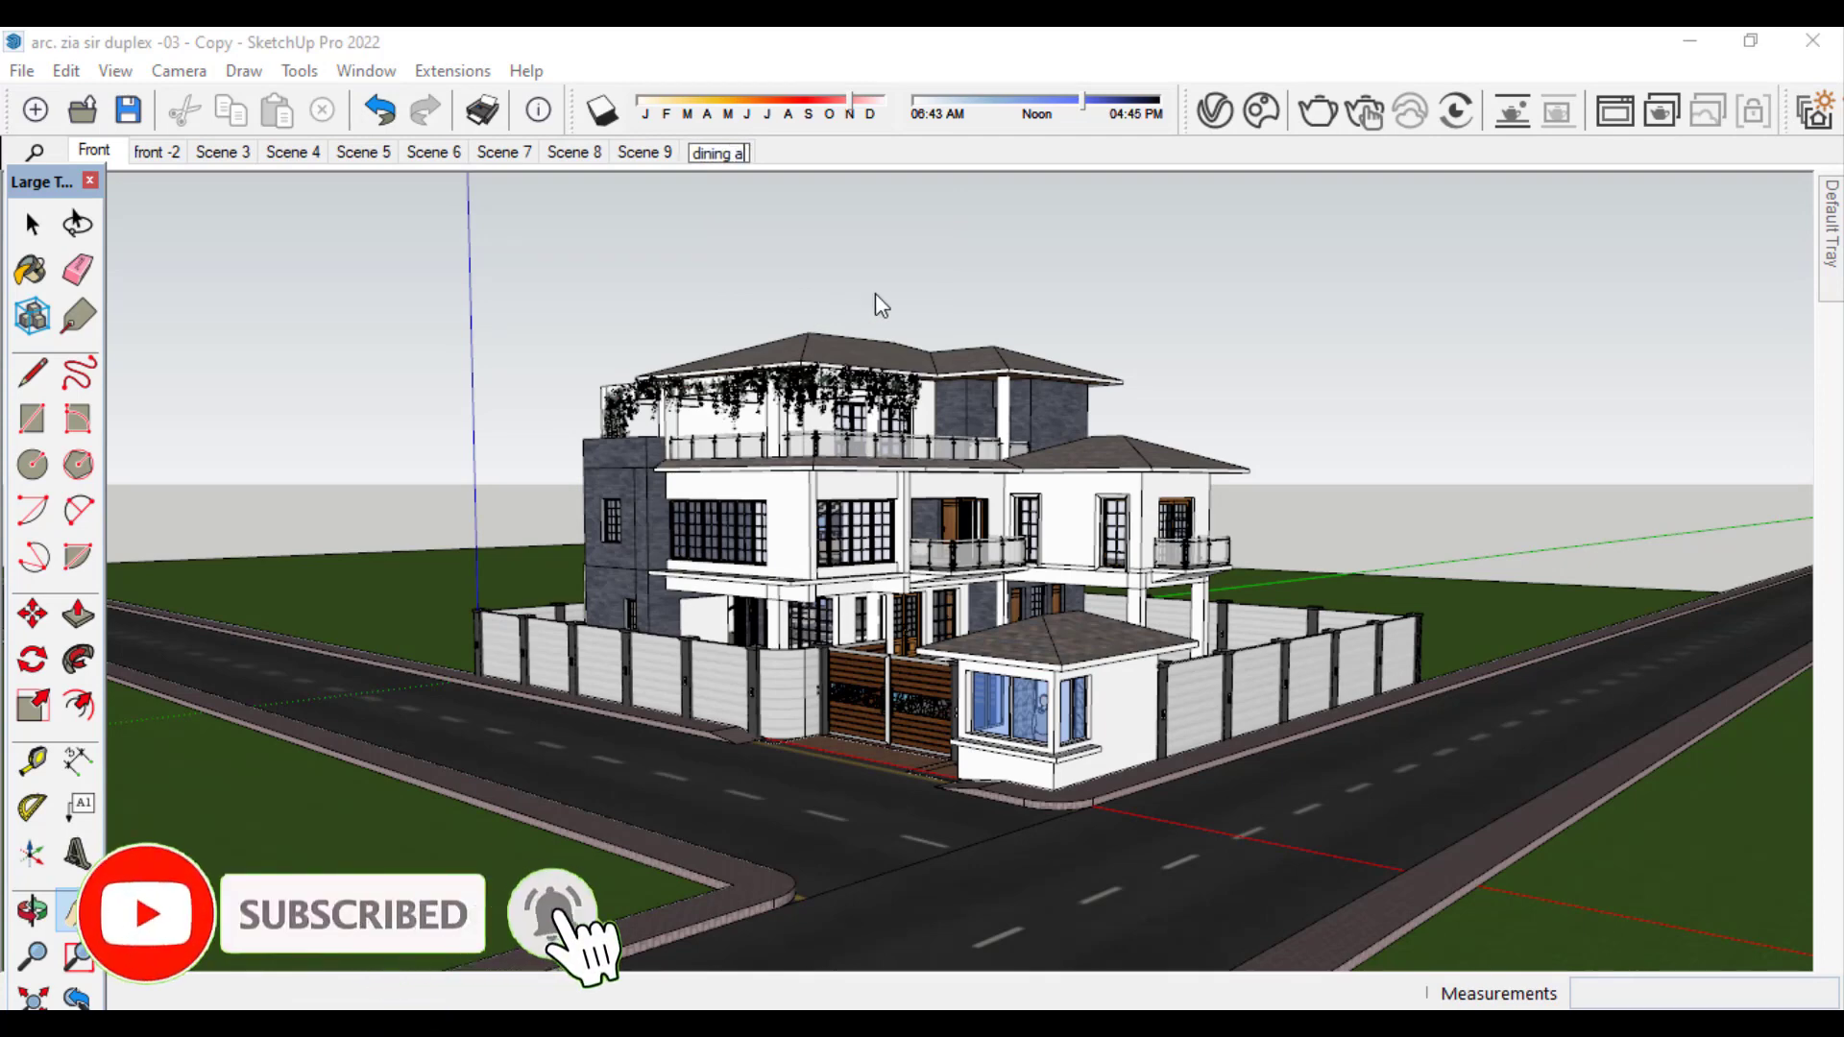
type("rea 2")
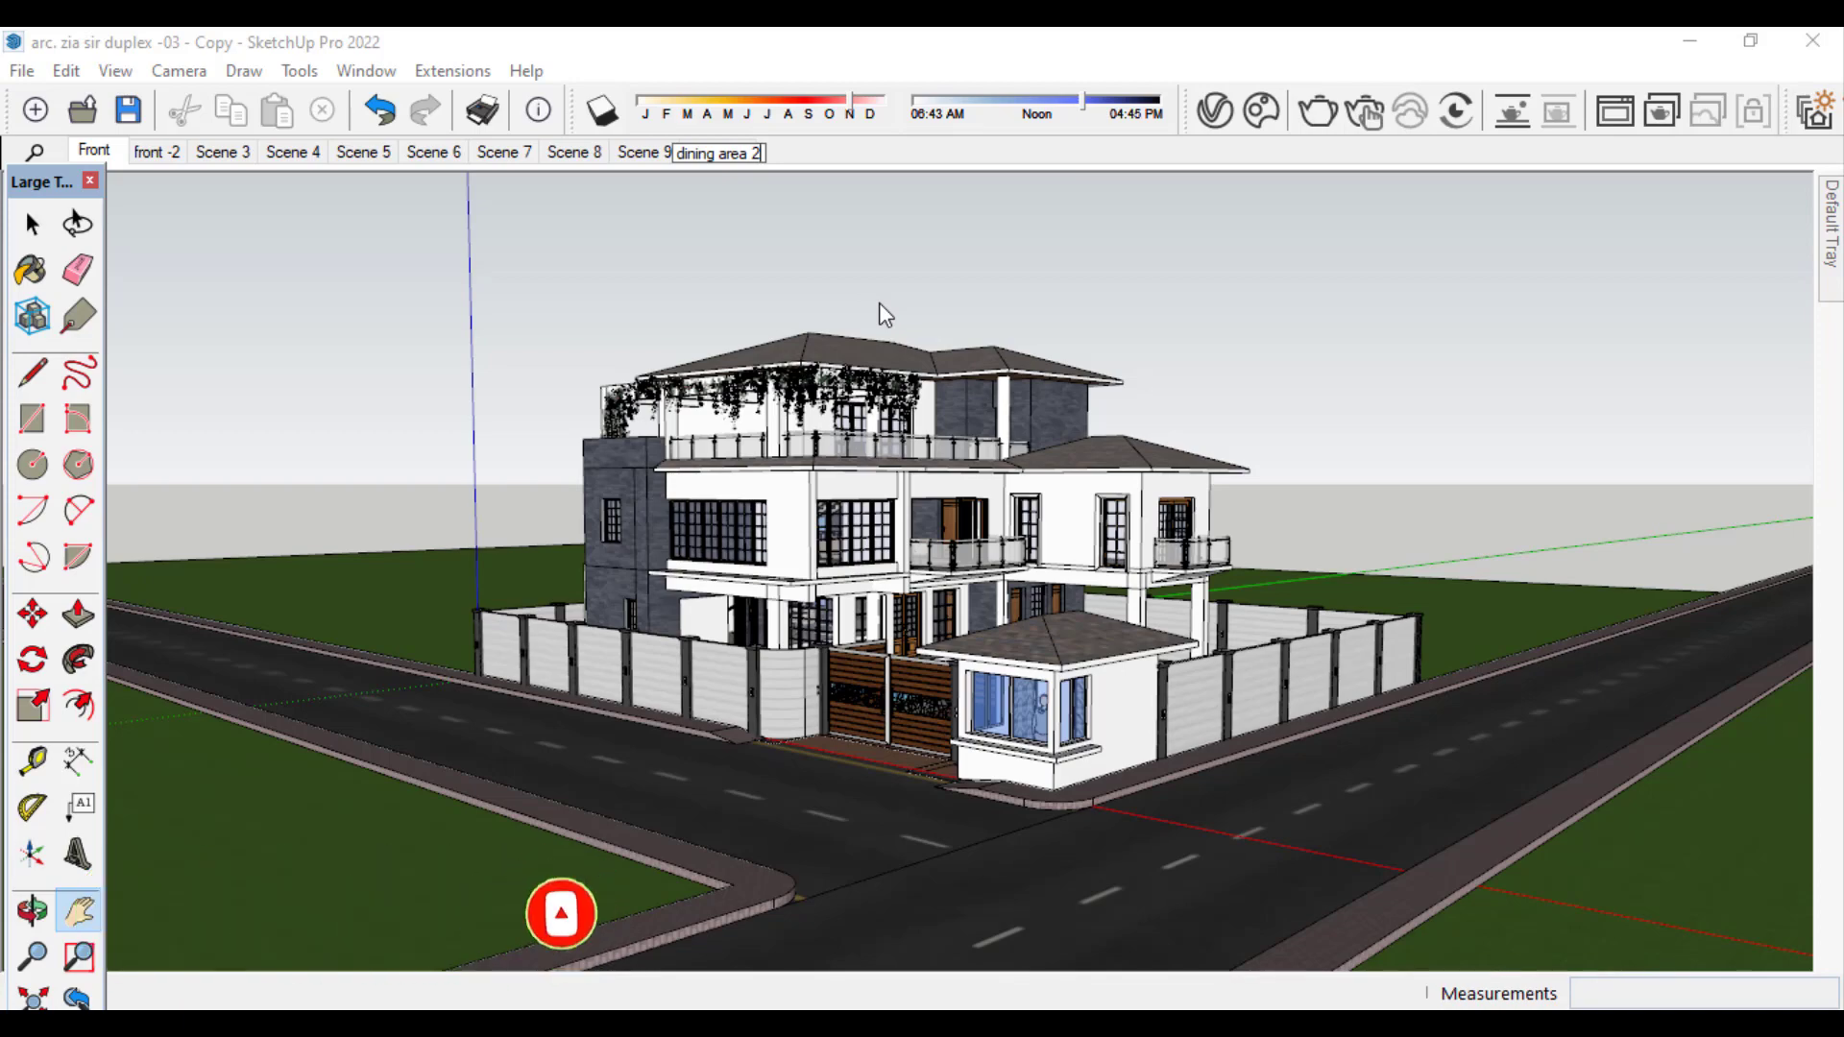
key("Return")
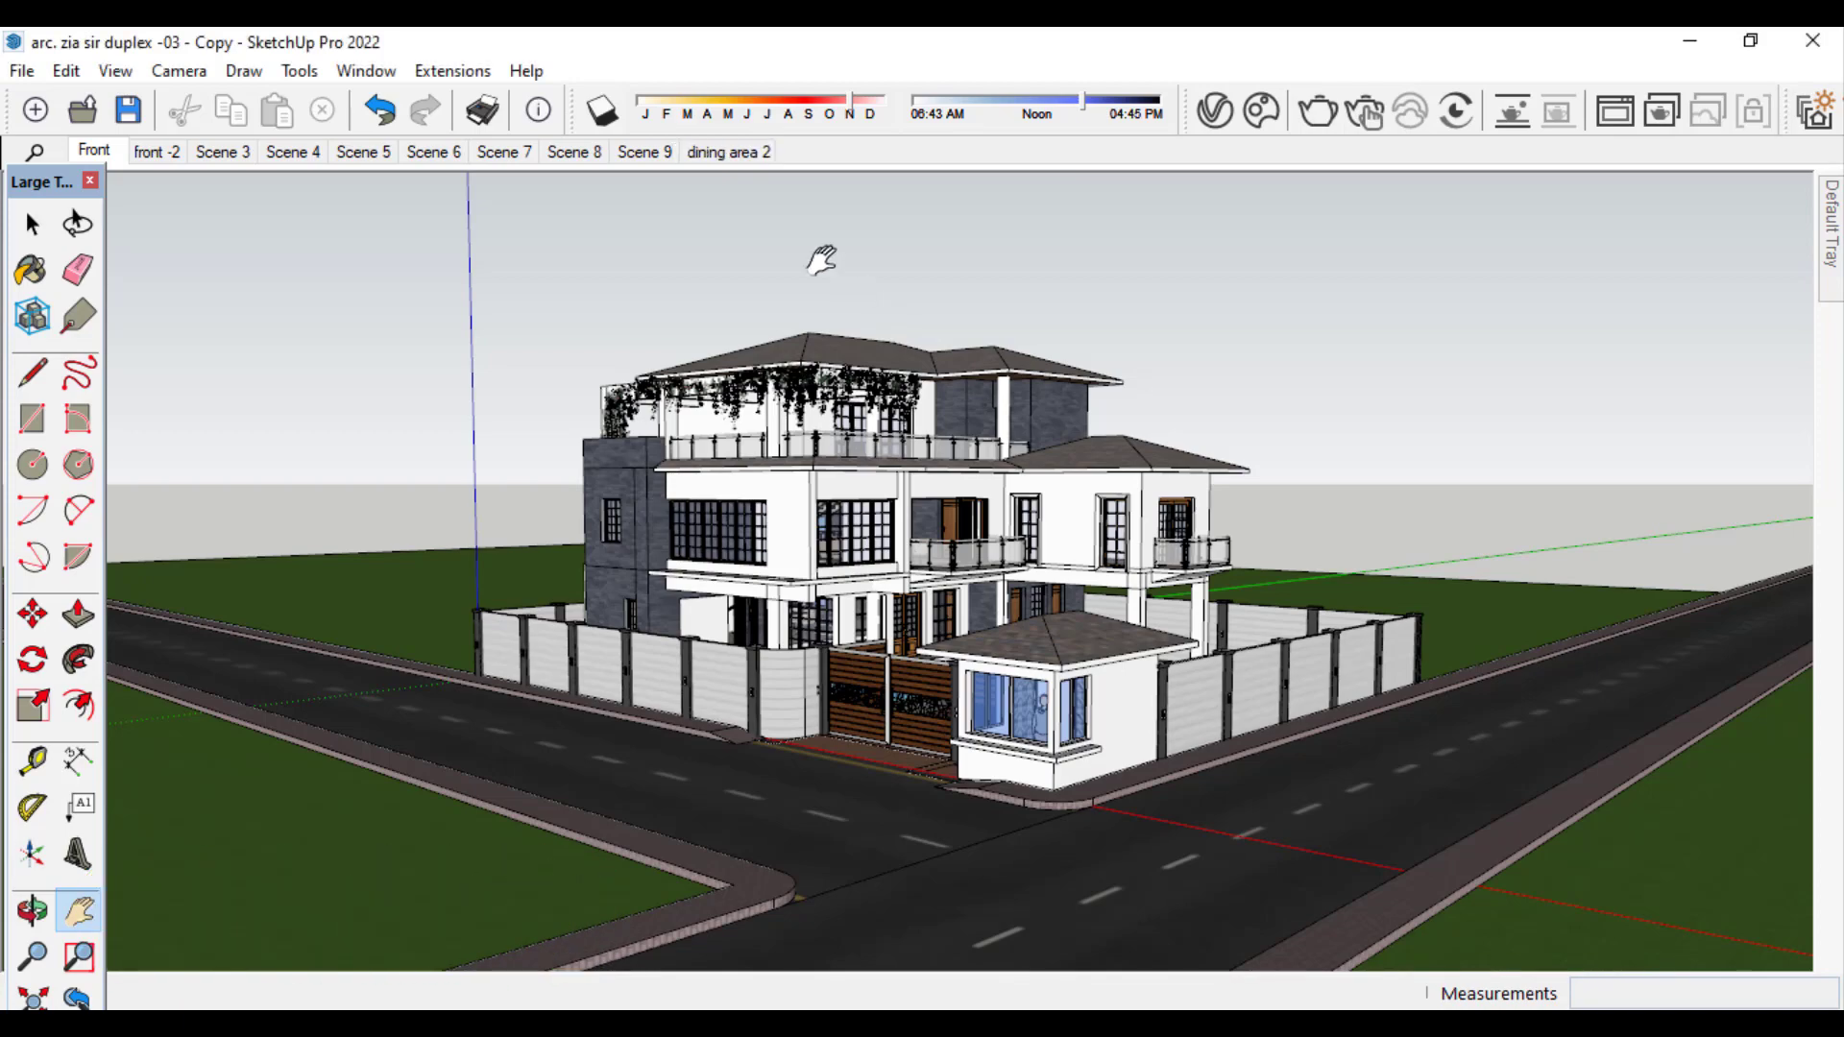
left_click(731, 158)
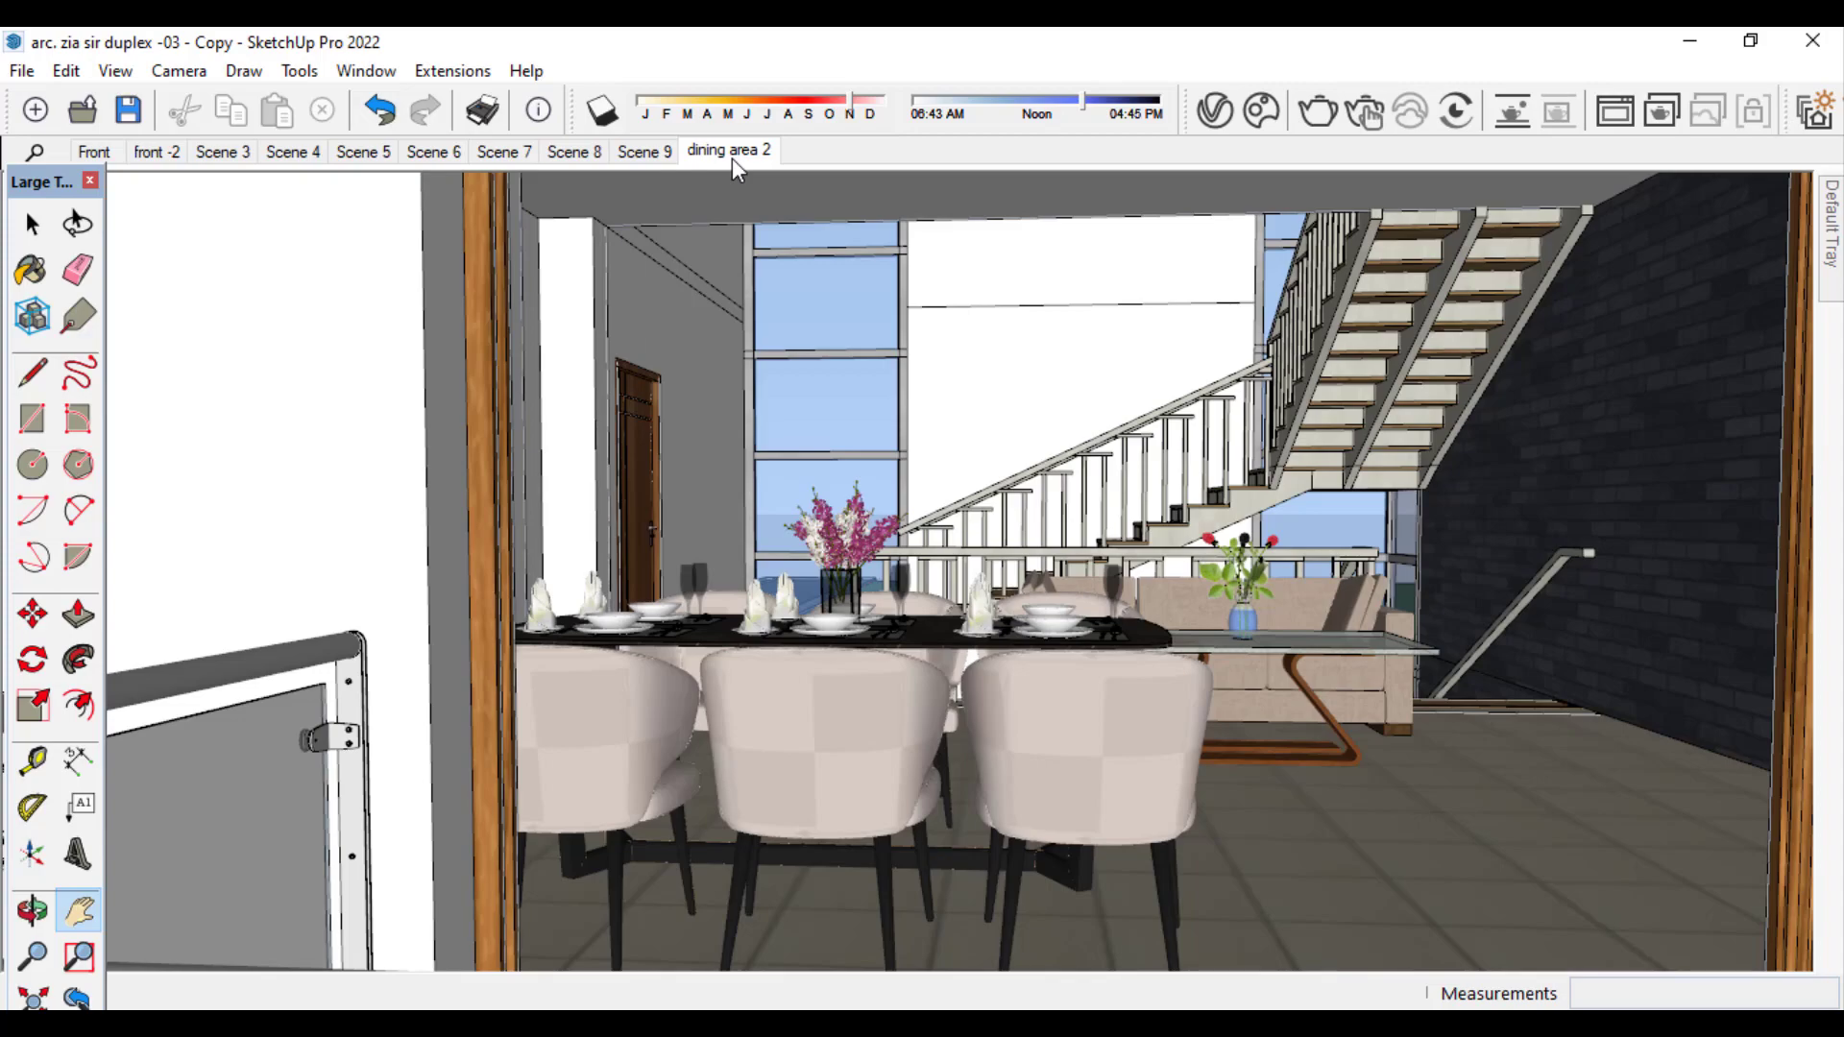
left_click(293, 151)
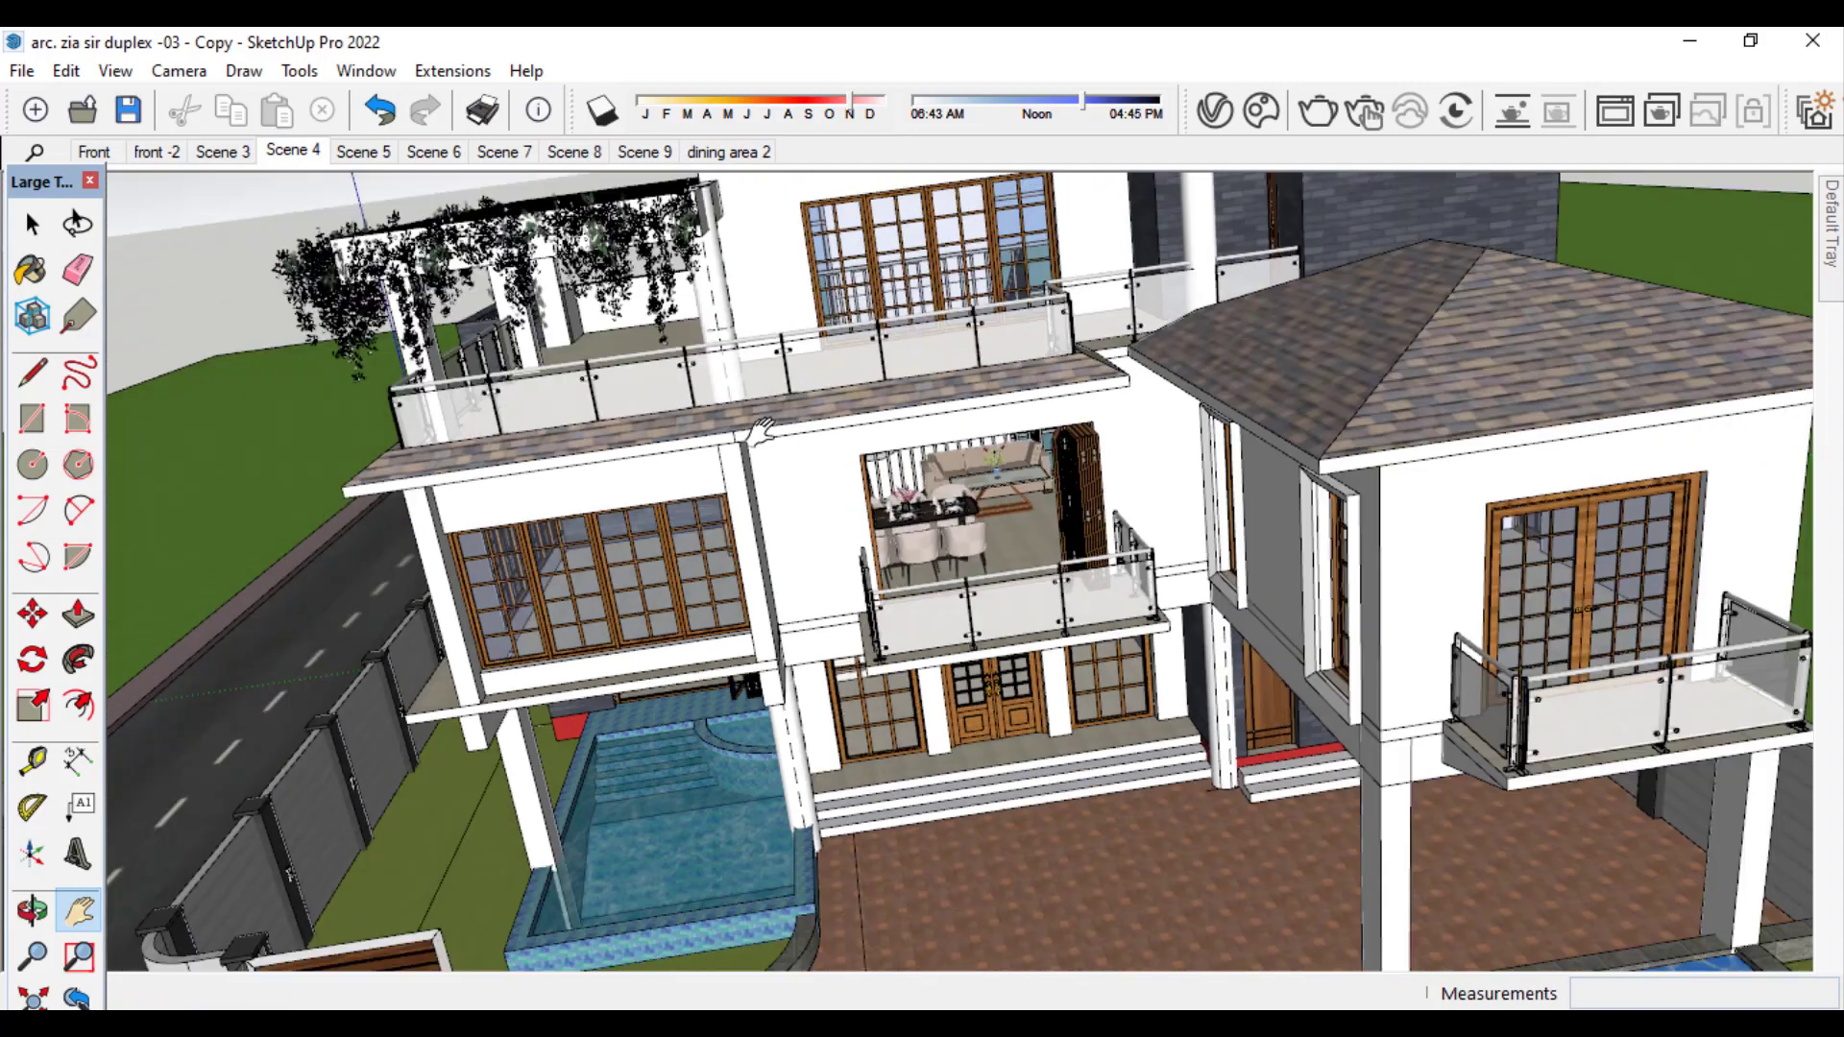